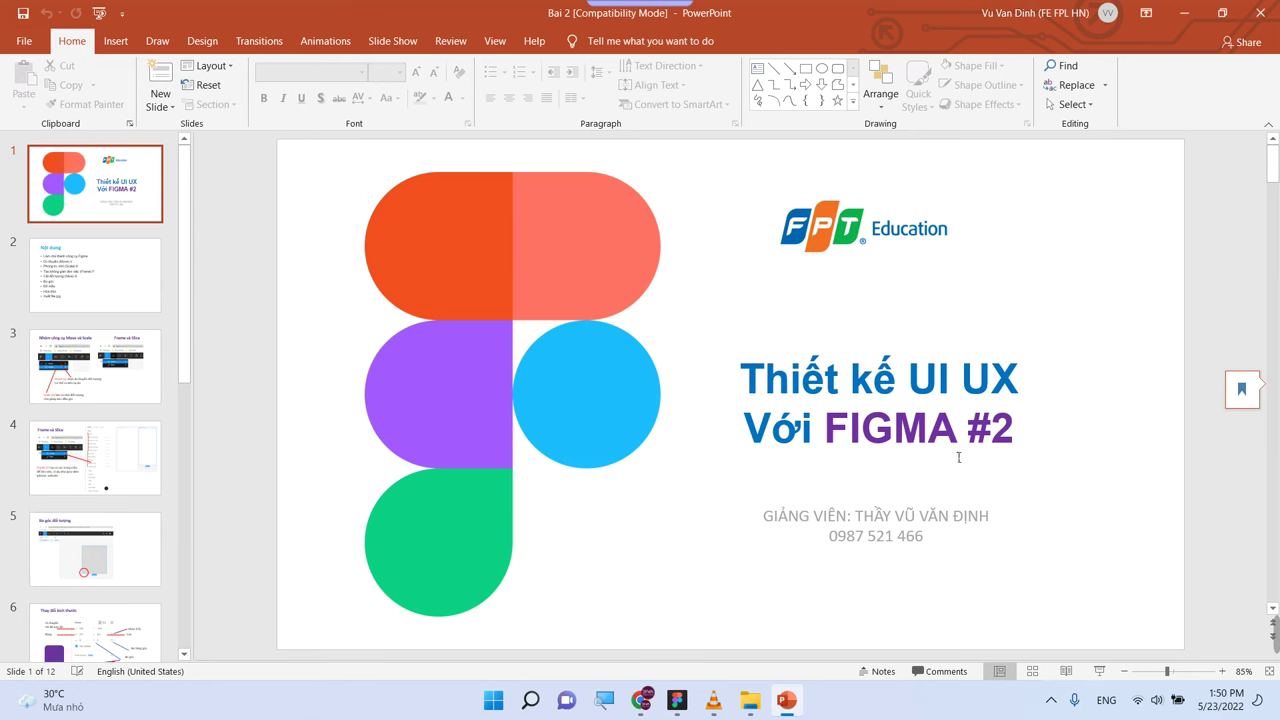
Bring the browser showing the Diva Creative YouTube channel's Videos page to the front
{"action": "left_click", "coordinate": [641, 700]}
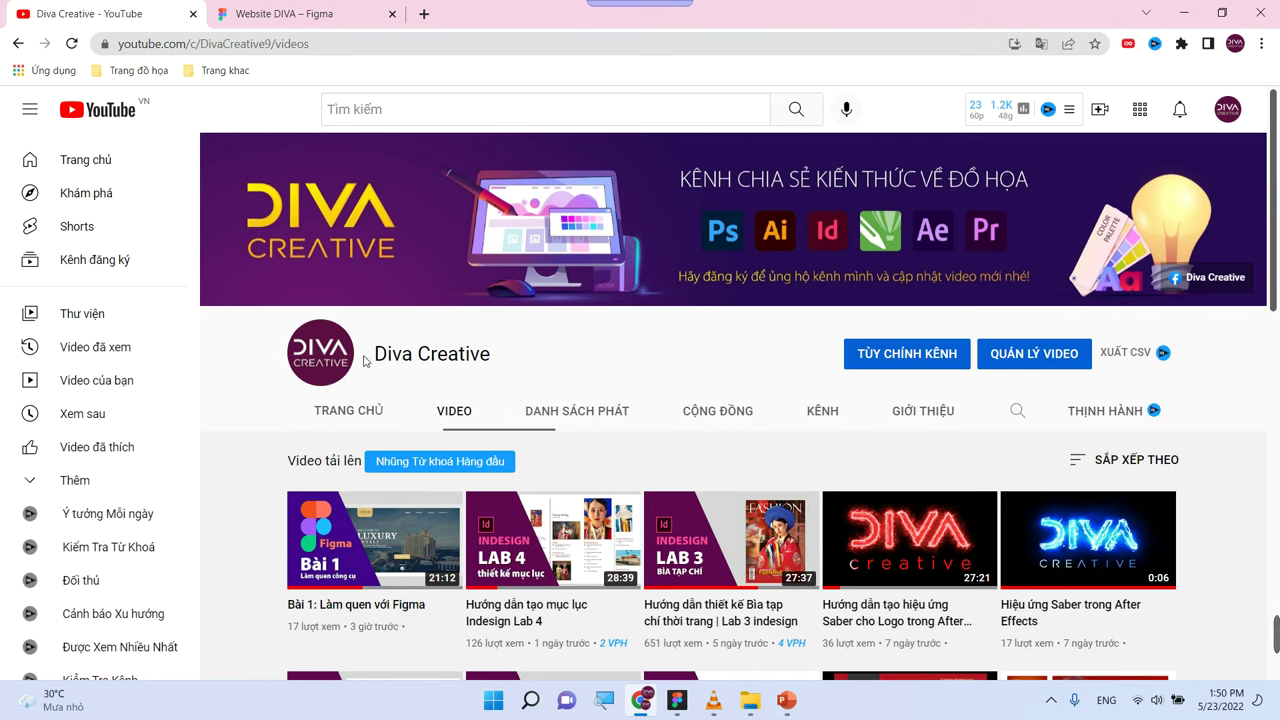
{"action": "left_click_drag", "start_coordinate": [510, 356], "coordinate": [374, 356]}
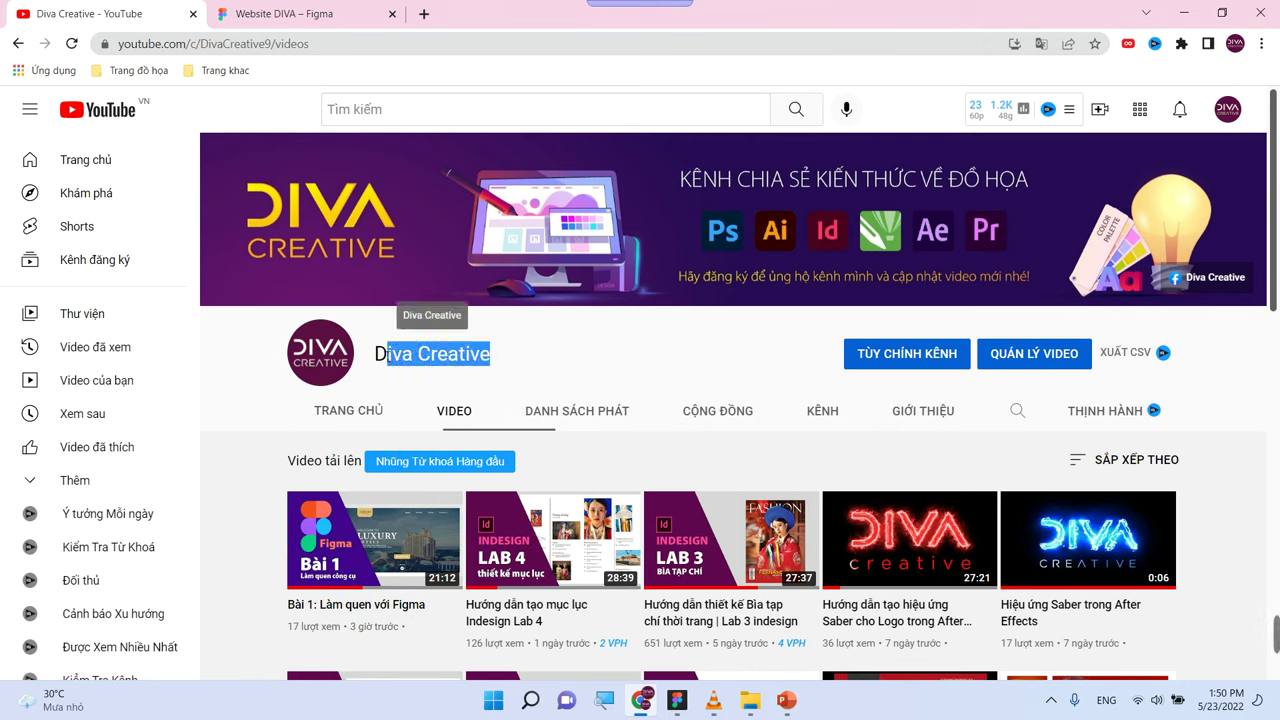
{"action": "left_click", "coordinate": [527, 341]}
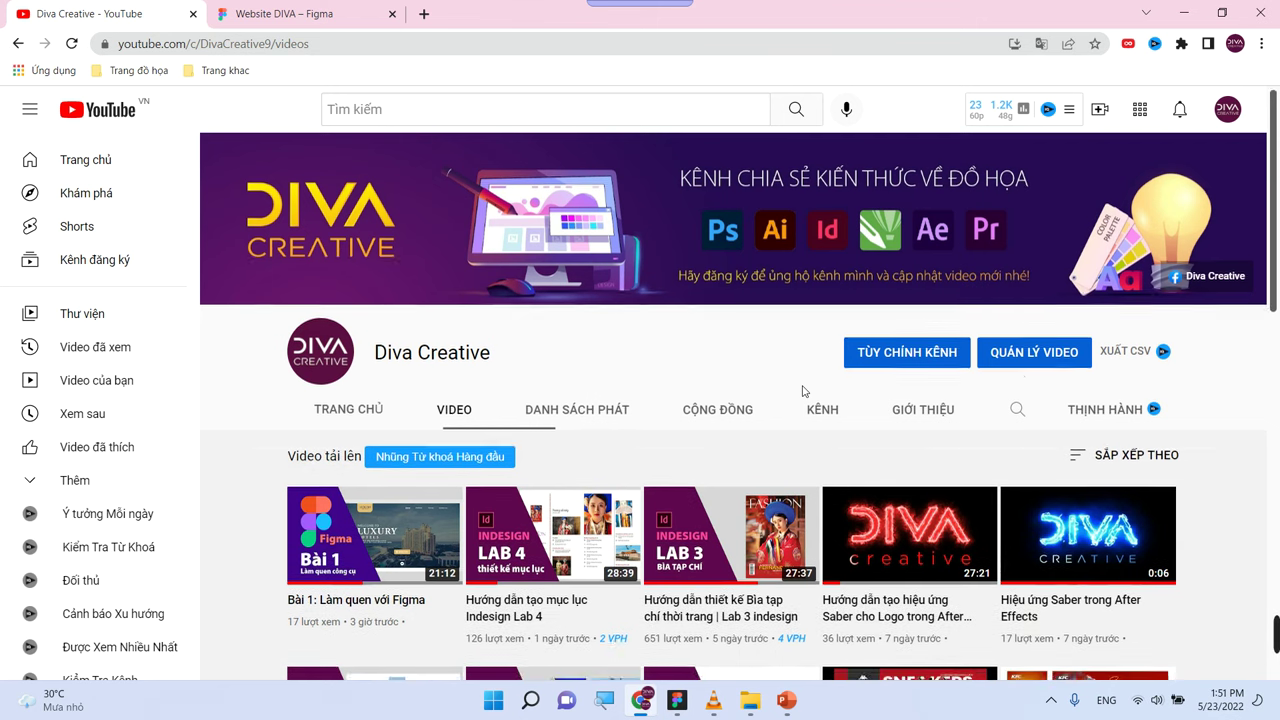
Scroll down through the channel's uploaded videos list
{"action": "scroll", "coordinate": [803, 392], "scroll_direction": "down", "scroll_amount": 3}
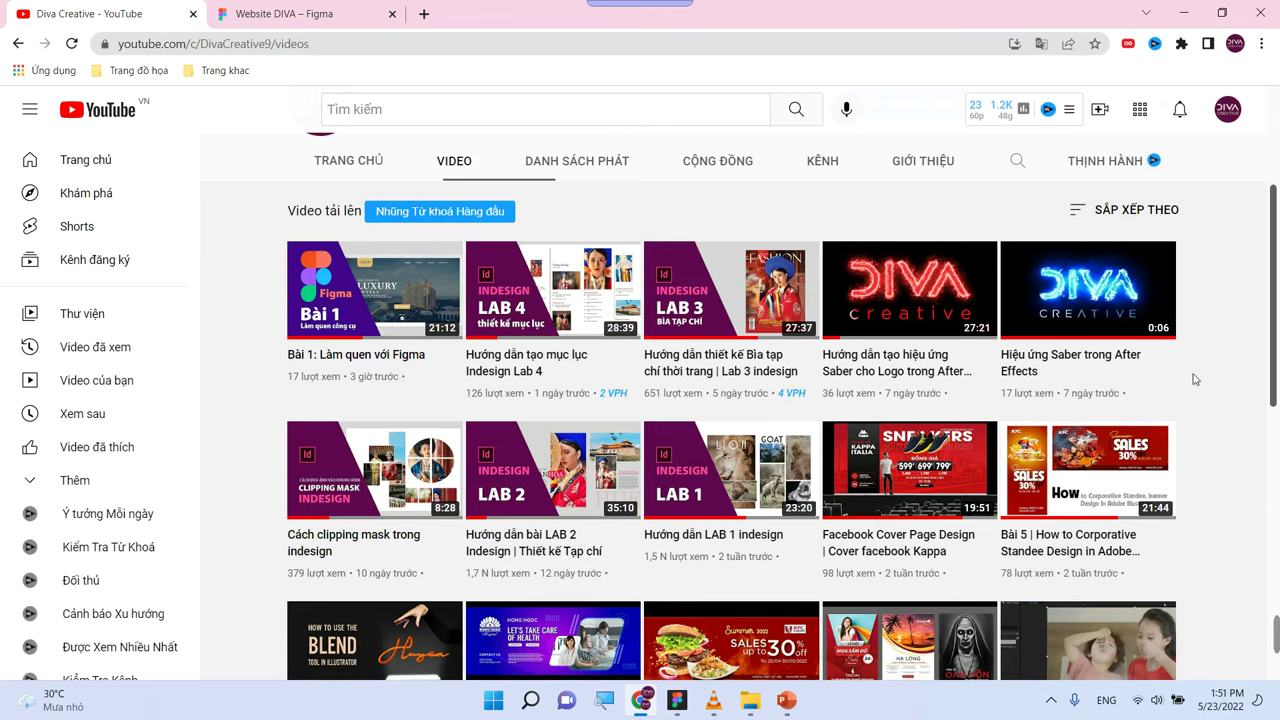
{"action": "scroll", "coordinate": [1193, 379], "scroll_direction": "down", "scroll_amount": 2}
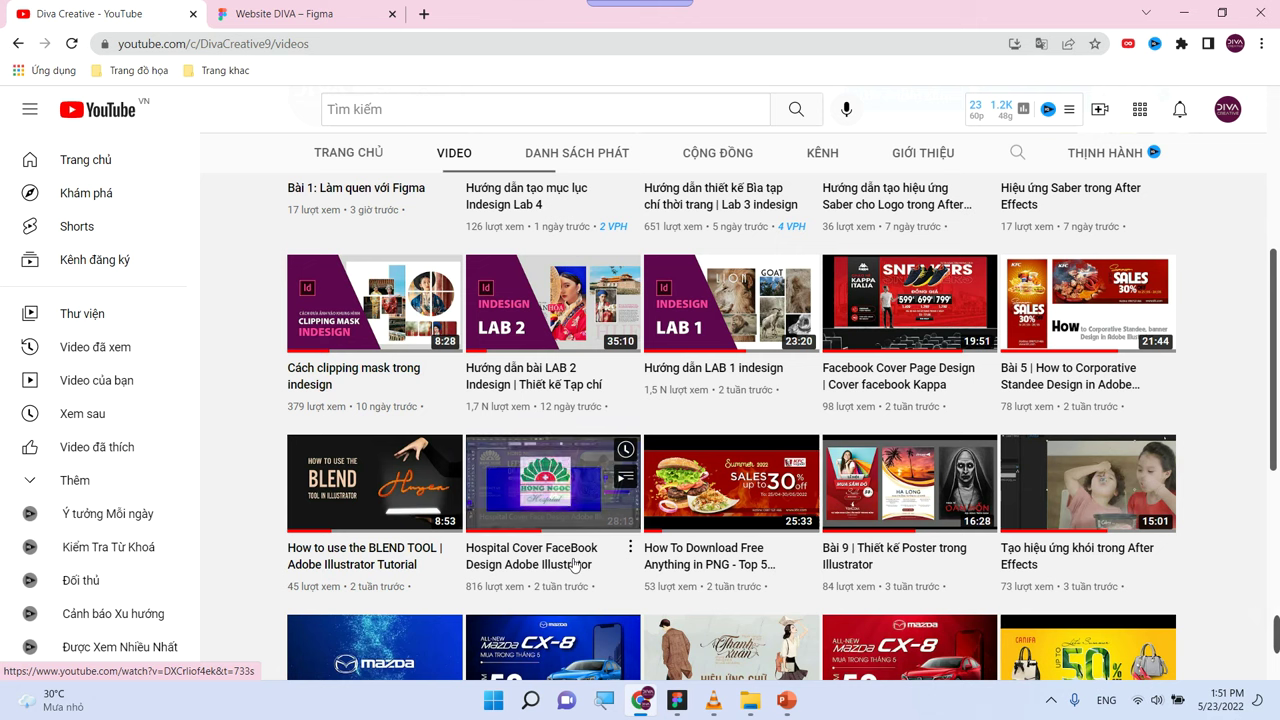
{"action": "scroll", "coordinate": [576, 555], "scroll_direction": "down", "scroll_amount": 2}
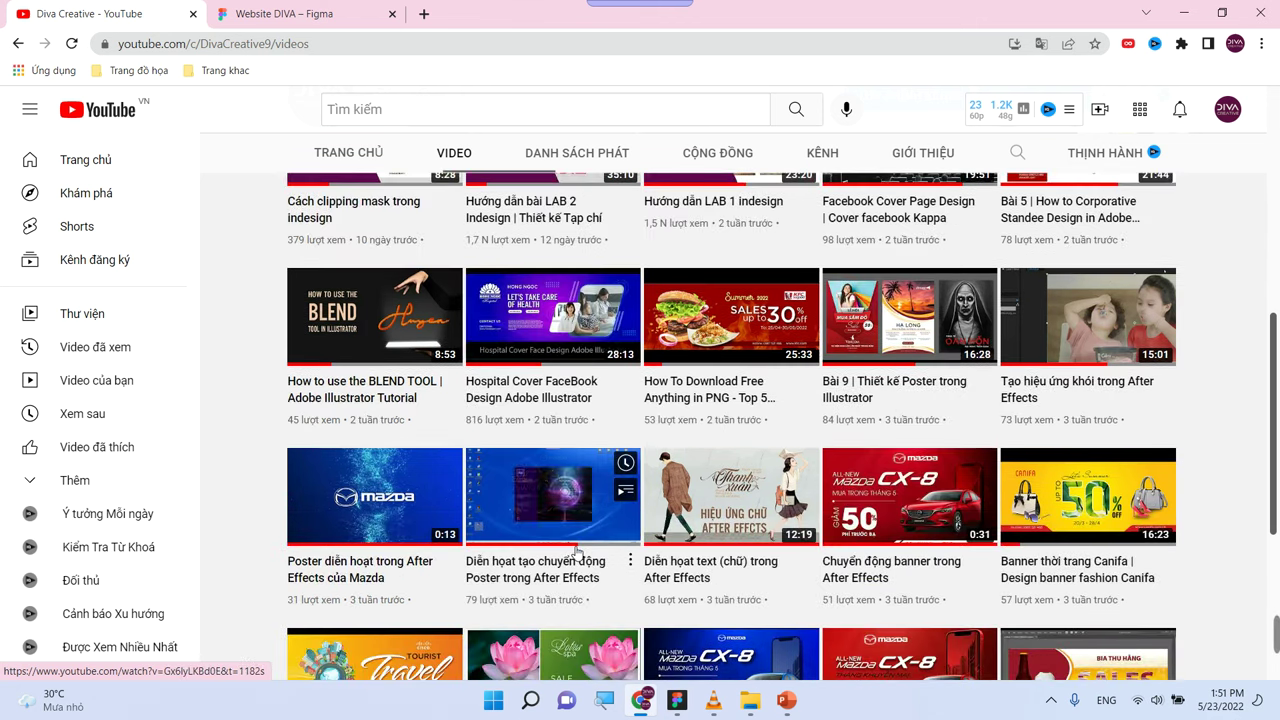
{"action": "scroll", "coordinate": [576, 551], "scroll_direction": "down", "scroll_amount": 4}
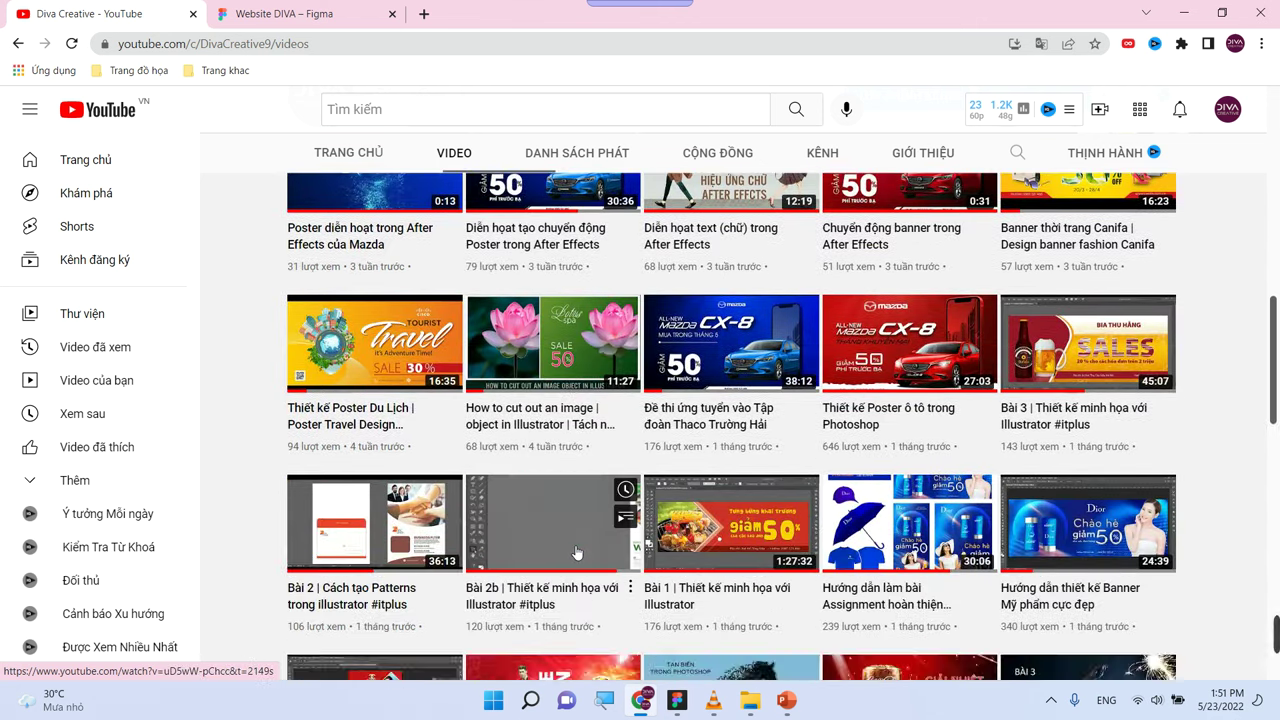
{"action": "scroll", "coordinate": [576, 553], "scroll_direction": "down", "scroll_amount": 3}
{"action": "scroll", "coordinate": [576, 553], "scroll_direction": "down", "scroll_amount": 2}
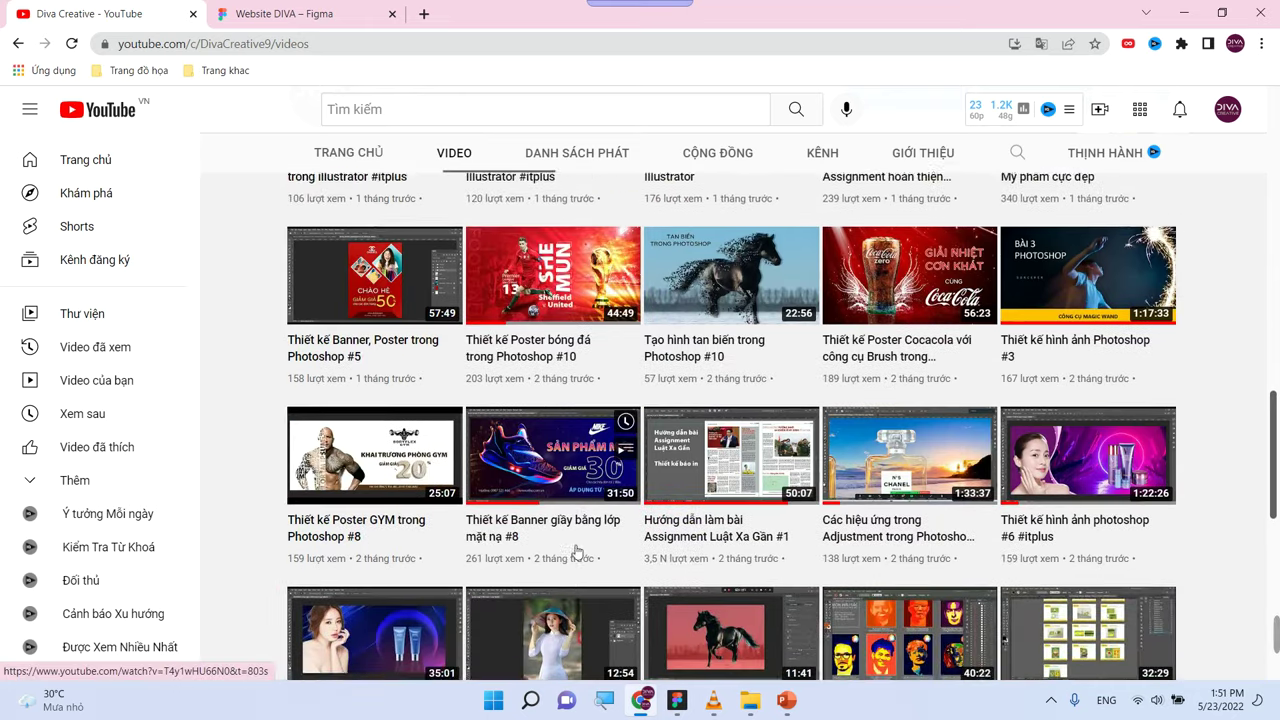
{"action": "scroll", "coordinate": [576, 551], "scroll_direction": "down", "scroll_amount": 3}
{"action": "scroll", "coordinate": [576, 551], "scroll_direction": "down", "scroll_amount": 3}
{"action": "scroll", "coordinate": [577, 552], "scroll_direction": "down", "scroll_amount": 2}
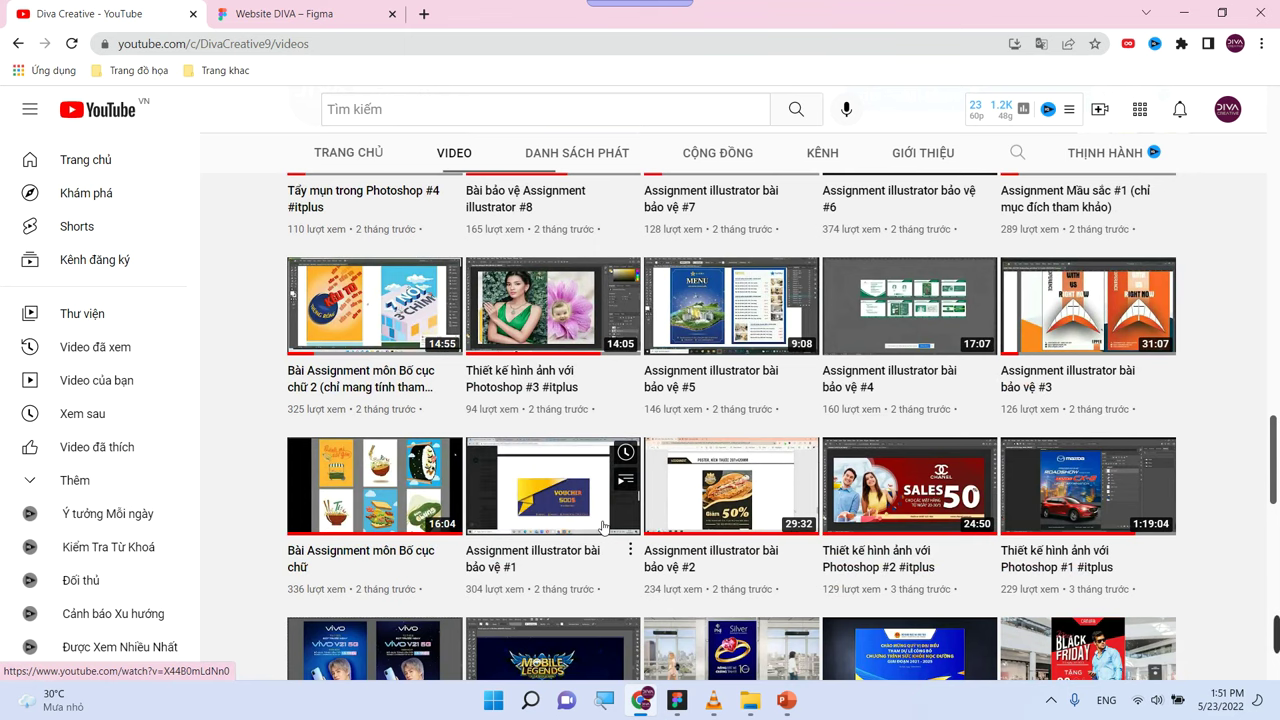
Scroll back to the top and return to the 'Bài 2' PowerPoint deck
{"action": "scroll", "coordinate": [603, 527], "scroll_direction": "up", "scroll_amount": 3}
{"action": "scroll", "coordinate": [603, 527], "scroll_direction": "up", "scroll_amount": 2}
{"action": "scroll", "coordinate": [603, 527], "scroll_direction": "up", "scroll_amount": 2}
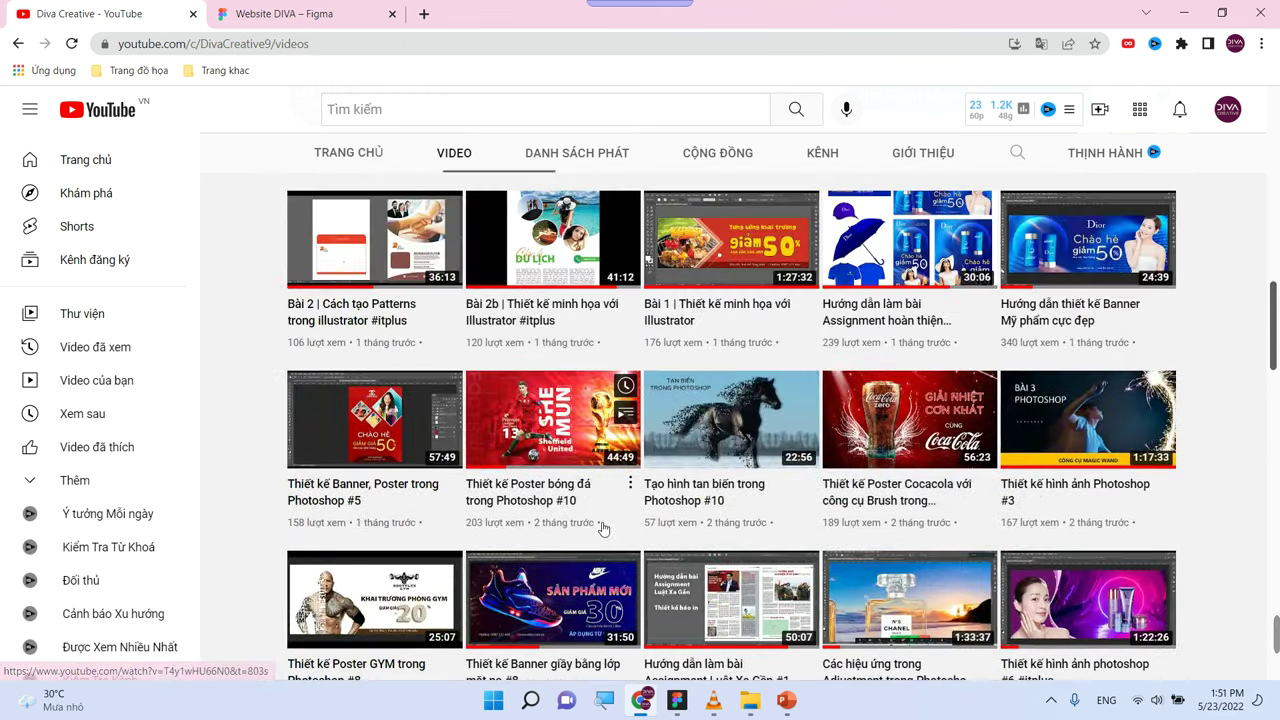
{"action": "scroll", "coordinate": [603, 527], "scroll_direction": "up", "scroll_amount": 2}
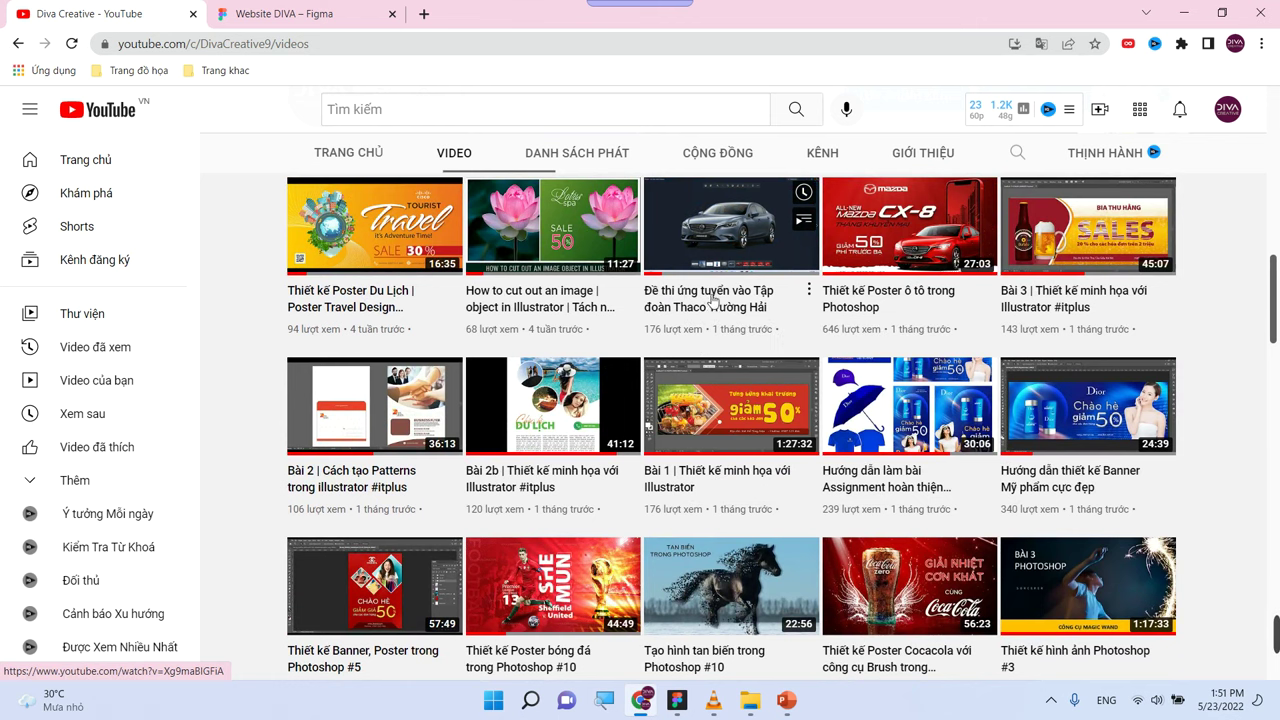
{"action": "scroll", "coordinate": [712, 298], "scroll_direction": "up", "scroll_amount": 3}
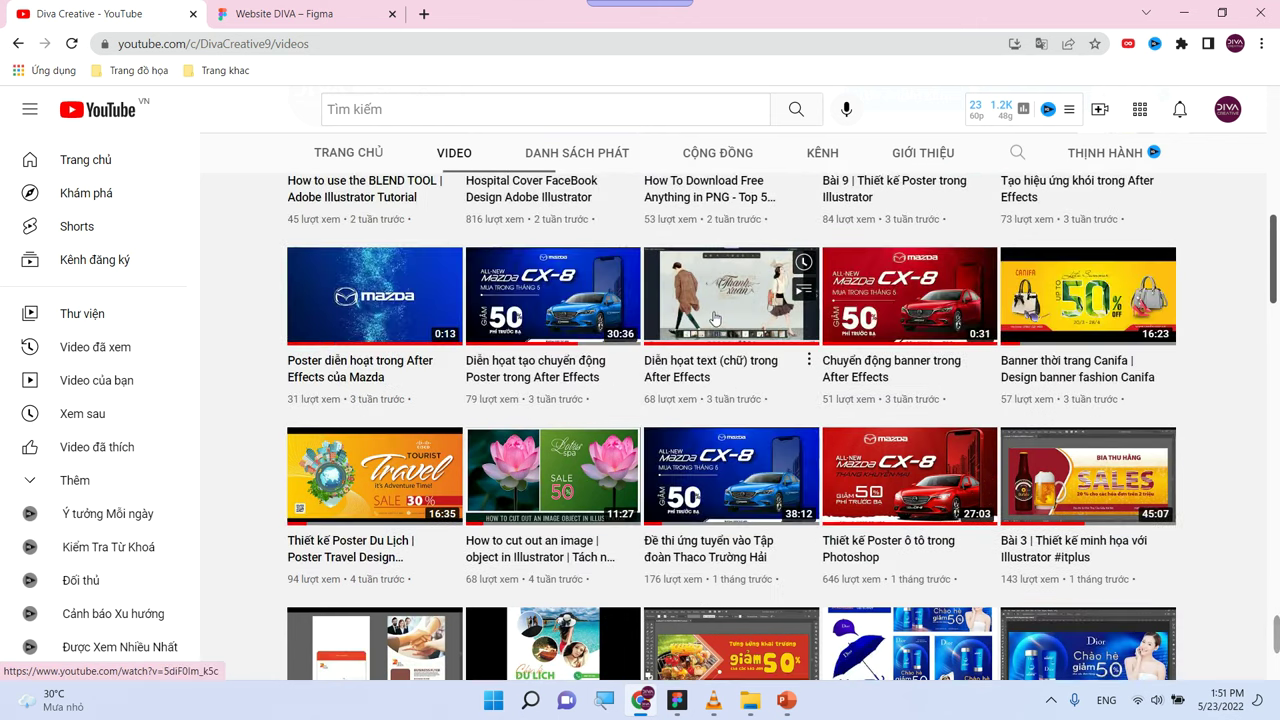
{"action": "scroll", "coordinate": [715, 318], "scroll_direction": "up", "scroll_amount": 2}
{"action": "scroll", "coordinate": [712, 330], "scroll_direction": "up", "scroll_amount": 1}
{"action": "scroll", "coordinate": [709, 346], "scroll_direction": "up", "scroll_amount": 2}
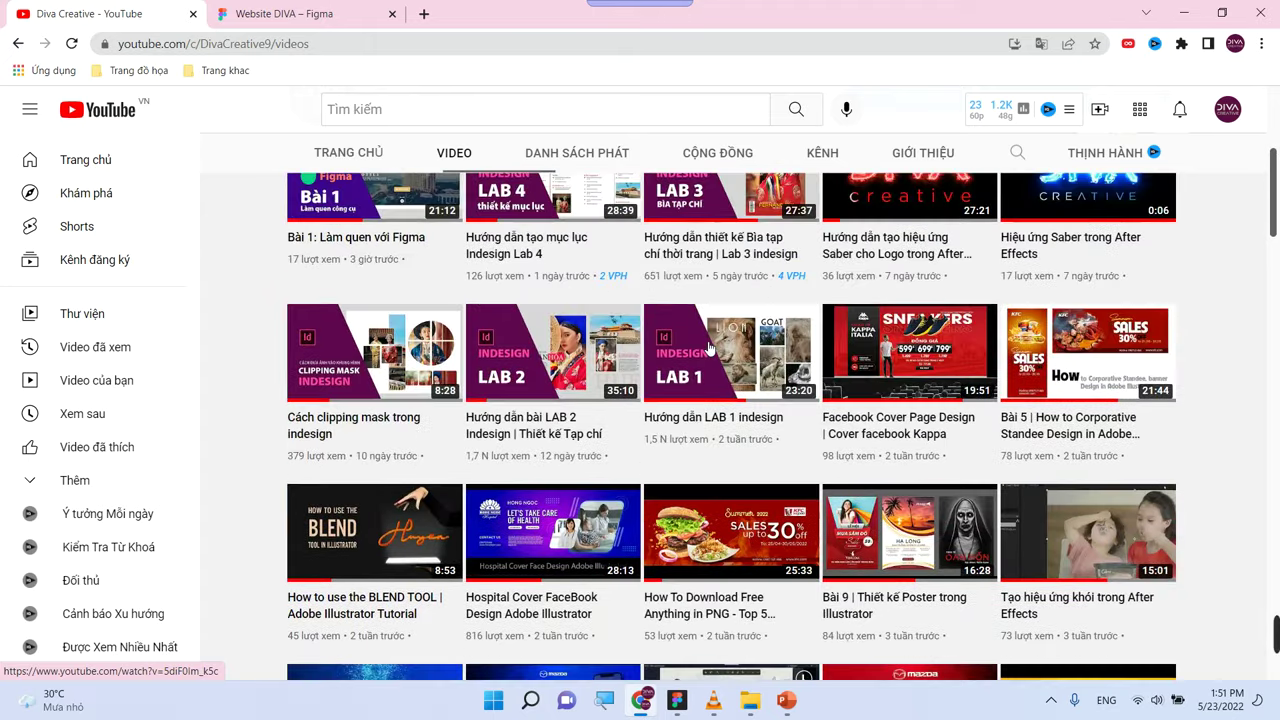
{"action": "scroll", "coordinate": [710, 350], "scroll_direction": "up", "scroll_amount": 2}
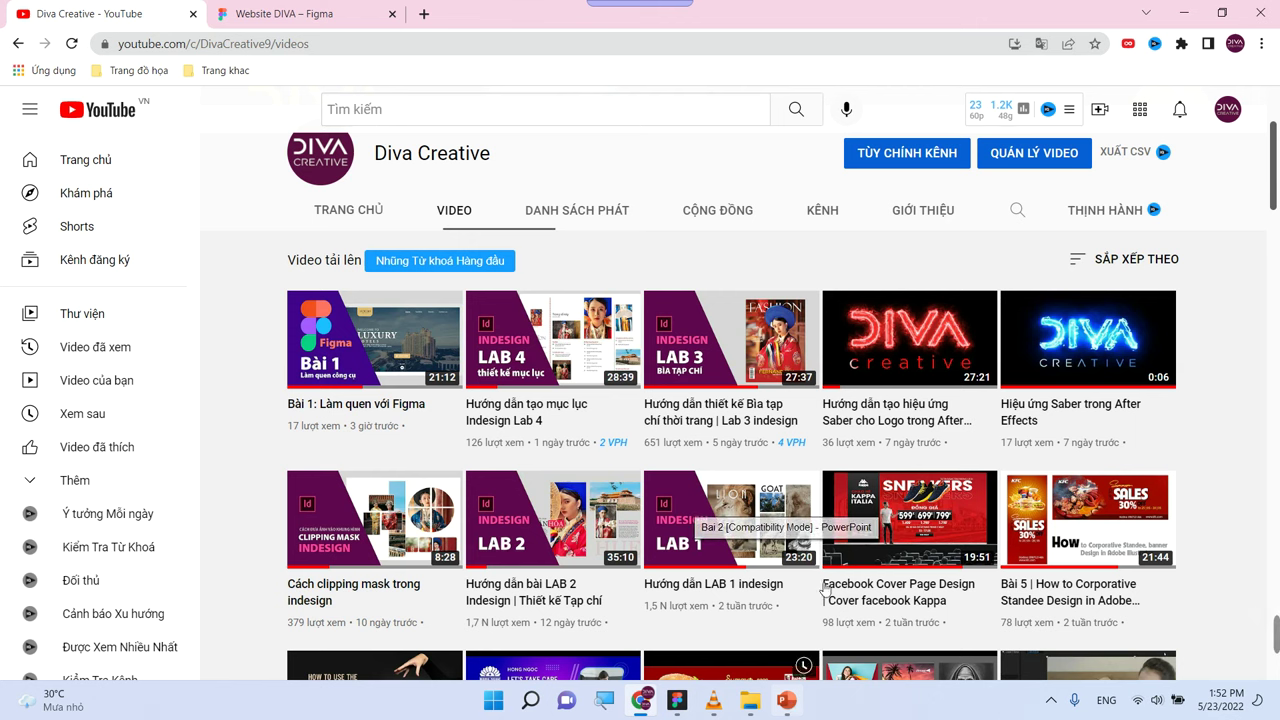
{"action": "scroll", "coordinate": [805, 600], "scroll_direction": "up", "scroll_amount": 1}
{"action": "scroll", "coordinate": [805, 600], "scroll_direction": "up", "scroll_amount": 1}
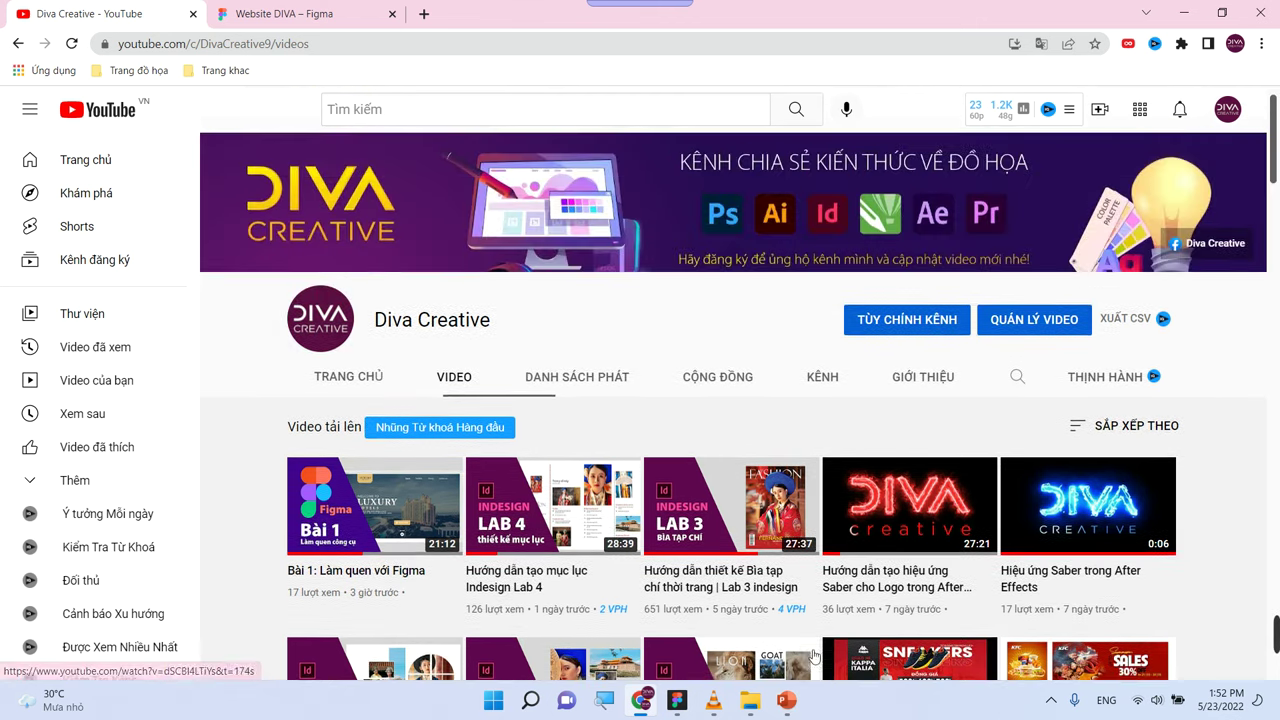
{"action": "key", "text": "alt+Tab"}
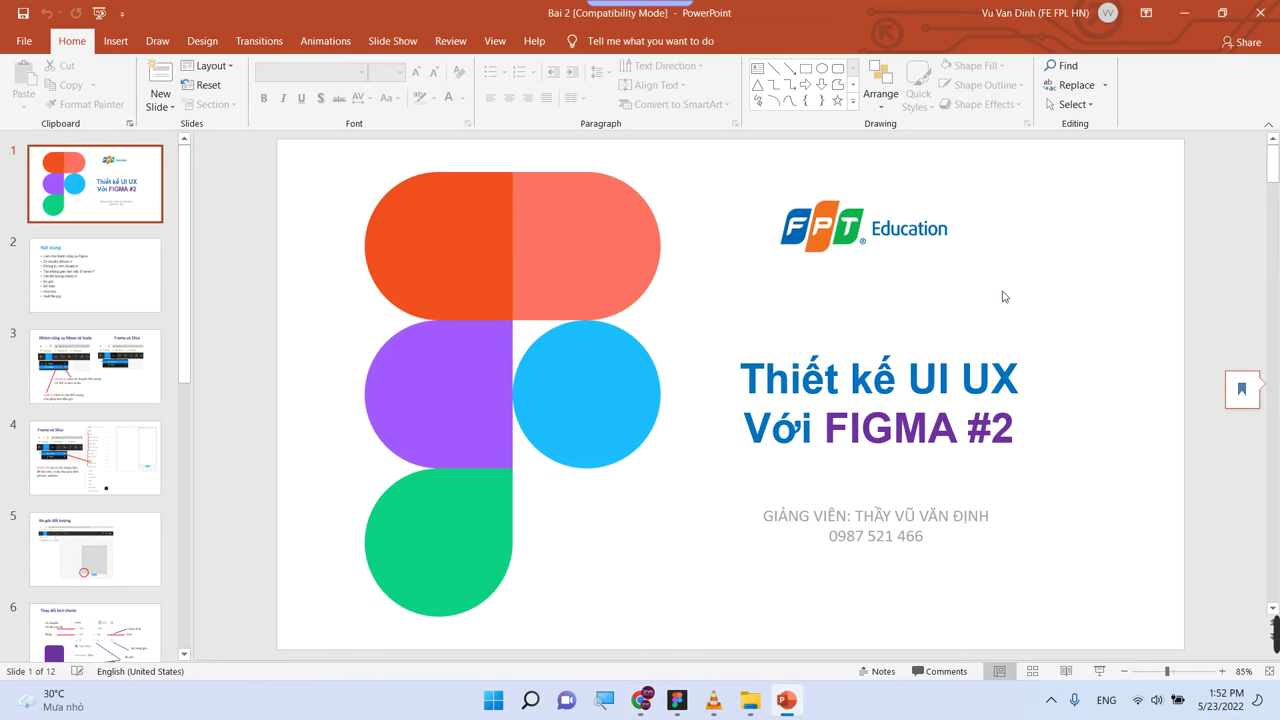
Drag the Nội dung slide's bulleted content box narrower, then open slide 3, 'Nhóm công cụ Move và Scale'
{"action": "scroll", "coordinate": [1000, 294], "scroll_direction": "down", "scroll_amount": 1}
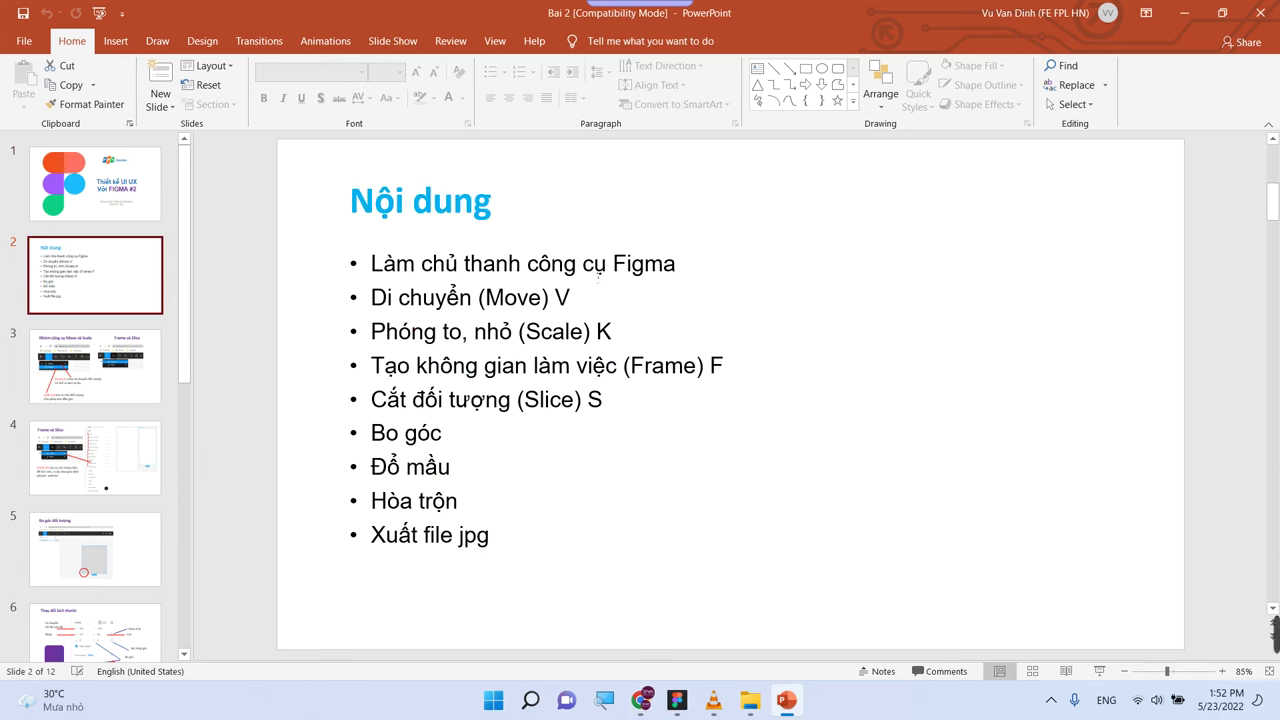
{"action": "left_click_drag", "start_coordinate": [399, 297], "coordinate": [477, 297]}
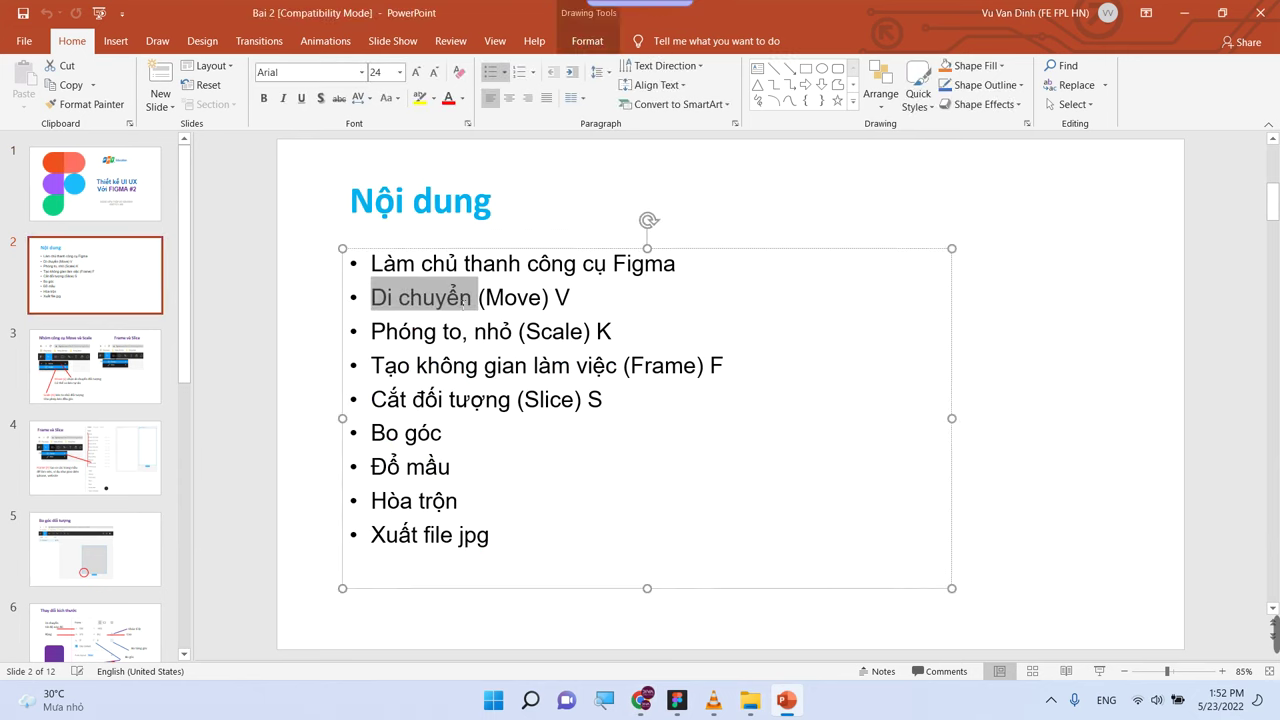
{"action": "left_click", "coordinate": [437, 298]}
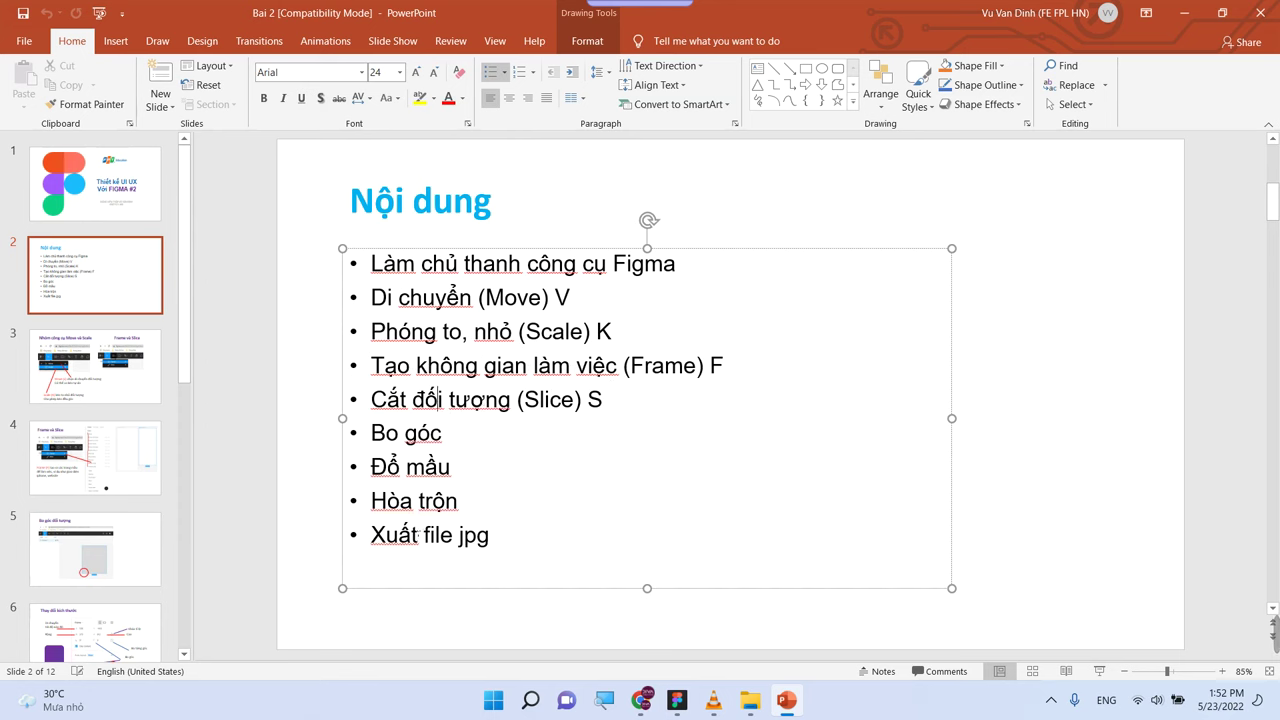
{"action": "left_click", "coordinate": [1099, 382]}
{"action": "left_click", "coordinate": [518, 362]}
{"action": "left_click_drag", "start_coordinate": [958, 423], "coordinate": [789, 420]}
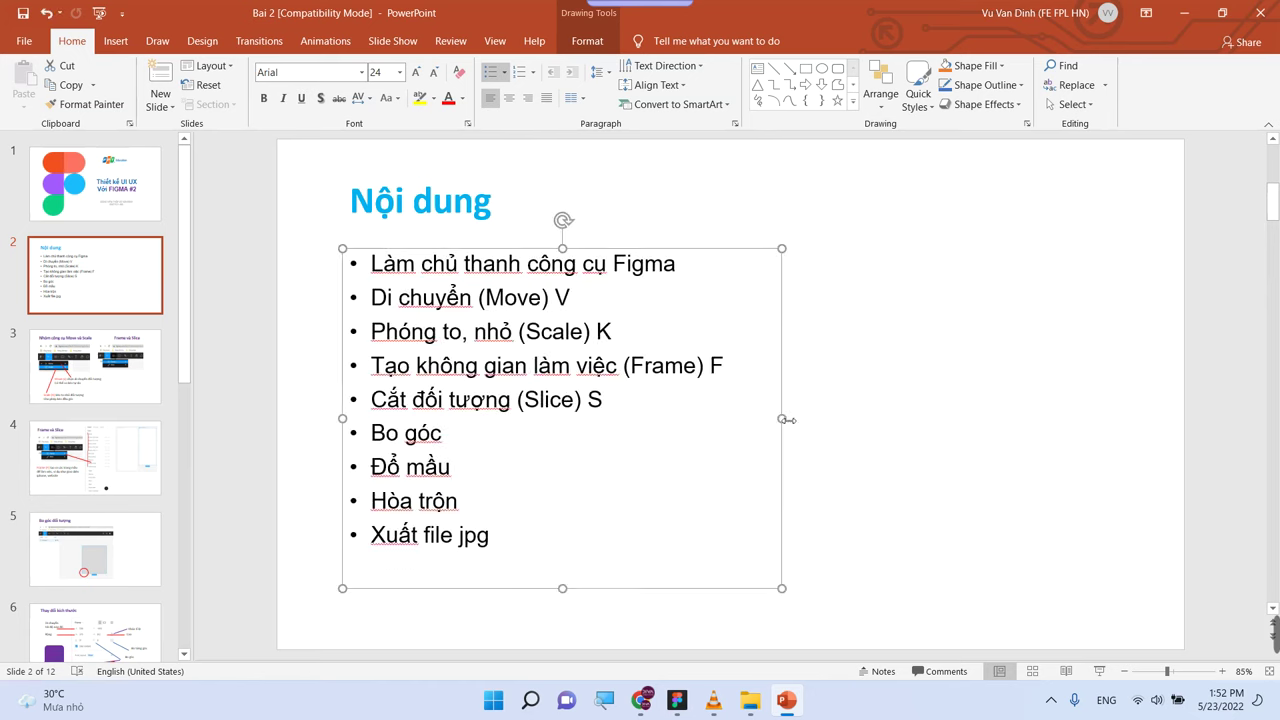
{"action": "left_click", "coordinate": [940, 393]}
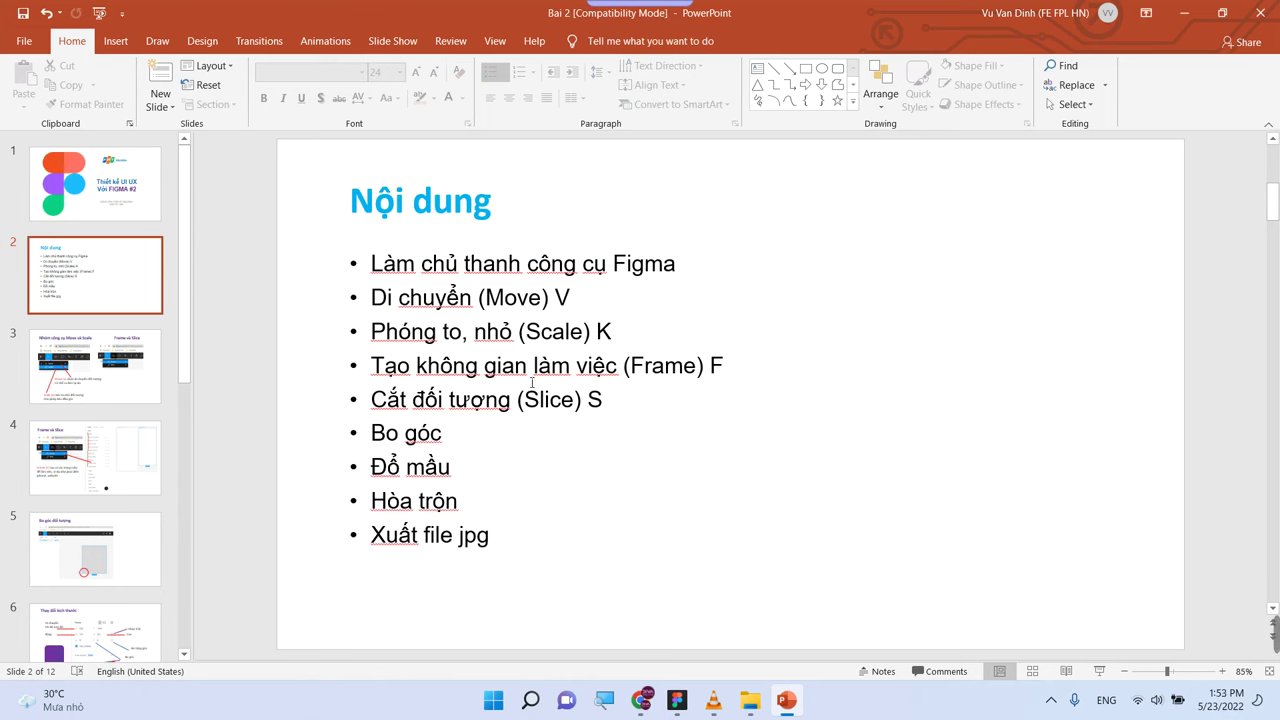
{"action": "left_click", "coordinate": [63, 376]}
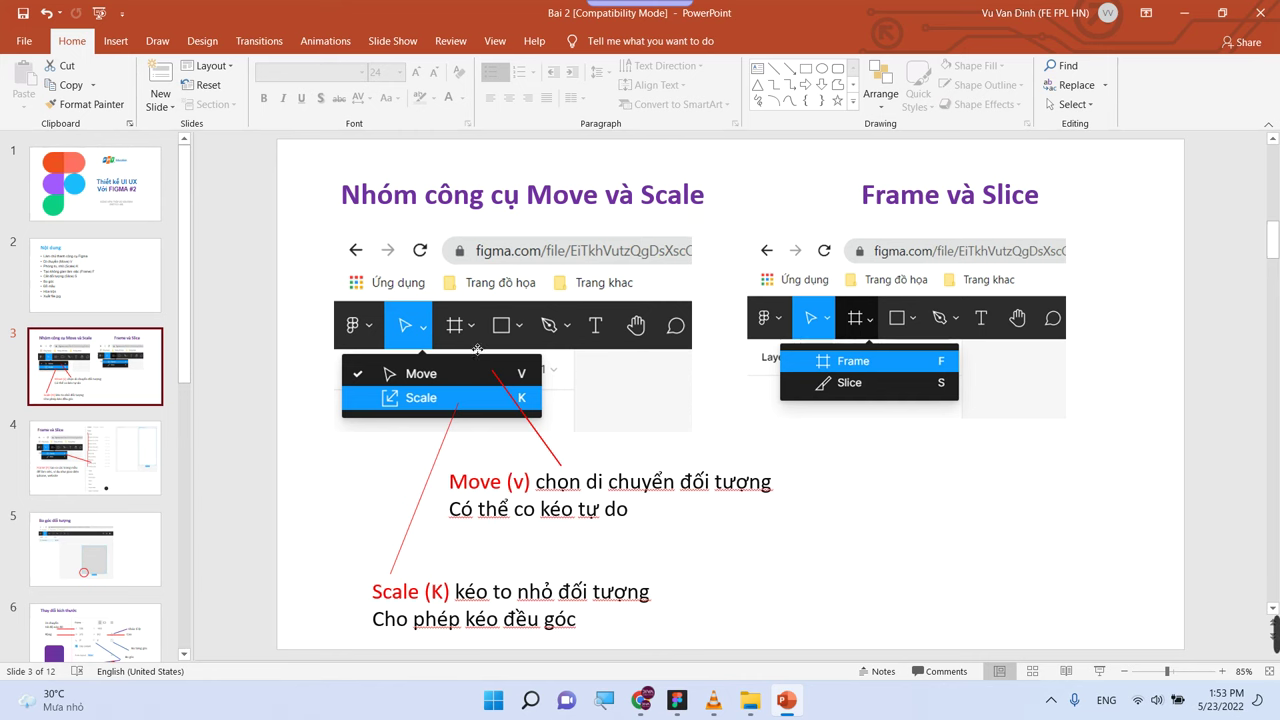
Review the slide's toolbar screenshot and Scale (K) text, then switch to Figma's Hotel Website Design file
{"action": "left_click", "coordinate": [477, 349]}
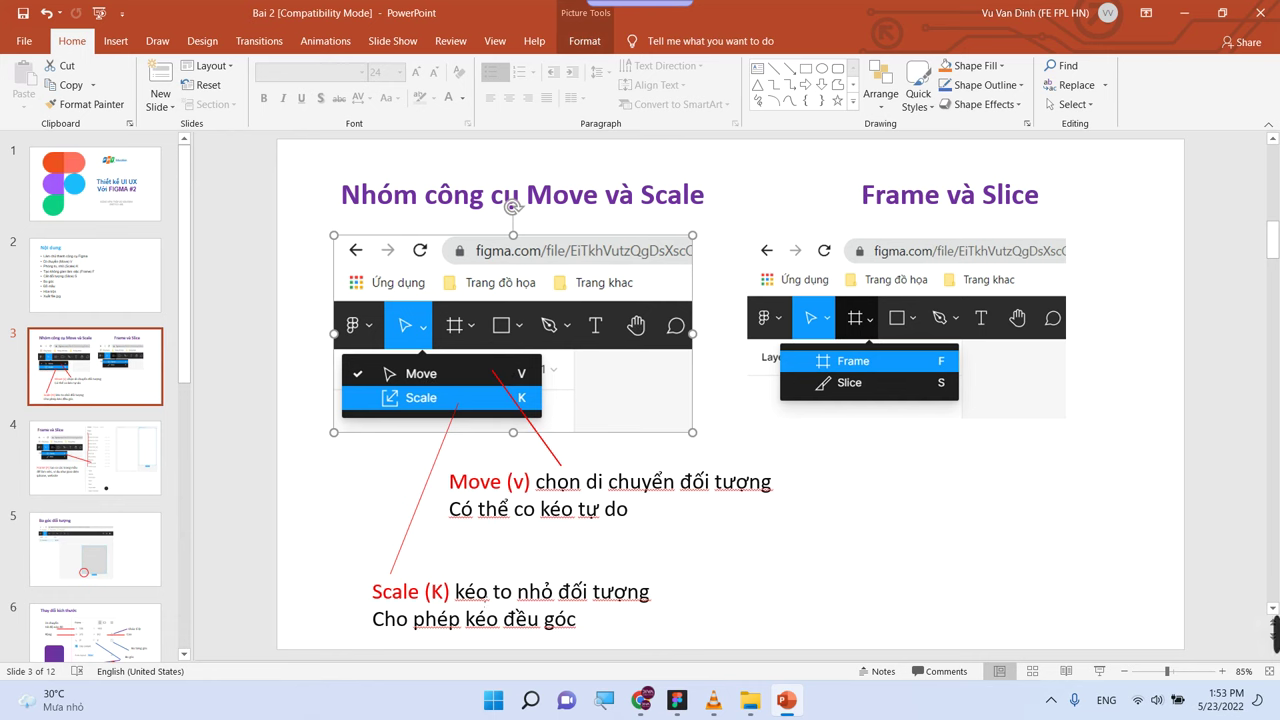
{"action": "left_click", "coordinate": [476, 591]}
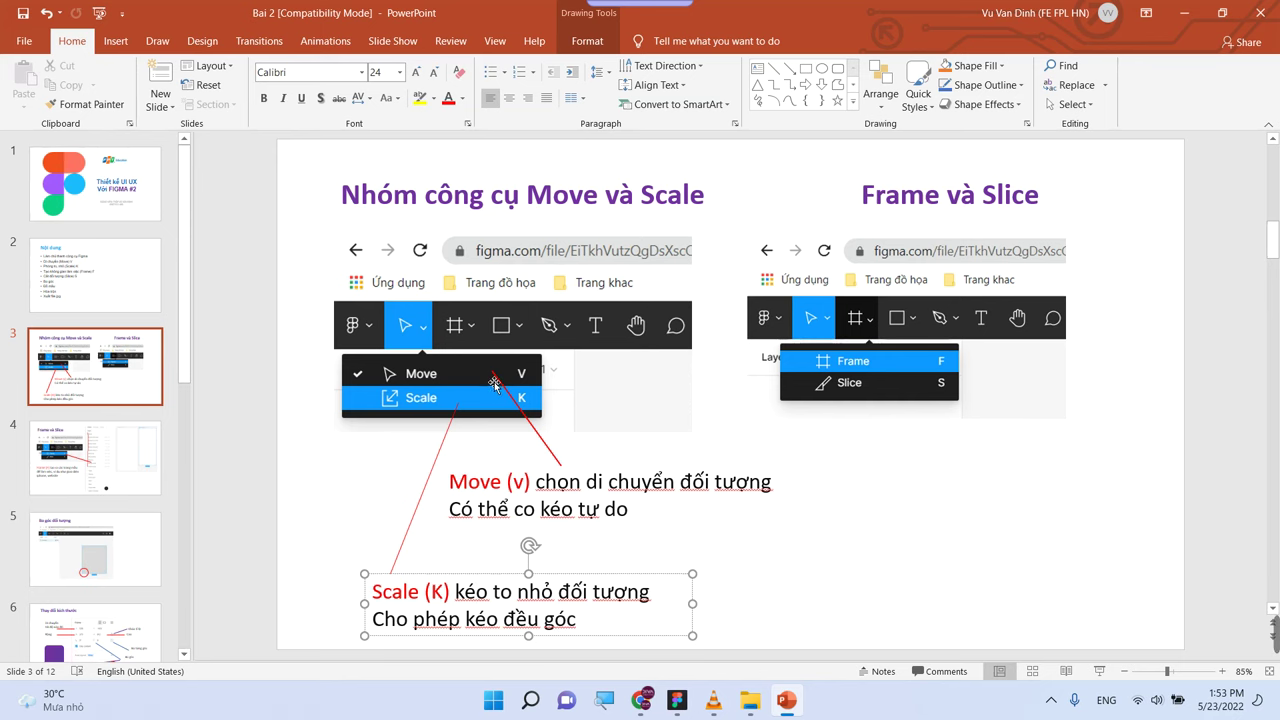
{"action": "left_click", "coordinate": [677, 700]}
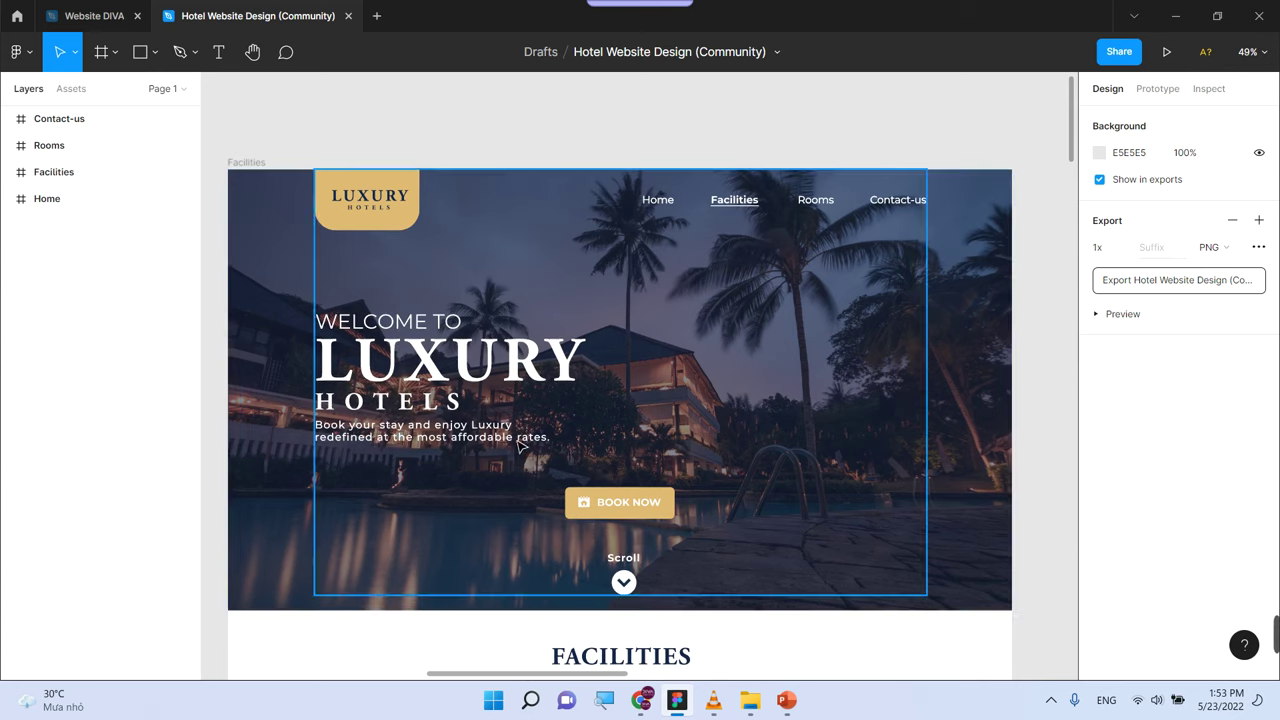
Inspect the Move and Scale tool options, keep Move active, and select the Facilities frame
{"action": "left_click", "coordinate": [355, 226]}
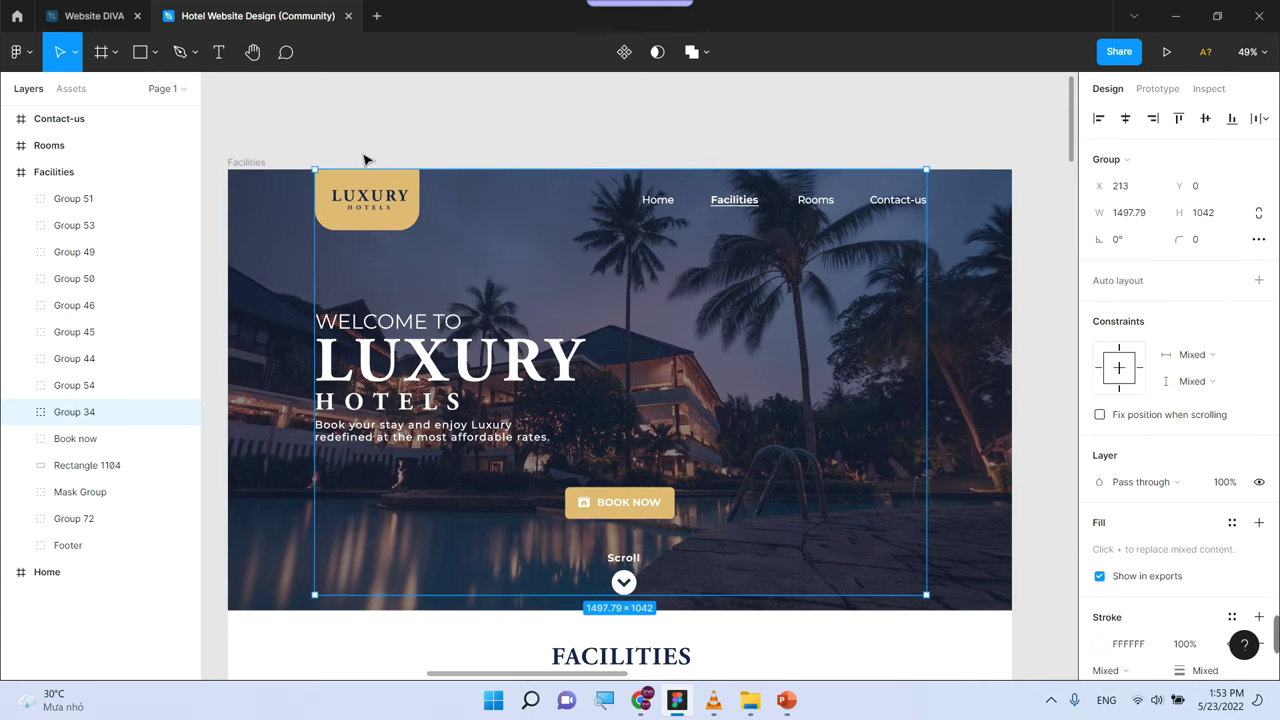
{"action": "left_click", "coordinate": [73, 52]}
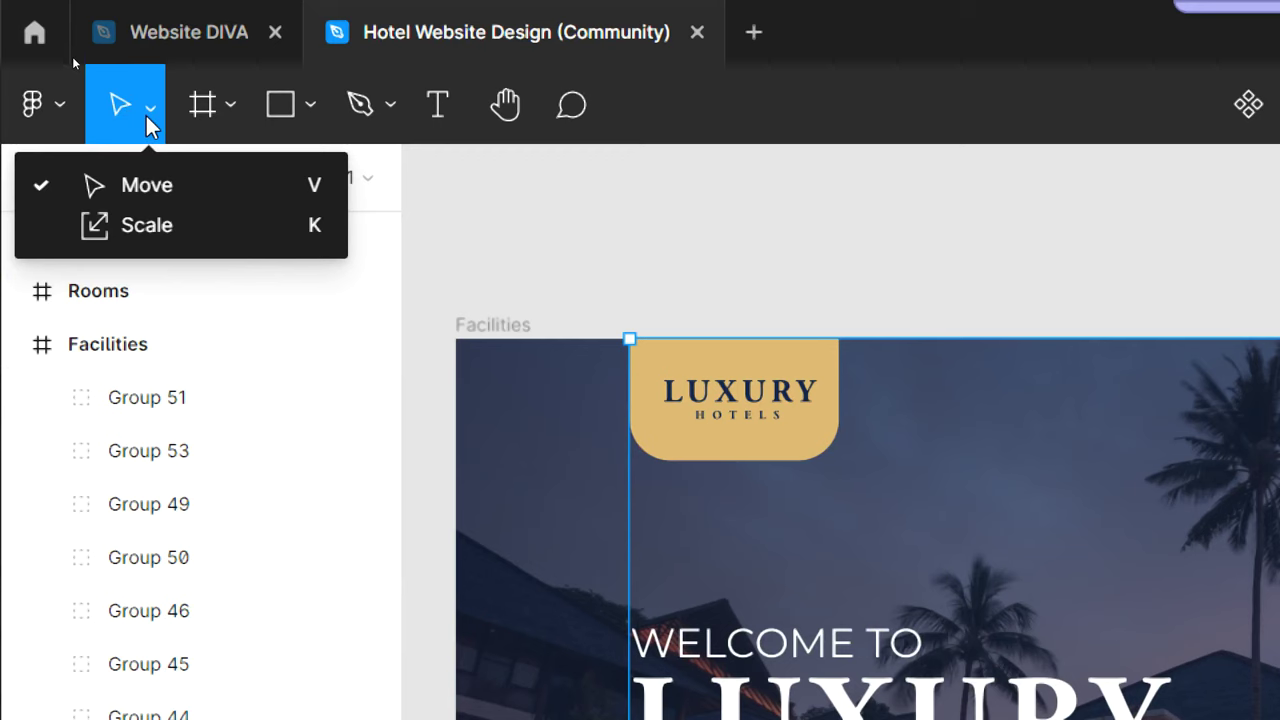
{"action": "left_click", "coordinate": [145, 113]}
{"action": "left_click", "coordinate": [172, 185]}
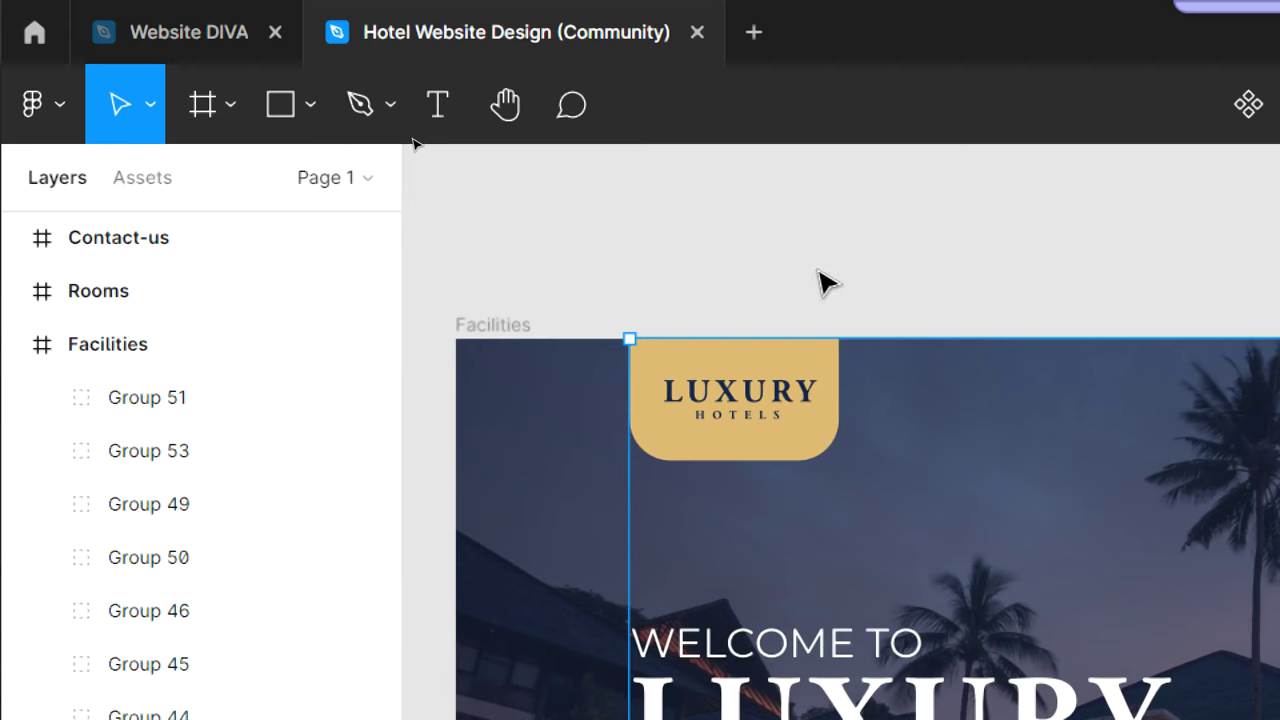
{"action": "left_click", "coordinate": [480, 322]}
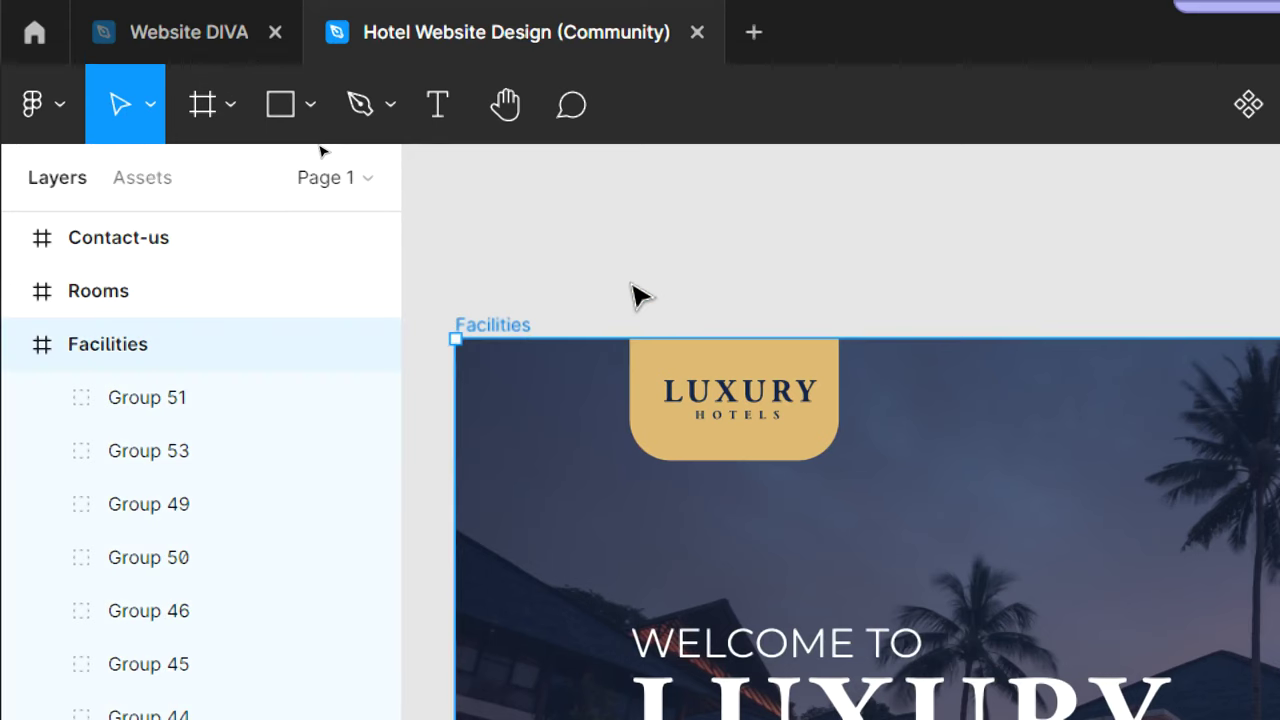
Zoom out and pan to show all page frames, selecting the 1920 × 3243 Home frame
{"action": "key", "text": "shift+1"}
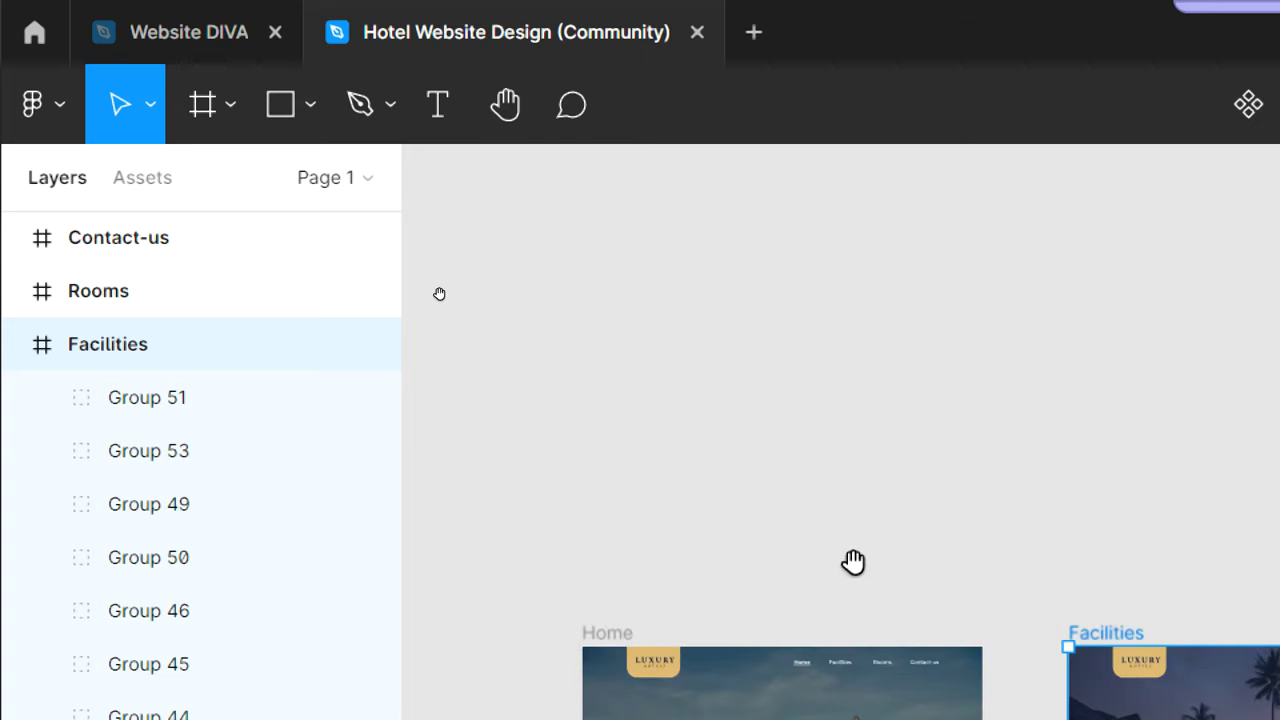
{"action": "left_click_drag", "start_coordinate": [851, 563], "coordinate": [884, 290]}
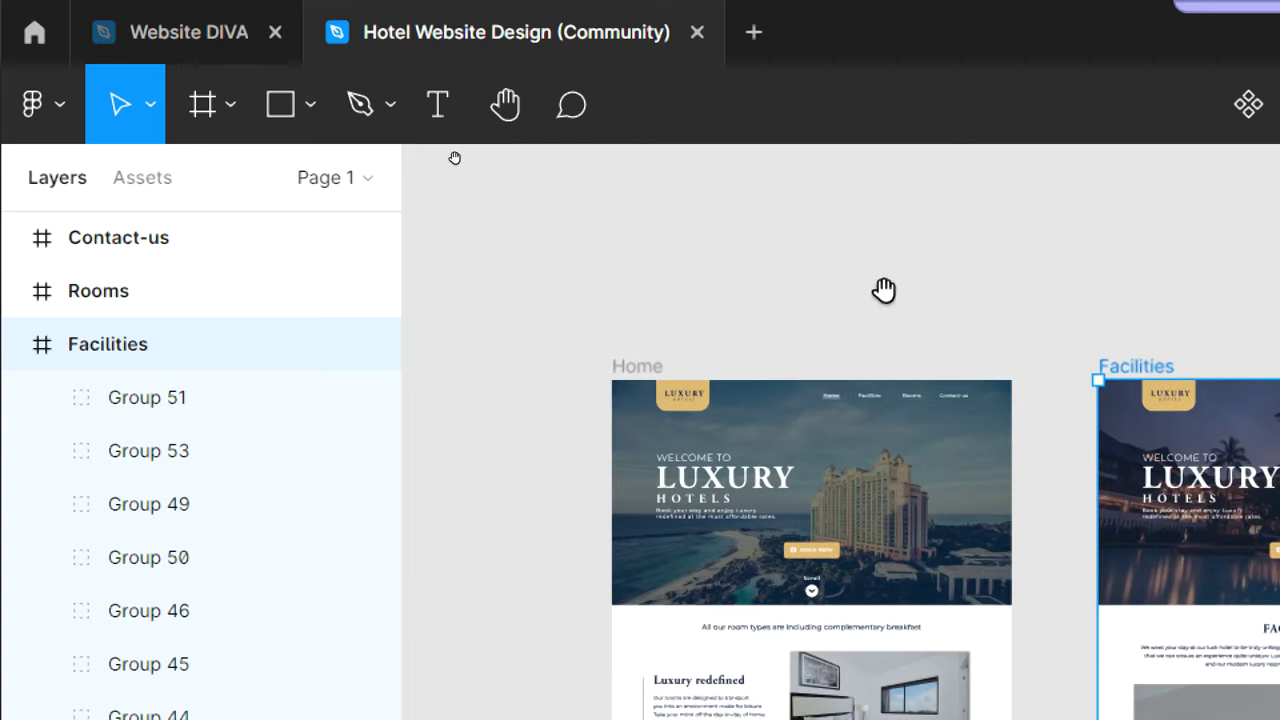
{"action": "left_click", "coordinate": [644, 369]}
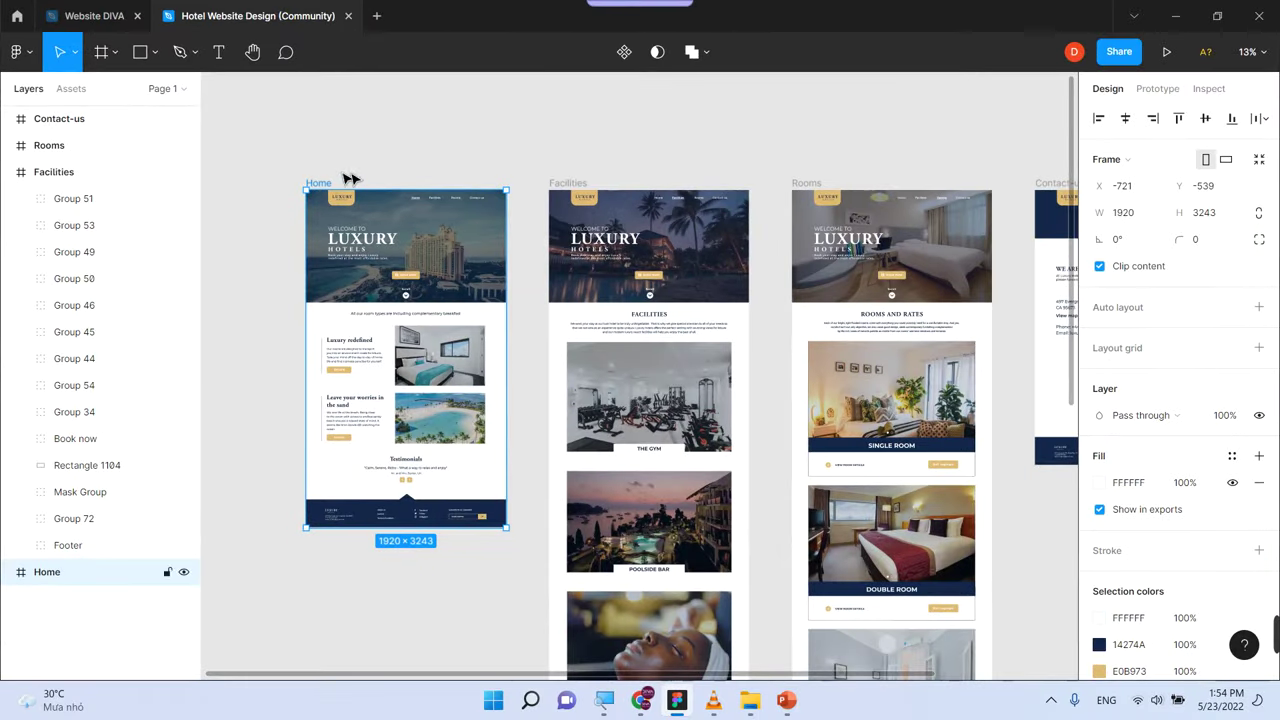
Try moving the Home frame and pulling Group 34 out, undoing each attempt
{"action": "left_click", "coordinate": [350, 178]}
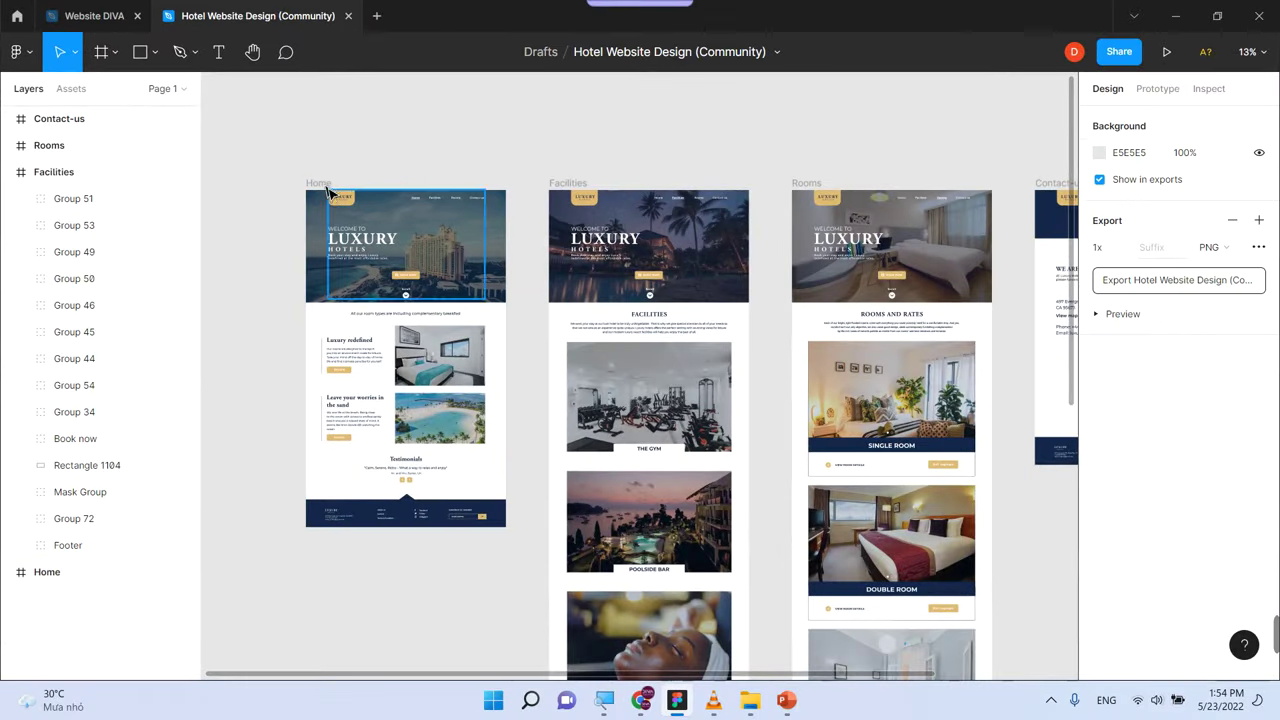
{"action": "left_click", "coordinate": [318, 184]}
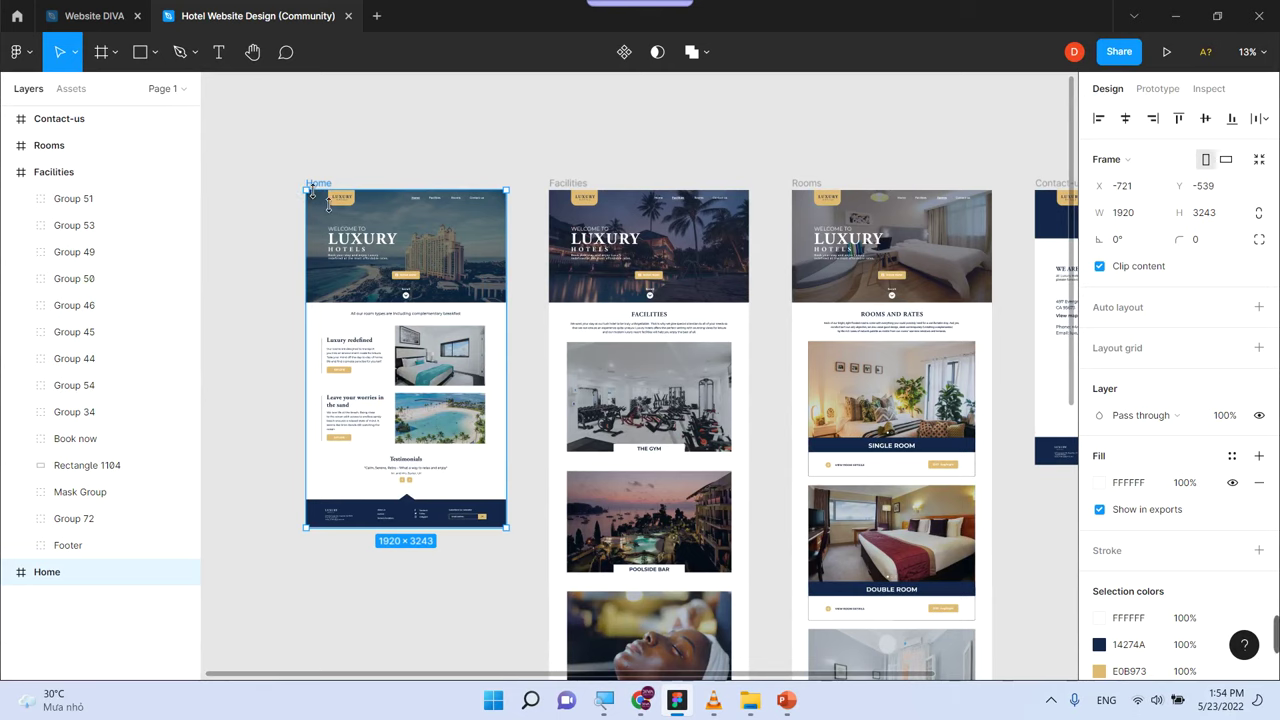
{"action": "left_click_drag", "start_coordinate": [305, 186], "coordinate": [302, 222]}
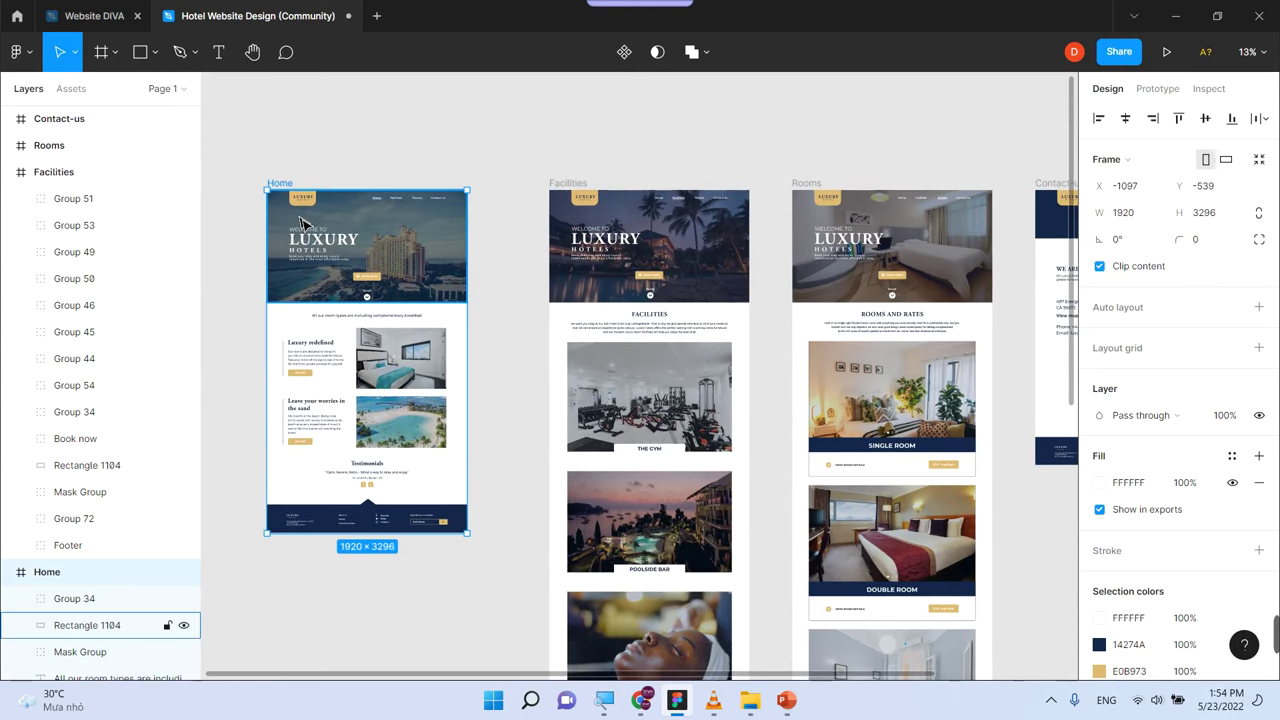
{"action": "key", "text": "ctrl+z"}
{"action": "key", "text": "Escape"}
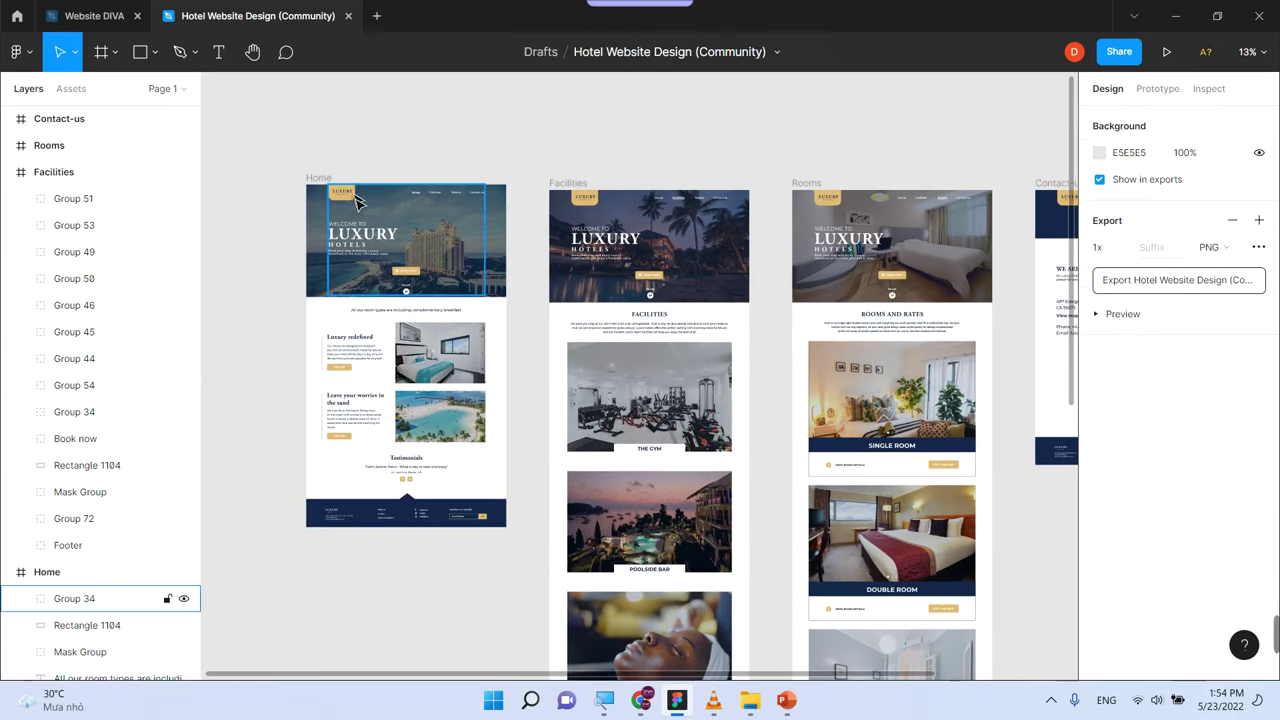
{"action": "left_click_drag", "start_coordinate": [352, 200], "coordinate": [279, 210]}
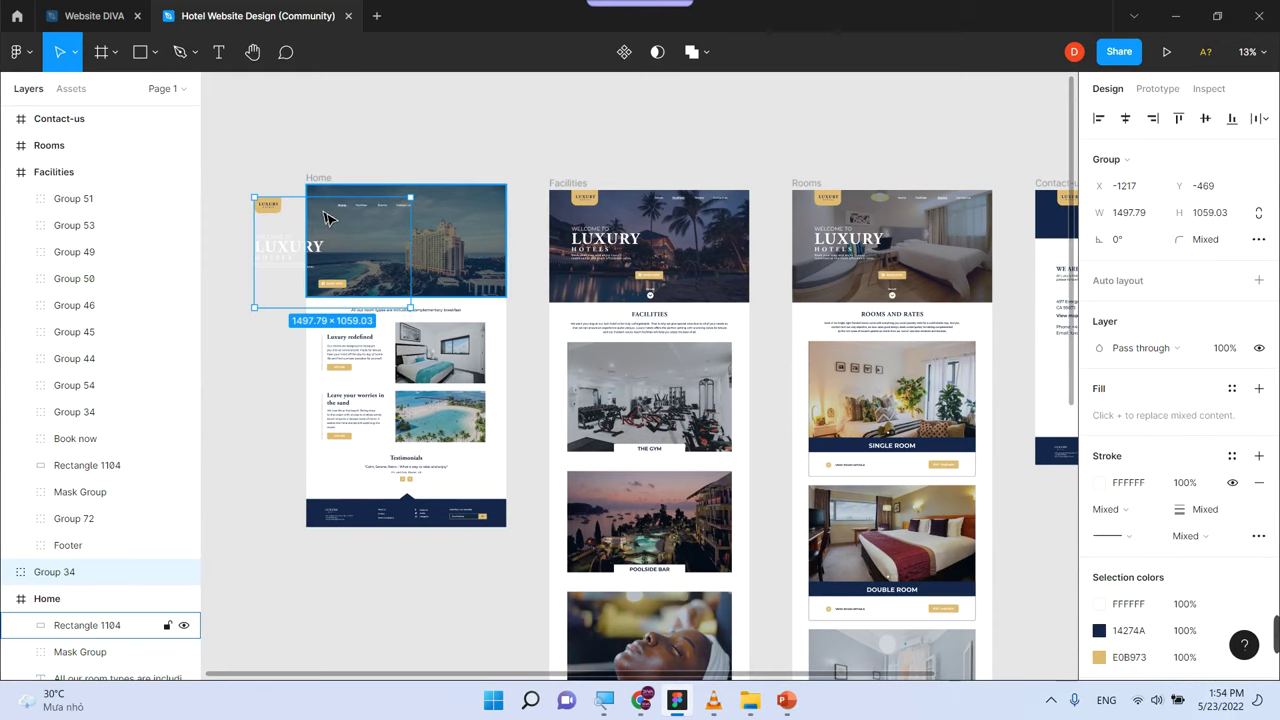
{"action": "key", "text": "ctrl+z"}
{"action": "left_click_drag", "start_coordinate": [325, 180], "coordinate": [250, 180]}
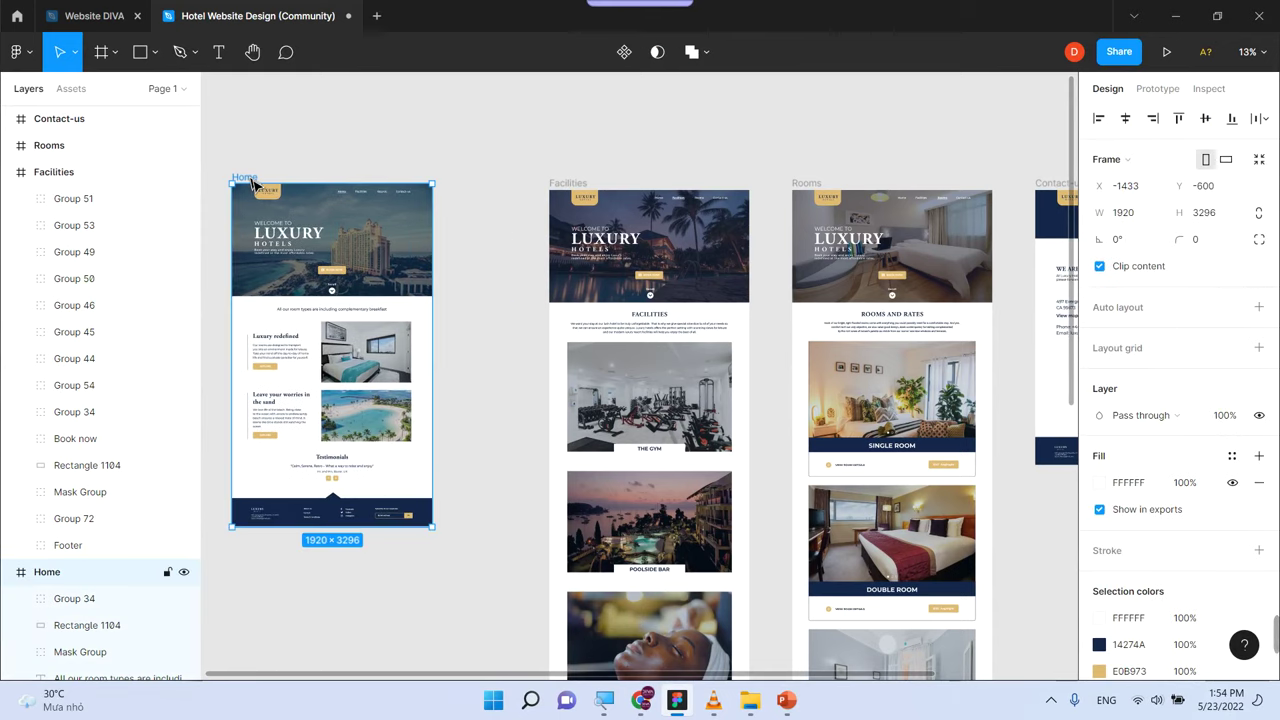
{"action": "key", "text": "ctrl+z"}
{"action": "key", "text": "Escape"}
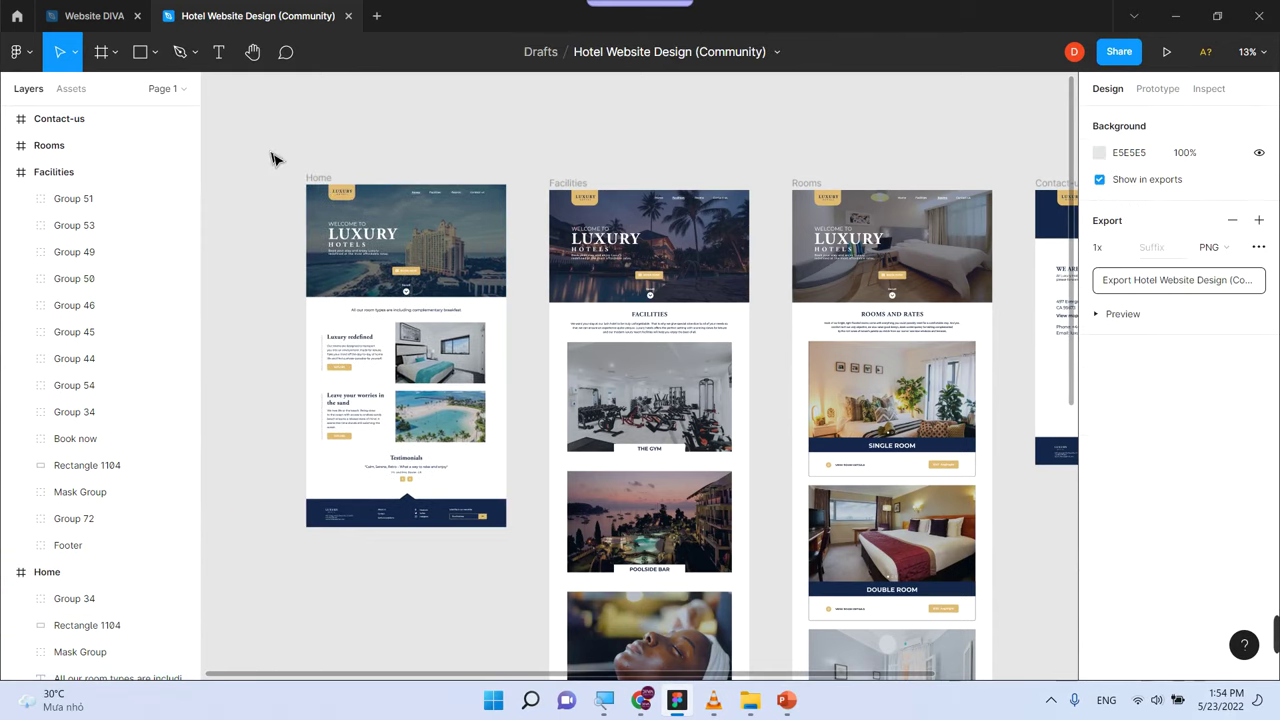
Zoom to the WELCOME TO LUXURY HOTELS hero group and nudge Home to X −671, Y −654
{"action": "left_click_drag", "start_coordinate": [280, 157], "coordinate": [543, 316]}
{"action": "key", "text": "shift+2"}
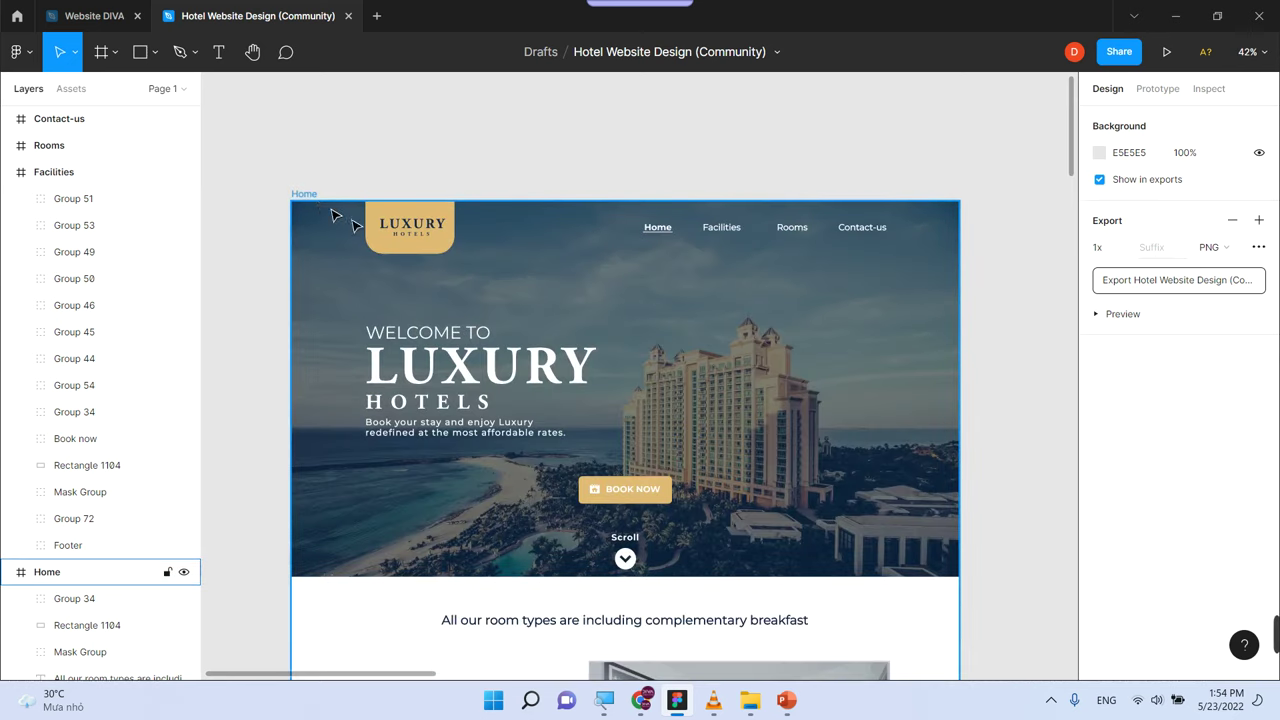
{"action": "left_click", "coordinate": [424, 247]}
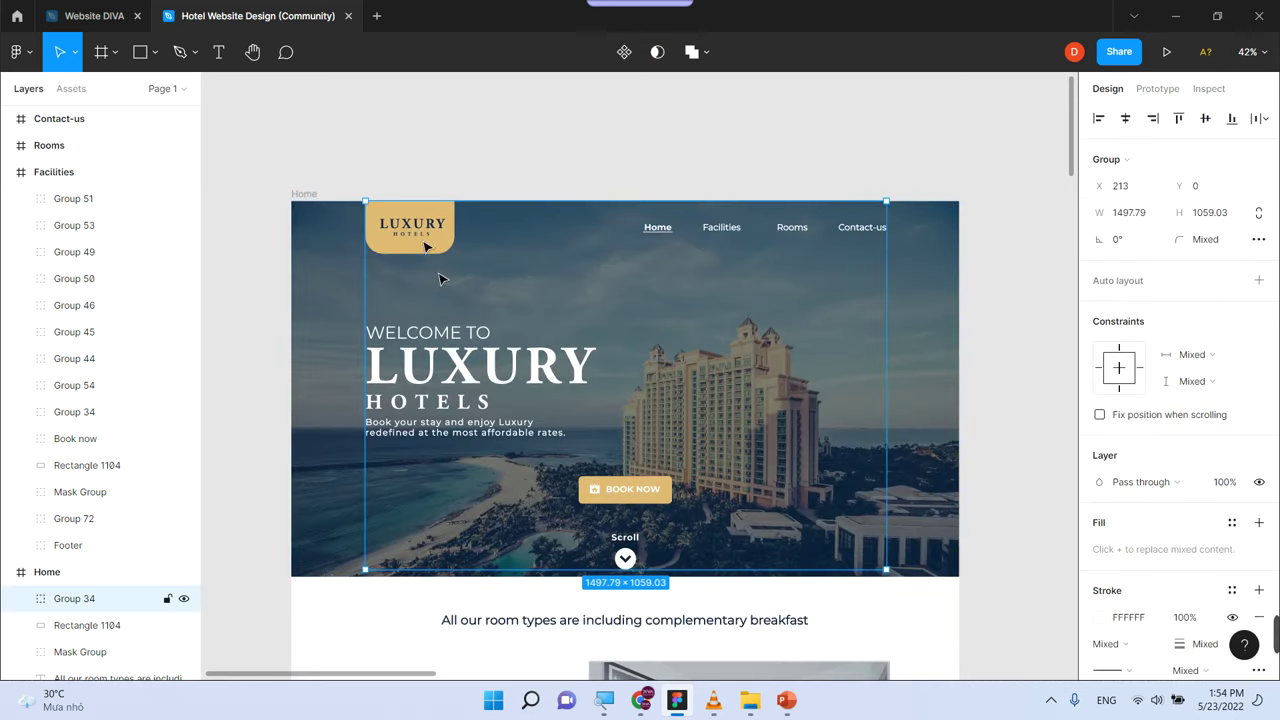
{"action": "left_click", "coordinate": [557, 624]}
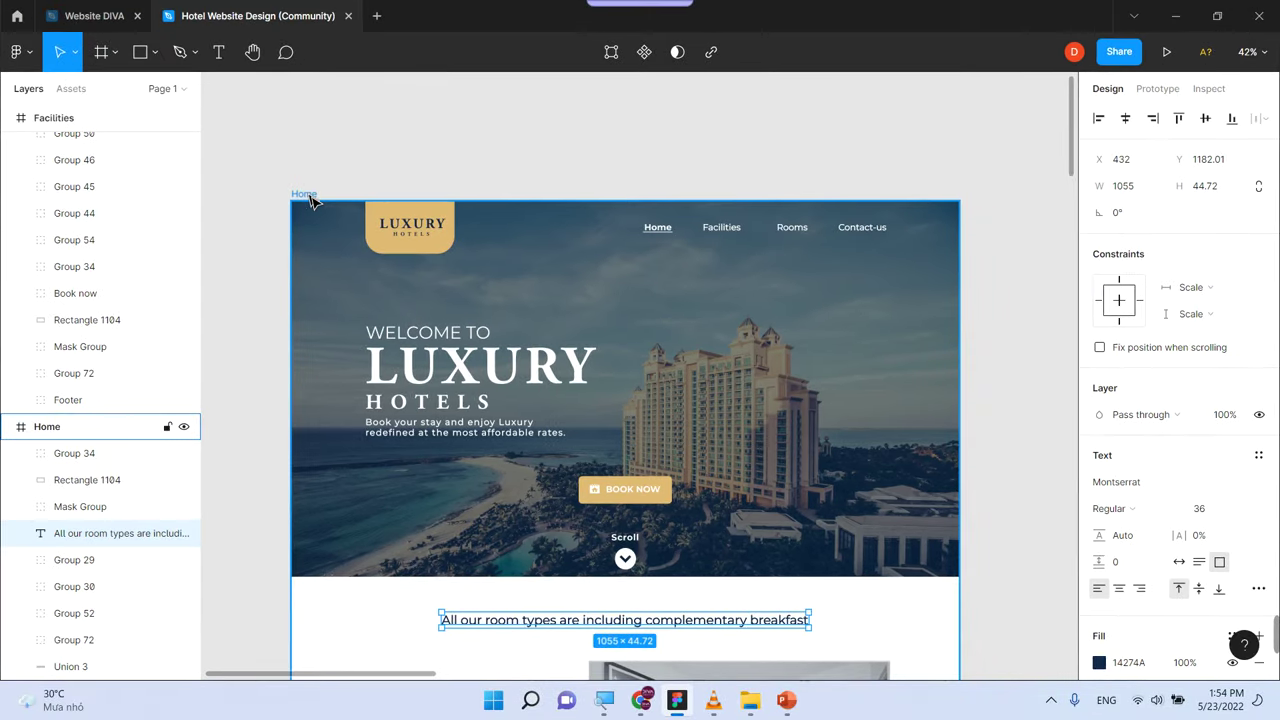
{"action": "mouse_move", "coordinate": [310, 200]}
{"action": "left_mouse_down"}
{"action": "mouse_move", "coordinate": [409, 183]}
{"action": "mouse_move", "coordinate": [323, 177]}
{"action": "left_mouse_up"}
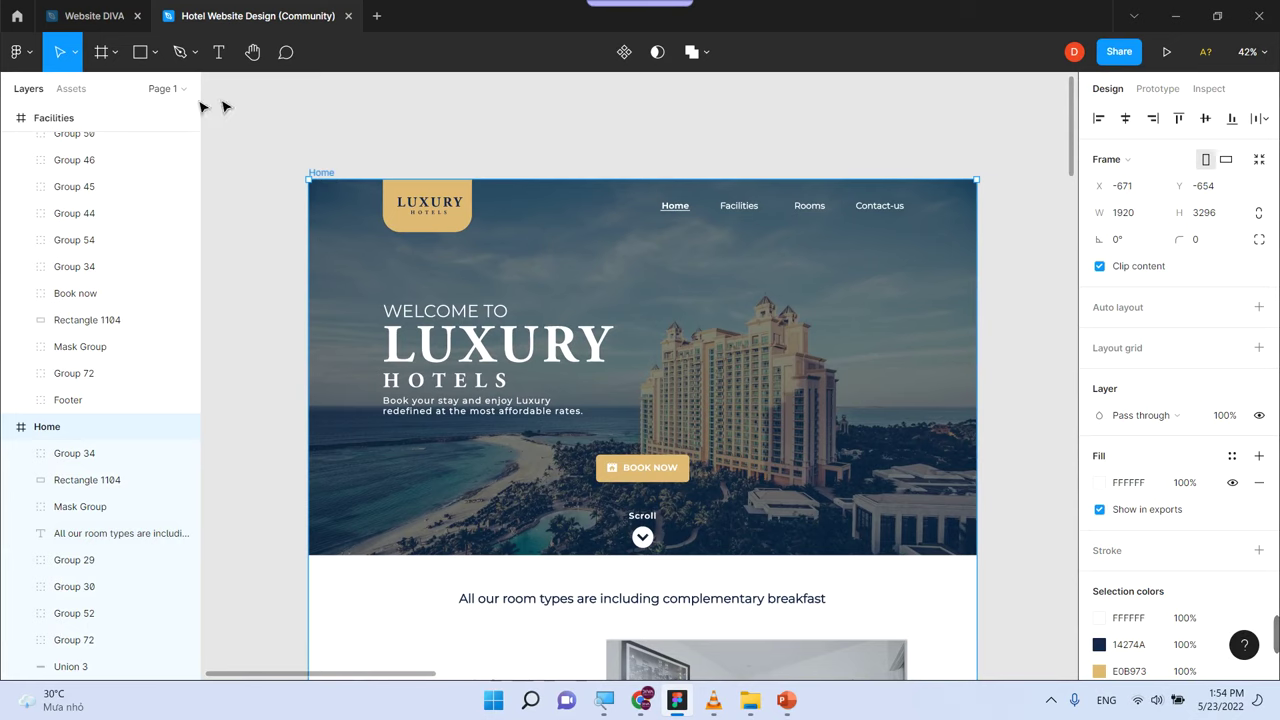
Open the Website DIVA file and zoom in on its two phone frames
{"action": "left_click", "coordinate": [112, 18]}
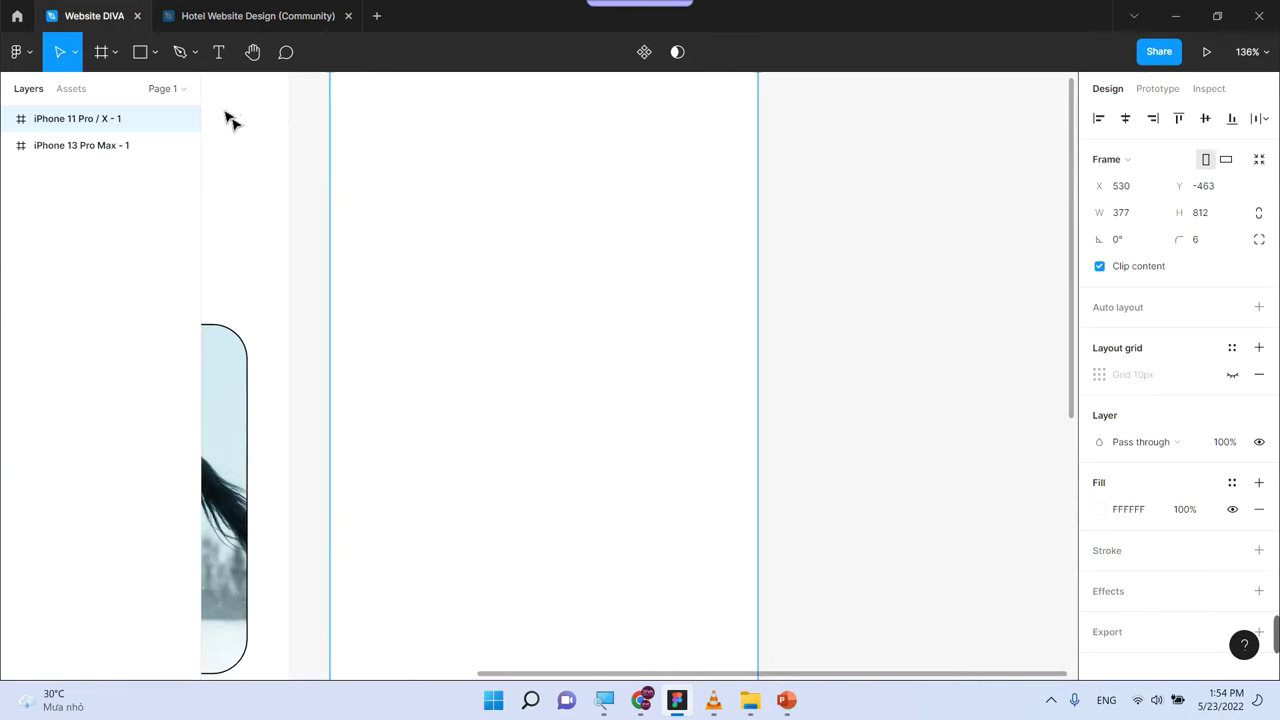
{"action": "key", "text": "Escape"}
{"action": "key", "text": "shift+1"}
{"action": "key", "text": "minus"}
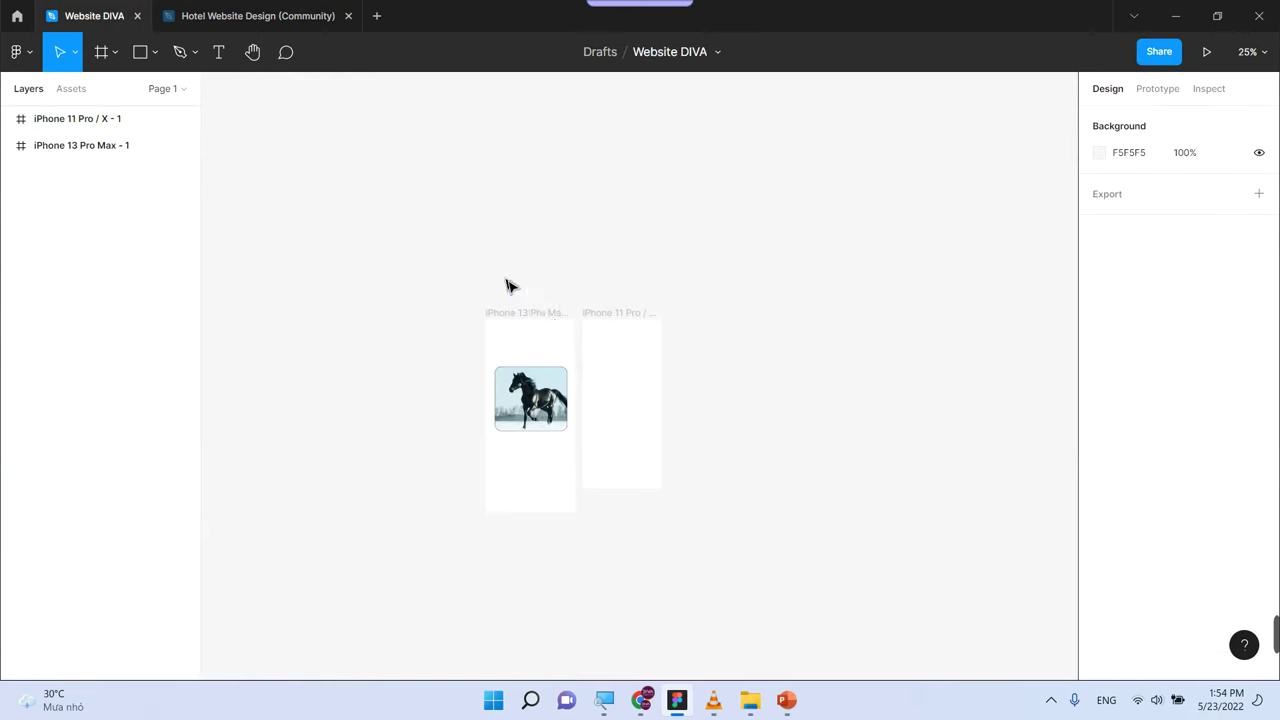
{"action": "left_click_drag", "start_coordinate": [436, 282], "coordinate": [730, 546]}
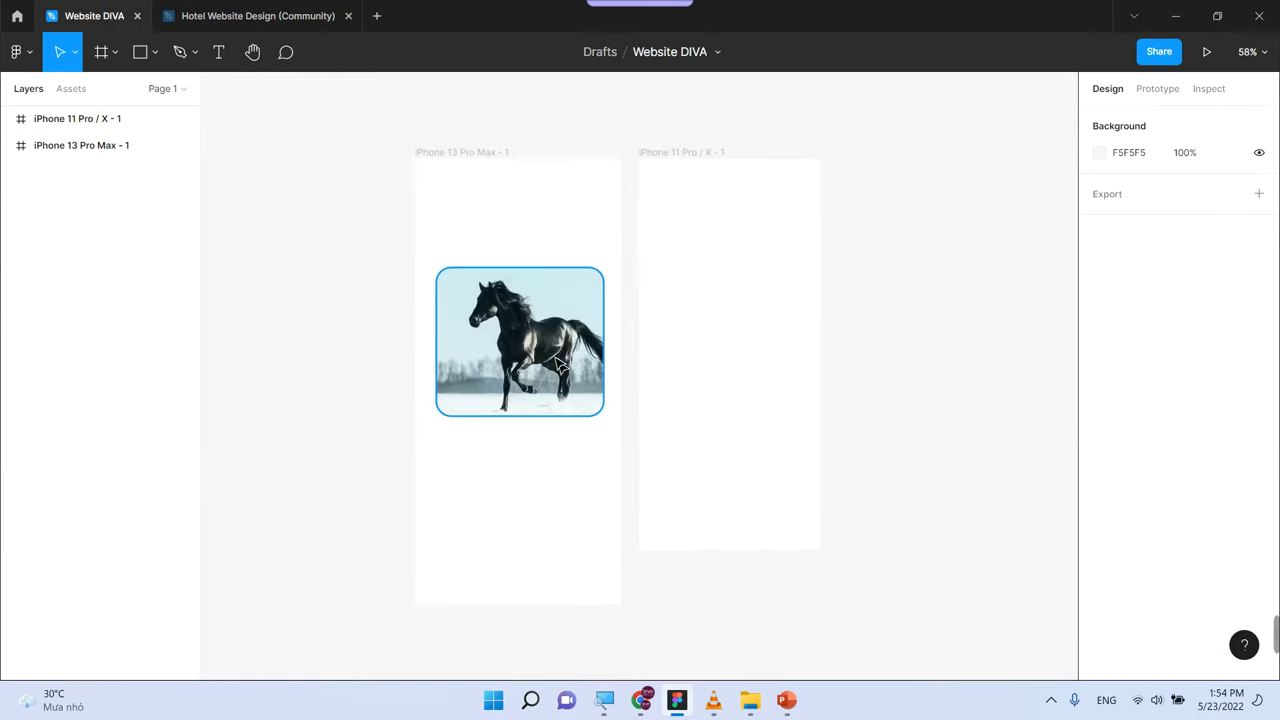
Move the horse image into the iPhone 11 Pro frame and back into iPhone 13 Pro Max
{"action": "left_click", "coordinate": [76, 56]}
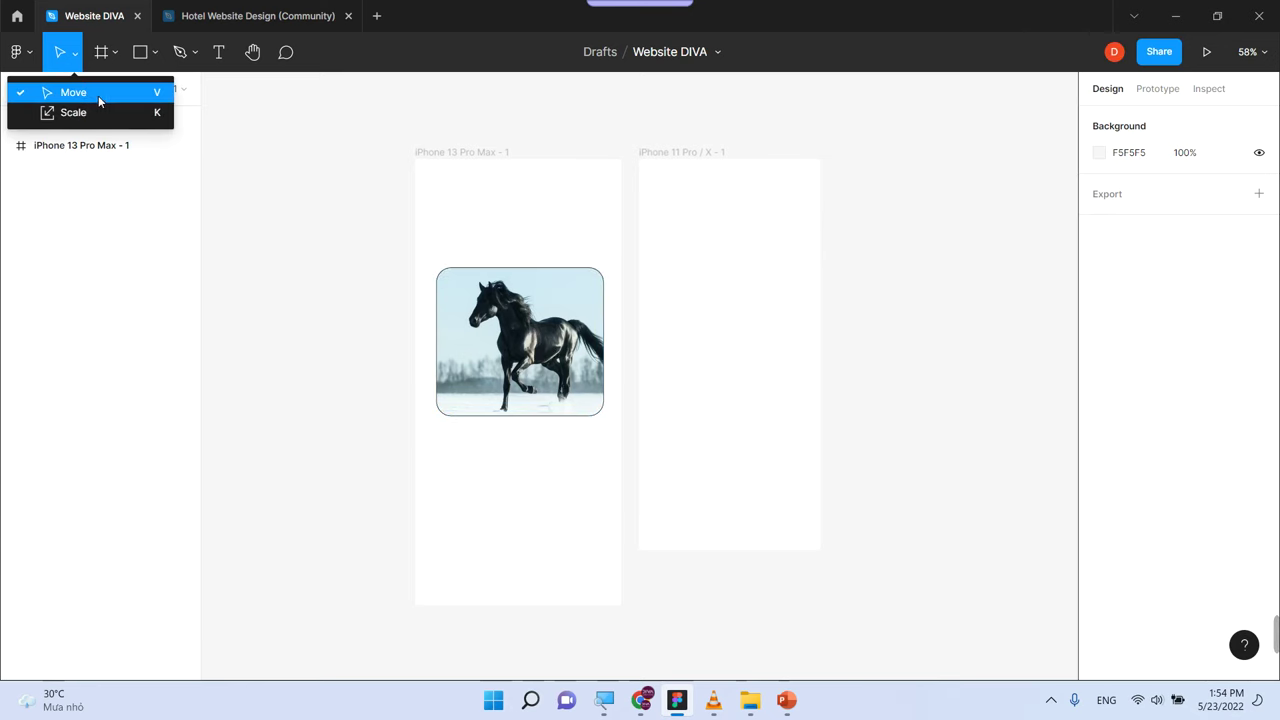
{"action": "left_click", "coordinate": [98, 95]}
{"action": "mouse_move", "coordinate": [546, 349]}
{"action": "left_mouse_down"}
{"action": "mouse_move", "coordinate": [760, 330]}
{"action": "mouse_move", "coordinate": [744, 330]}
{"action": "left_mouse_up"}
{"action": "left_click", "coordinate": [893, 335]}
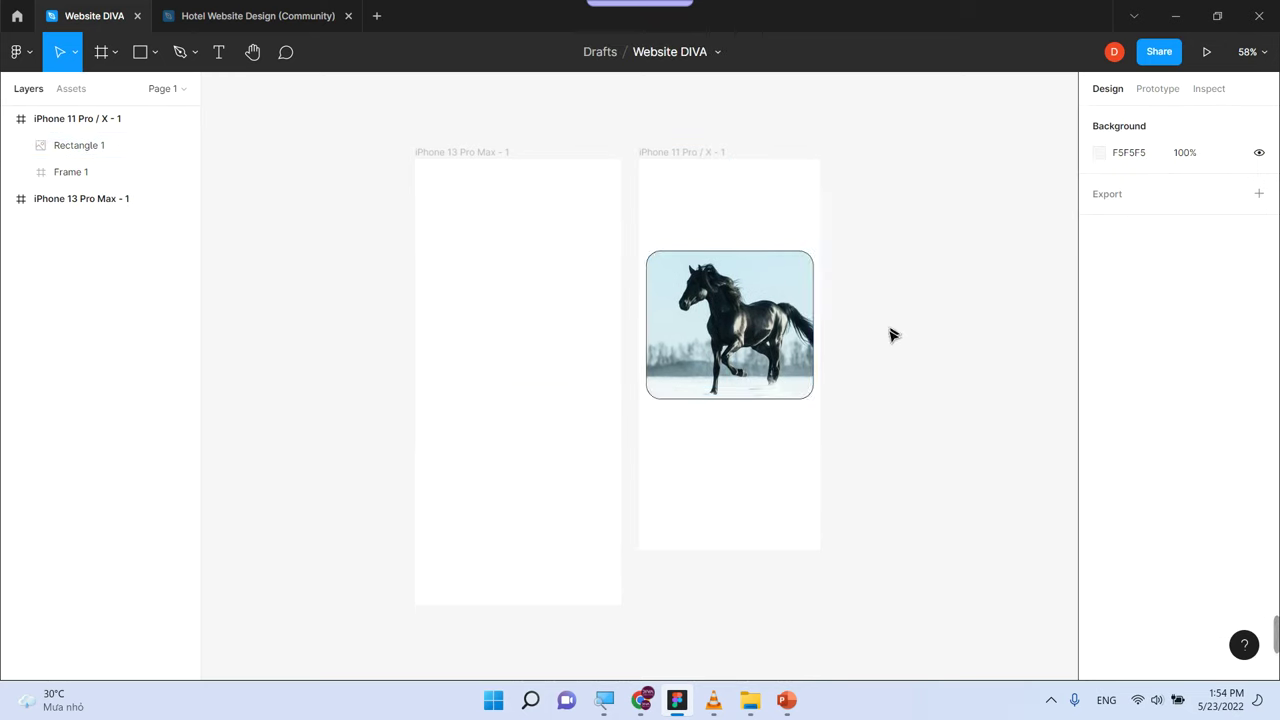
{"action": "left_click", "coordinate": [731, 326]}
{"action": "left_click", "coordinate": [900, 340]}
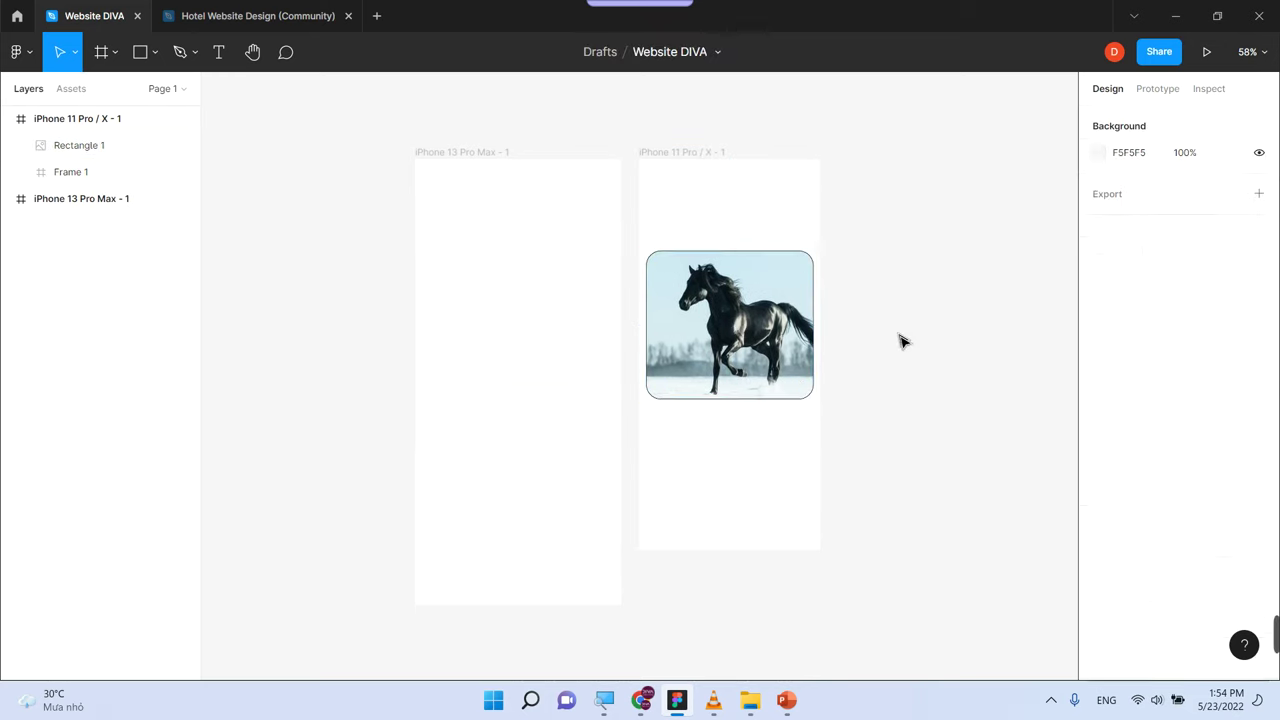
{"action": "left_click_drag", "start_coordinate": [767, 326], "coordinate": [553, 330]}
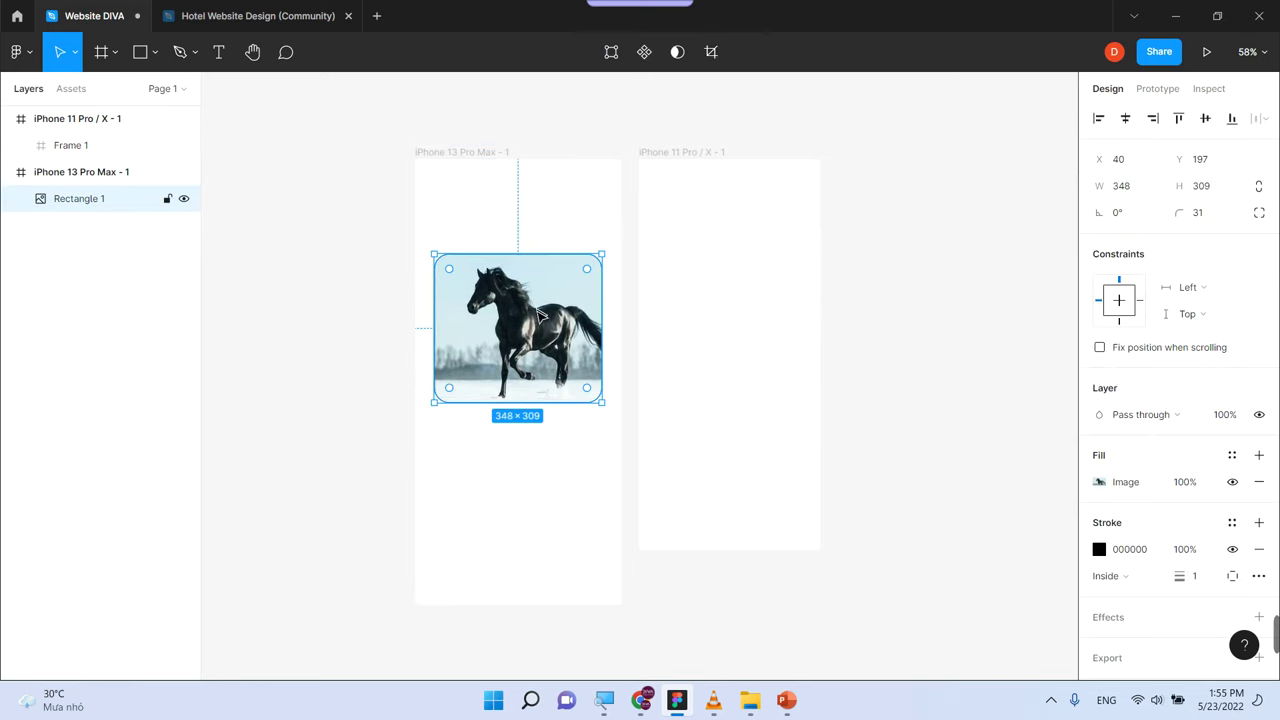
Drag the iPhone 13 Pro Max frame further left, then return to the PowerPoint slides
{"action": "left_click", "coordinate": [140, 55]}
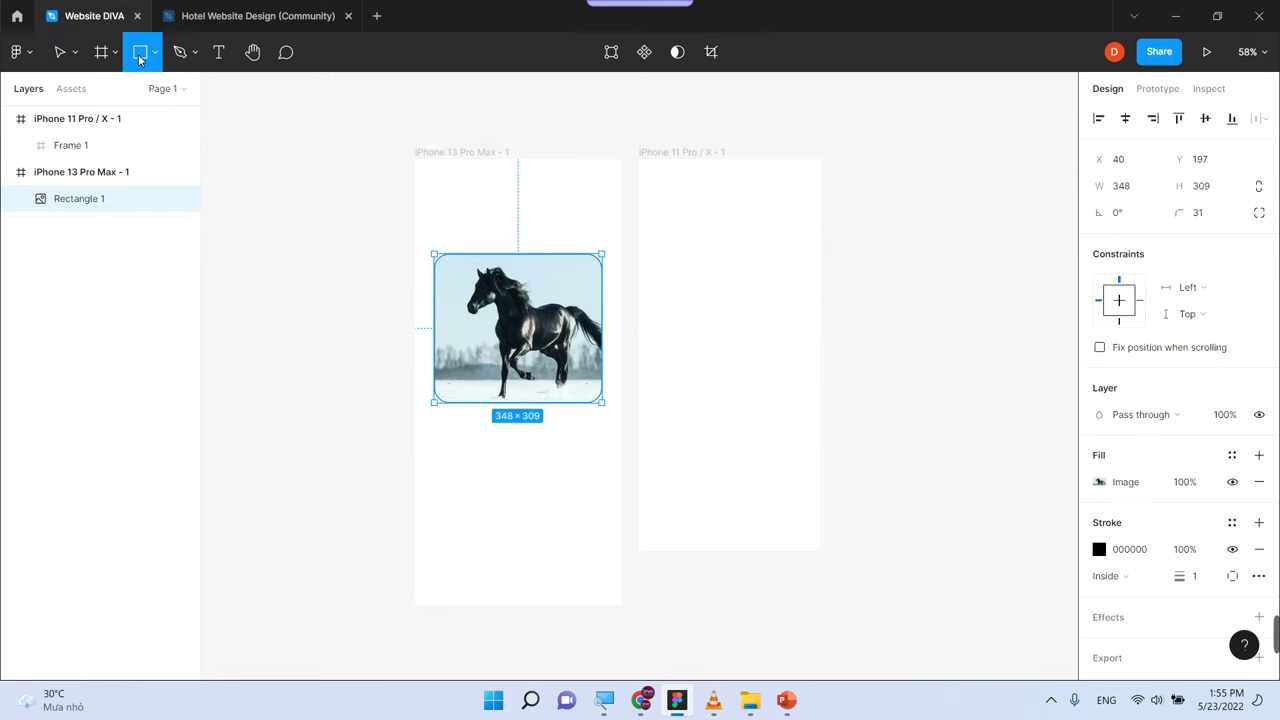
{"action": "left_click", "coordinate": [66, 60]}
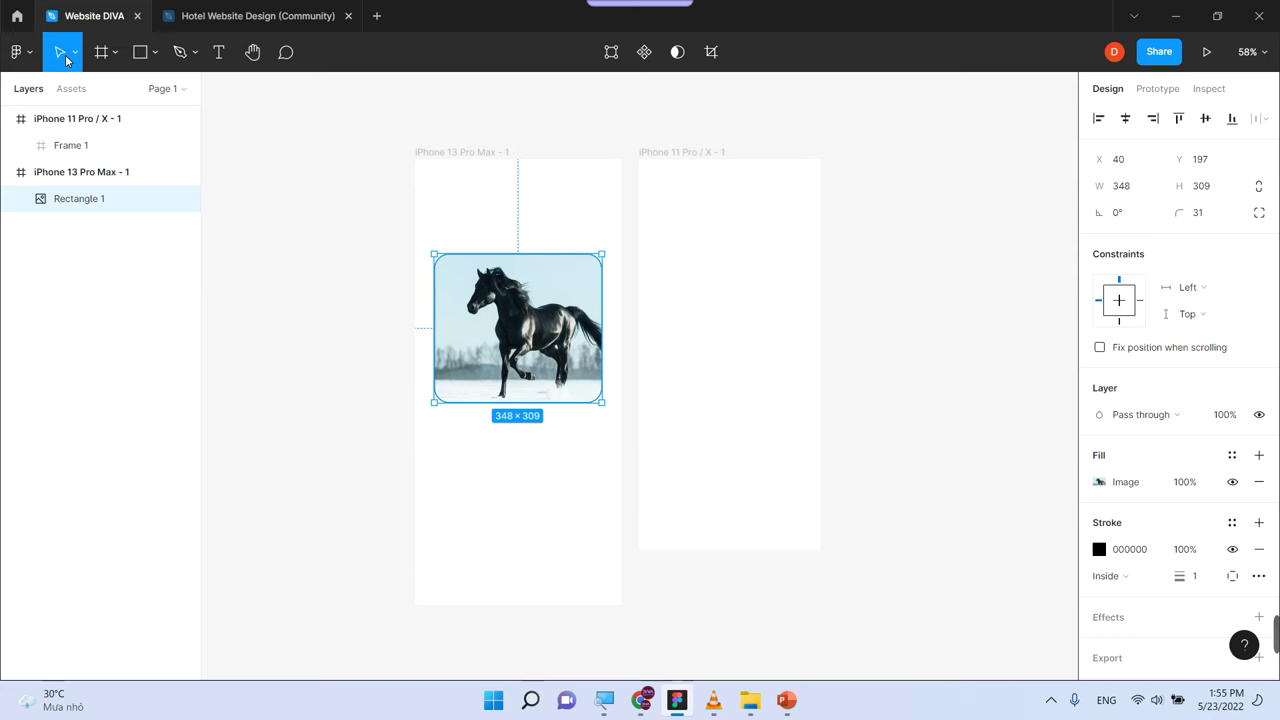
{"action": "left_click", "coordinate": [455, 158]}
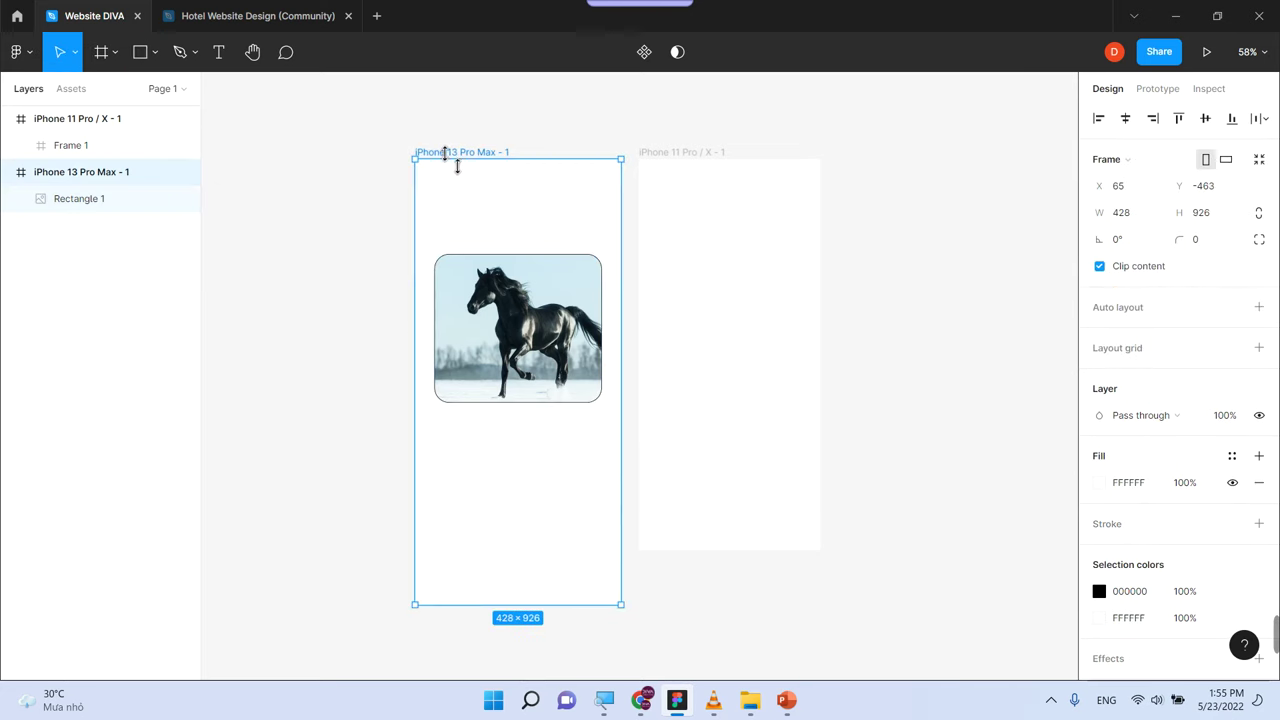
{"action": "left_click_drag", "start_coordinate": [455, 158], "coordinate": [364, 158]}
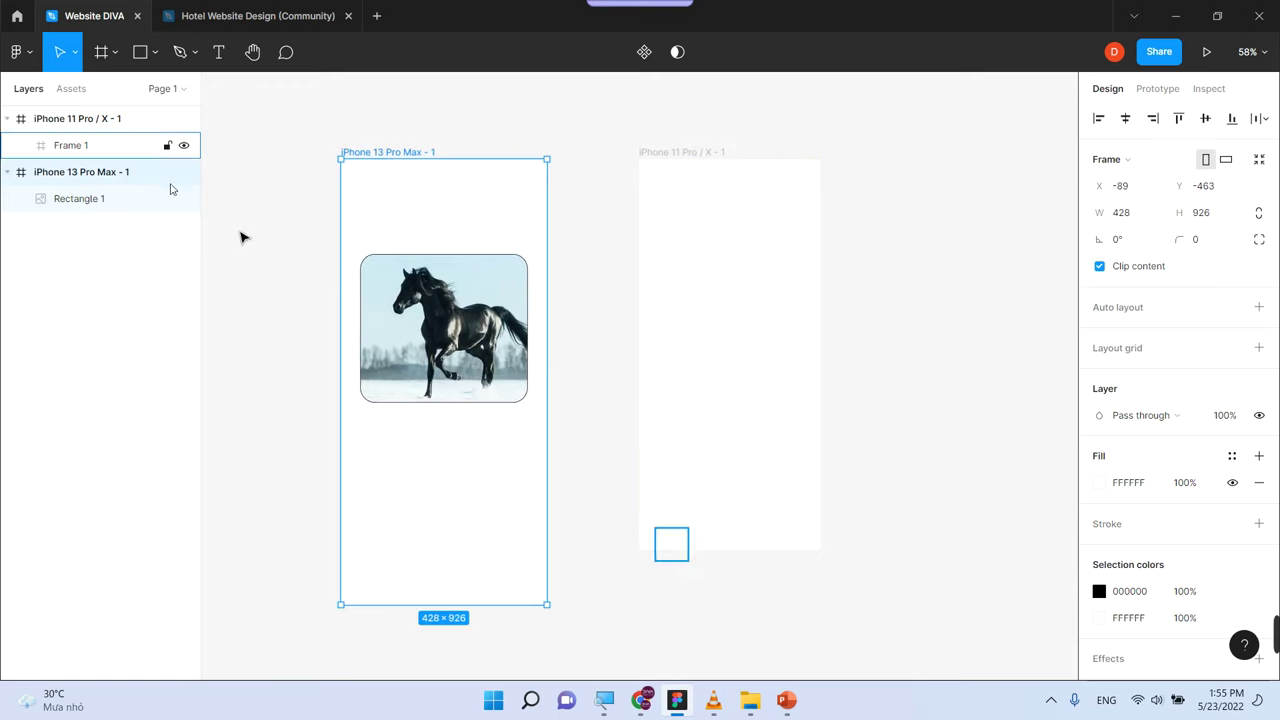
{"action": "left_click", "coordinate": [785, 703]}
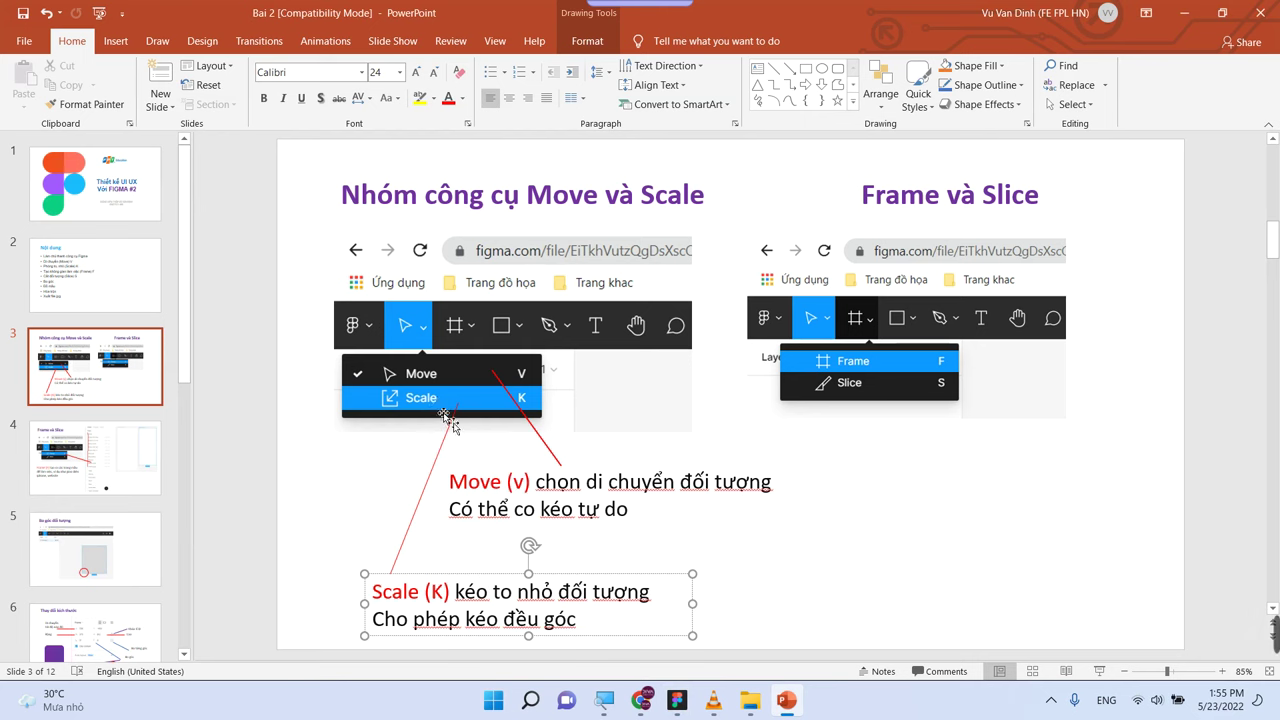
{"action": "mouse_move", "coordinate": [750, 700]}
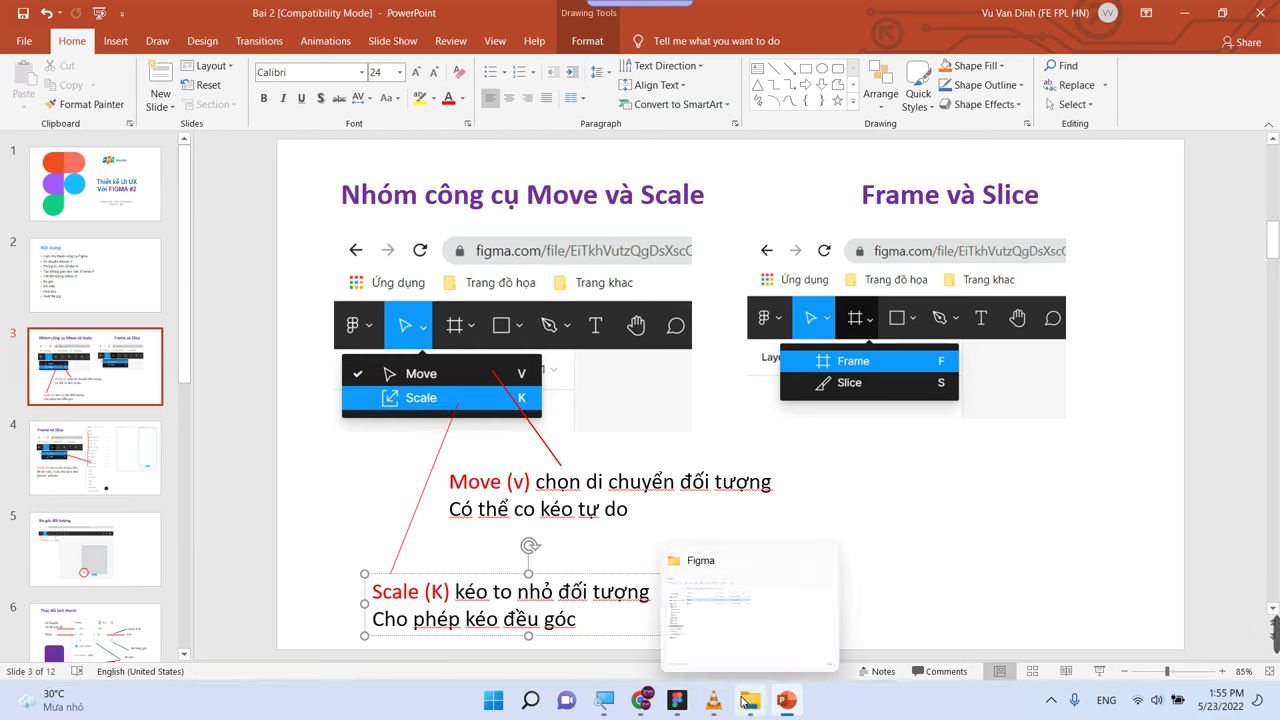
Back in Figma, draw a 230 × 137 rectangle at X 62, Y 113 in iPhone 11 Pro
{"action": "left_click", "coordinate": [677, 700]}
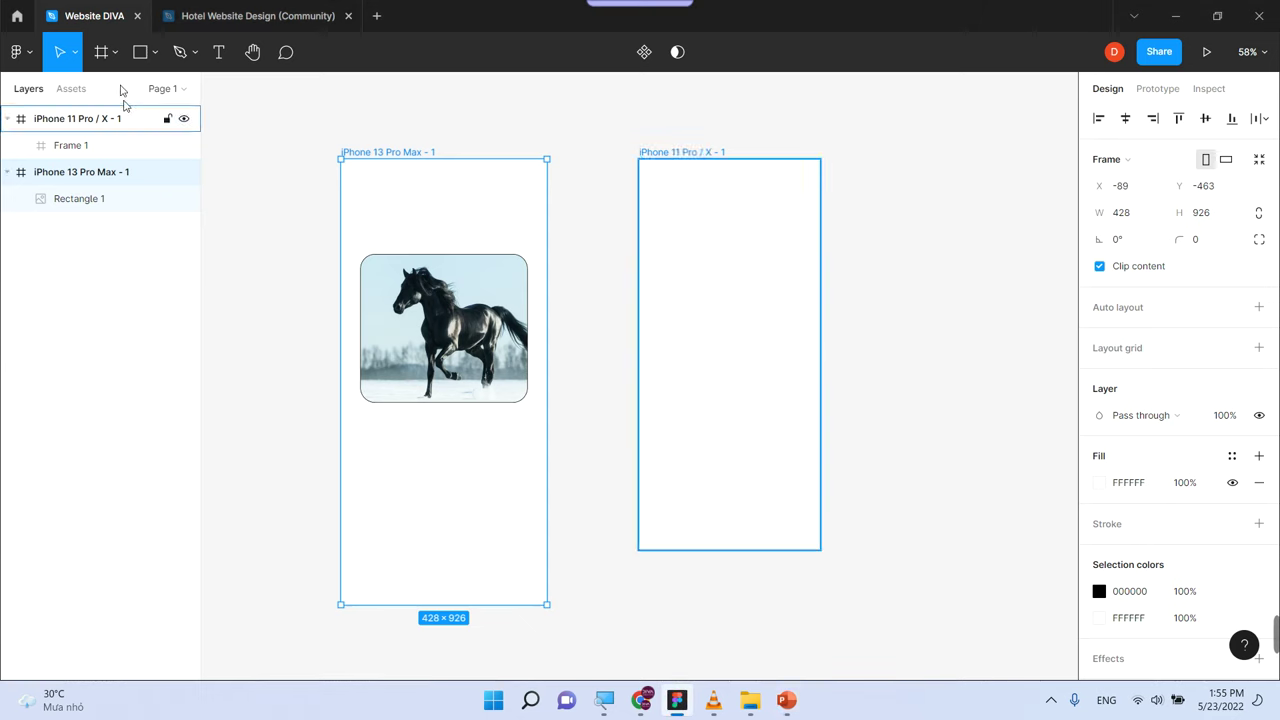
{"action": "left_click", "coordinate": [140, 52]}
{"action": "left_click_drag", "start_coordinate": [668, 213], "coordinate": [780, 280]}
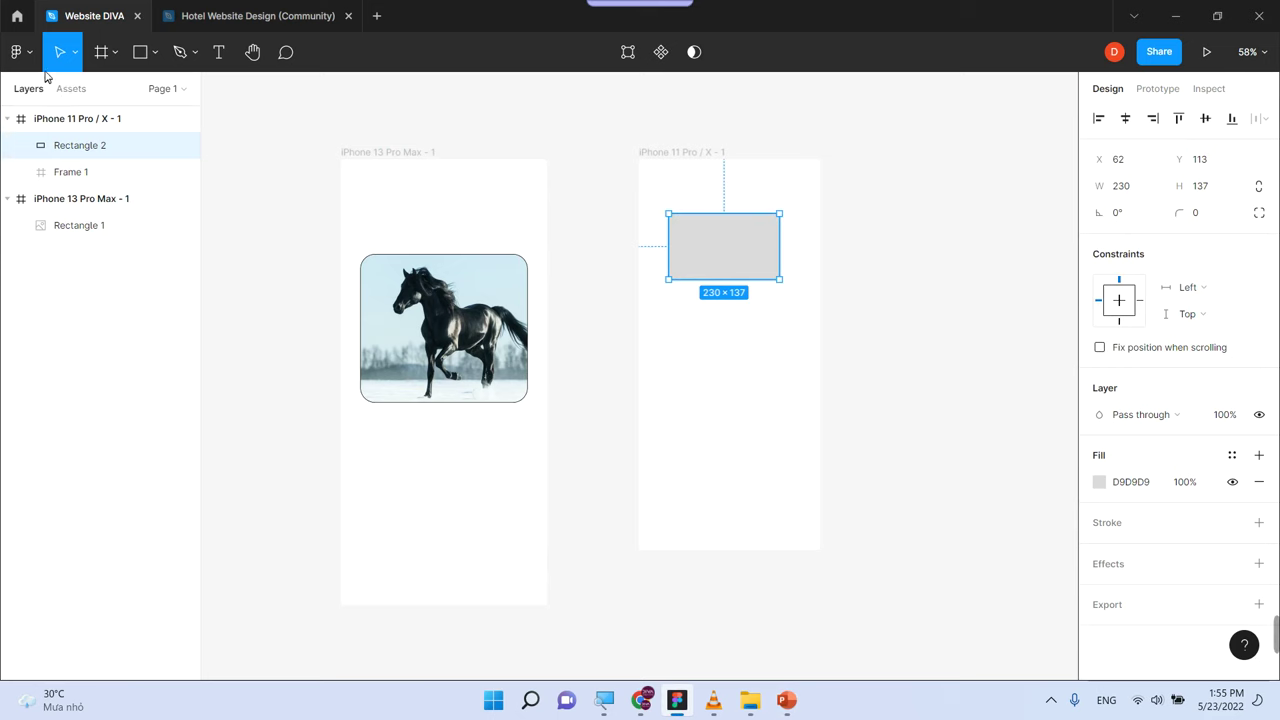
{"action": "left_click", "coordinate": [143, 55]}
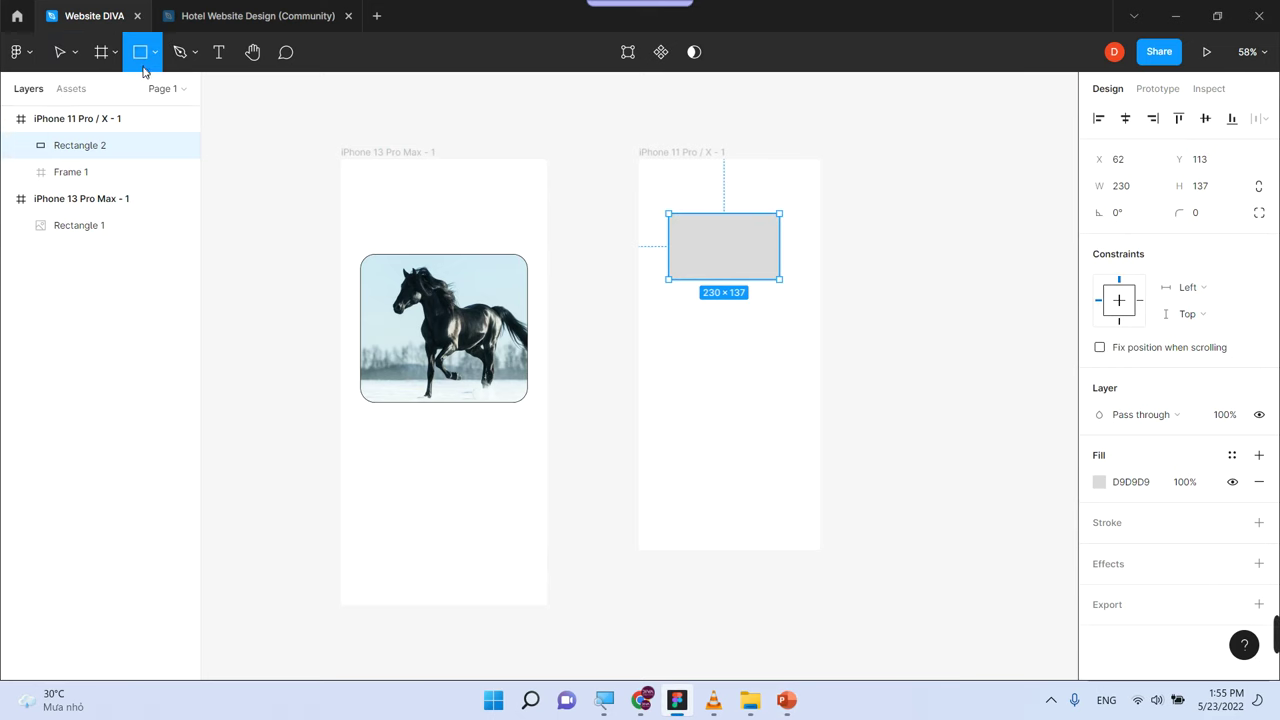
{"action": "left_click", "coordinate": [62, 57]}
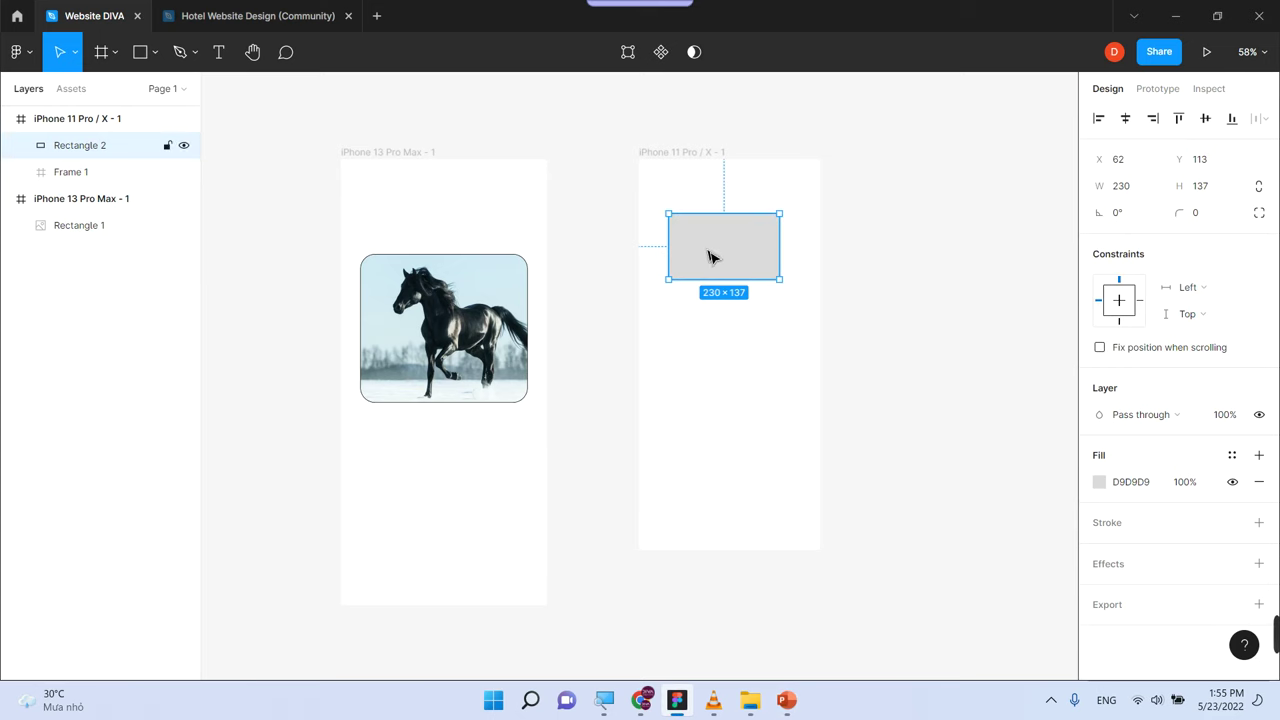
Deselect the grey rectangle and dismiss the Windows Start menu
{"action": "key", "text": "super"}
{"action": "left_click", "coordinate": [960, 266]}
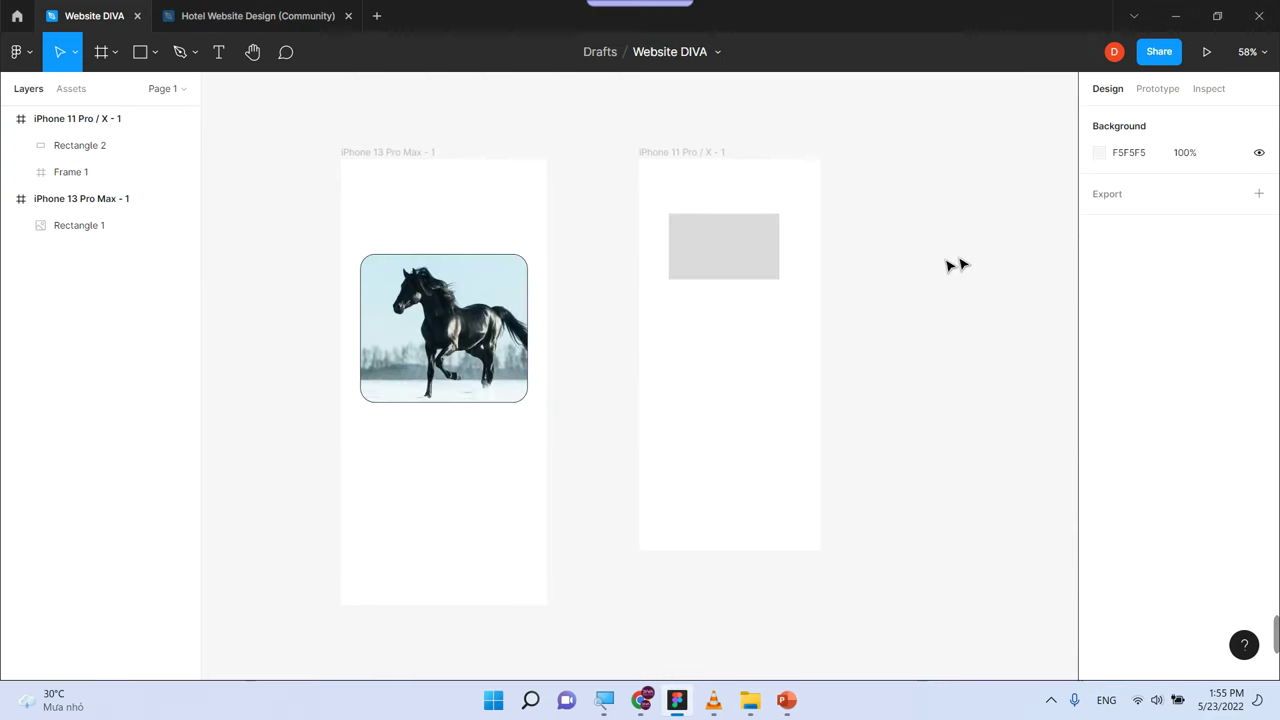
{"action": "key", "text": "super"}
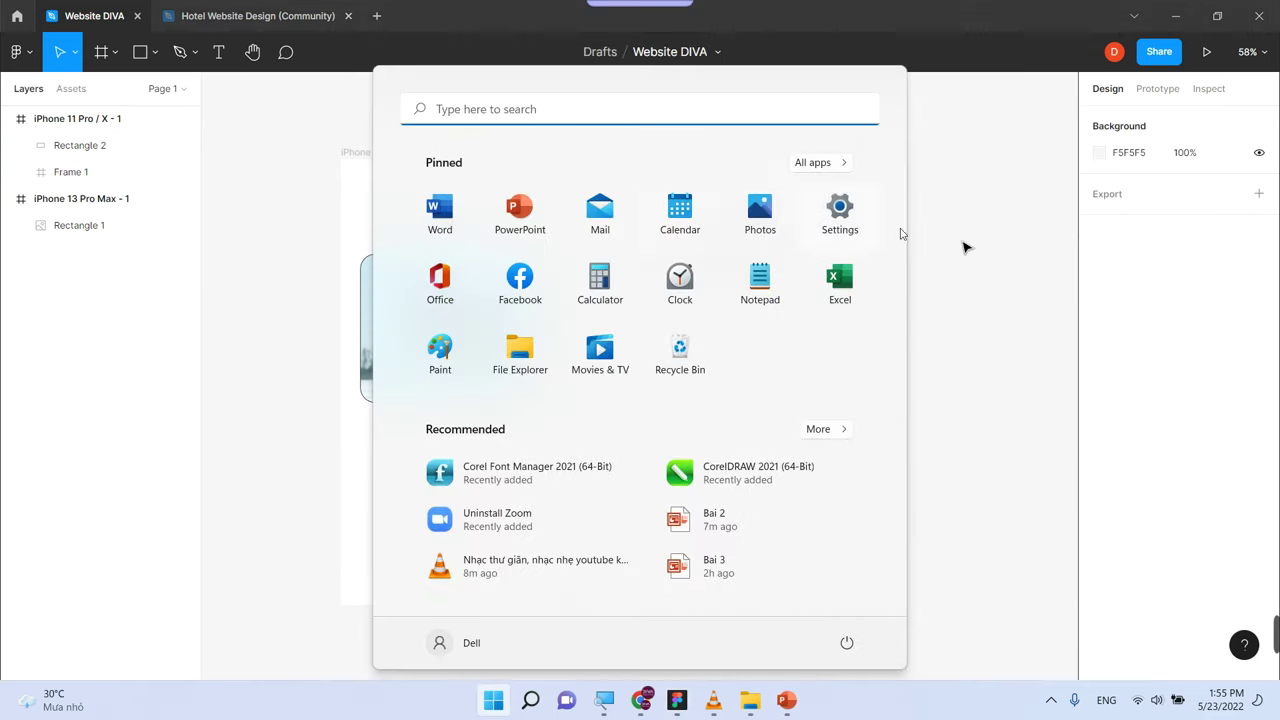
{"action": "left_click", "coordinate": [1034, 243]}
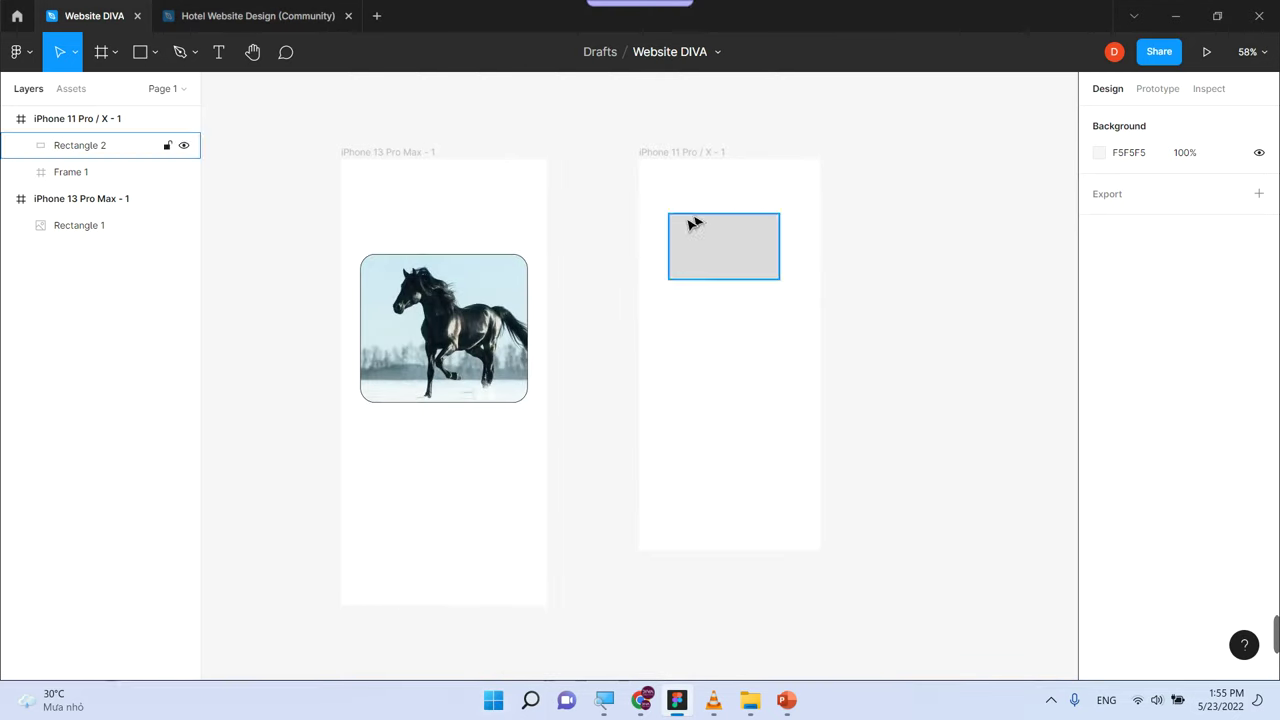
Zoom in on Rectangle 2 and drag its corner freely until it measures 256 × 130
{"action": "left_click_drag", "start_coordinate": [658, 208], "coordinate": [850, 312]}
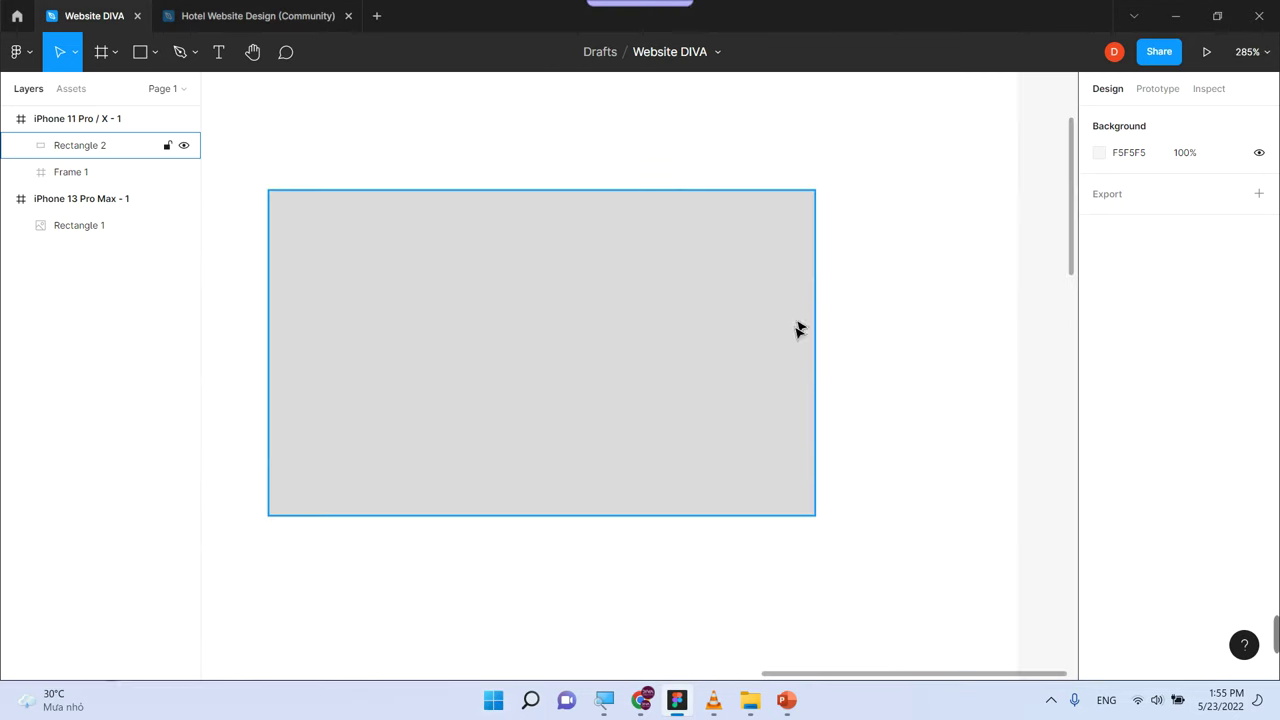
{"action": "left_click", "coordinate": [729, 359]}
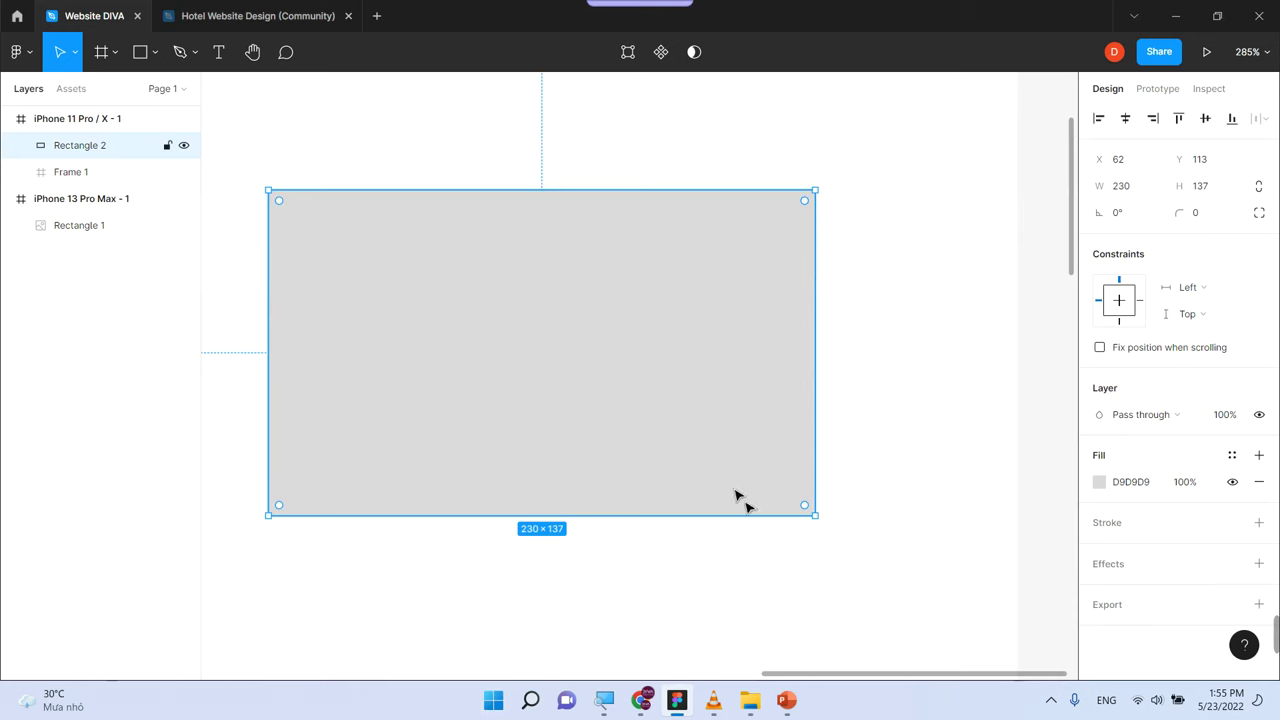
{"action": "mouse_move", "coordinate": [815, 515]}
{"action": "left_mouse_down"}
{"action": "mouse_move", "coordinate": [969, 461]}
{"action": "mouse_move", "coordinate": [990, 595]}
{"action": "mouse_move", "coordinate": [998, 458]}
{"action": "mouse_move", "coordinate": [962, 459]}
{"action": "left_mouse_up"}
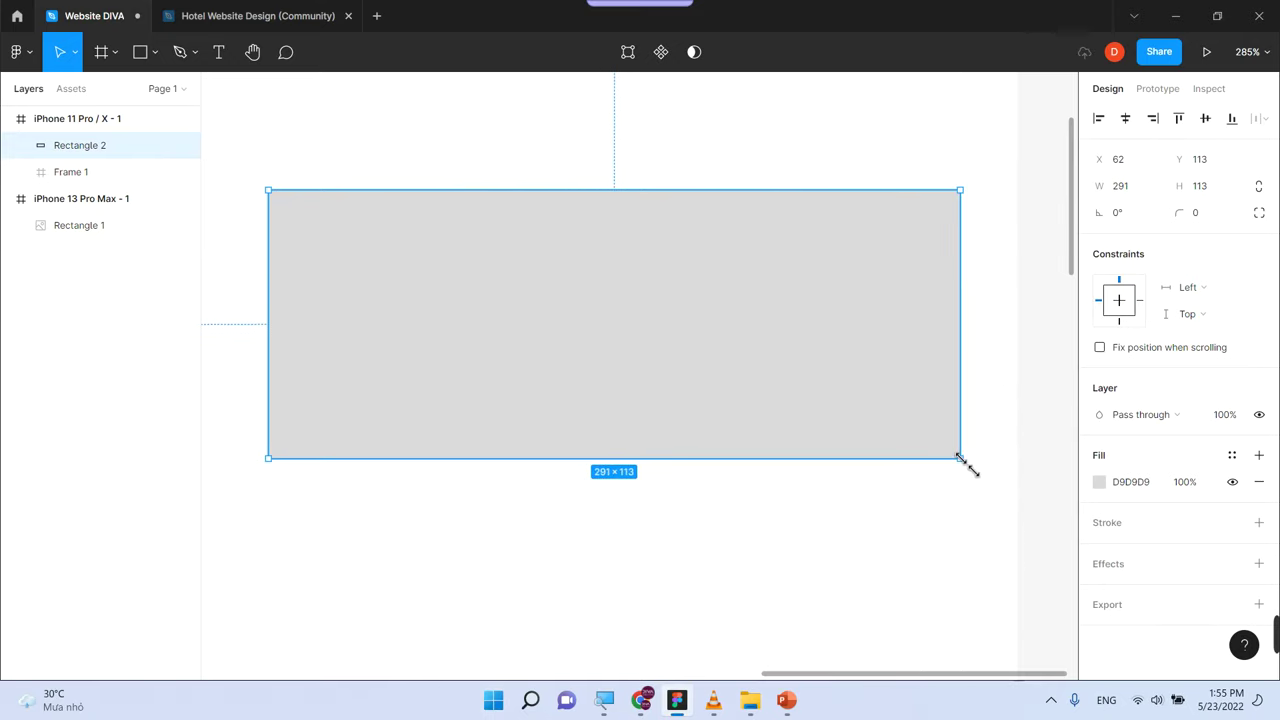
{"action": "left_click", "coordinate": [77, 54]}
{"action": "key", "text": "Escape"}
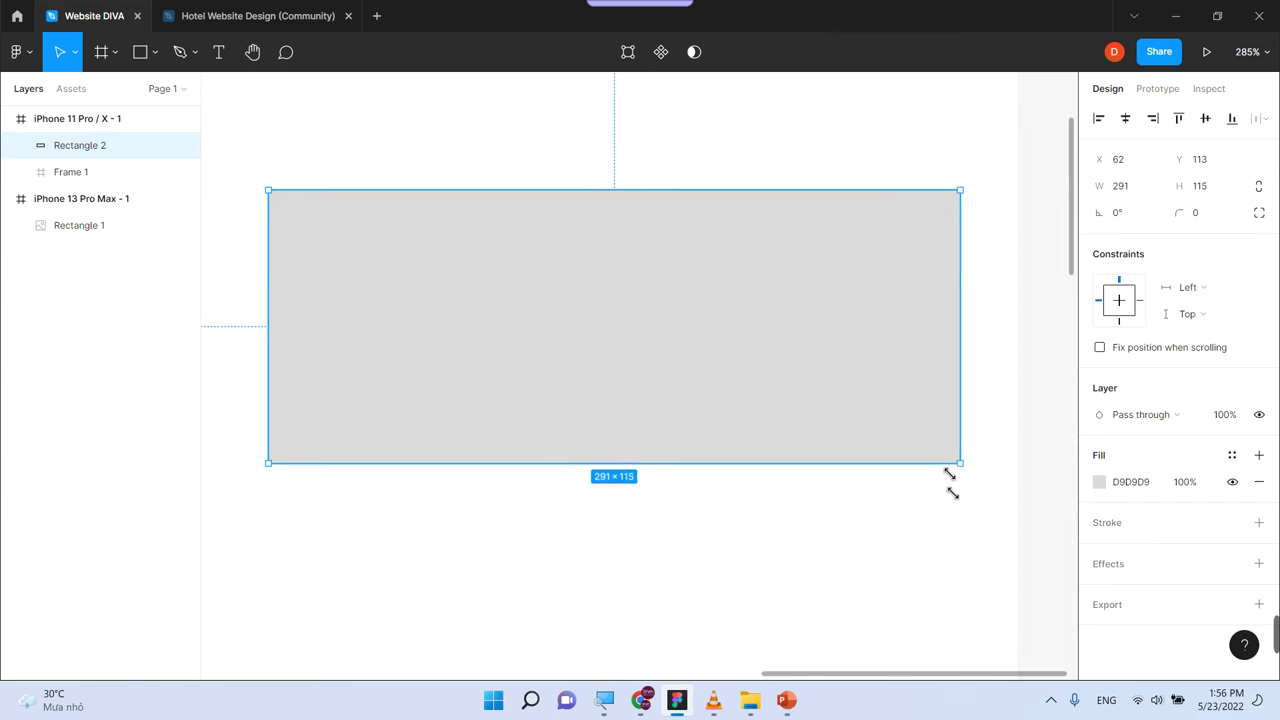
{"action": "left_click_drag", "start_coordinate": [960, 458], "coordinate": [898, 576]}
{"action": "left_click_drag", "start_coordinate": [888, 575], "coordinate": [875, 497]}
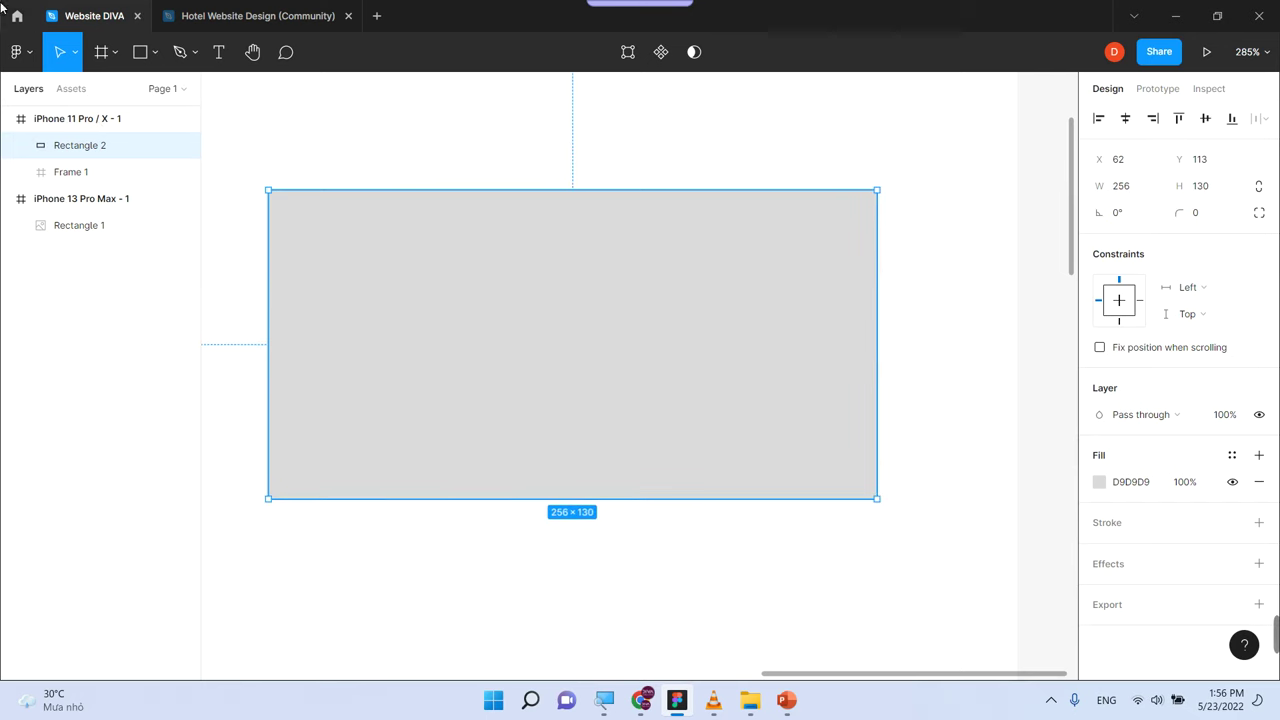
Switch to the Scale (K) tool and test proportional scaling on Rectangle 2
{"action": "left_click", "coordinate": [75, 52]}
{"action": "left_click", "coordinate": [86, 116]}
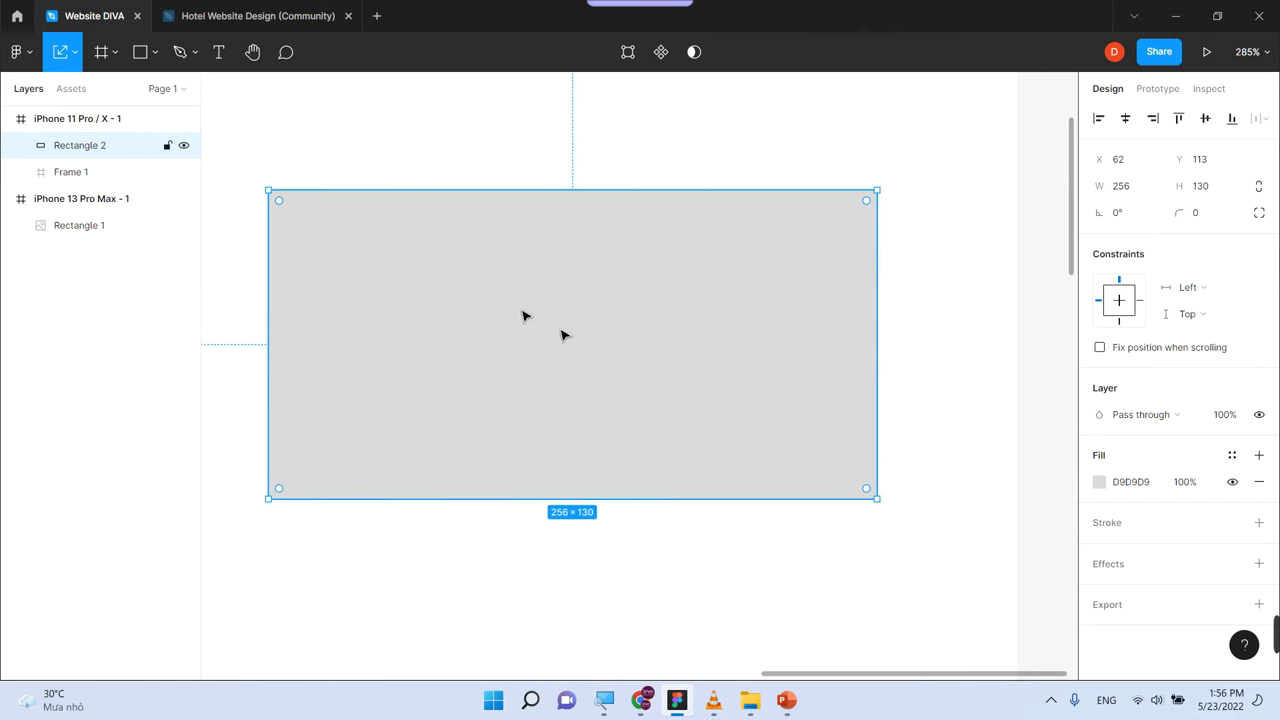
{"action": "mouse_move", "coordinate": [877, 498]}
{"action": "left_mouse_down"}
{"action": "mouse_move", "coordinate": [676, 404]}
{"action": "mouse_move", "coordinate": [983, 560]}
{"action": "left_mouse_up"}
{"action": "left_click_drag", "start_coordinate": [893, 538], "coordinate": [923, 522]}
Proportionally rescale Rectangle 2 via its corner handle to 192.98 × 98
{"action": "left_click", "coordinate": [72, 62]}
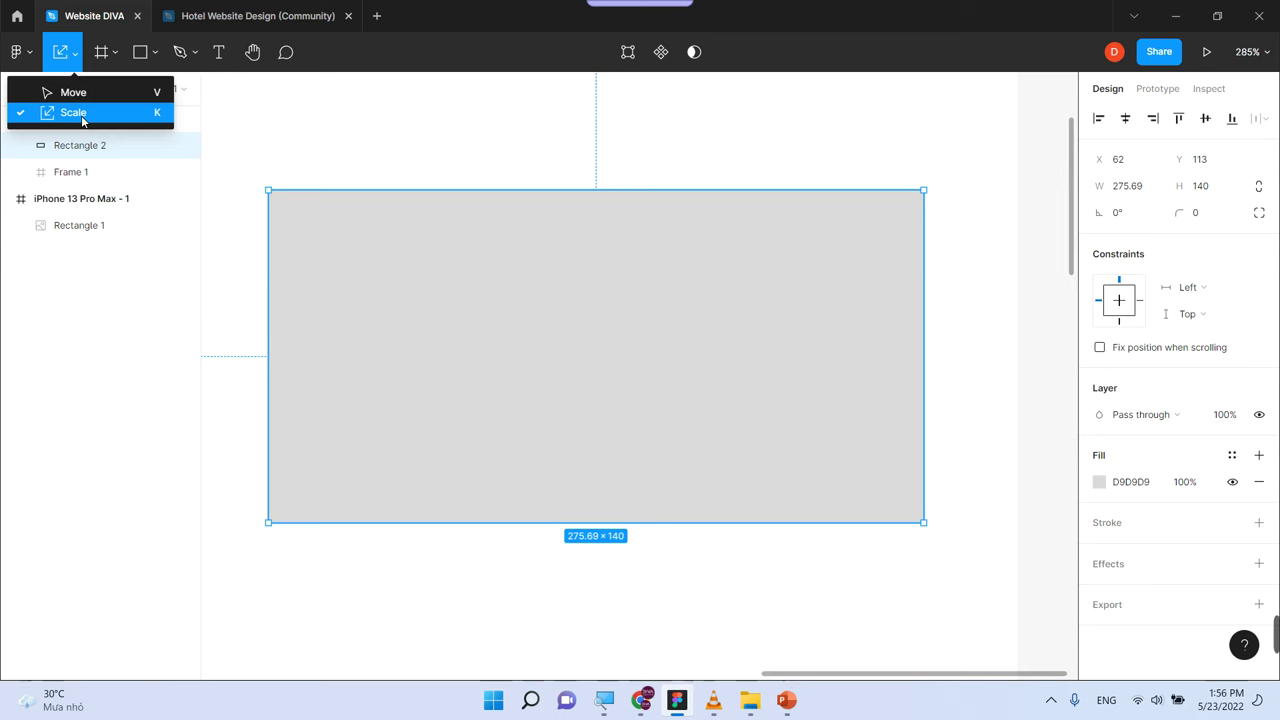
{"action": "left_click", "coordinate": [394, 166]}
{"action": "left_click", "coordinate": [730, 338]}
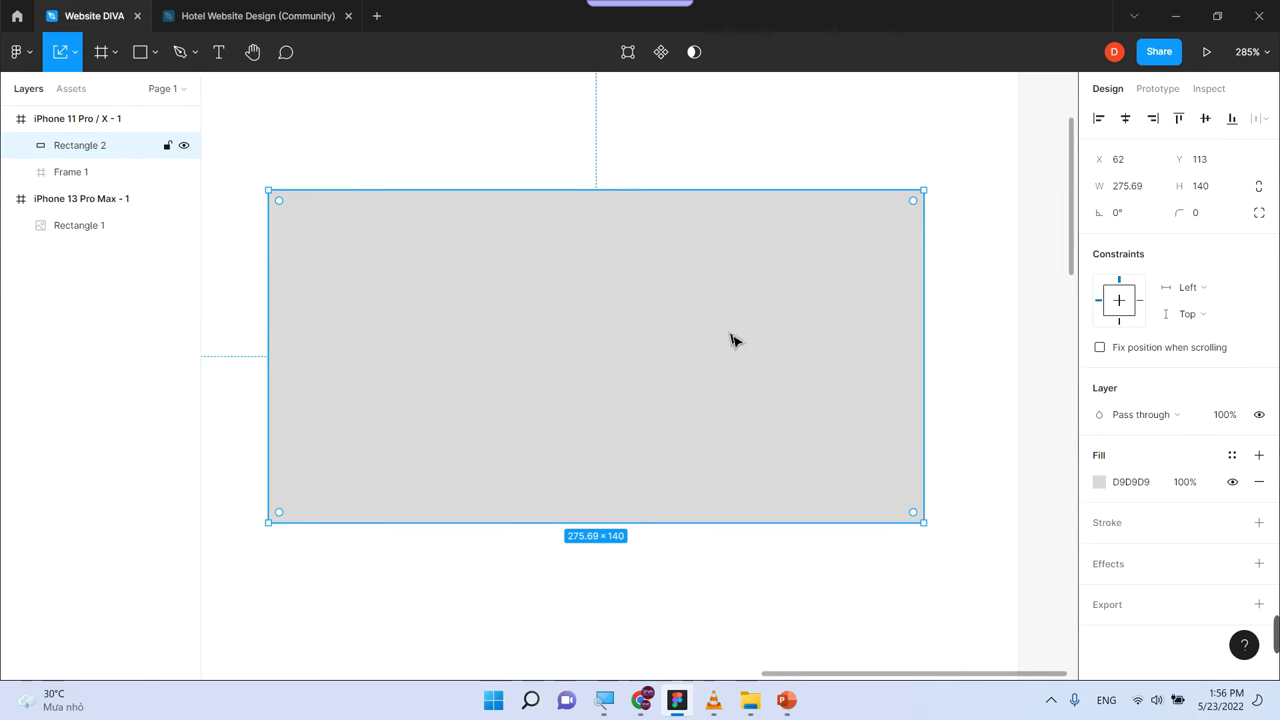
{"action": "left_click_drag", "start_coordinate": [924, 521], "coordinate": [611, 363]}
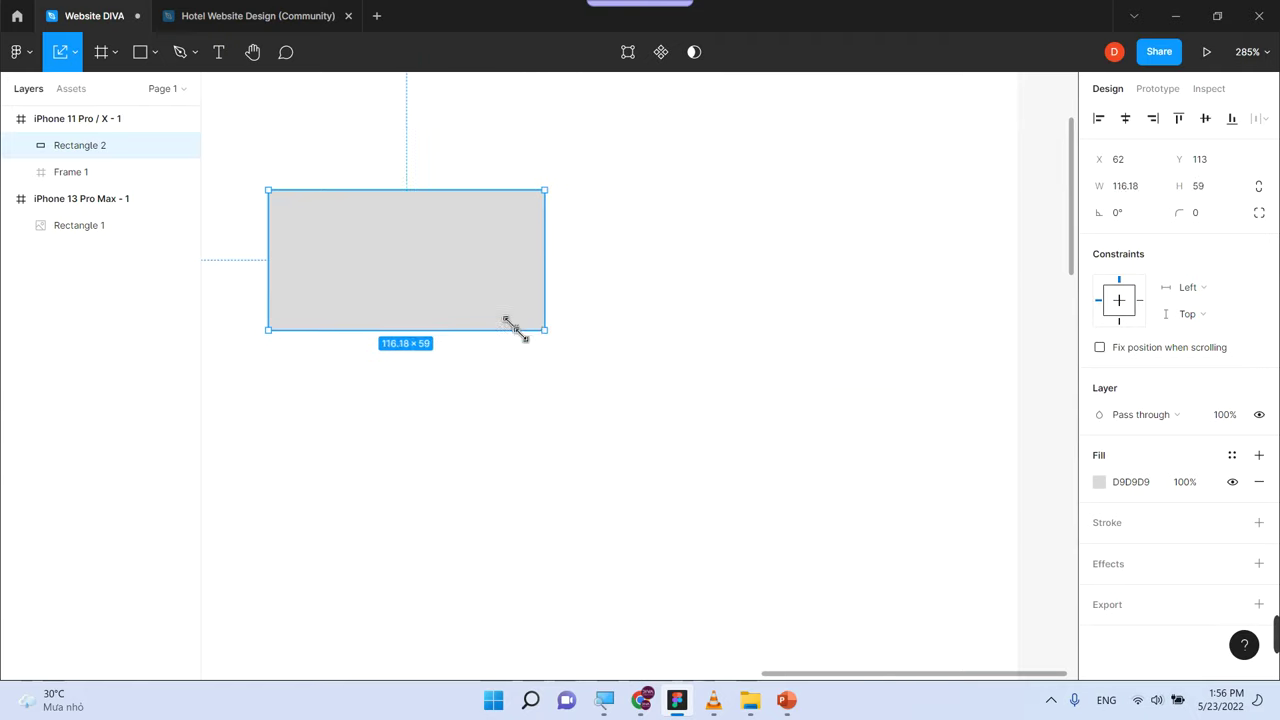
{"action": "mouse_move", "coordinate": [611, 363]}
{"action": "left_mouse_down"}
{"action": "mouse_move", "coordinate": [845, 523]}
{"action": "mouse_move", "coordinate": [560, 372]}
{"action": "mouse_move", "coordinate": [727, 422]}
{"action": "left_mouse_up"}
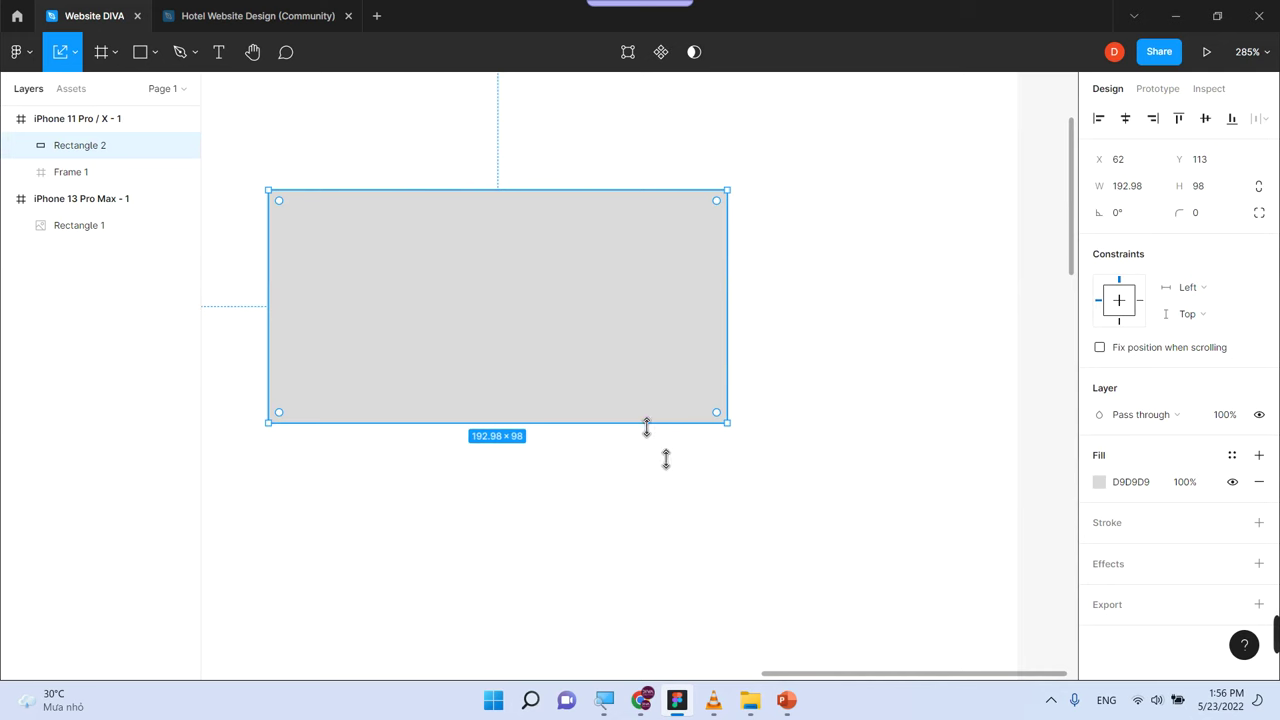
View PowerPoint slide 4, 'Frame và Slice', then go back to the Figma Website DIVA file
{"action": "left_click", "coordinate": [787, 703]}
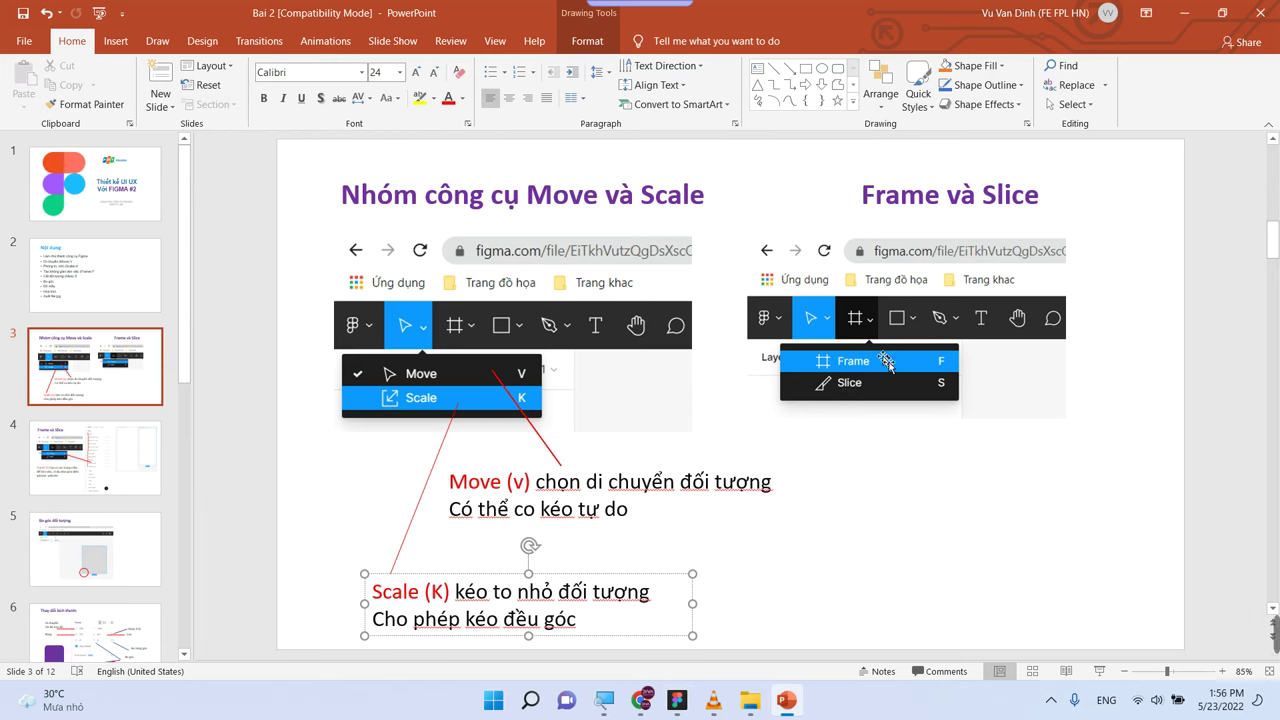
{"action": "left_click", "coordinate": [117, 465]}
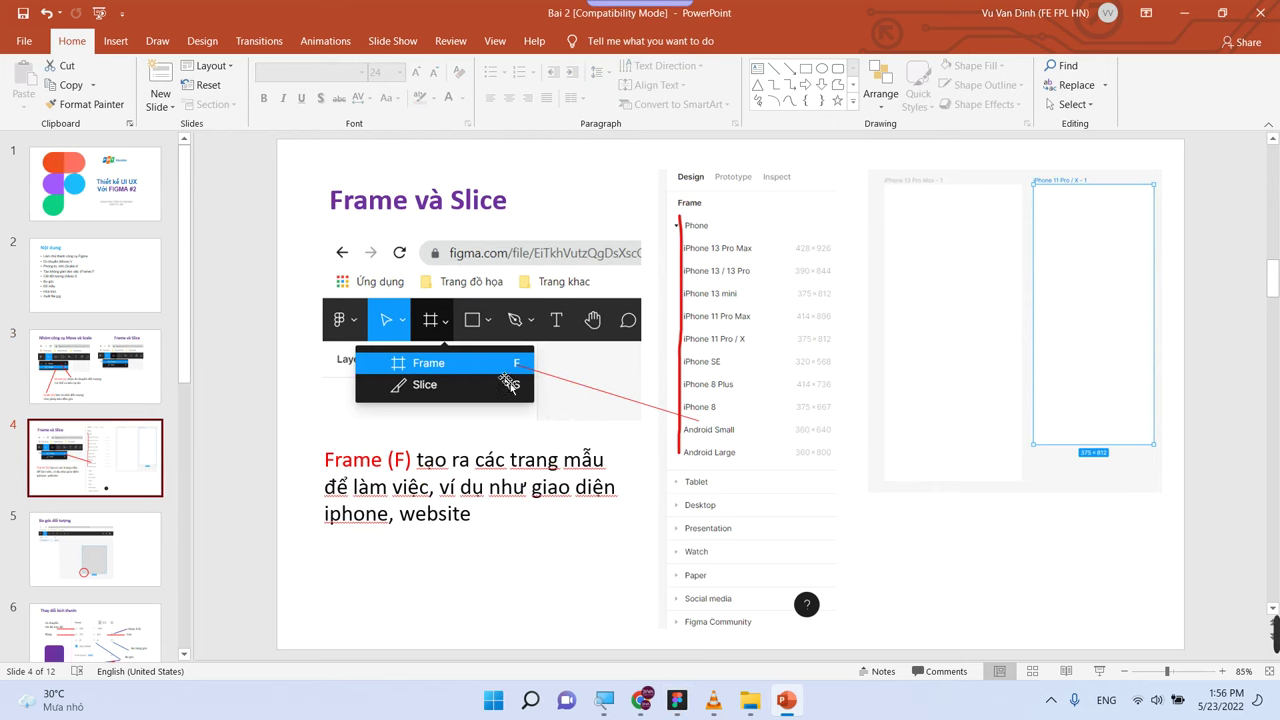
{"action": "left_click", "coordinate": [677, 700]}
Zoom out to show both phone frames and shift the iPhone 11 Pro / X frame slightly left
{"action": "key", "text": "minus"}
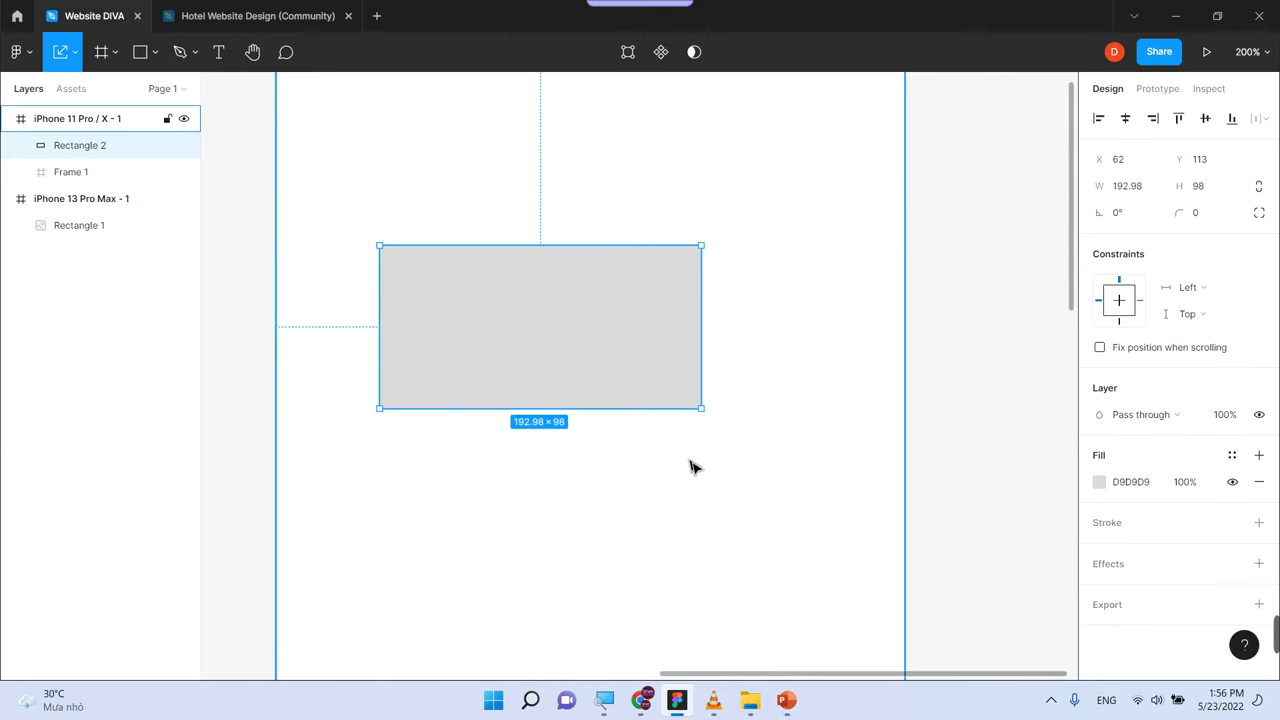
{"action": "key", "text": "minus"}
{"action": "key", "text": "minus"}
{"action": "left_click_drag", "start_coordinate": [462, 381], "coordinate": [562, 327]}
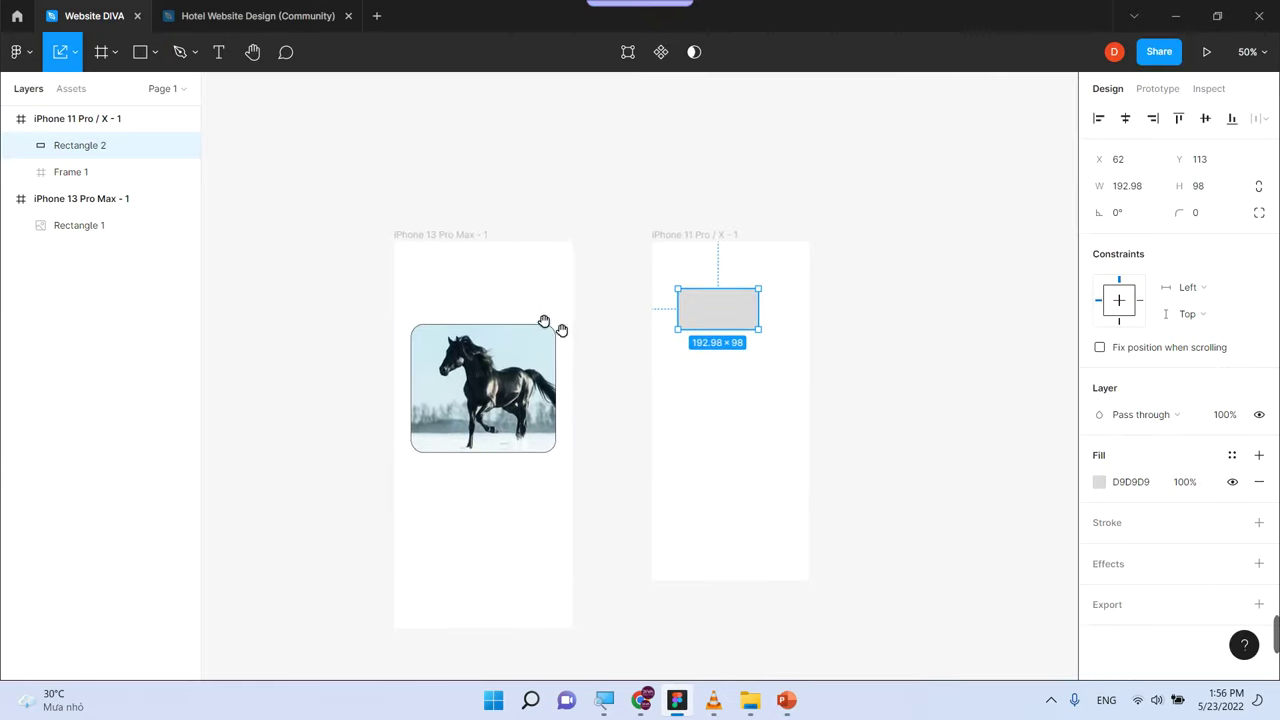
{"action": "left_click_drag", "start_coordinate": [706, 240], "coordinate": [666, 240]}
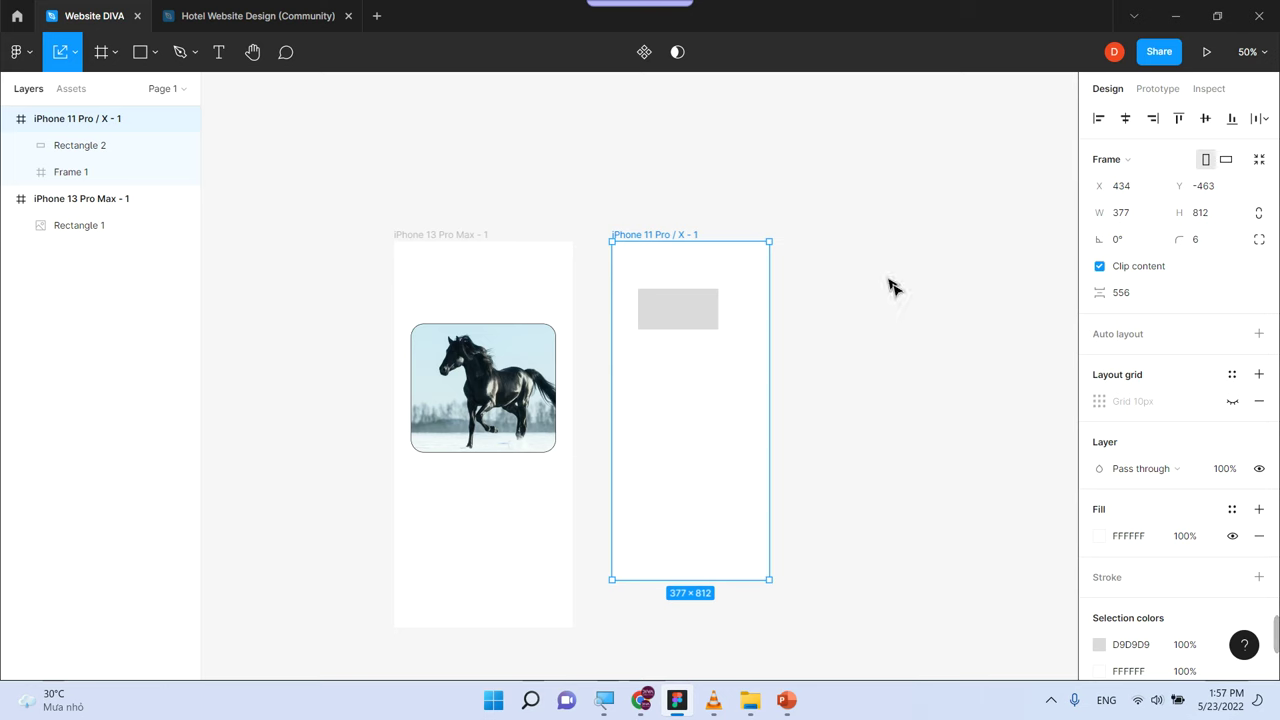
{"action": "left_click_drag", "start_coordinate": [929, 323], "coordinate": [683, 307]}
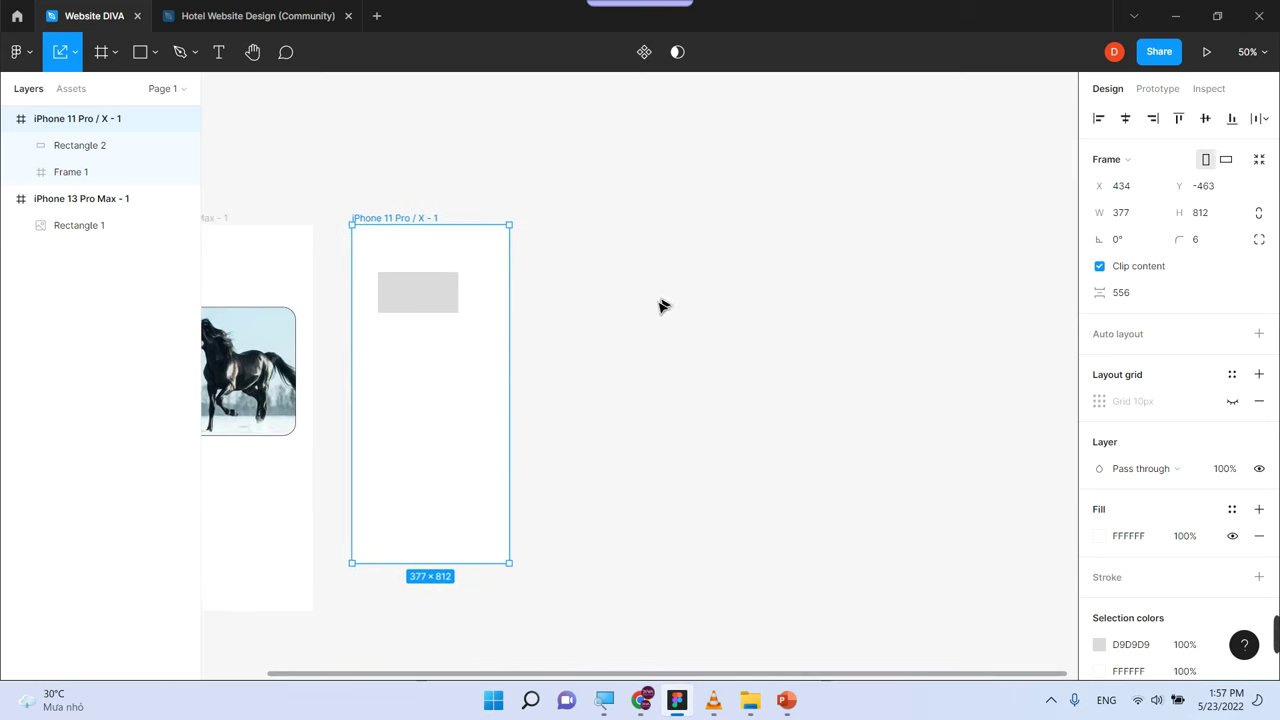
Add an 834 × 1194 iPad Pro 11" frame from the Frame tool's Tablet presets
{"action": "left_click", "coordinate": [102, 53]}
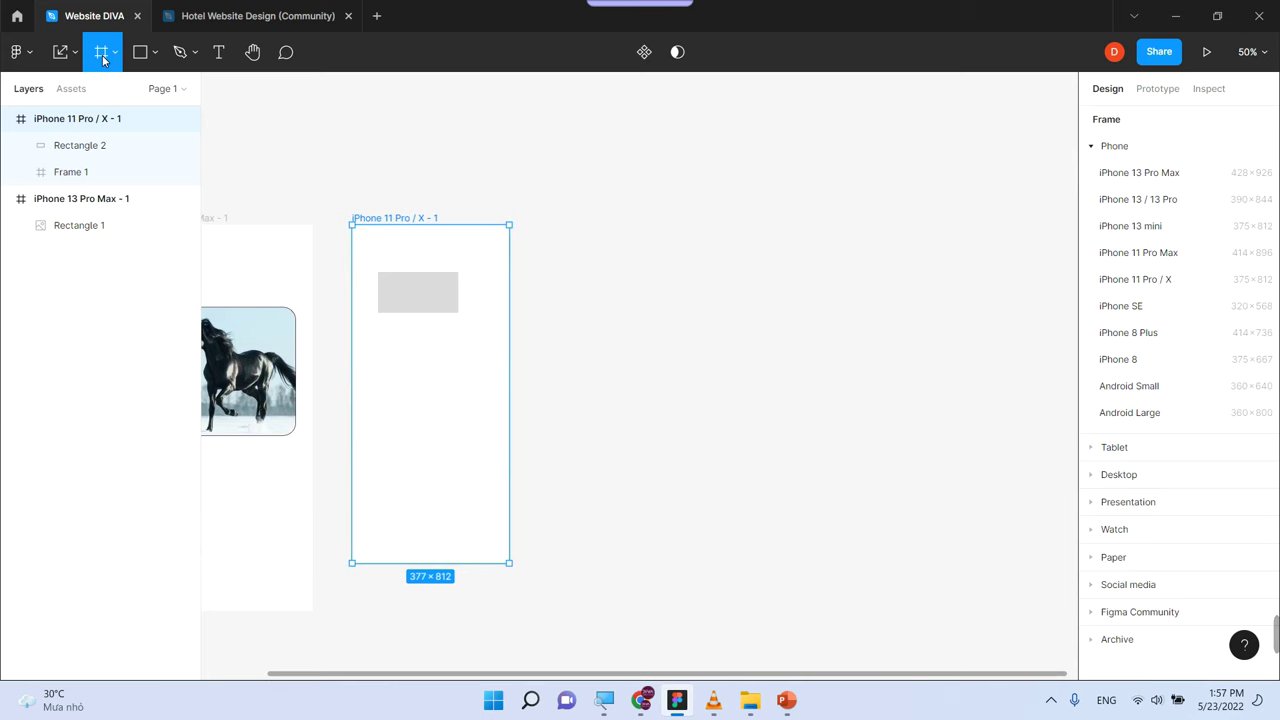
{"action": "left_click", "coordinate": [116, 51]}
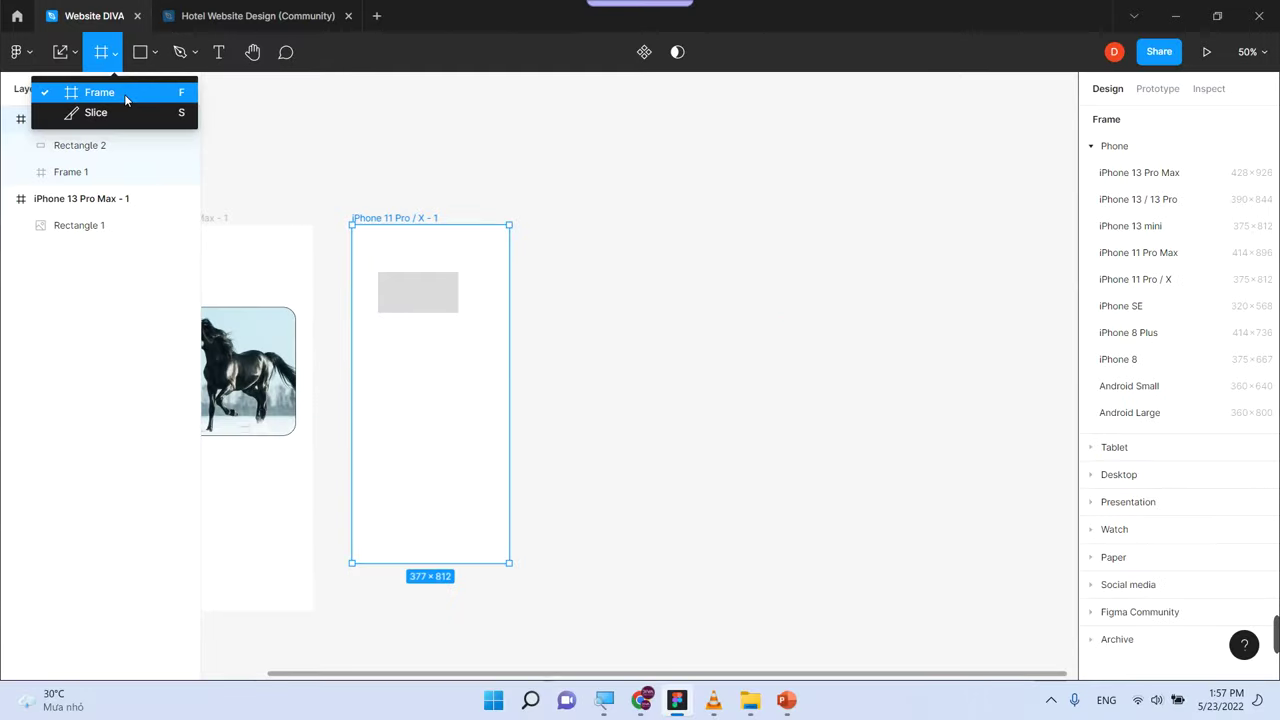
{"action": "left_click", "coordinate": [99, 92]}
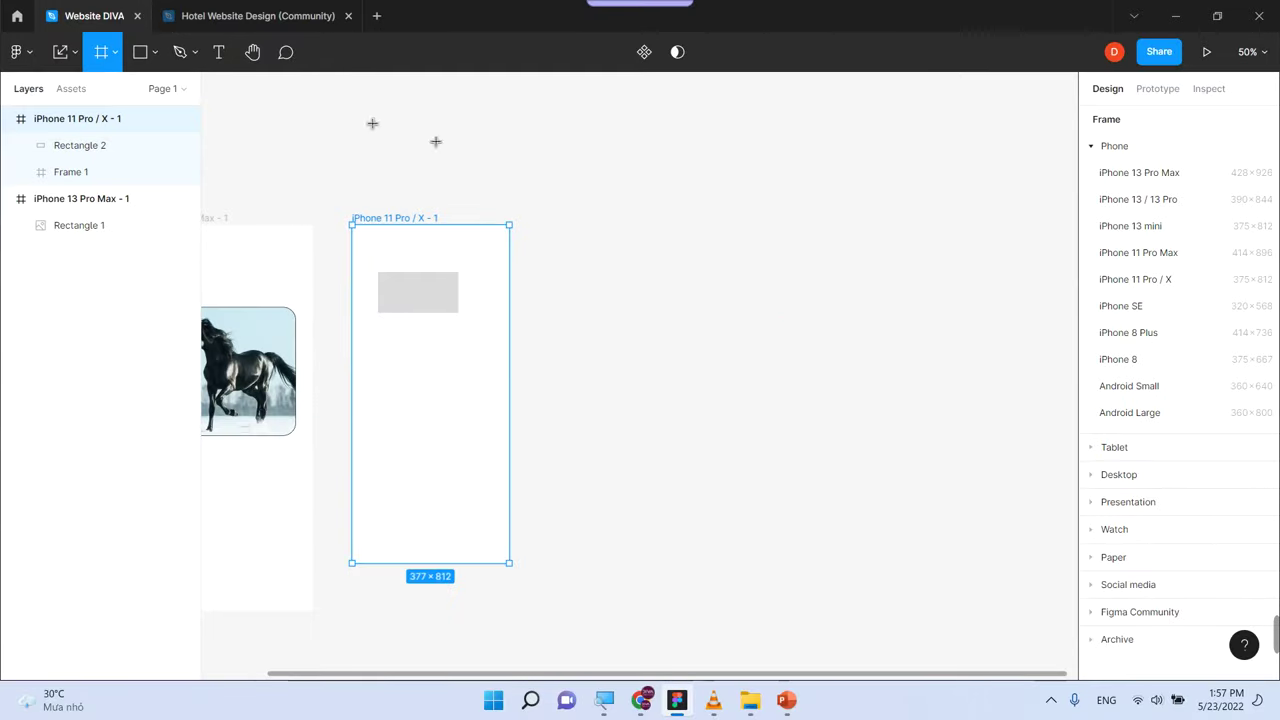
{"action": "mouse_move", "coordinate": [1166, 449]}
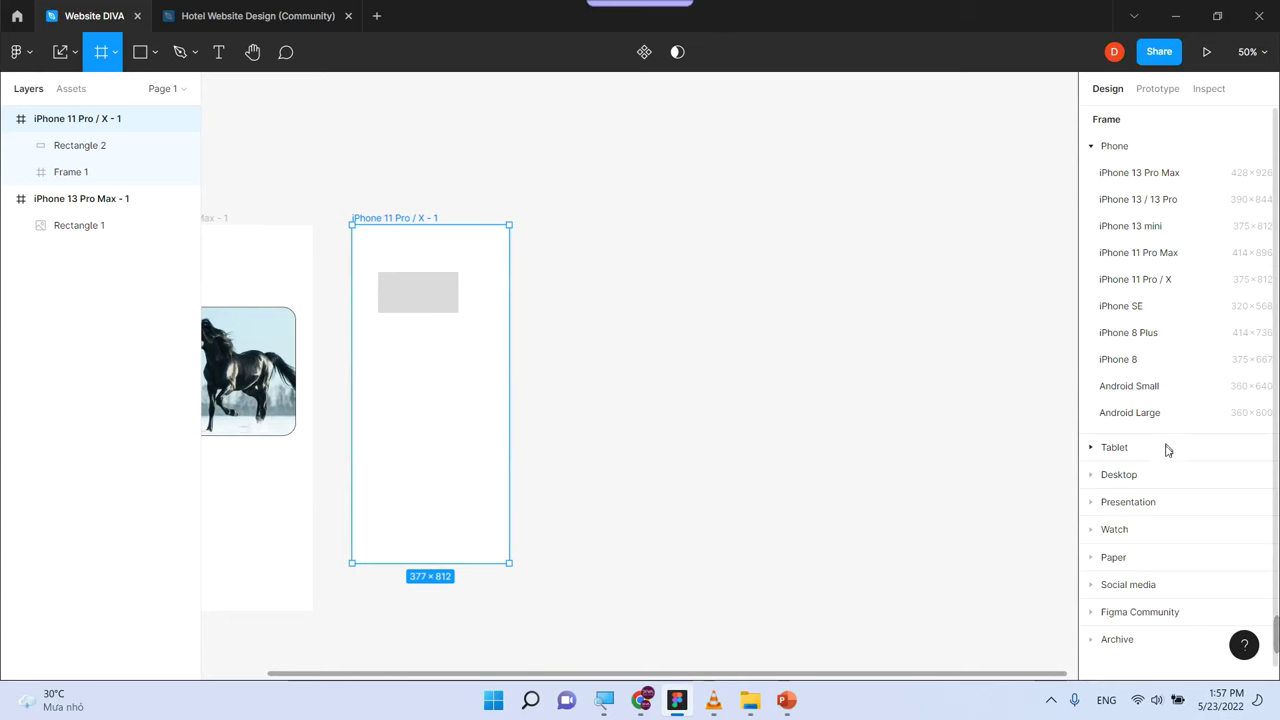
{"action": "left_click", "coordinate": [1116, 448]}
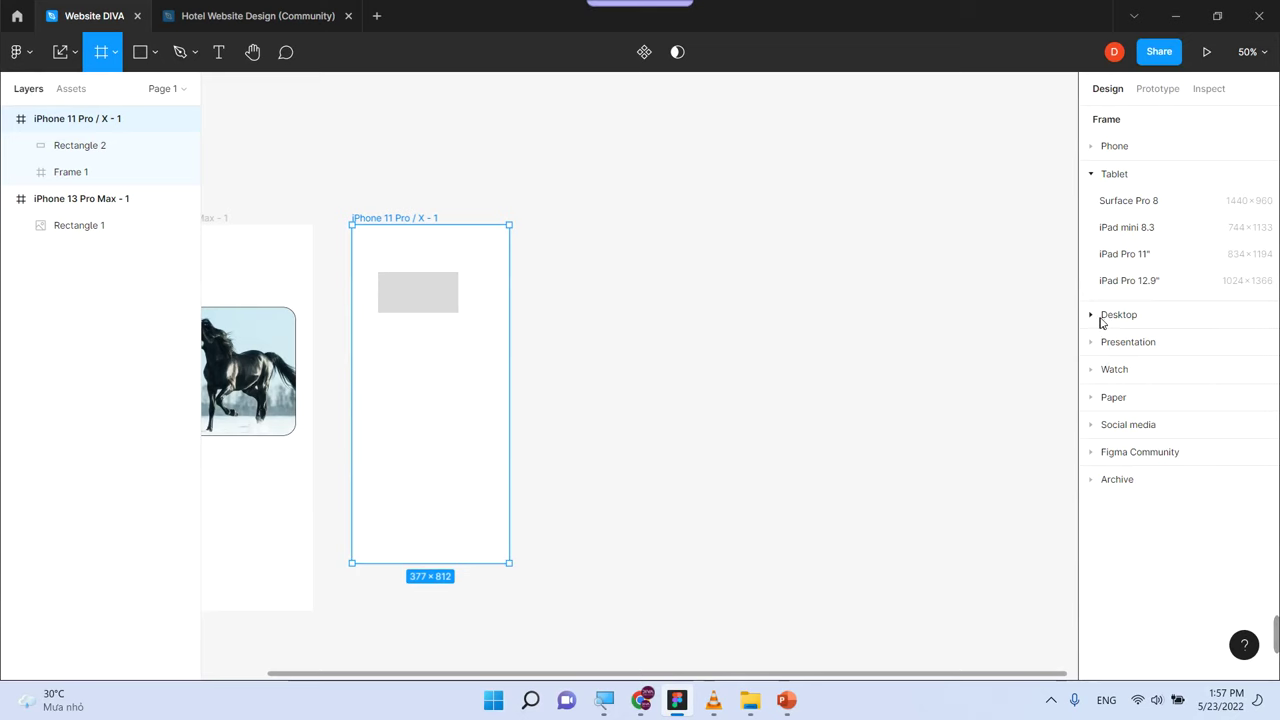
{"action": "left_click", "coordinate": [1125, 255]}
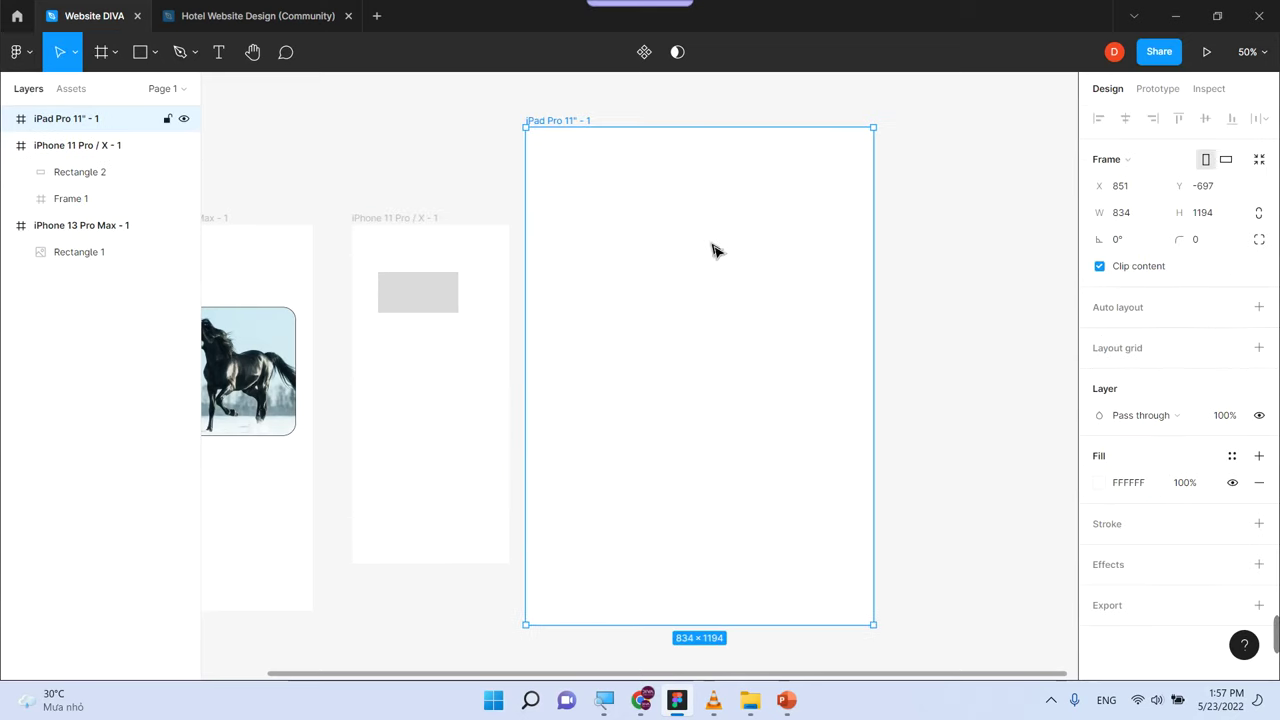
Move the iPad frame right of the phones and place a 176 × 215 Apple Watch 41mm frame beside it
{"action": "left_click_drag", "start_coordinate": [712, 250], "coordinate": [730, 348]}
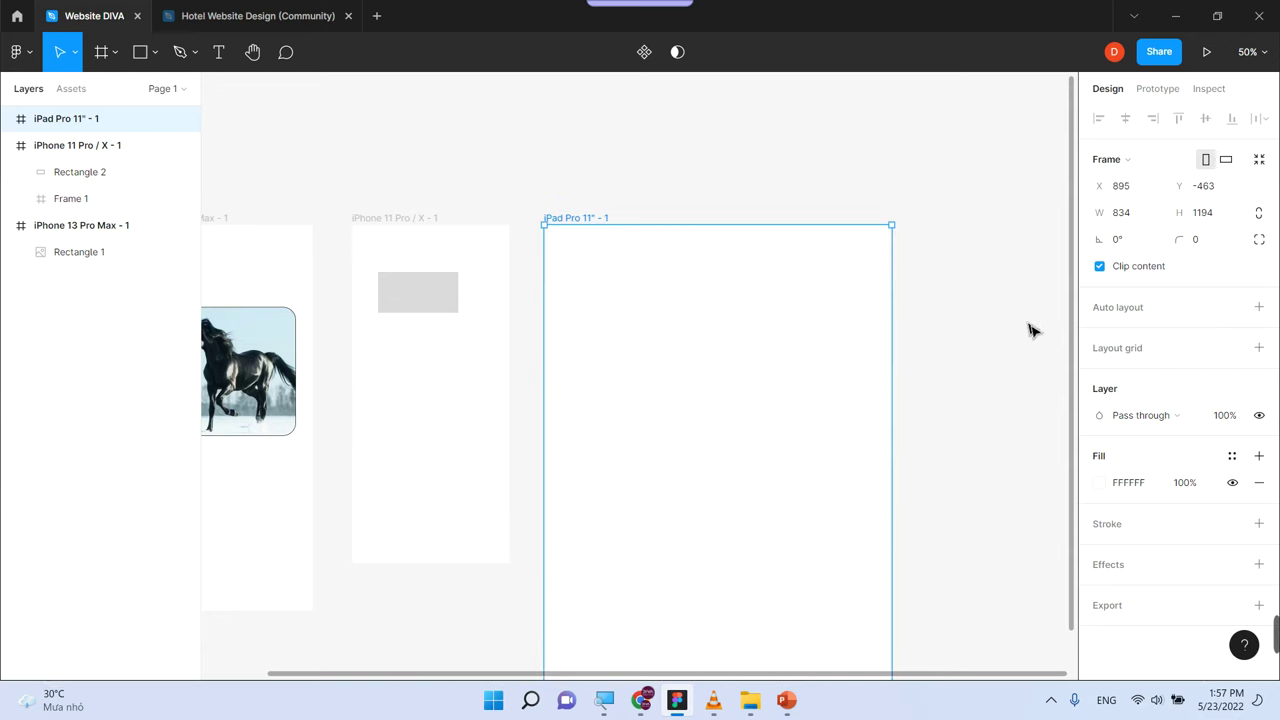
{"action": "left_click_drag", "start_coordinate": [943, 366], "coordinate": [726, 251]}
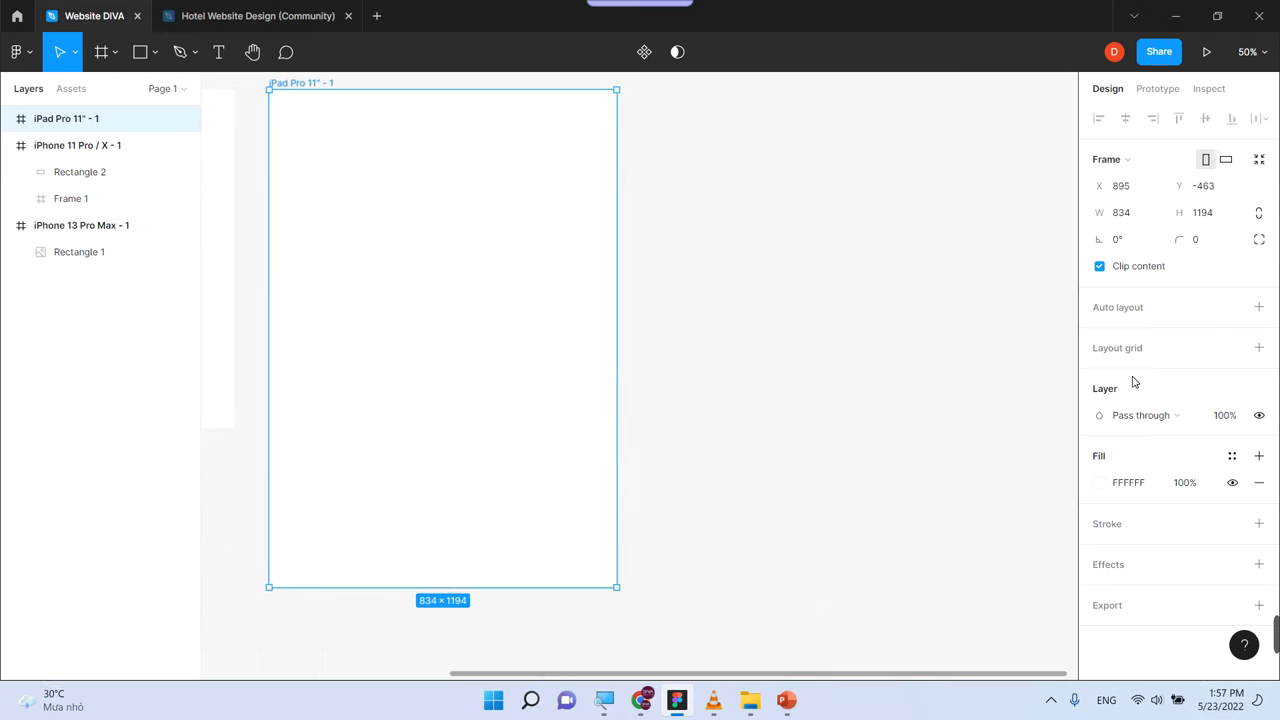
{"action": "left_click", "coordinate": [101, 52]}
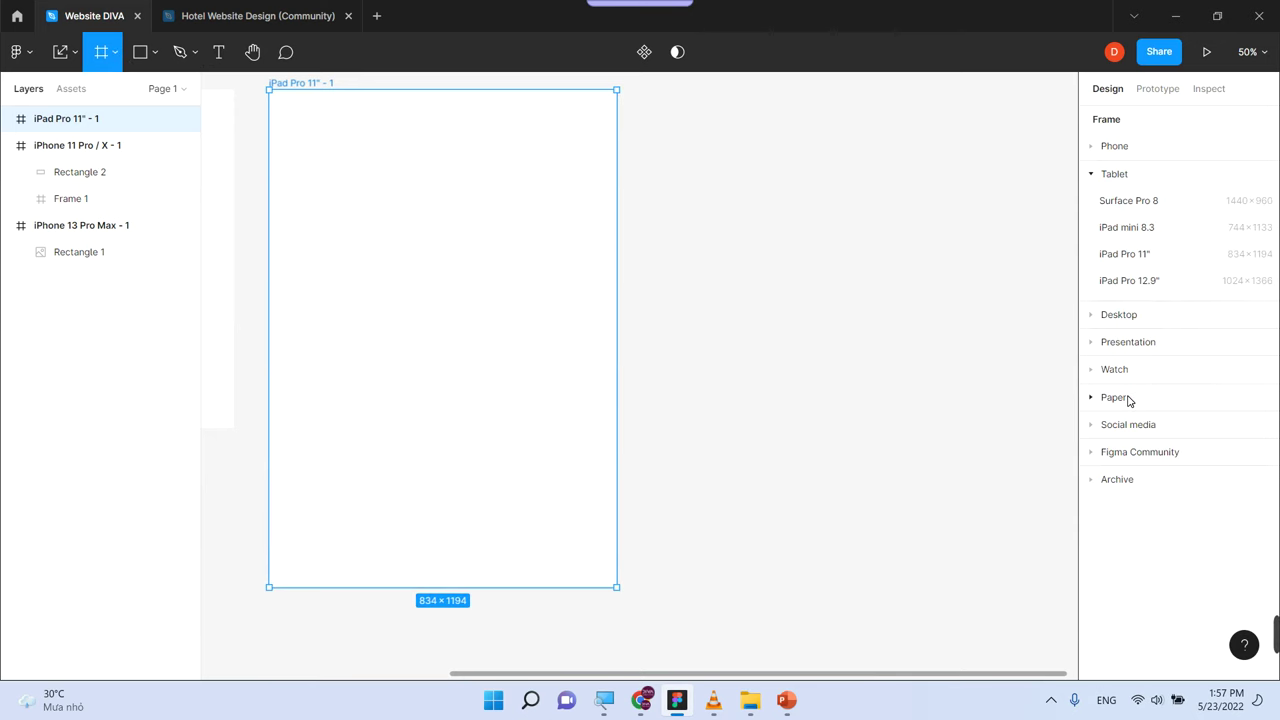
{"action": "left_click", "coordinate": [1114, 369]}
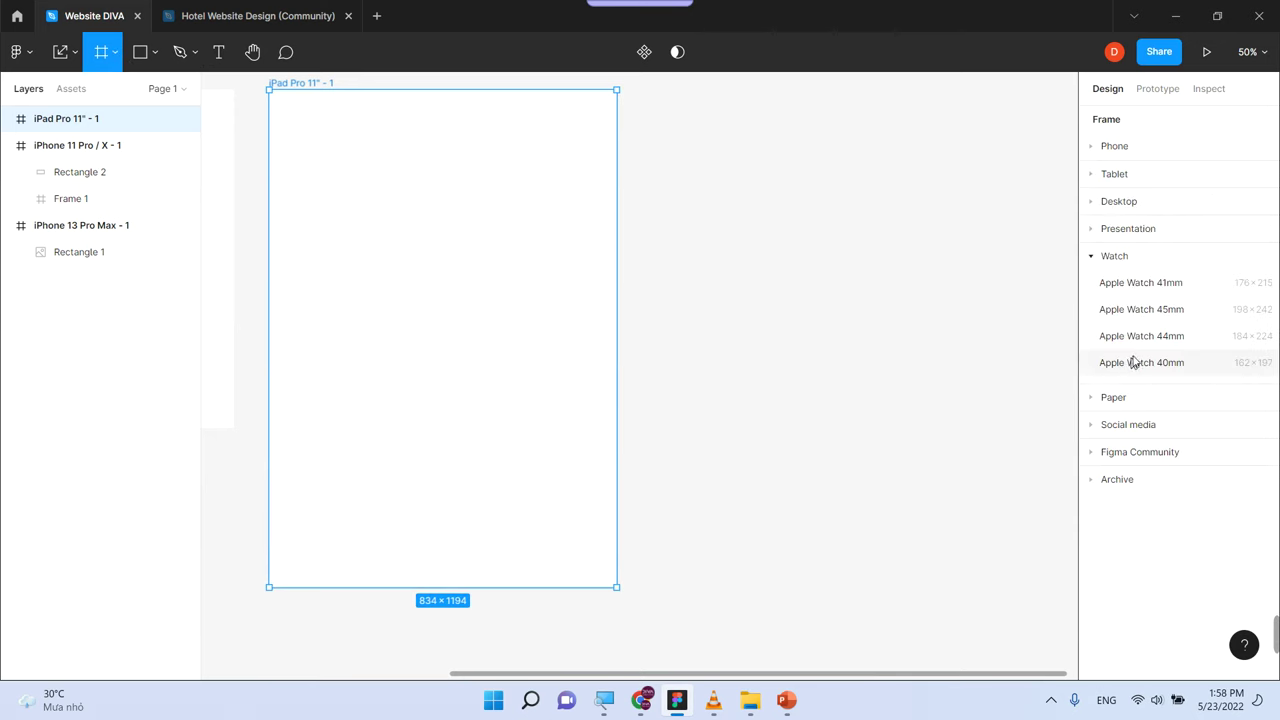
{"action": "left_click", "coordinate": [1130, 283]}
{"action": "mouse_move", "coordinate": [680, 376]}
{"action": "left_mouse_down"}
{"action": "mouse_move", "coordinate": [771, 214]}
{"action": "mouse_move", "coordinate": [688, 168]}
{"action": "left_mouse_up"}
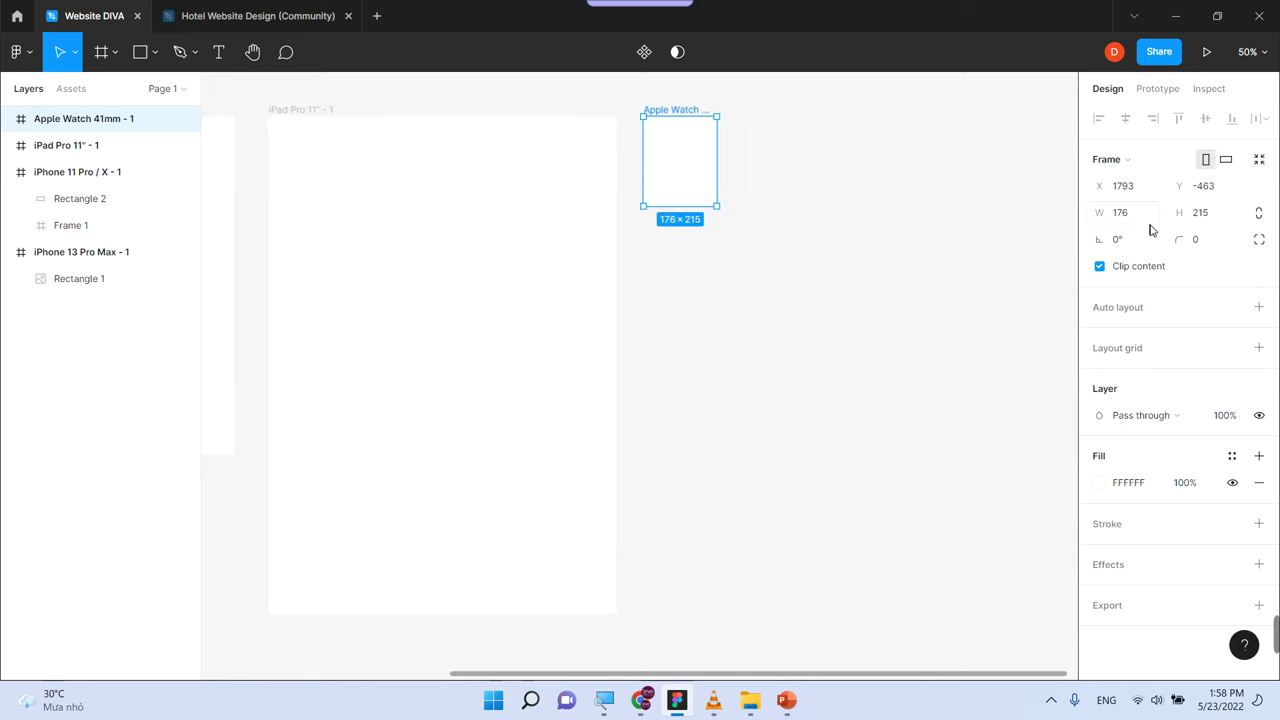
With the Frame tool, browse the Phone, Tablet, Desktop and Presentation size presets
{"action": "left_click", "coordinate": [104, 58]}
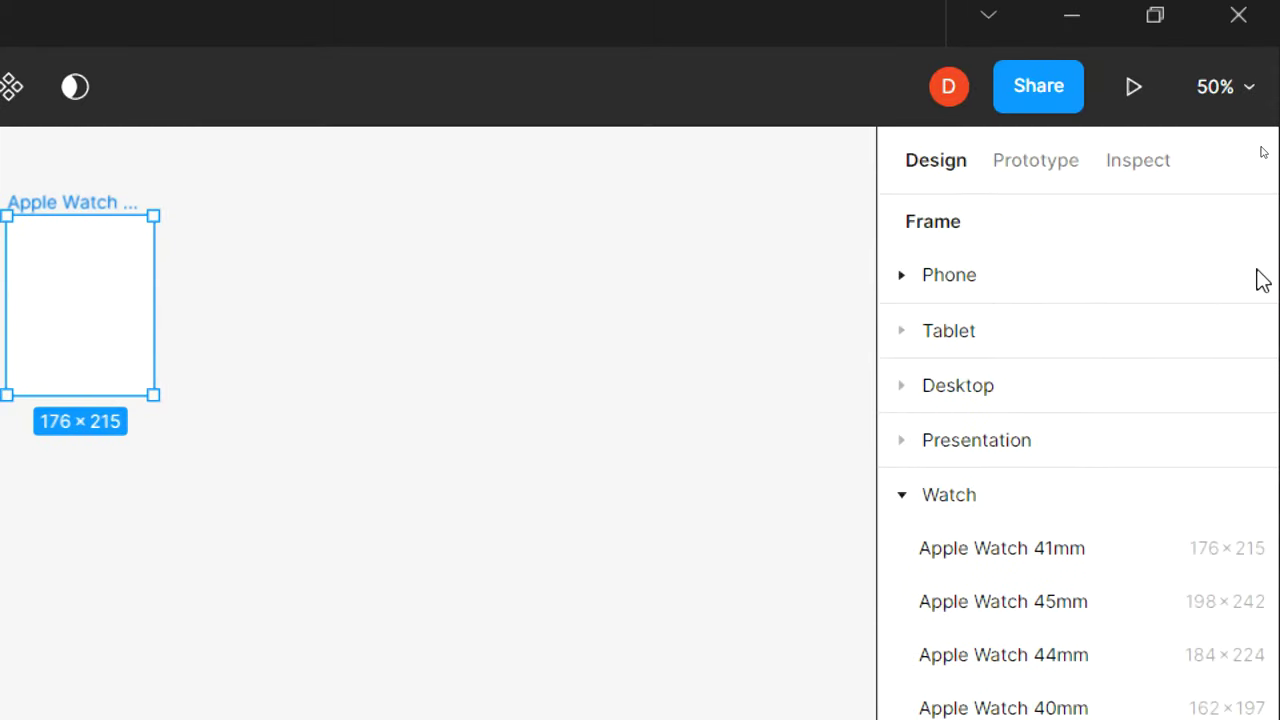
{"action": "left_click", "coordinate": [905, 279]}
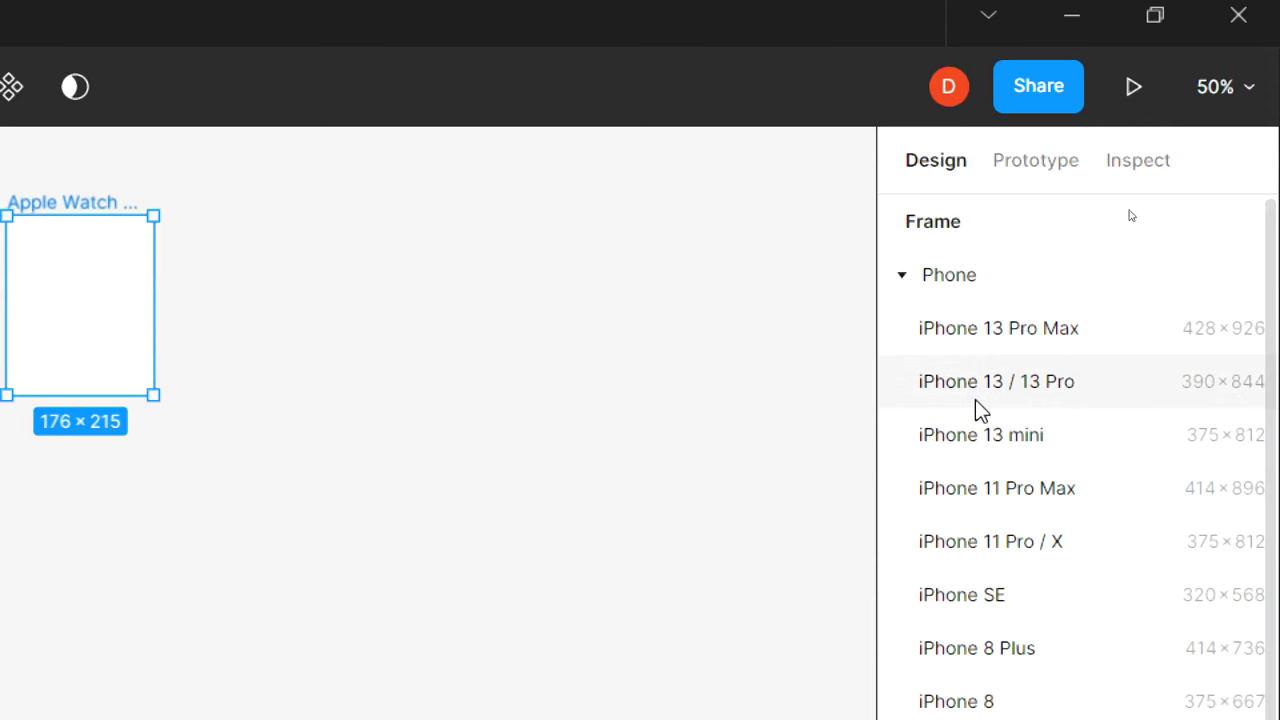
{"action": "left_click", "coordinate": [903, 278]}
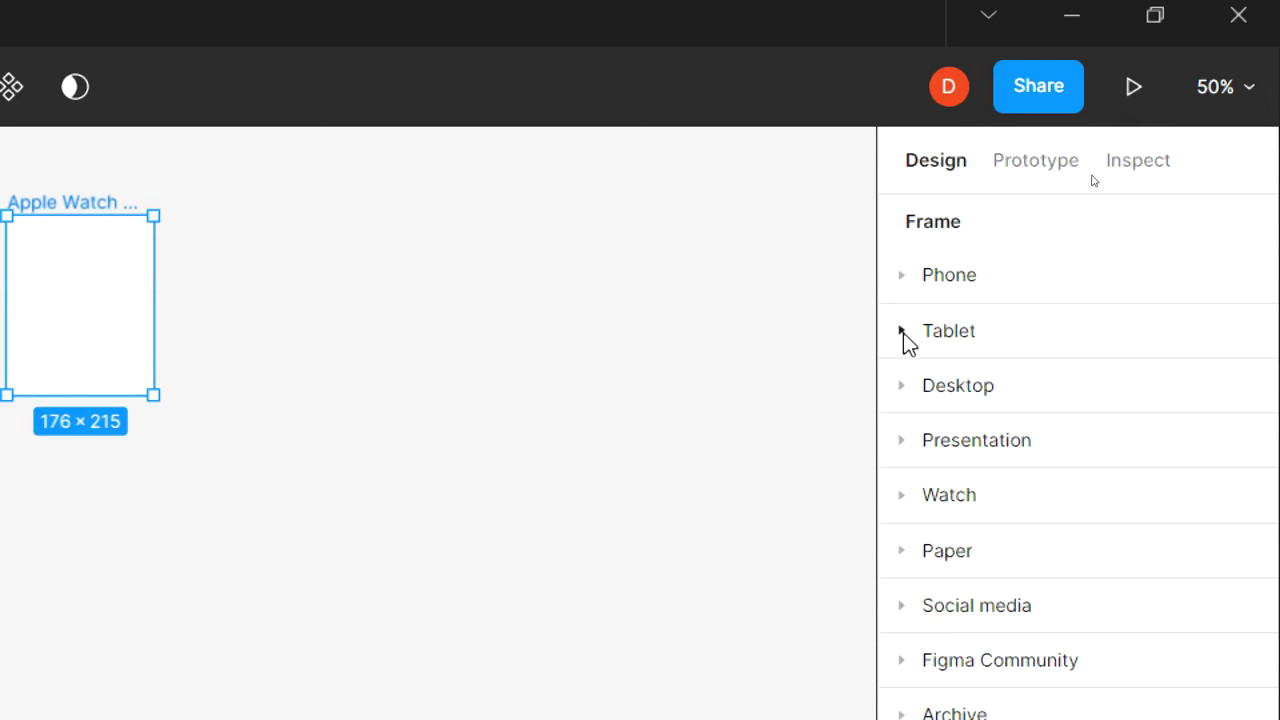
{"action": "left_click", "coordinate": [901, 332]}
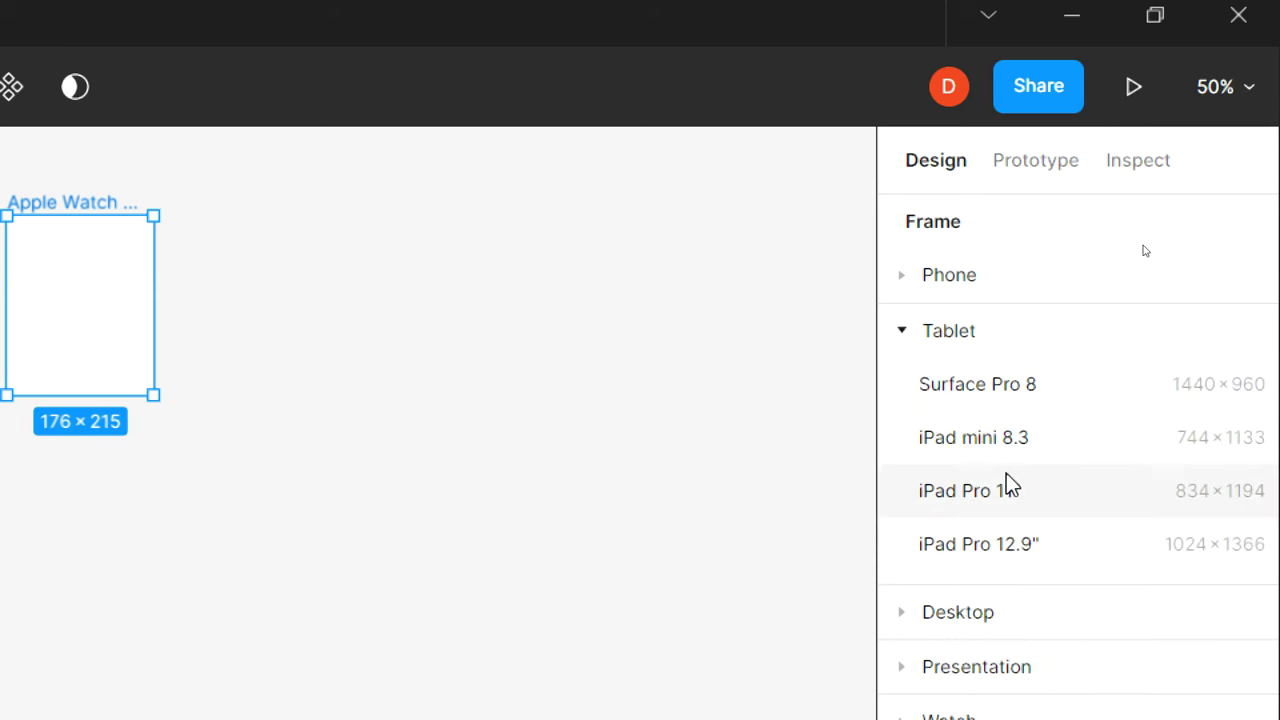
{"action": "left_click", "coordinate": [902, 333]}
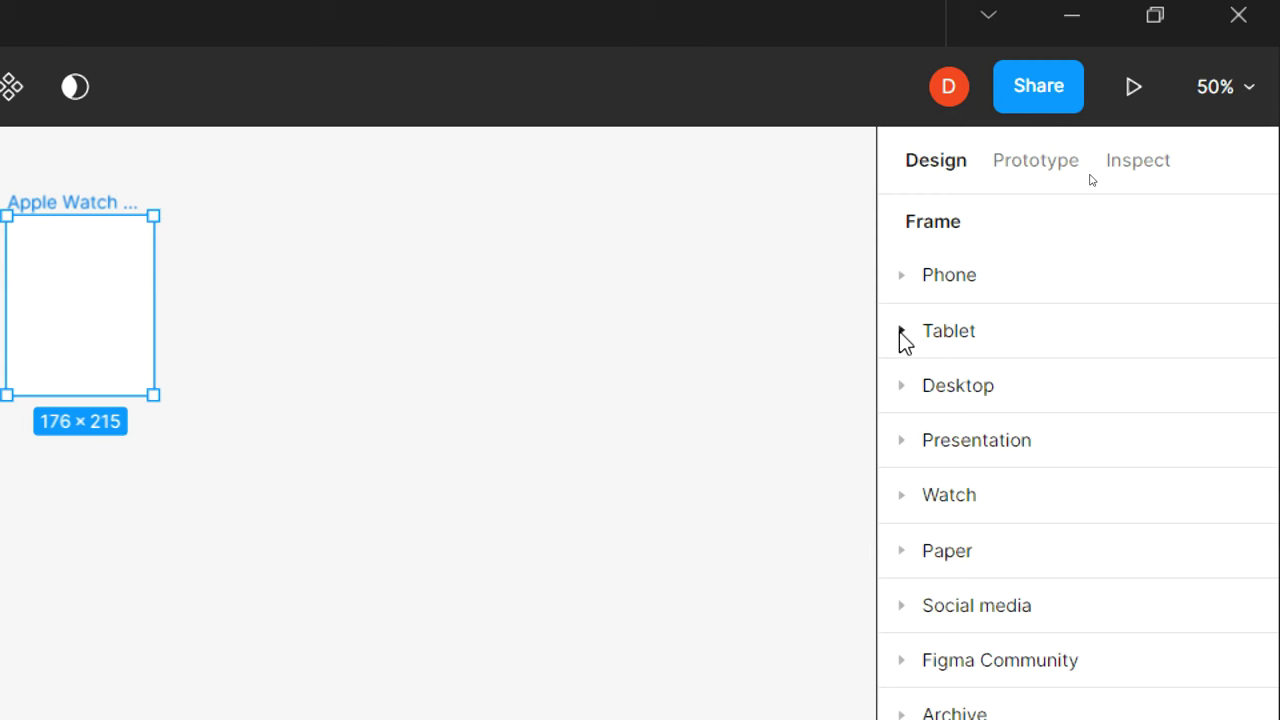
{"action": "left_click", "coordinate": [898, 387]}
{"action": "left_click", "coordinate": [902, 388]}
{"action": "left_click", "coordinate": [903, 440]}
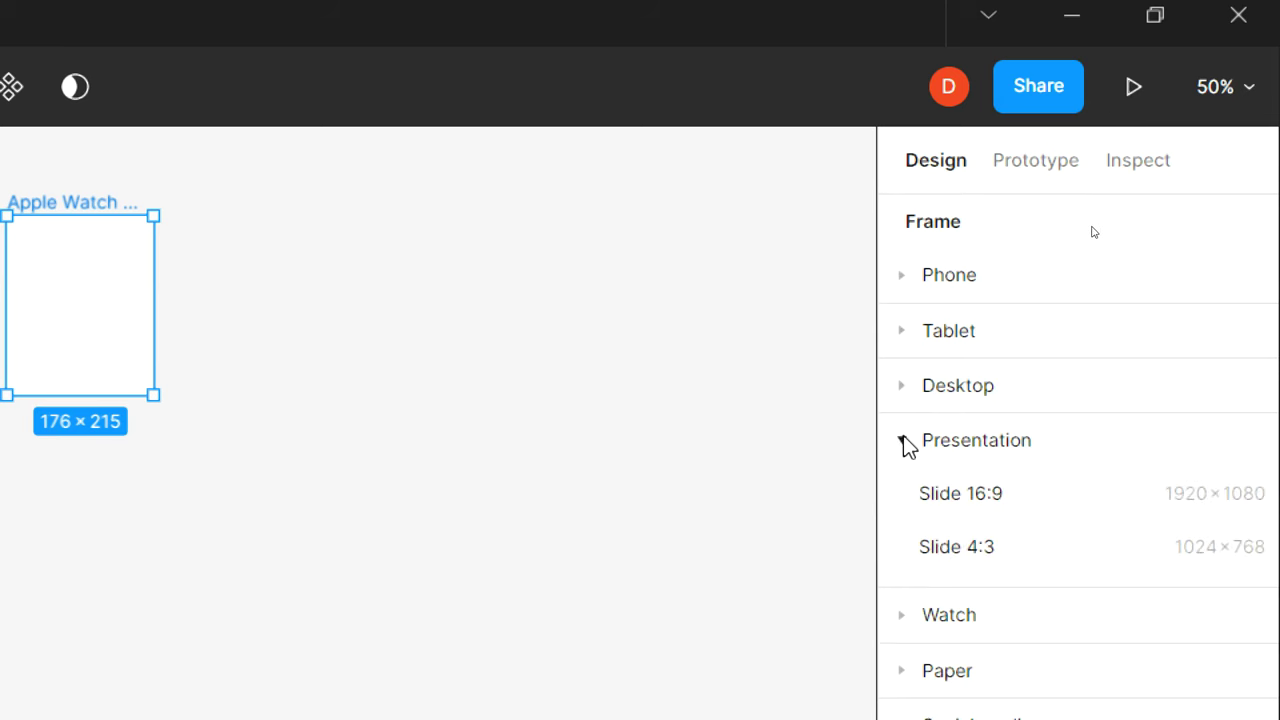
Browse and collapse the Watch, Paper, Social media, Figma Community and Archive presets
{"action": "left_click", "coordinate": [903, 441]}
{"action": "left_click", "coordinate": [905, 497]}
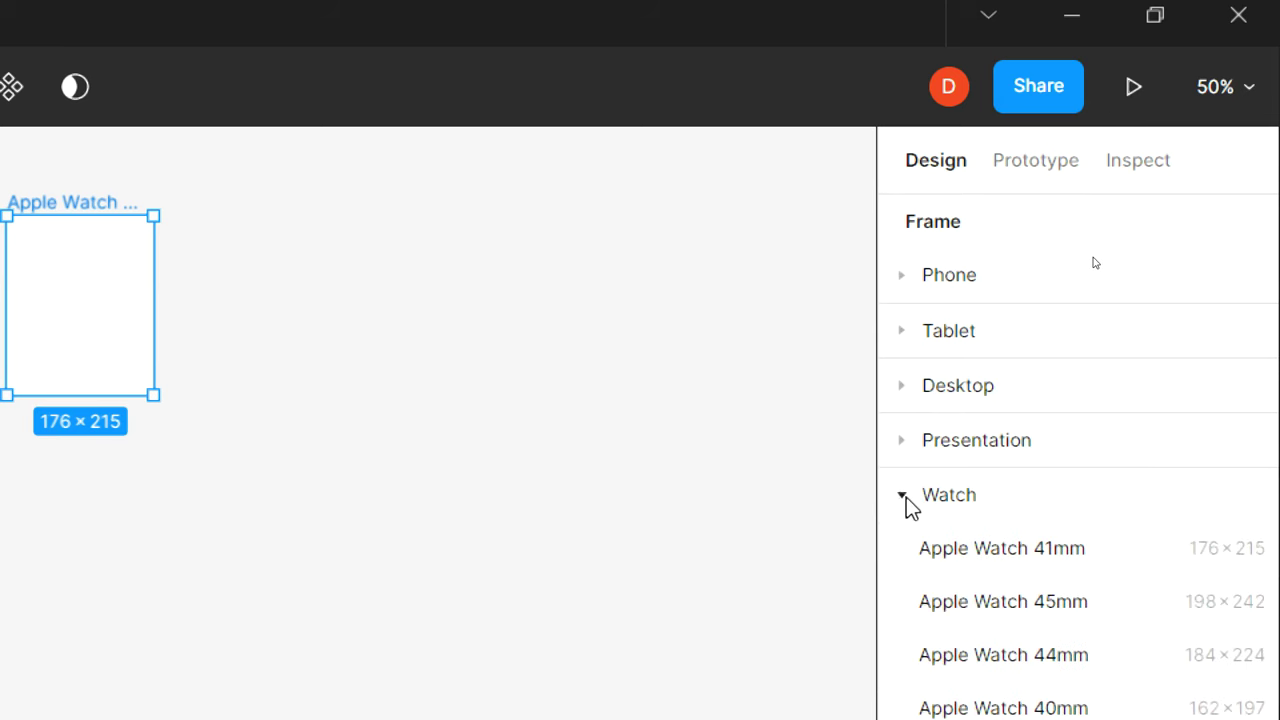
{"action": "left_click", "coordinate": [902, 552]}
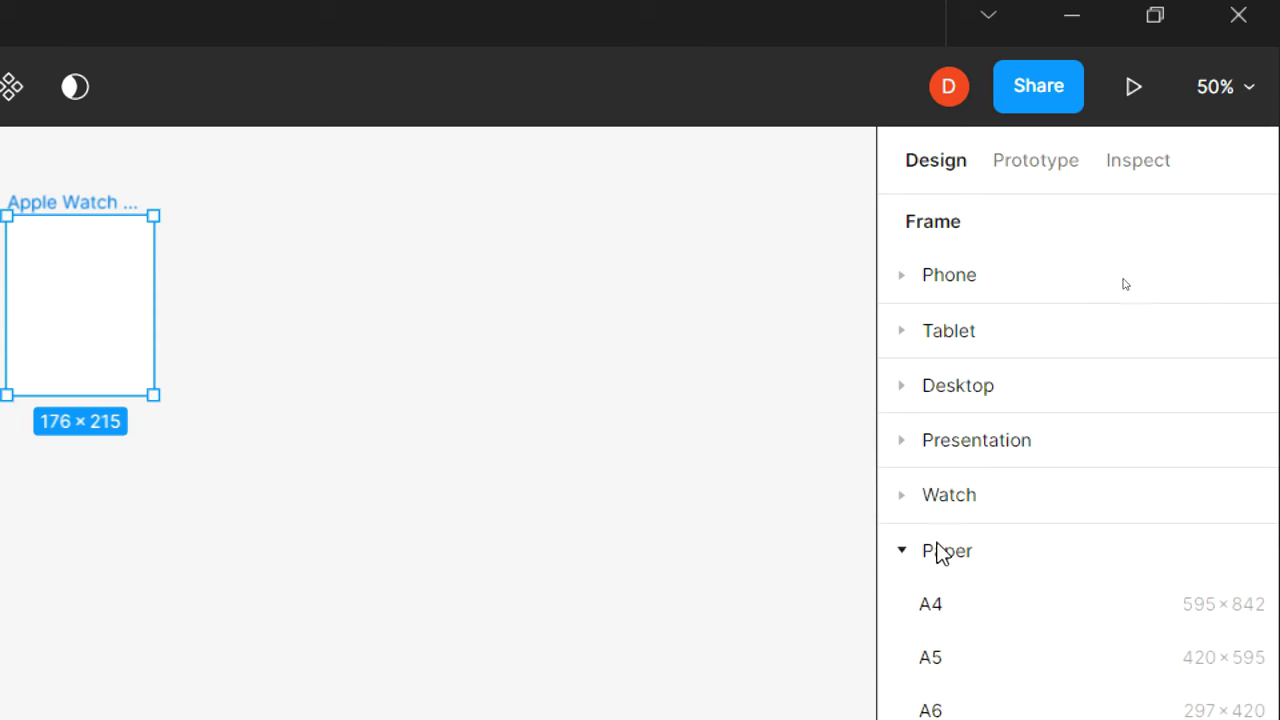
{"action": "left_click", "coordinate": [892, 553]}
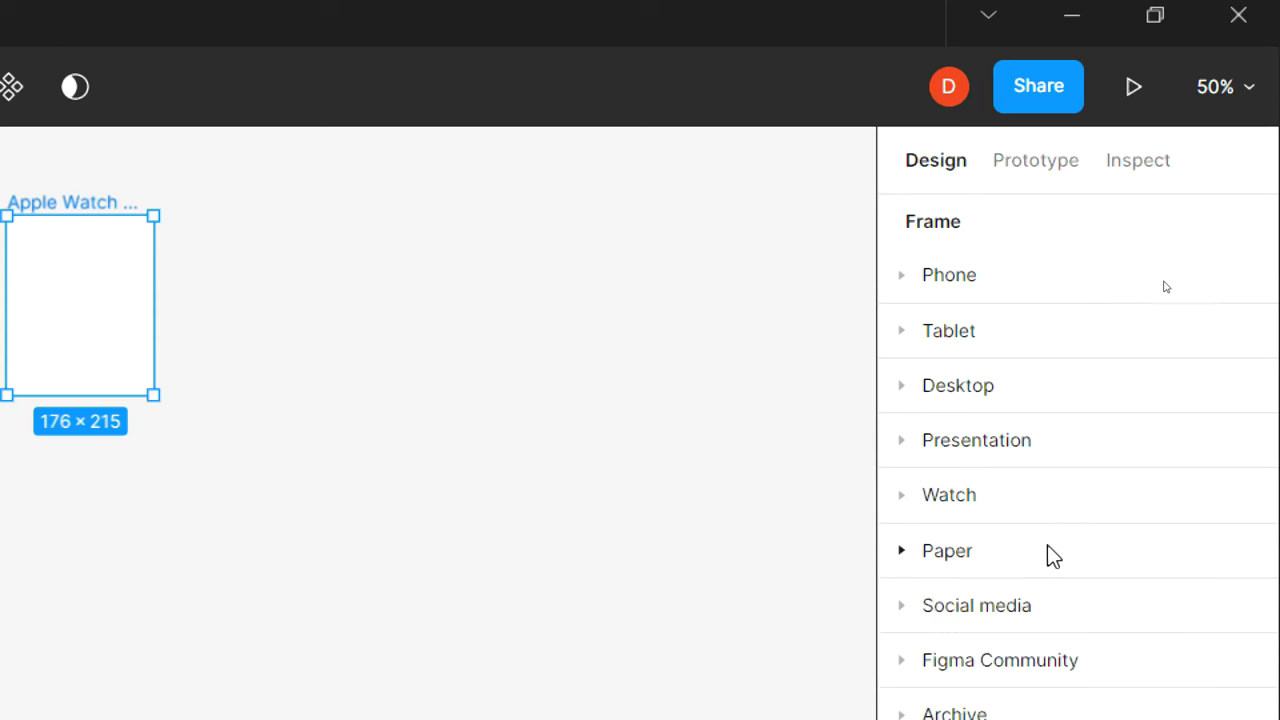
{"action": "left_click", "coordinate": [899, 608]}
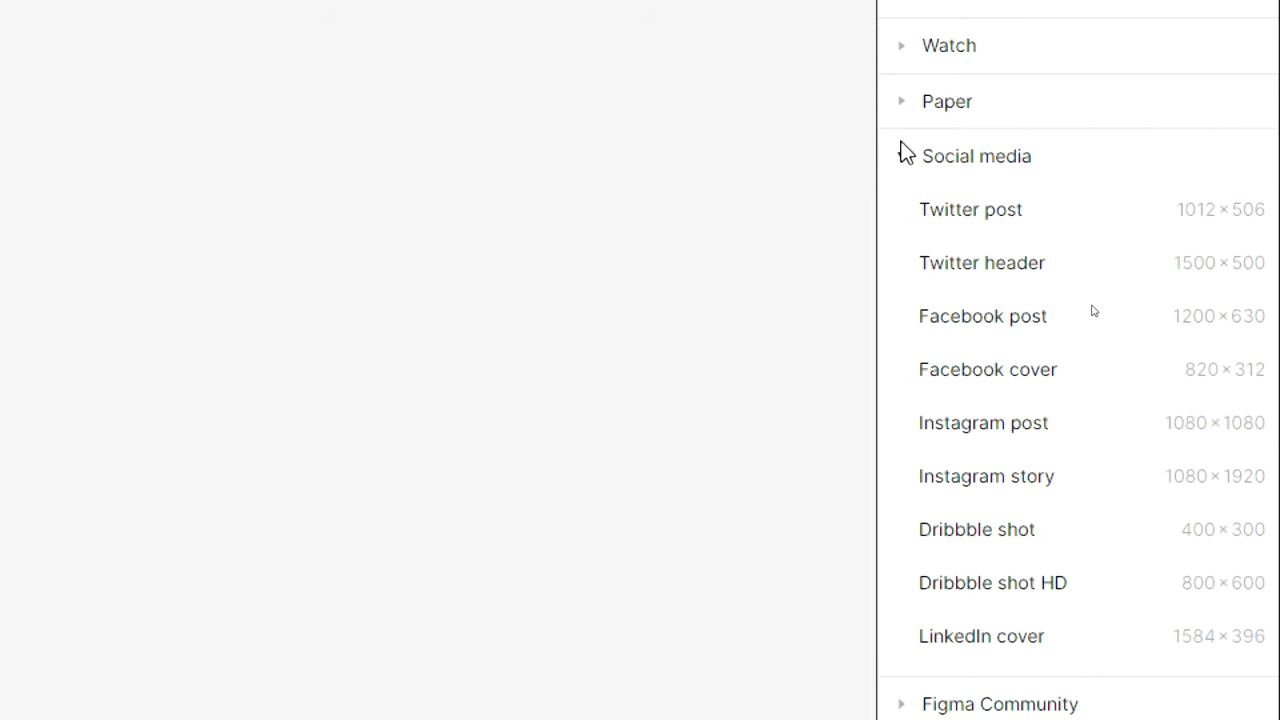
{"action": "left_click", "coordinate": [903, 156]}
{"action": "left_click", "coordinate": [900, 212]}
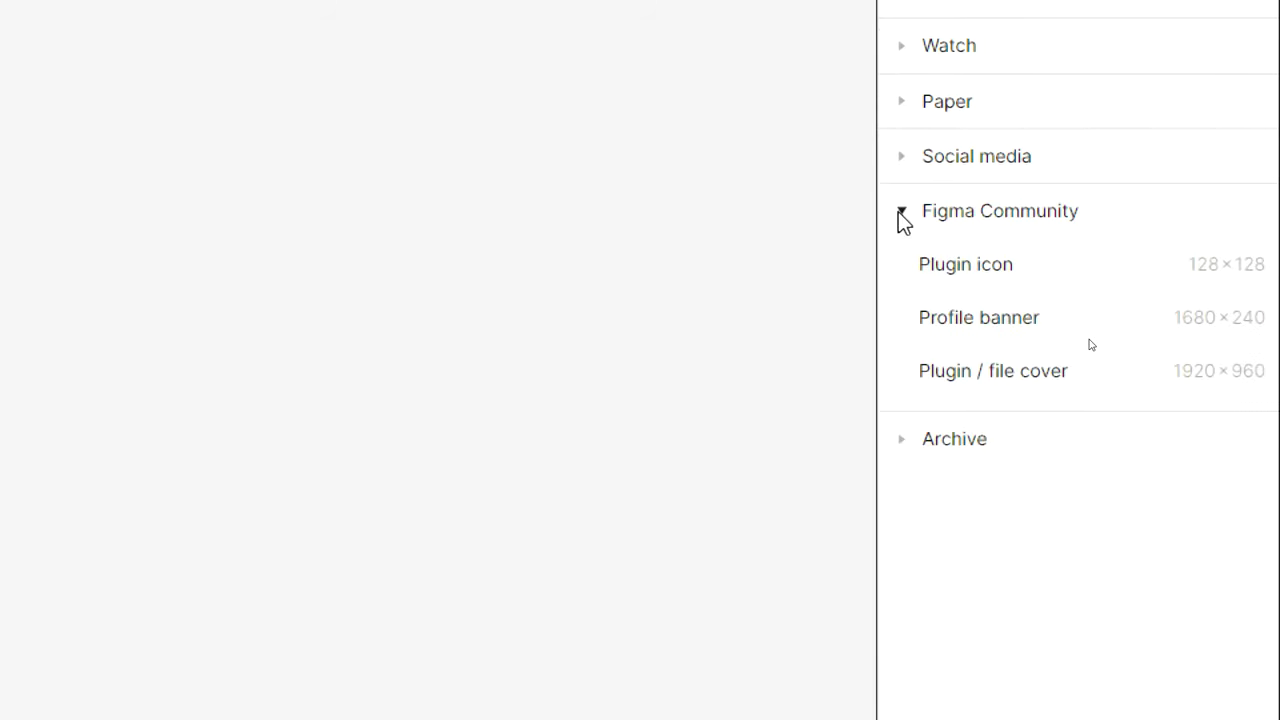
{"action": "left_click", "coordinate": [902, 442]}
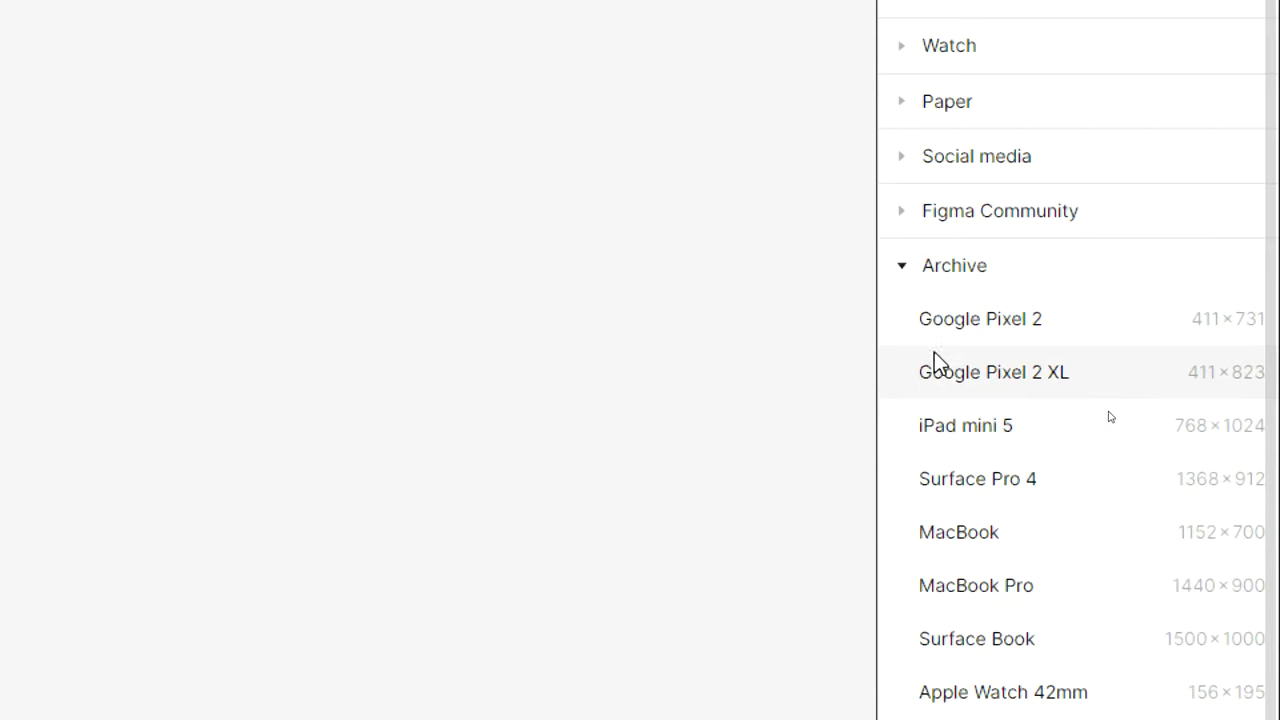
{"action": "left_click", "coordinate": [905, 265]}
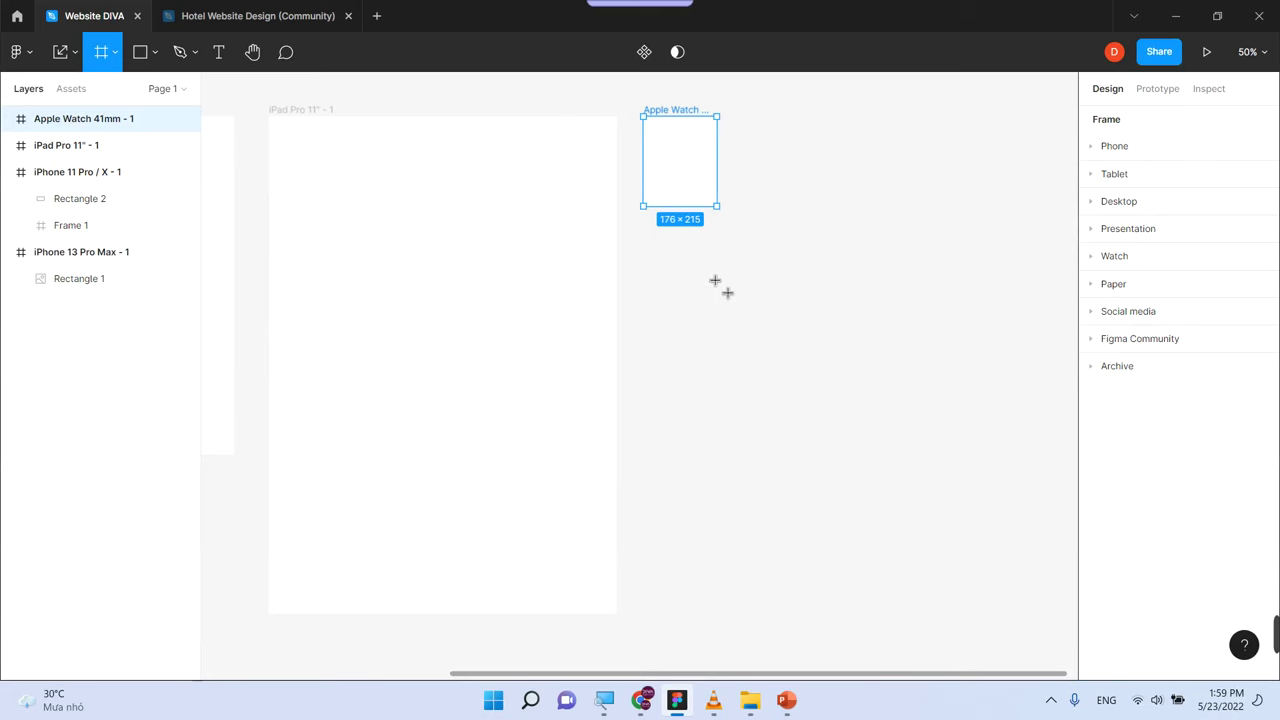
Switch to PowerPoint's slide 4, 'Frame và Slice'
{"action": "left_click", "coordinate": [786, 700]}
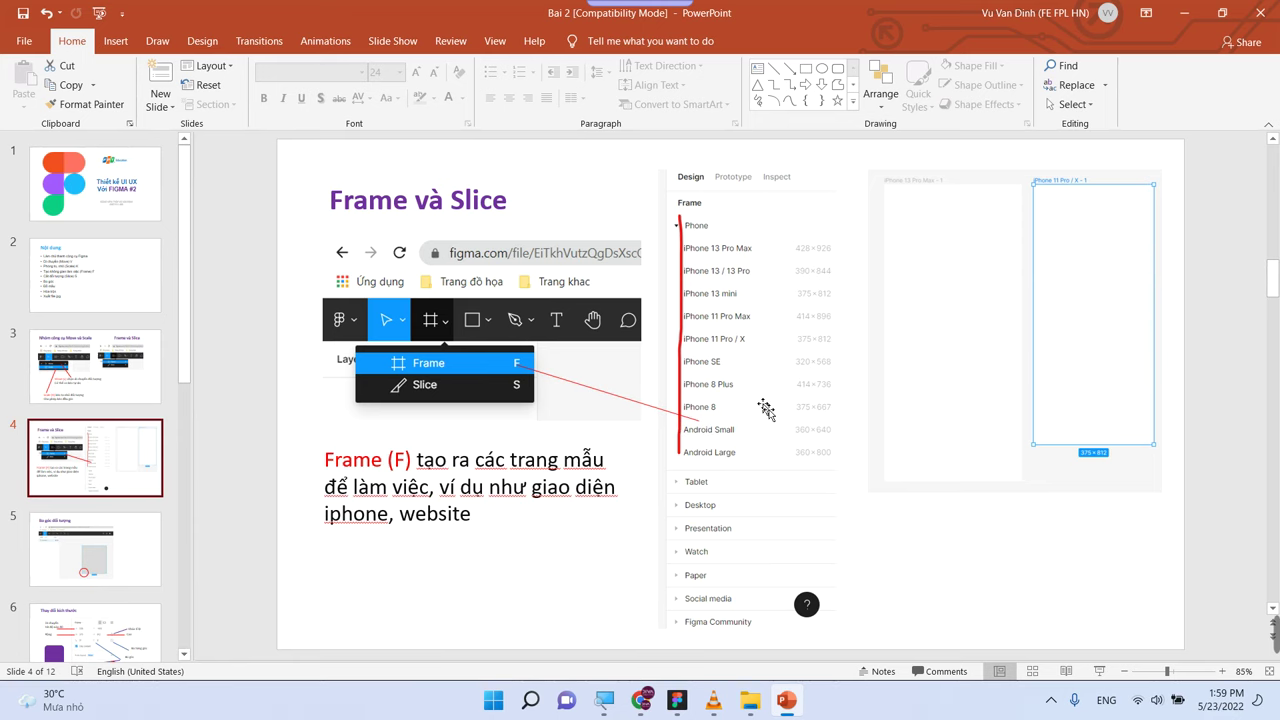
Scroll to slide 5, highlight 'góc đối tượng' in its title, then return to Figma
{"action": "scroll", "coordinate": [765, 408], "scroll_direction": "down", "scroll_amount": 1}
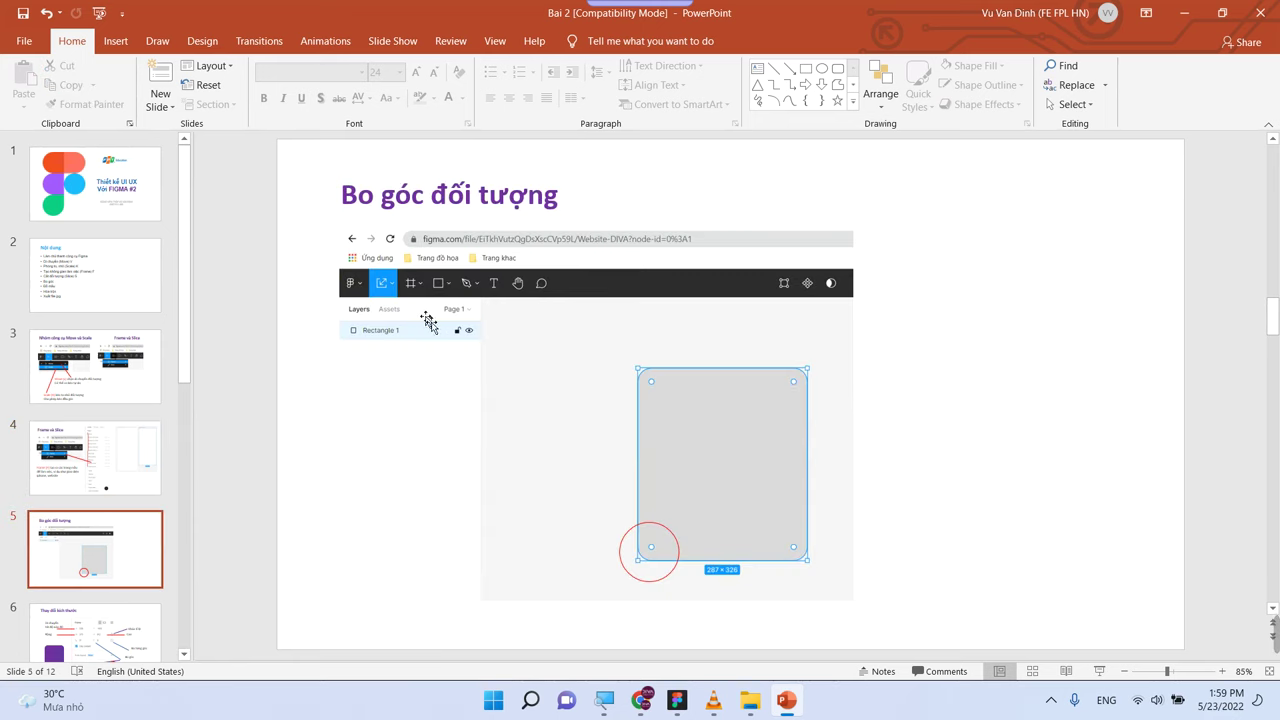
{"action": "left_click_drag", "start_coordinate": [383, 200], "coordinate": [558, 198]}
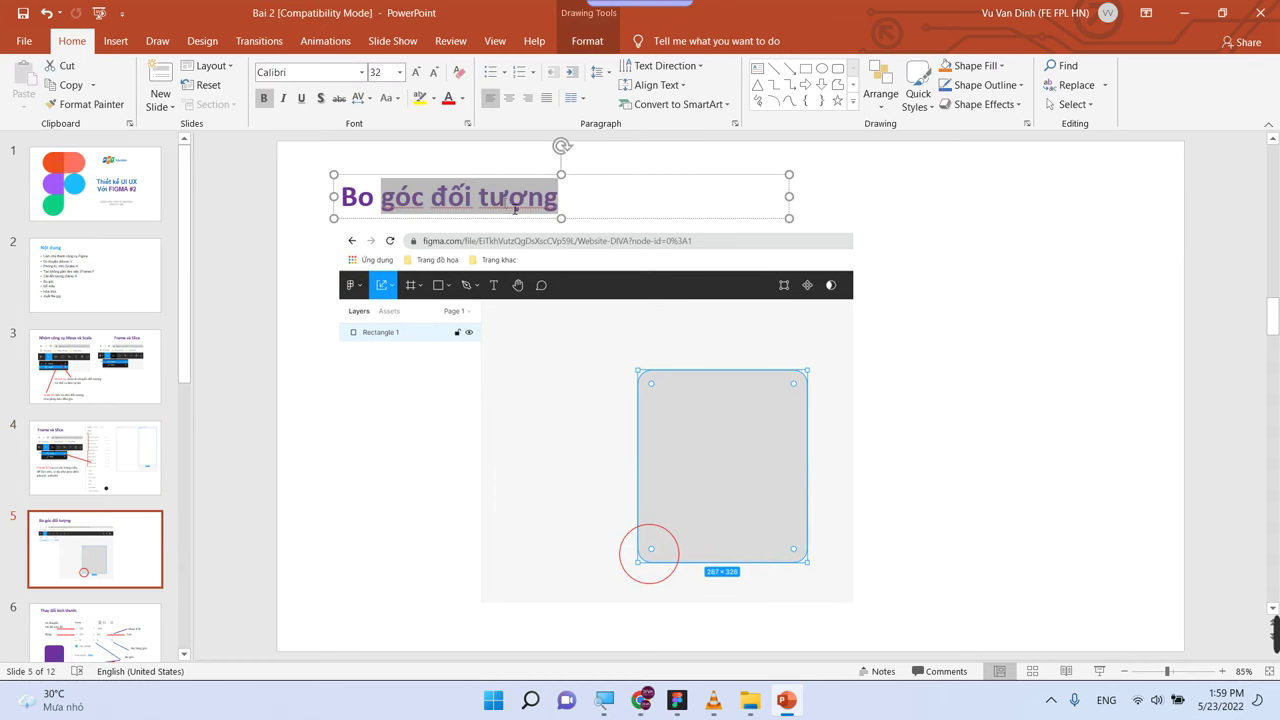
{"action": "left_click", "coordinate": [677, 700]}
Undo the stray frame, zoom in, and select the Apple Watch 41mm frame
{"action": "left_click", "coordinate": [745, 264]}
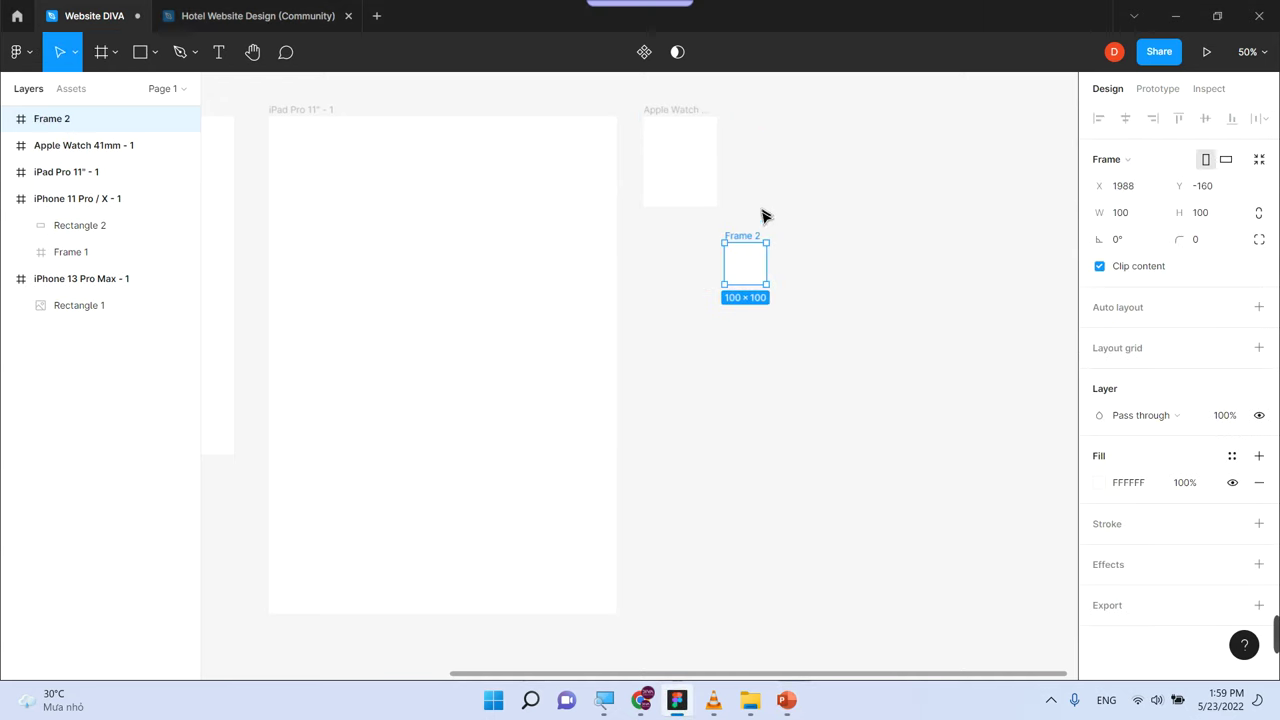
{"action": "key", "text": "ctrl+z"}
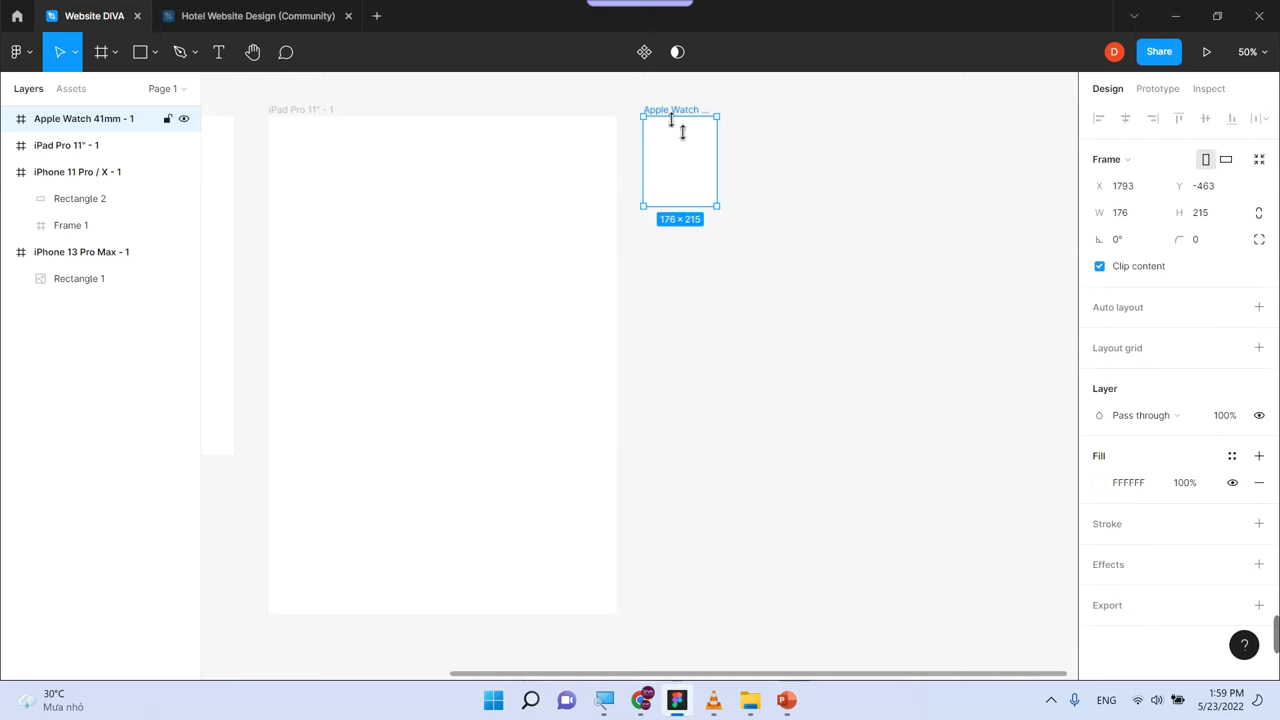
{"action": "key", "text": "z"}
{"action": "left_click_drag", "start_coordinate": [629, 107], "coordinate": [741, 218]}
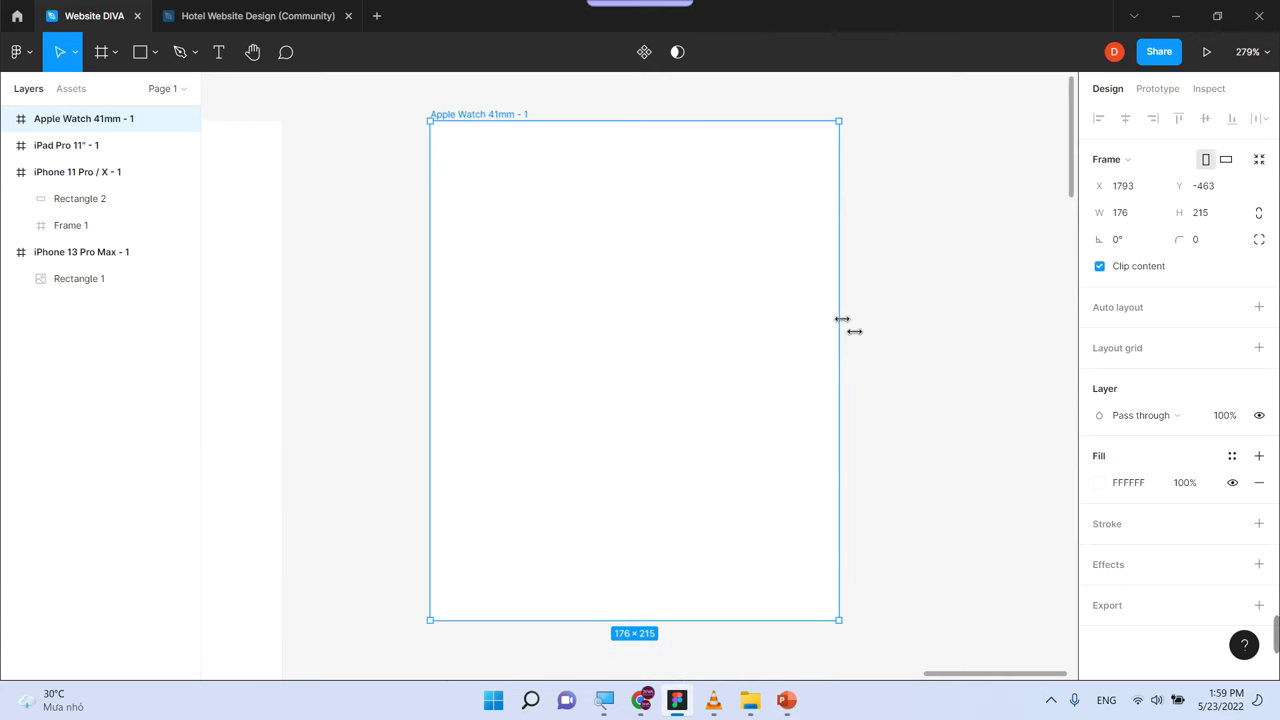
{"action": "left_click", "coordinate": [891, 320]}
{"action": "left_click", "coordinate": [754, 297]}
{"action": "left_click", "coordinate": [910, 183]}
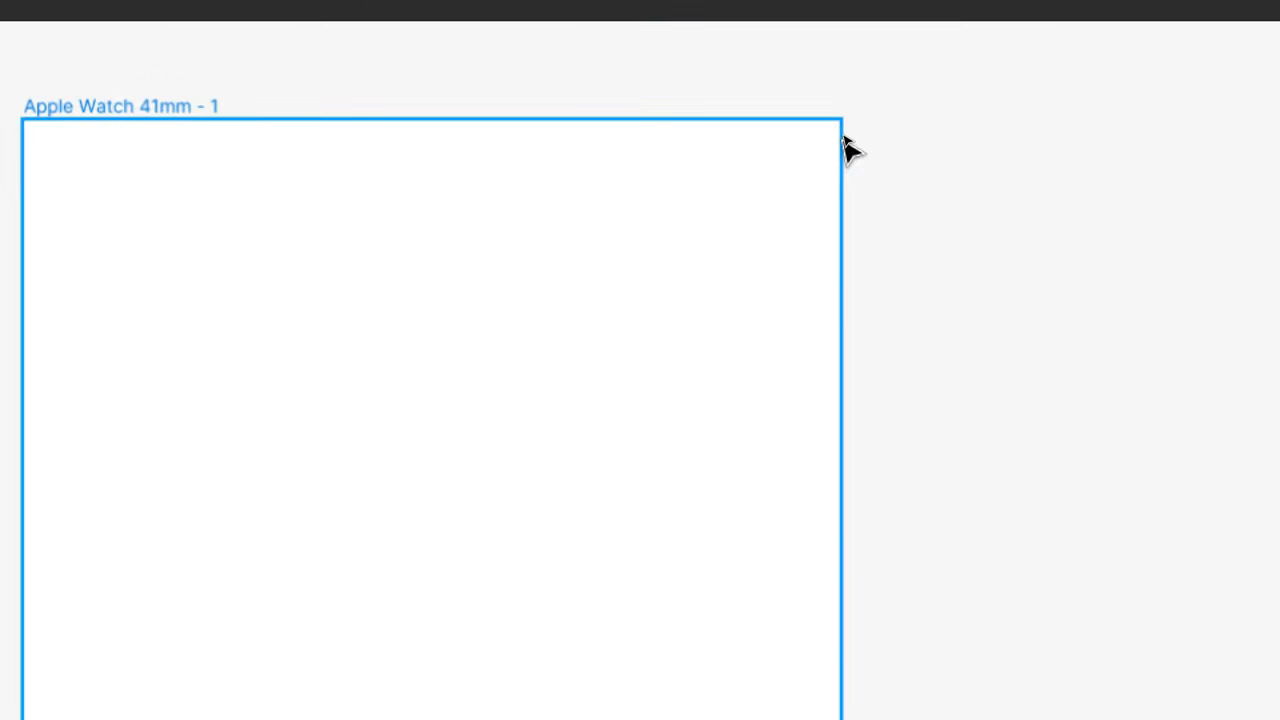
{"action": "left_click", "coordinate": [745, 276]}
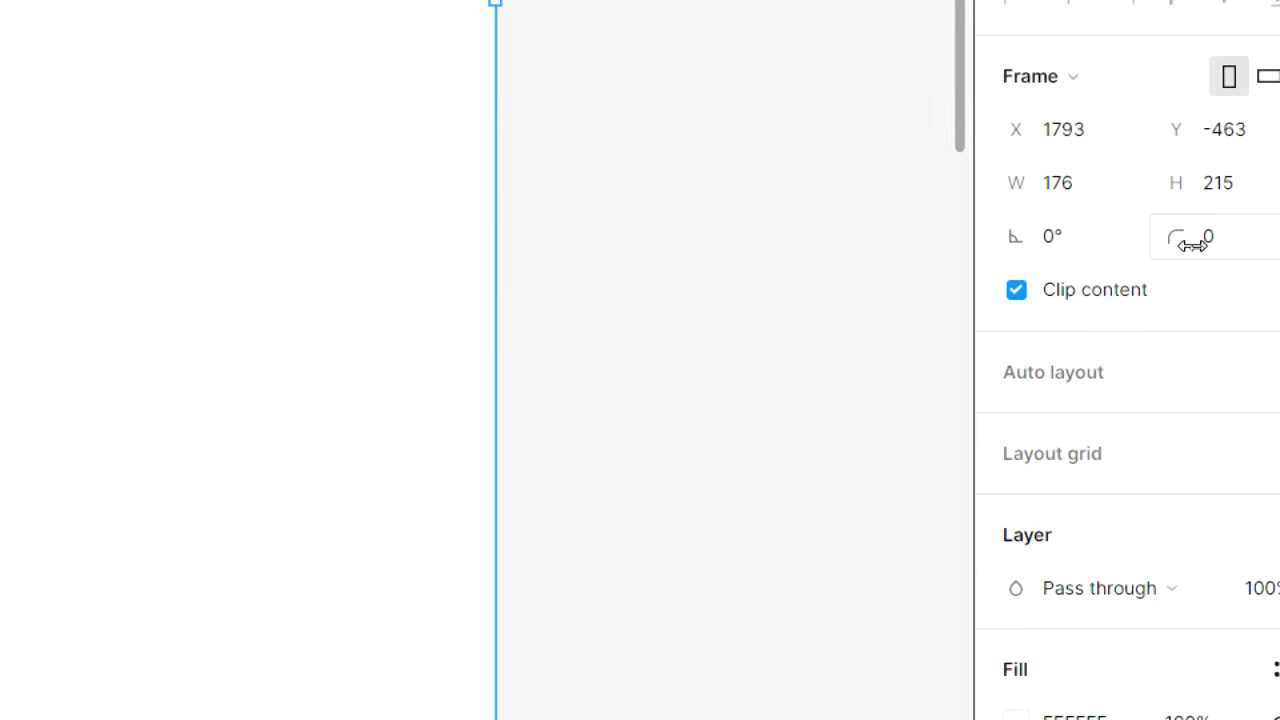
Set the watch frame's corner radius to 20, then switch back to PowerPoint
{"action": "left_click", "coordinate": [1210, 240]}
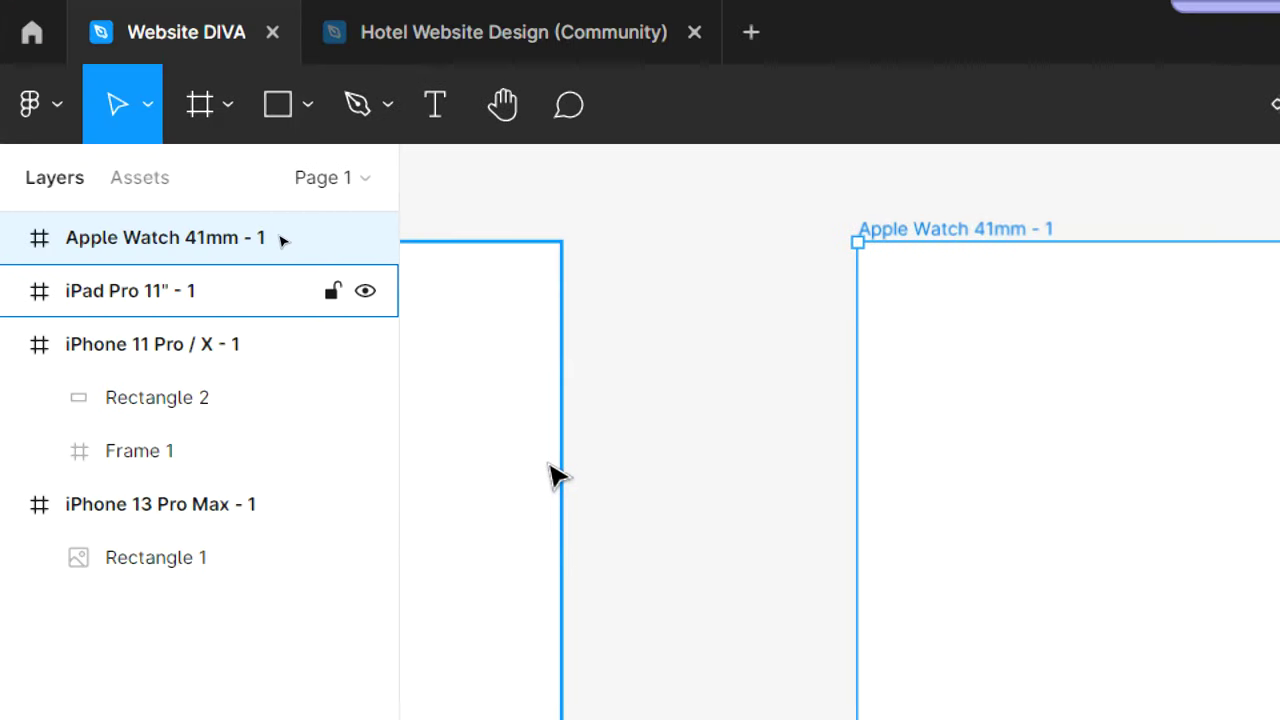
{"action": "key", "text": "Return"}
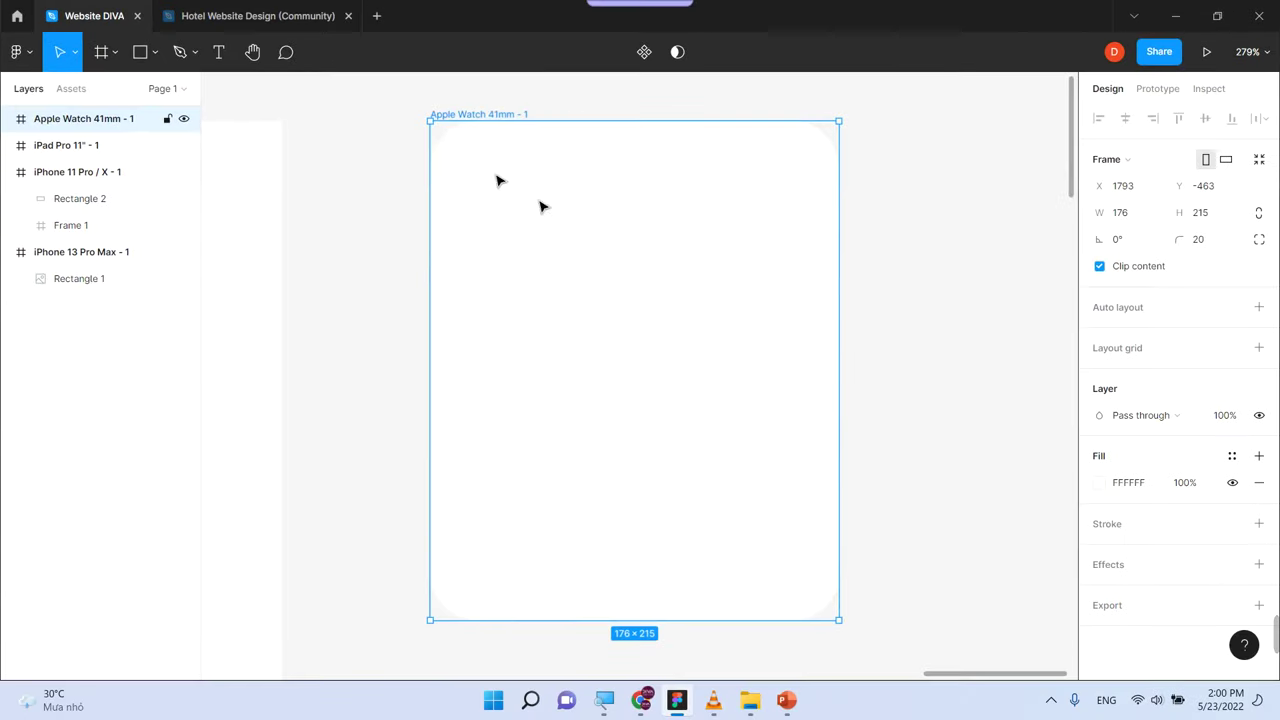
{"action": "left_click", "coordinate": [928, 308]}
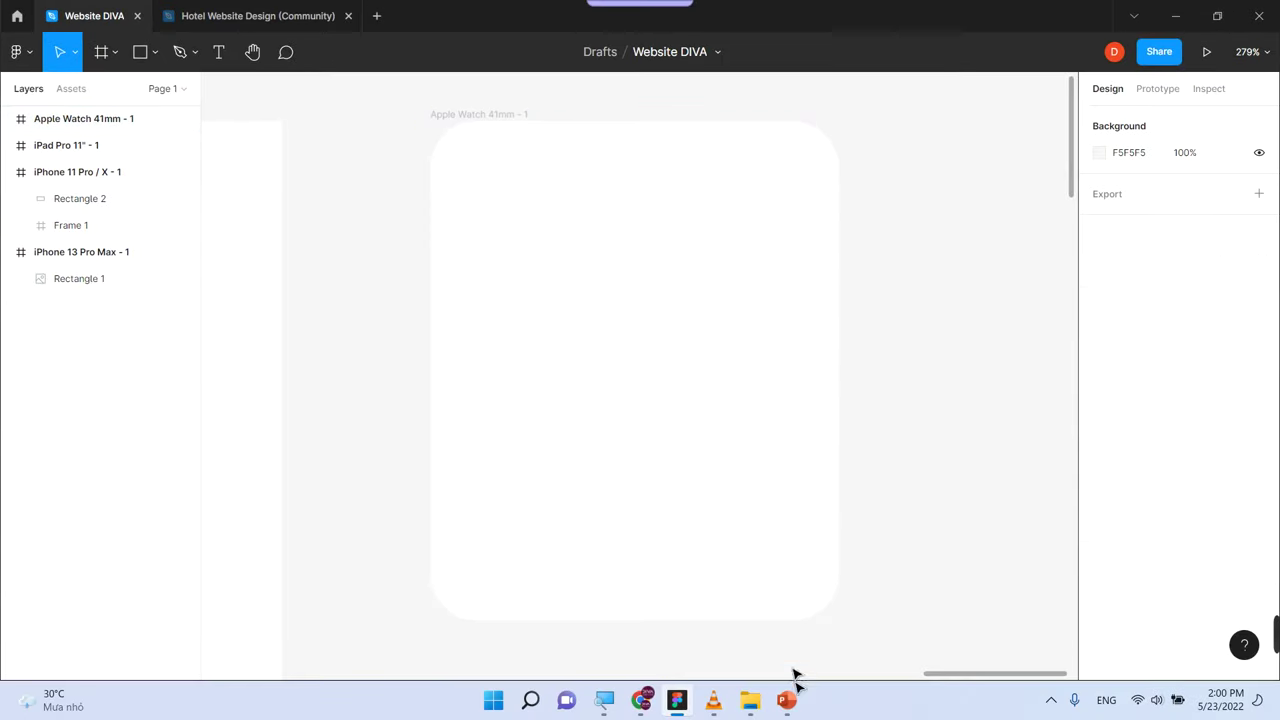
{"action": "left_click", "coordinate": [786, 700]}
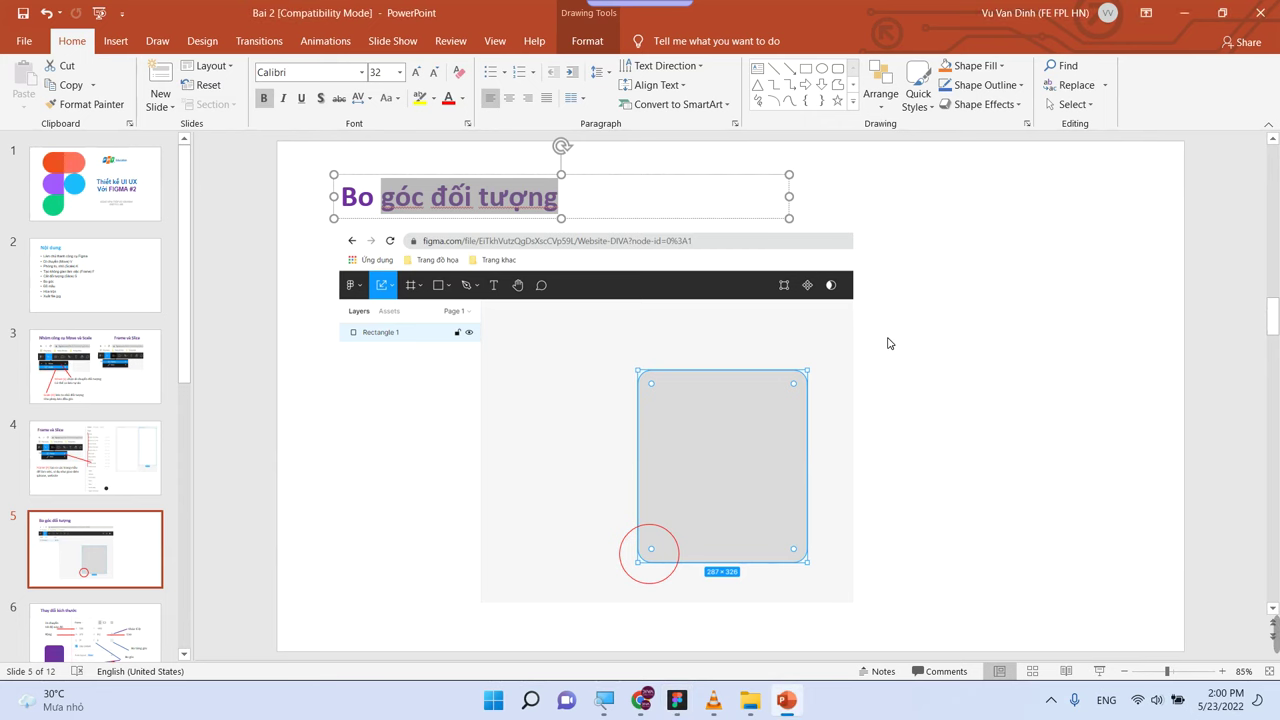
View PowerPoint slide 6, 'Thay đổi kích thước', then bring Figma's Website DIVA file back
{"action": "scroll", "coordinate": [890, 343], "scroll_direction": "down", "scroll_amount": 1}
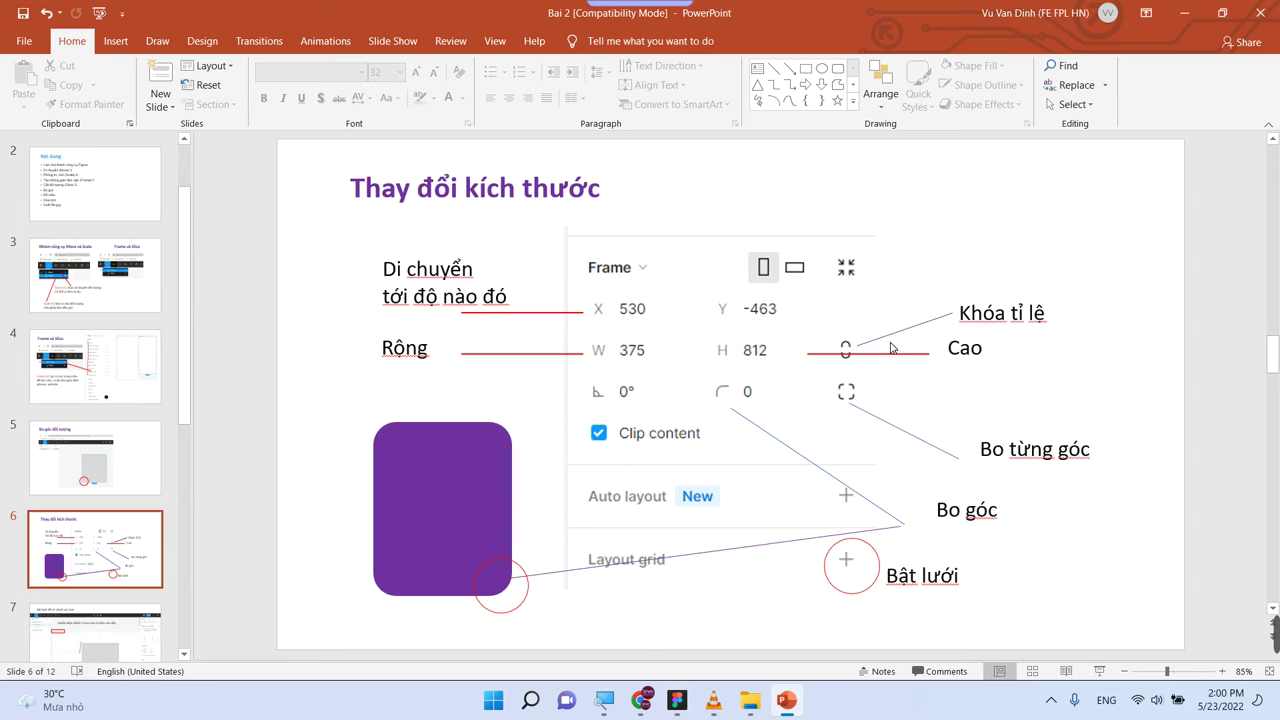
{"action": "left_click", "coordinate": [677, 702]}
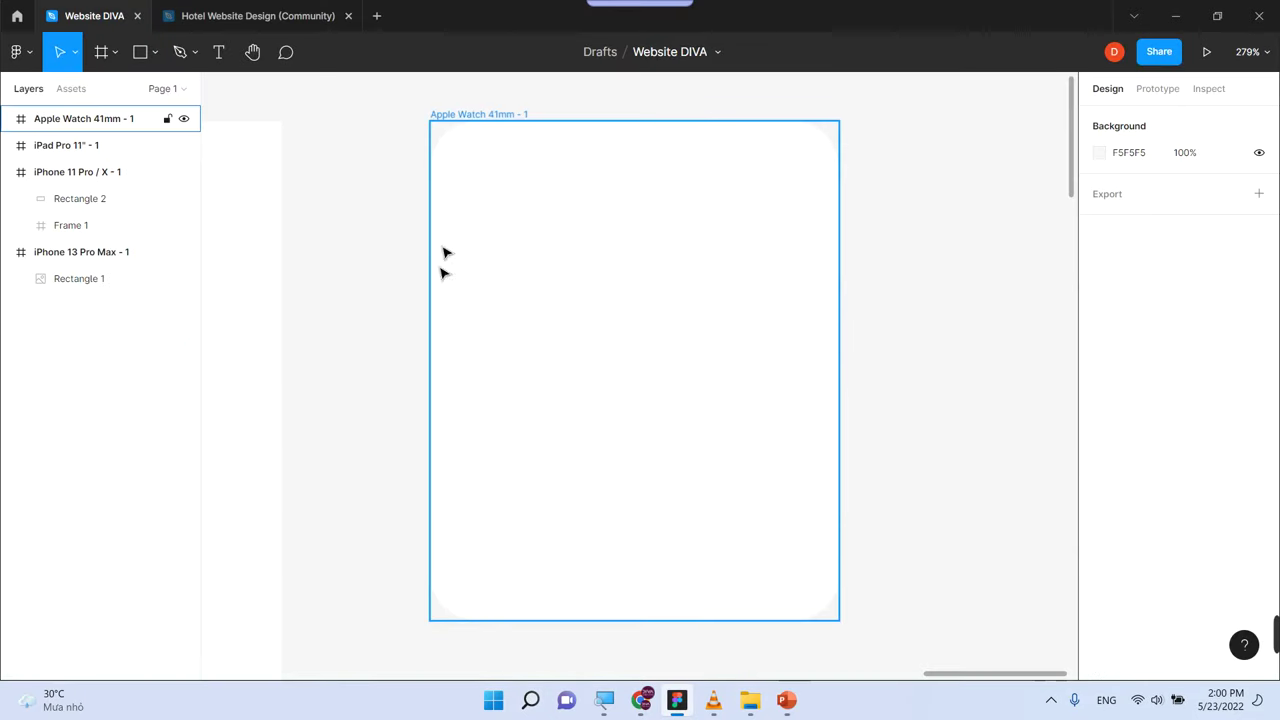
{"action": "left_click", "coordinate": [786, 700]}
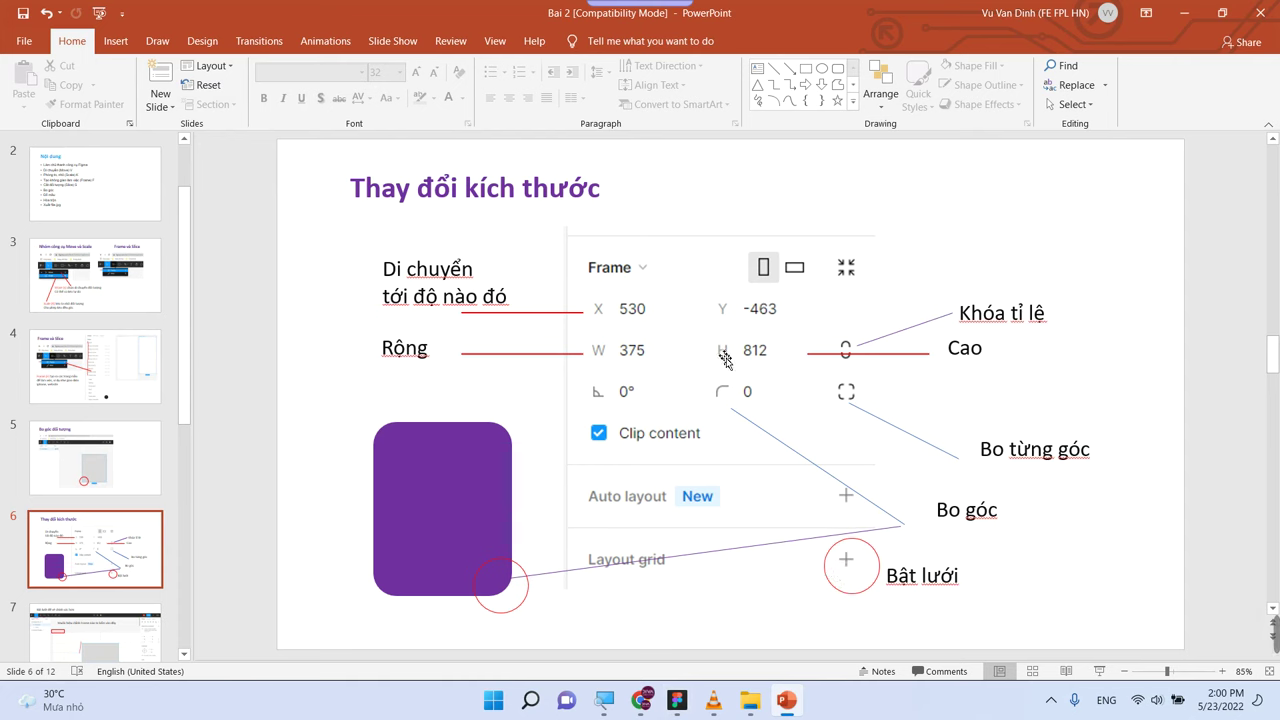
{"action": "left_click", "coordinate": [470, 188]}
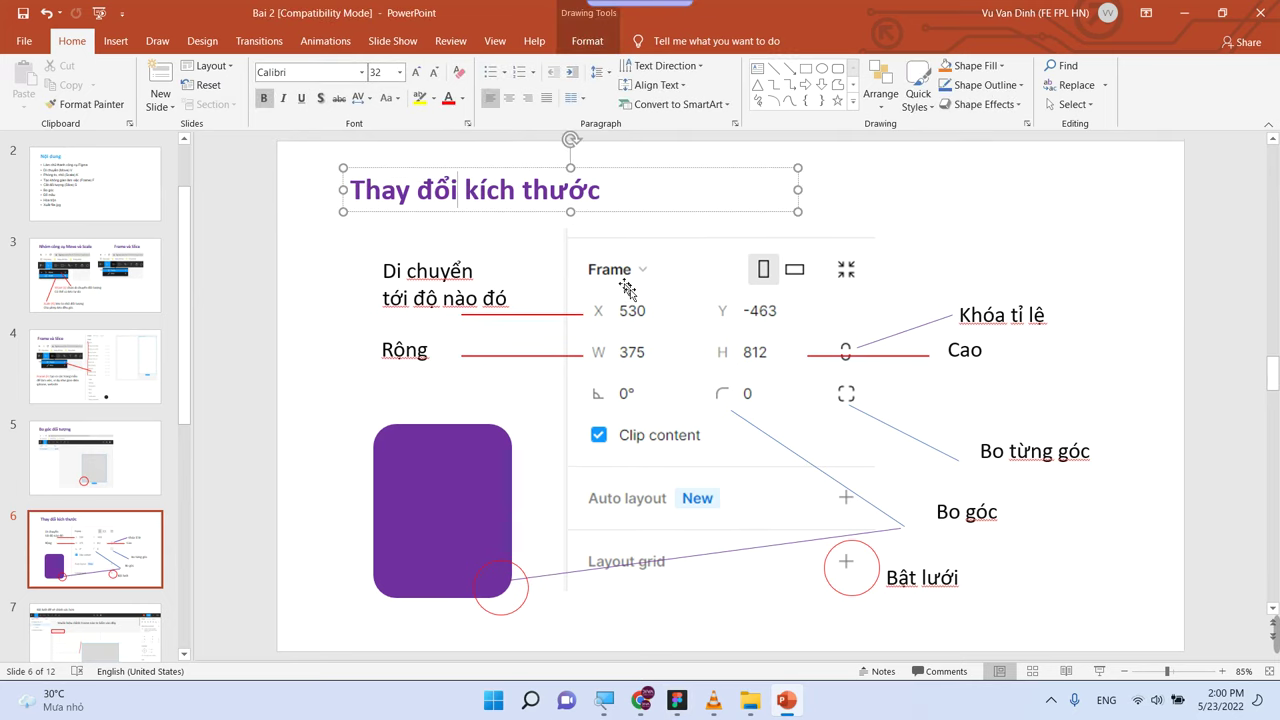
{"action": "left_click", "coordinate": [705, 630]}
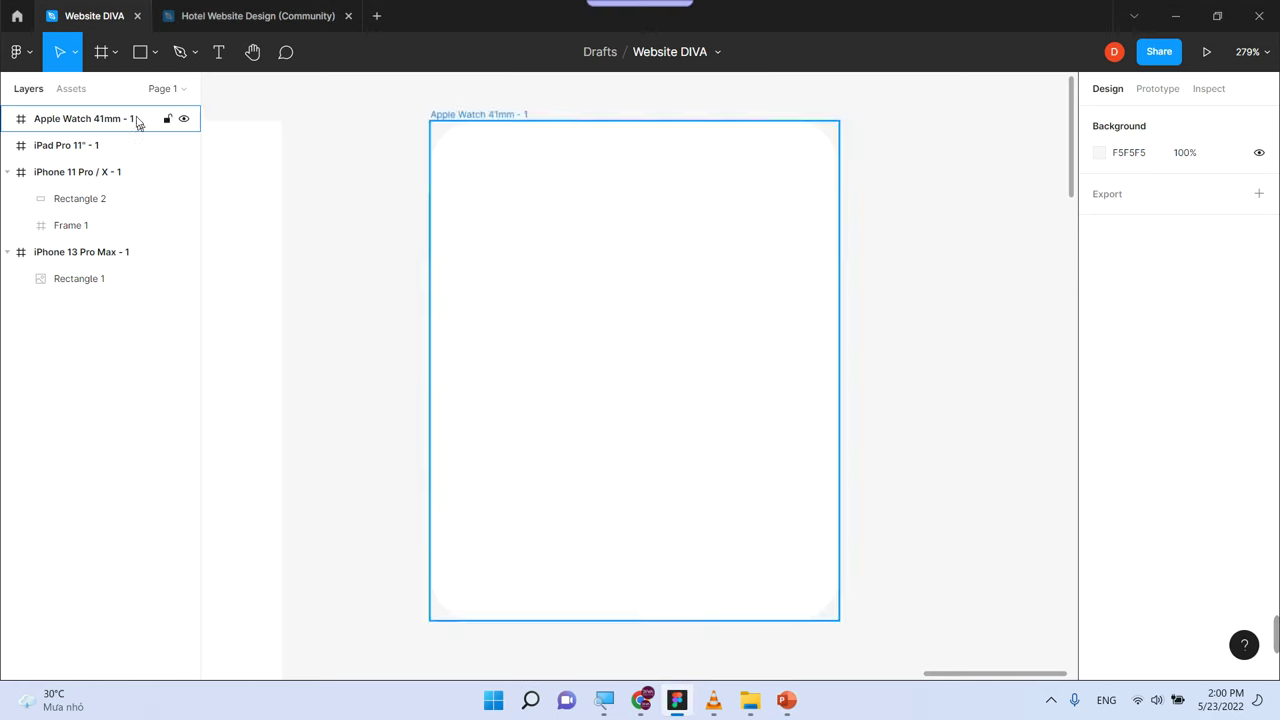
Select the Apple Watch 41mm - 1 frame (176 × 215, radius 20), glance at the resizing slide, and return
{"action": "left_click", "coordinate": [110, 66]}
{"action": "left_click", "coordinate": [528, 291]}
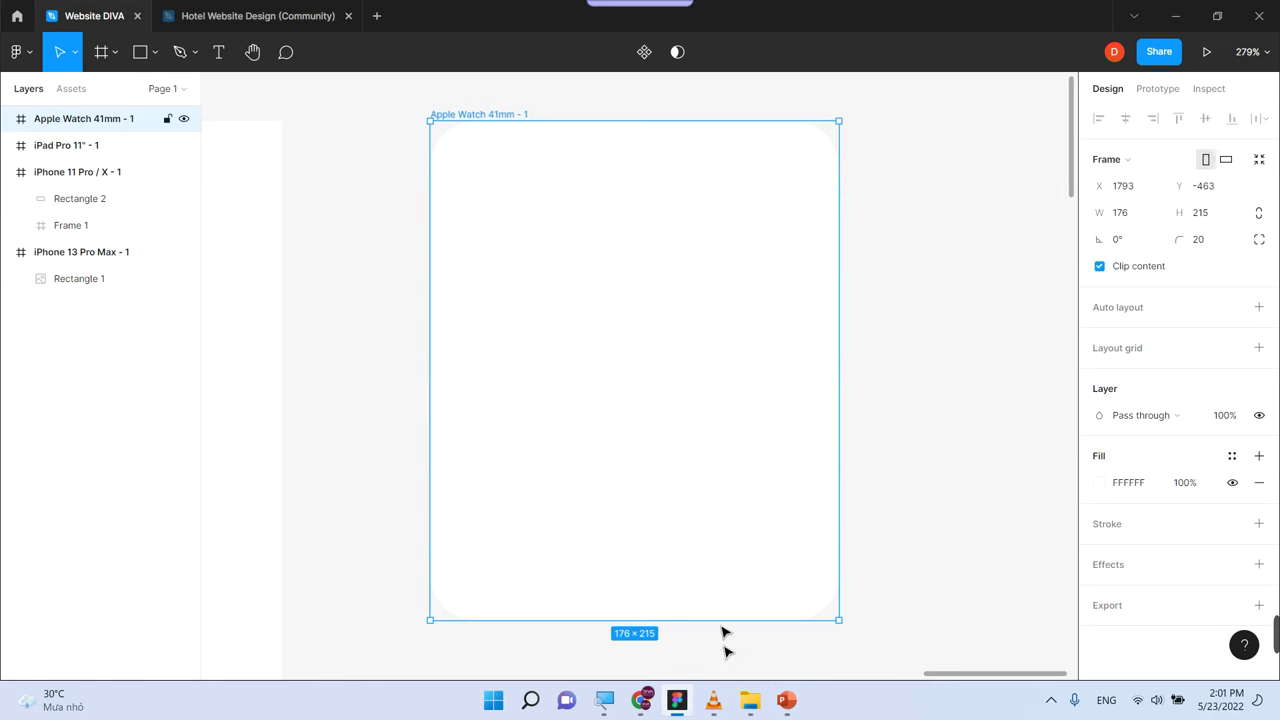
{"action": "left_click", "coordinate": [786, 700]}
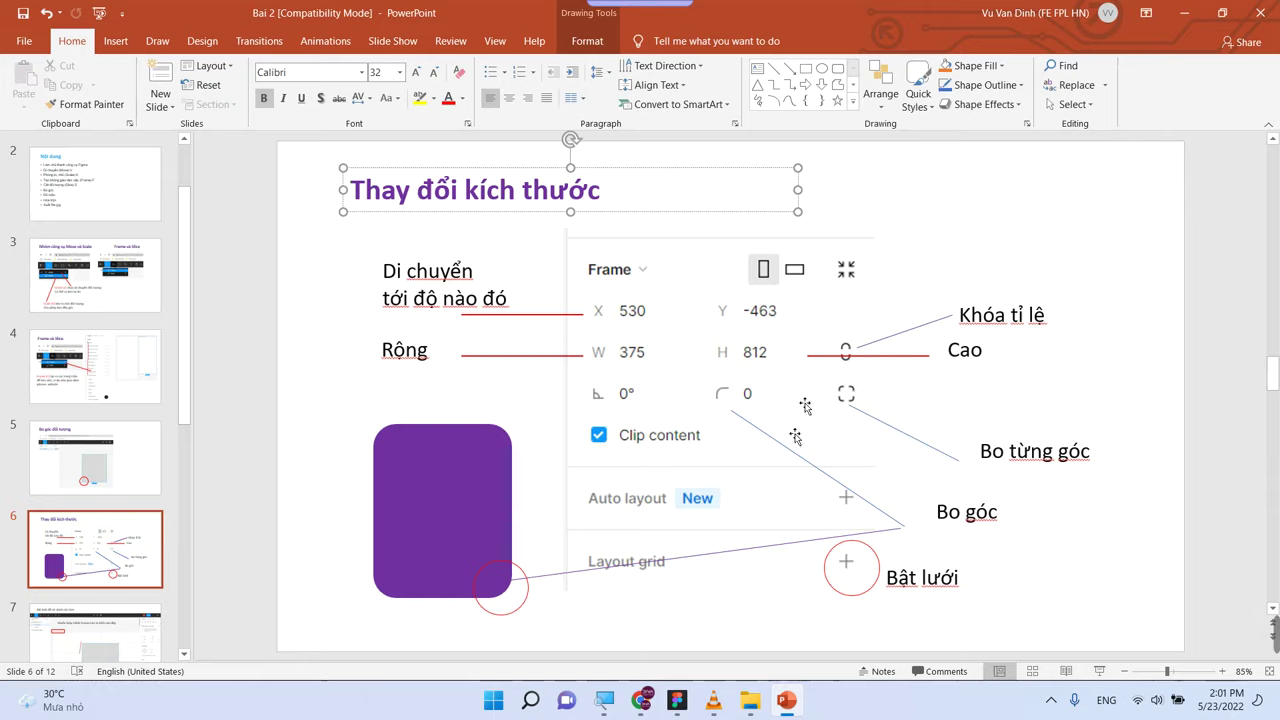
{"action": "left_click", "coordinate": [677, 700]}
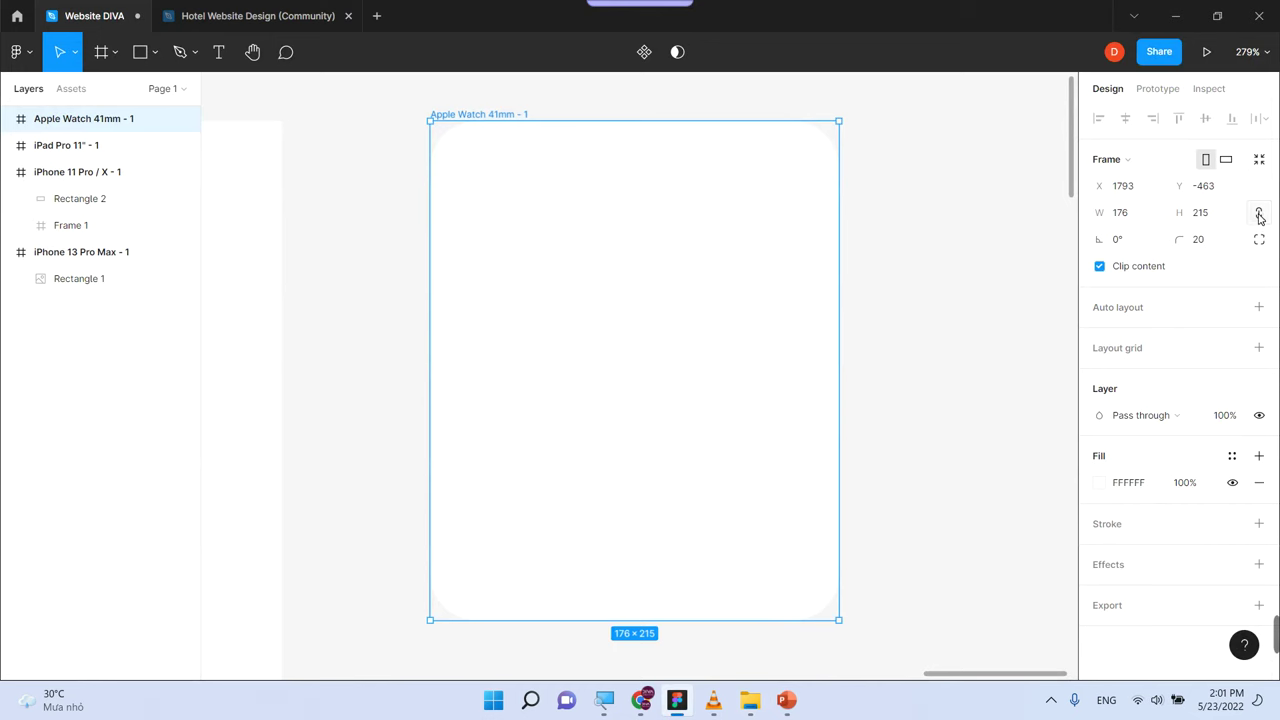
{"action": "mouse_move", "coordinate": [838, 620]}
{"action": "left_mouse_down"}
{"action": "mouse_move", "coordinate": [927, 665]}
{"action": "mouse_move", "coordinate": [737, 478]}
{"action": "mouse_move", "coordinate": [708, 373]}
{"action": "mouse_move", "coordinate": [714, 455]}
{"action": "mouse_move", "coordinate": [777, 500]}
{"action": "mouse_move", "coordinate": [858, 444]}
{"action": "left_mouse_up"}
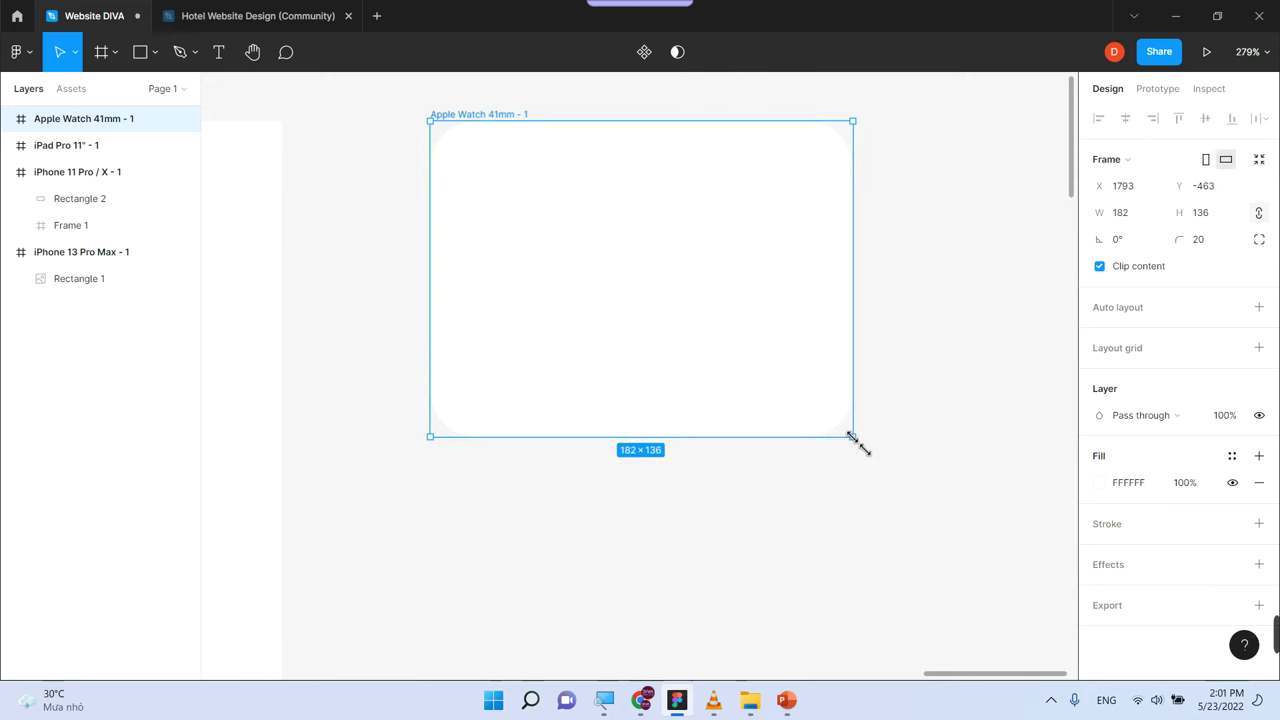
{"action": "key", "text": "ctrl+z"}
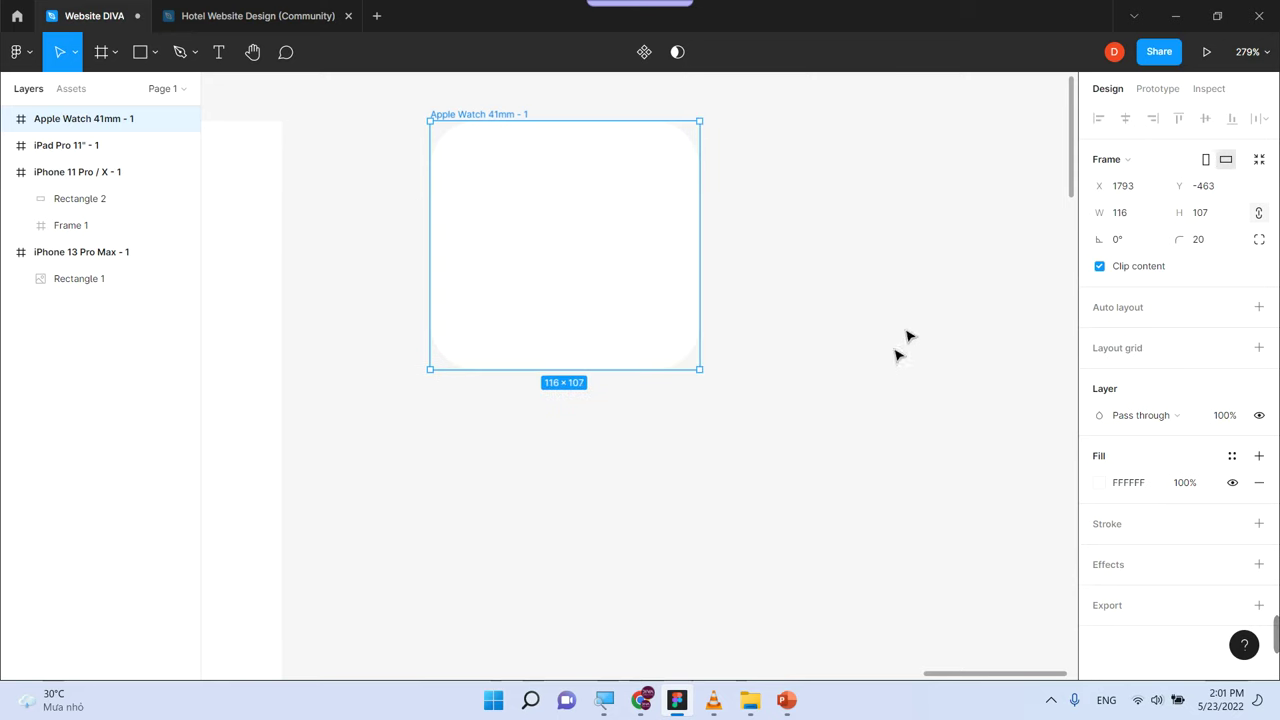
{"action": "key", "text": "ctrl+z"}
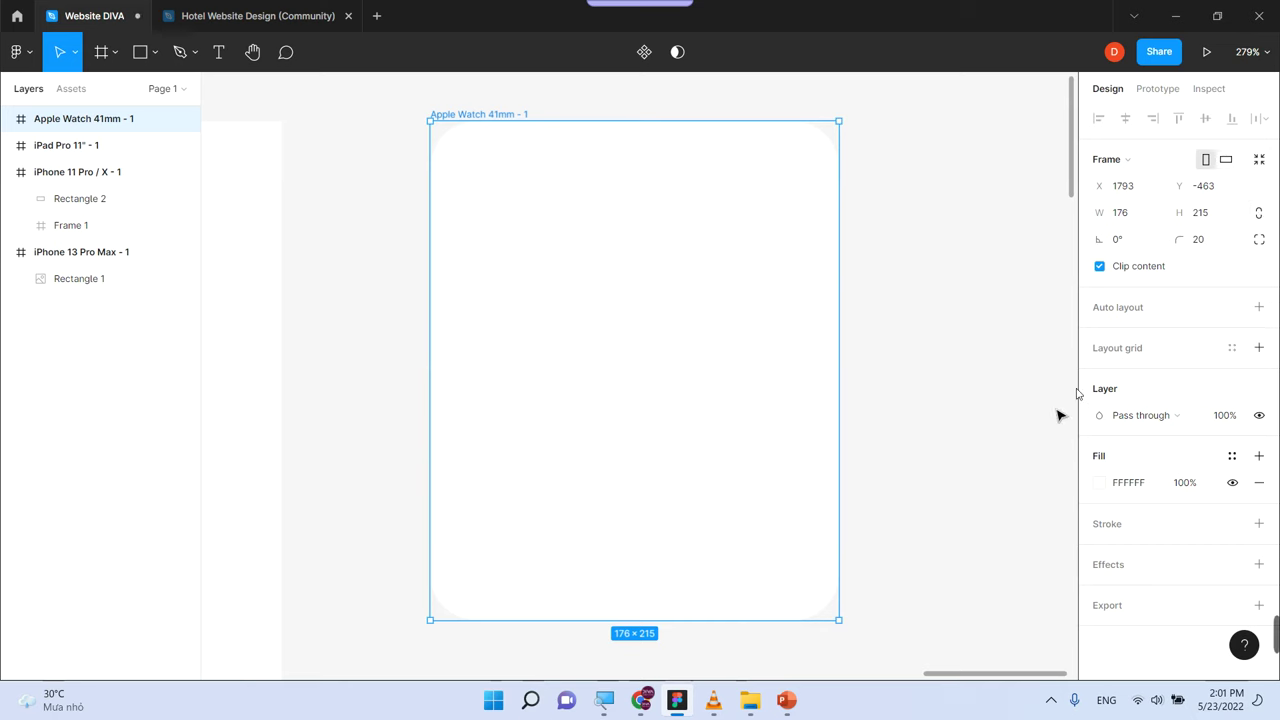
{"action": "mouse_move", "coordinate": [840, 619]}
{"action": "left_mouse_down"}
{"action": "mouse_move", "coordinate": [906, 462]}
{"action": "mouse_move", "coordinate": [872, 487]}
{"action": "left_mouse_up"}
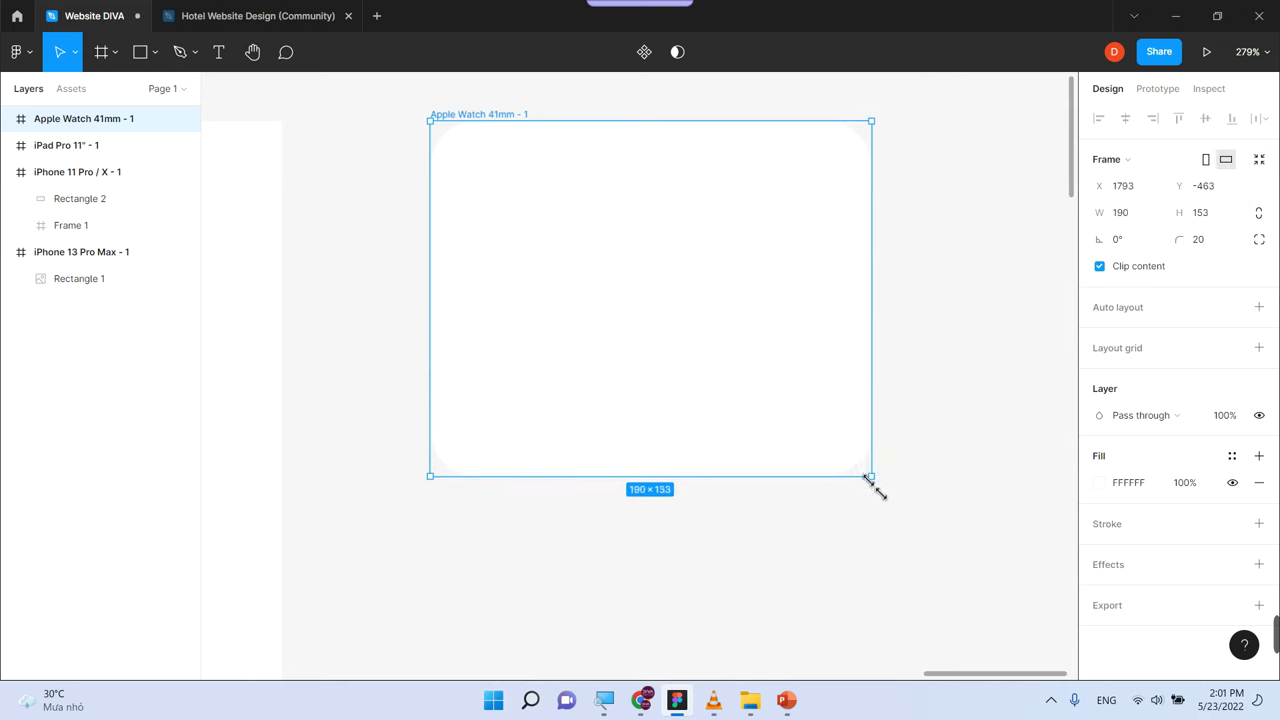
{"action": "key", "text": "ctrl+z"}
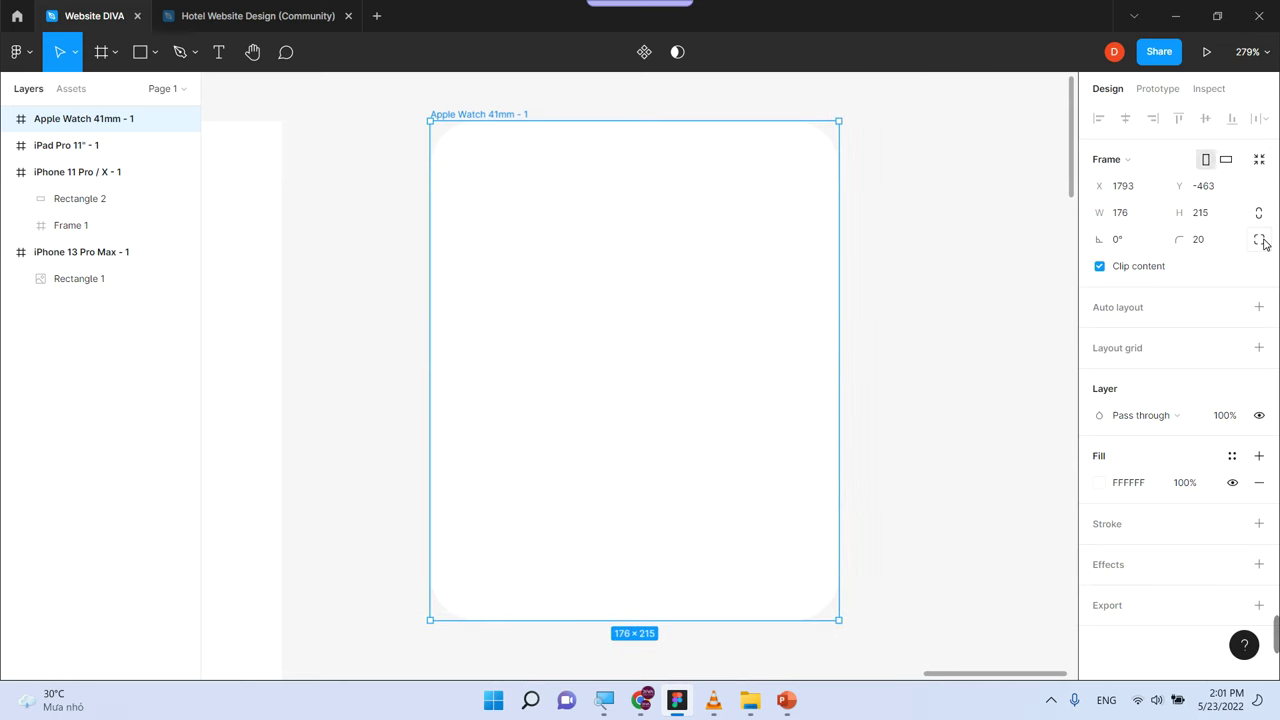
Reset the Apple Watch frame's shared corner radius to 0
{"action": "left_click", "coordinate": [1259, 241]}
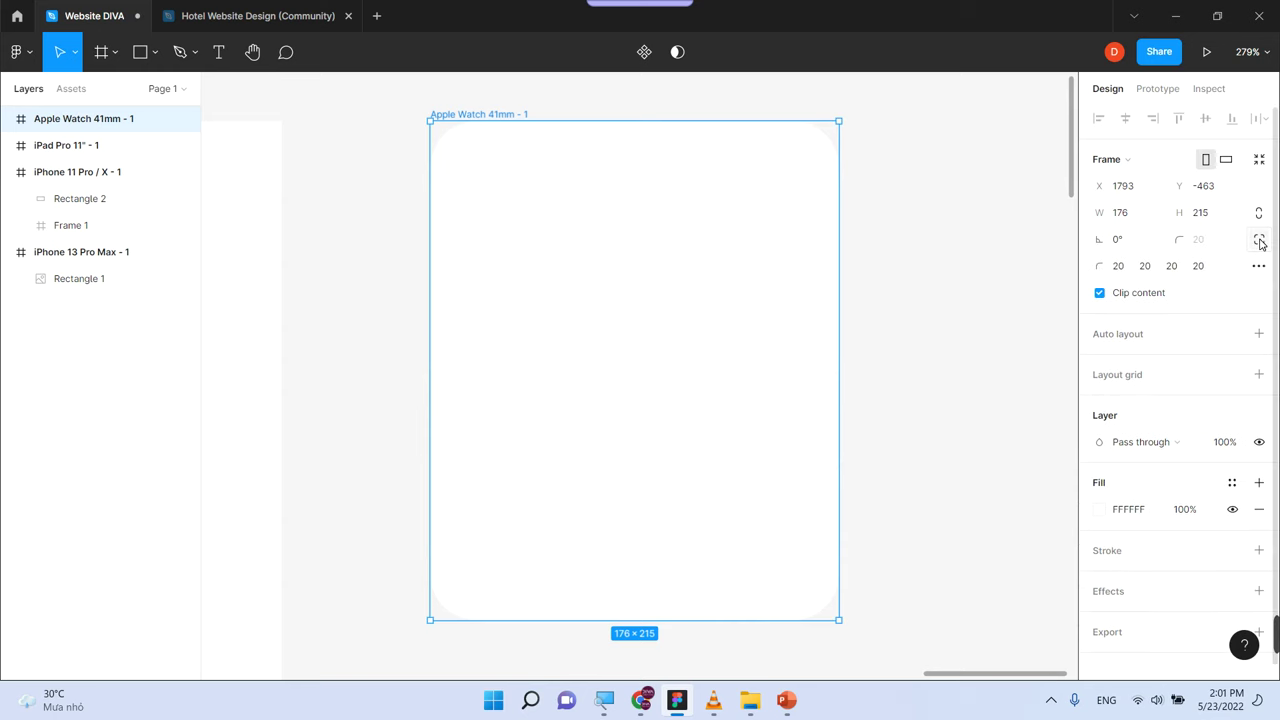
{"action": "left_click", "coordinate": [1259, 241]}
{"action": "left_click", "coordinate": [1259, 241]}
{"action": "left_click", "coordinate": [1259, 245]}
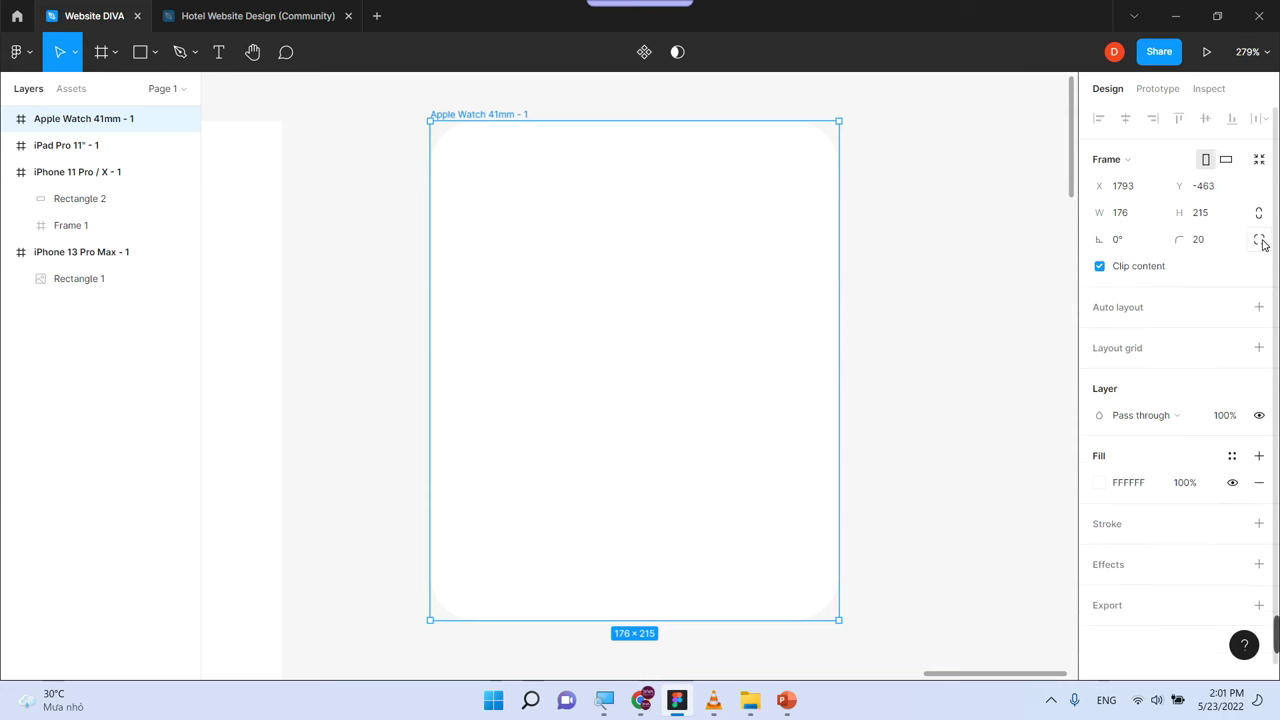
{"action": "left_click", "coordinate": [1197, 242]}
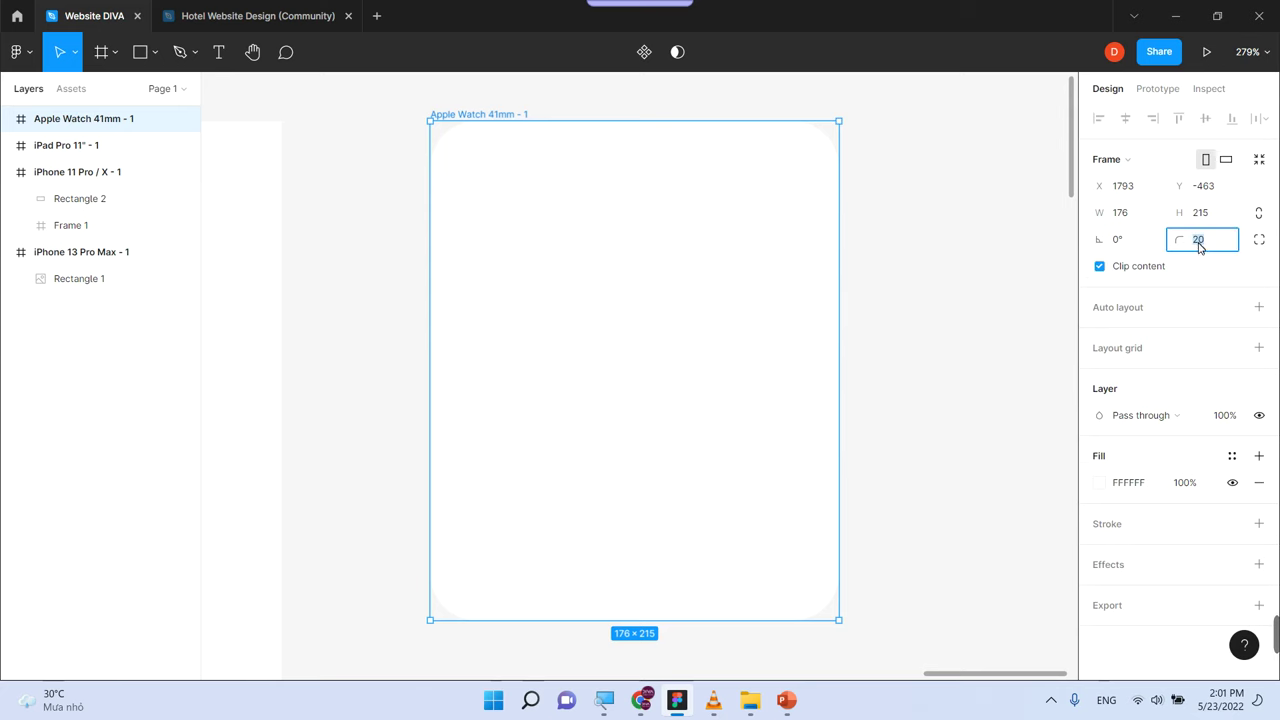
{"action": "type", "text": "0"}
{"action": "key", "text": "Return"}
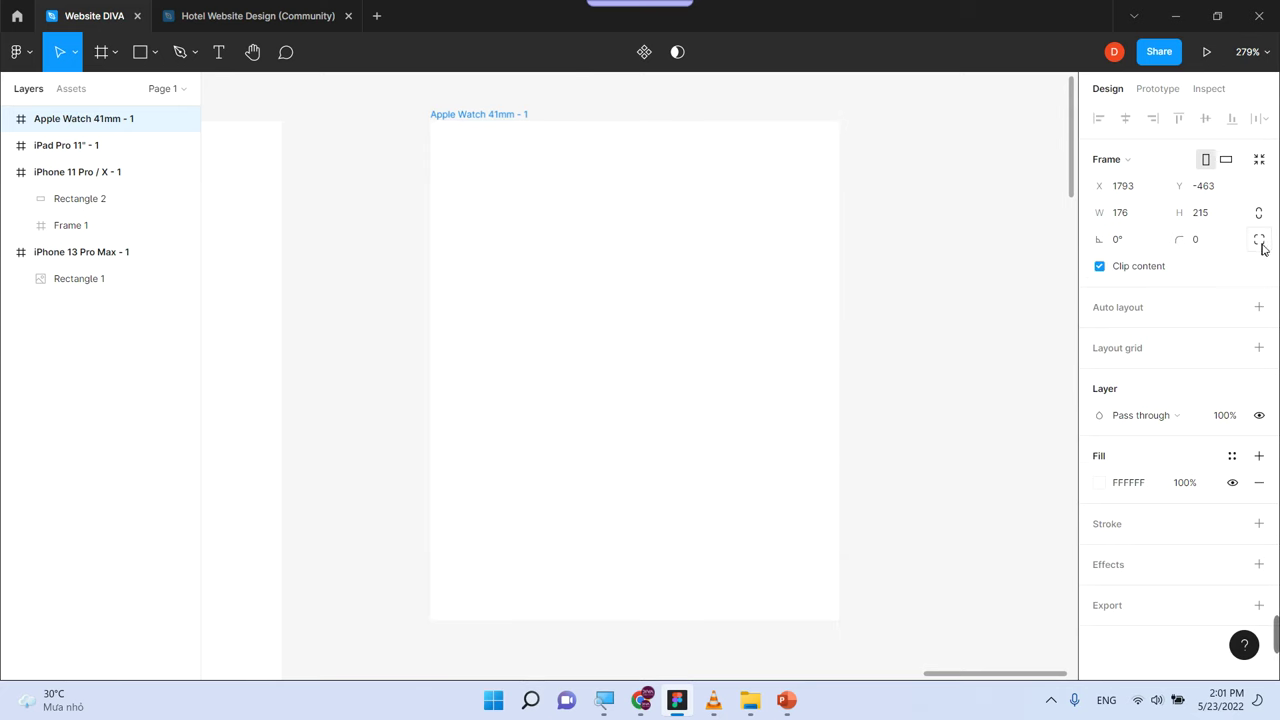
Switch to independent corners and set the top-right corner radius to 10
{"action": "left_click", "coordinate": [1258, 243]}
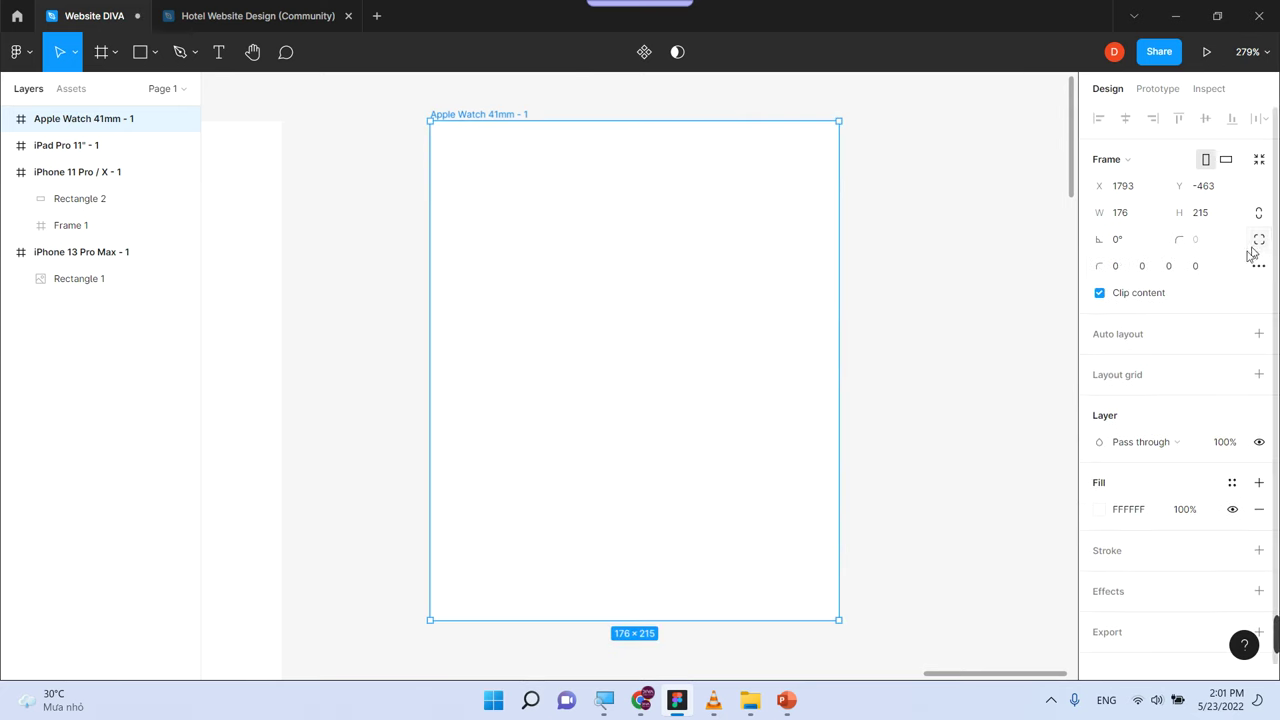
{"action": "left_click", "coordinate": [1142, 269]}
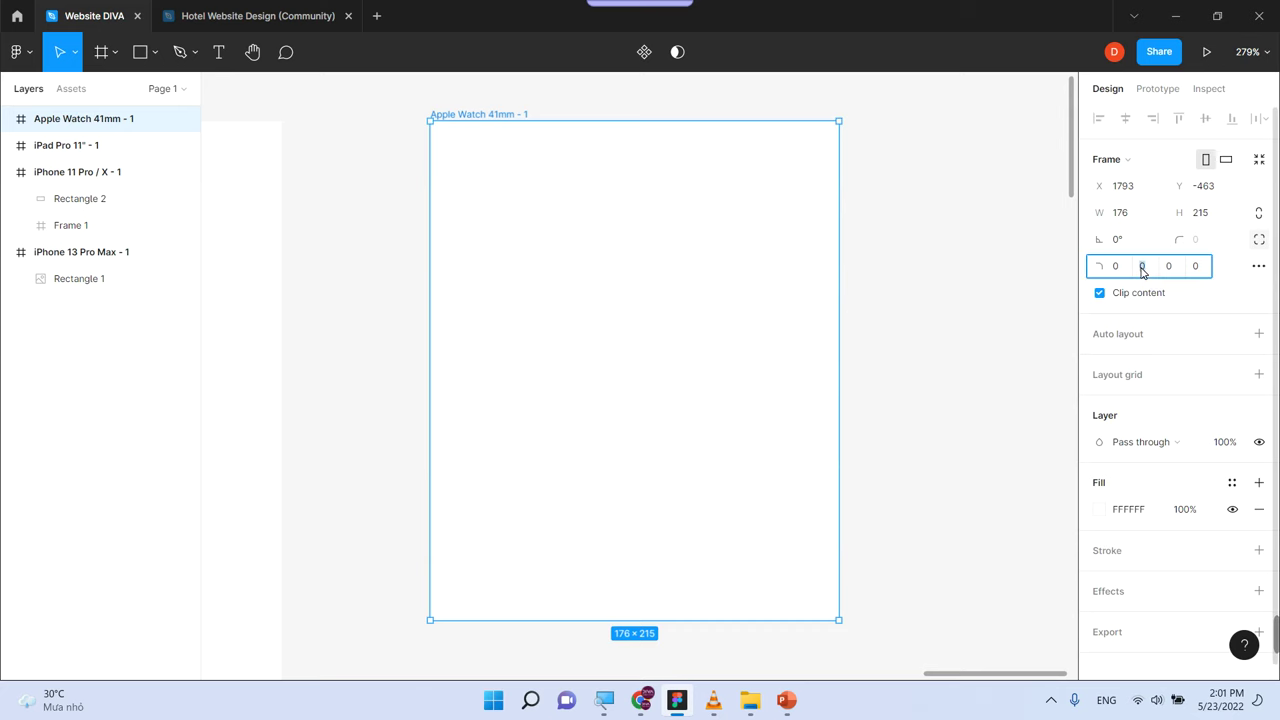
{"action": "type", "text": "10"}
{"action": "key", "text": "Return"}
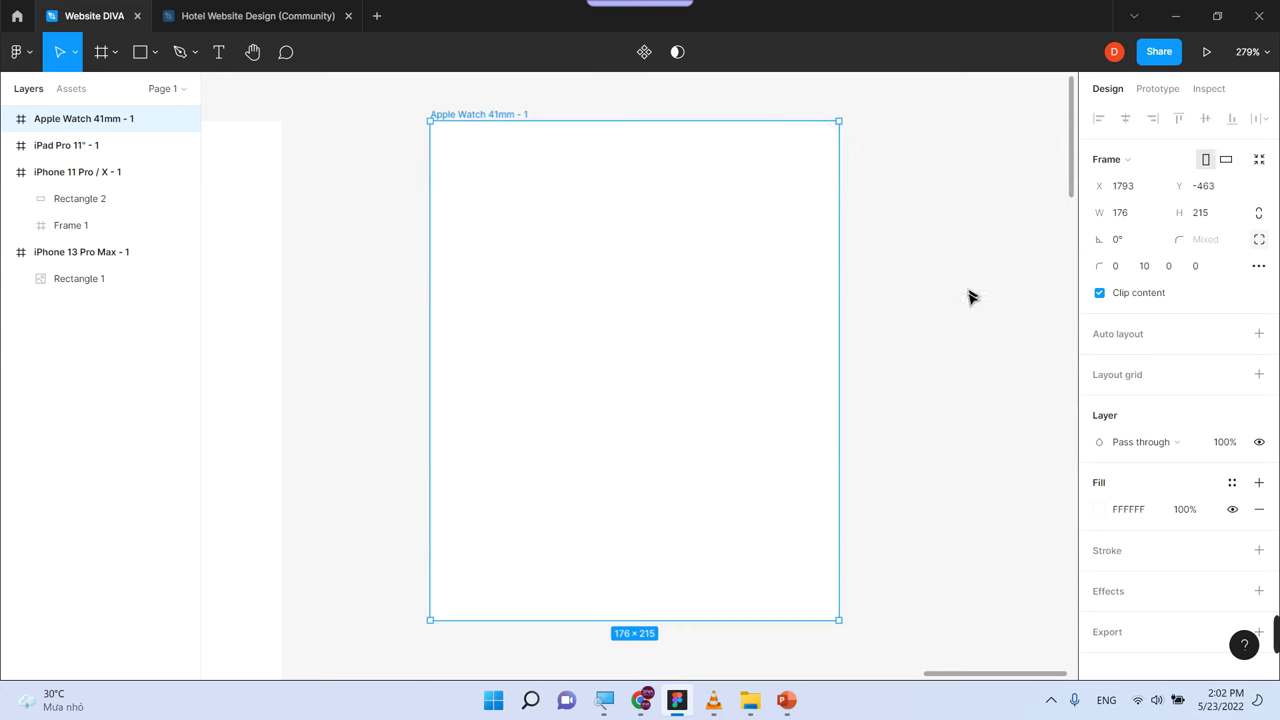
{"action": "left_click", "coordinate": [950, 299]}
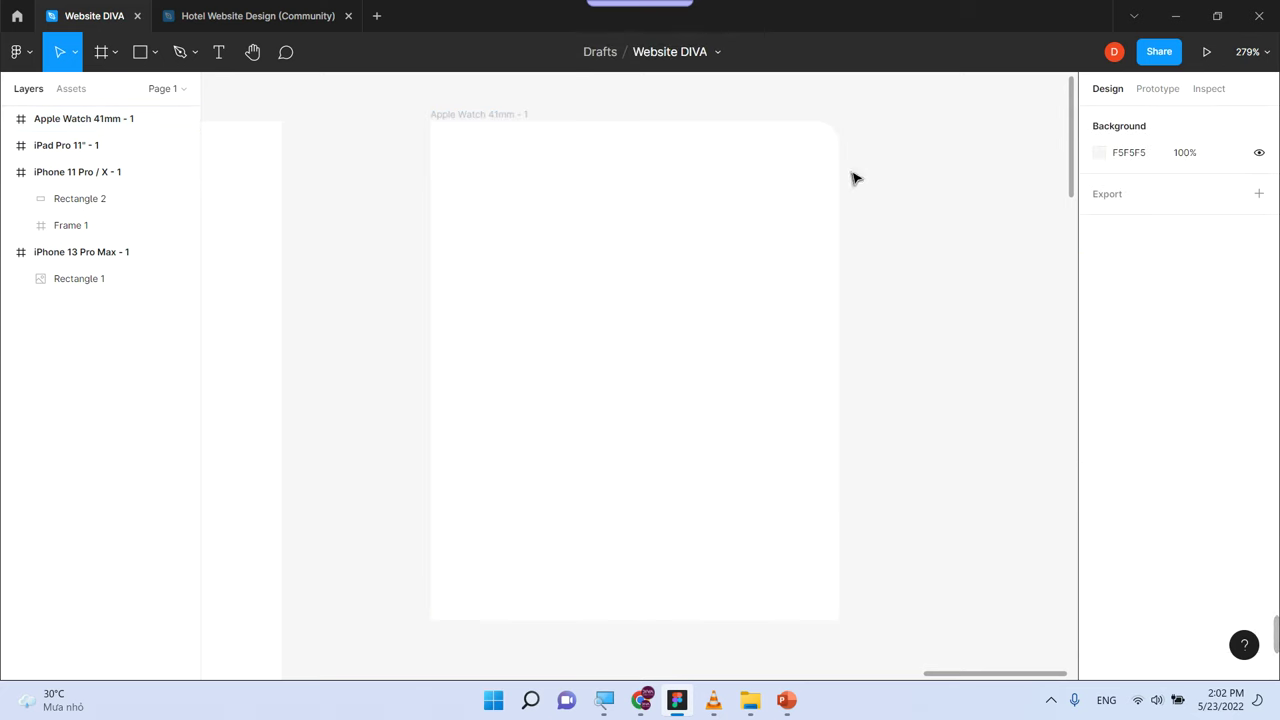
{"action": "left_click", "coordinate": [826, 136]}
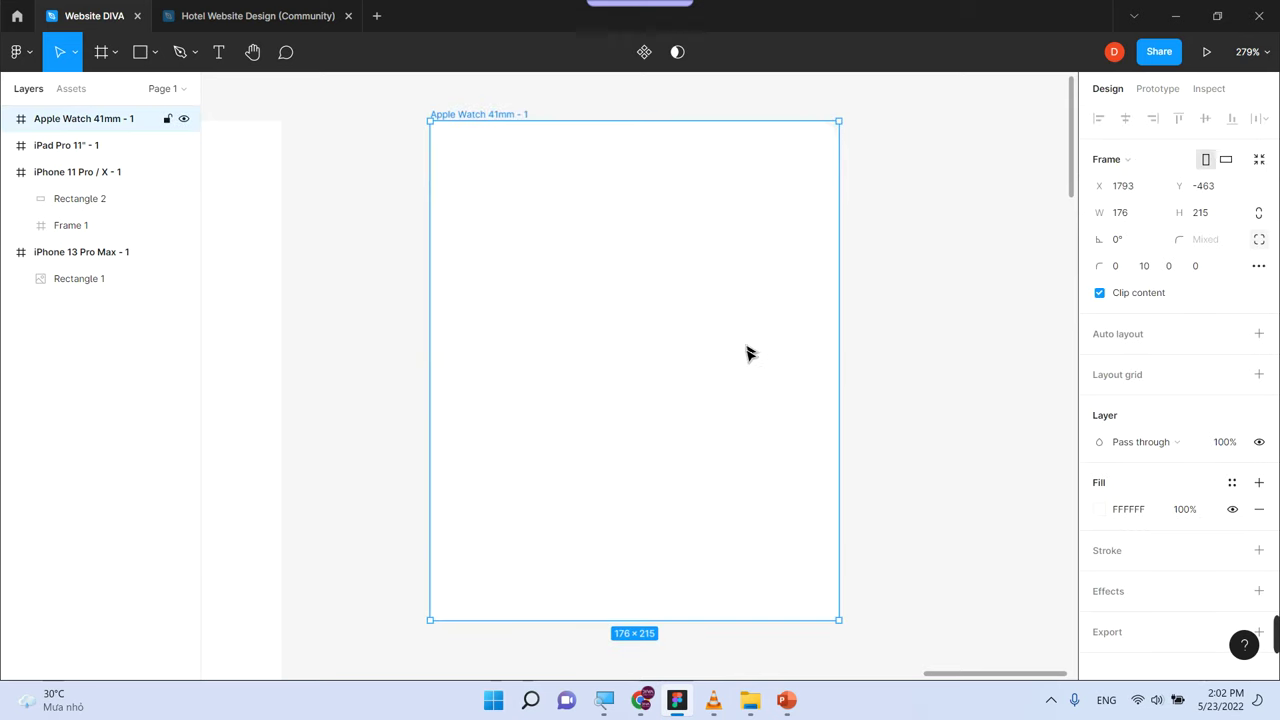
Set the fourth corner radius to 10, giving corners 0, 10, 0, 10
{"action": "left_click", "coordinate": [1195, 267]}
{"action": "type", "text": "1"}
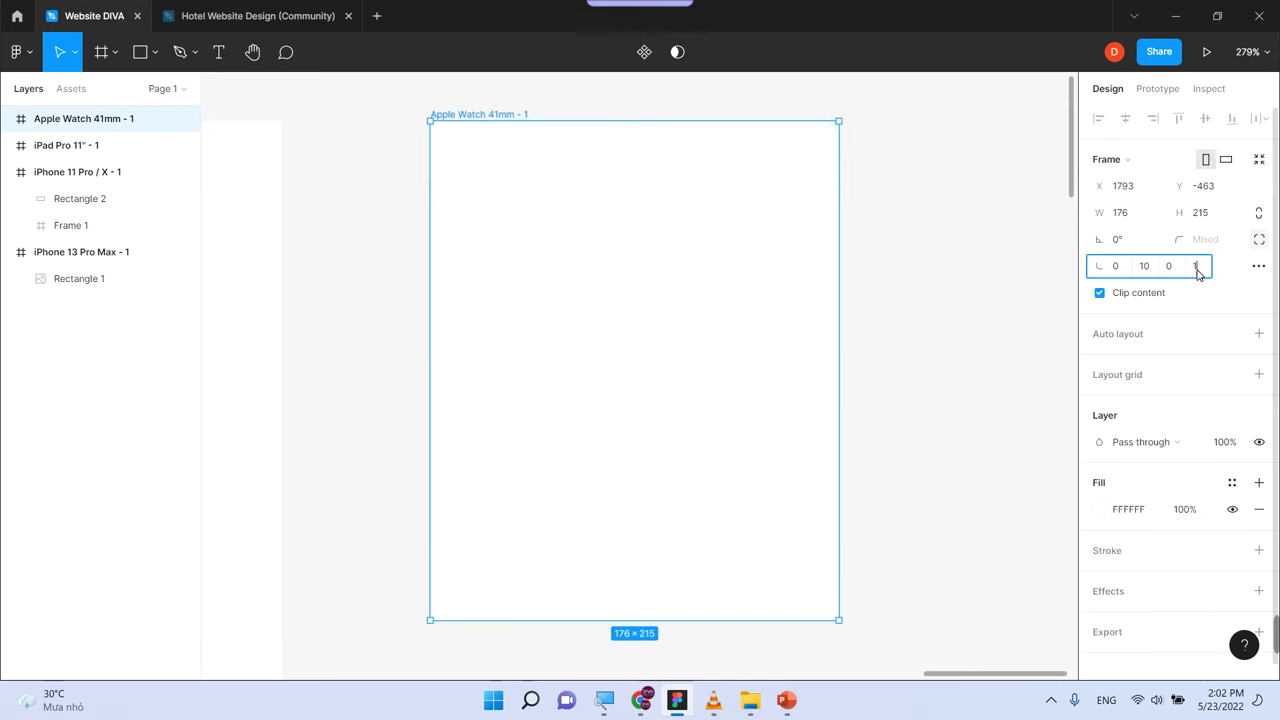
{"action": "type", "text": "0"}
{"action": "key", "text": "Return"}
{"action": "left_click", "coordinate": [957, 405]}
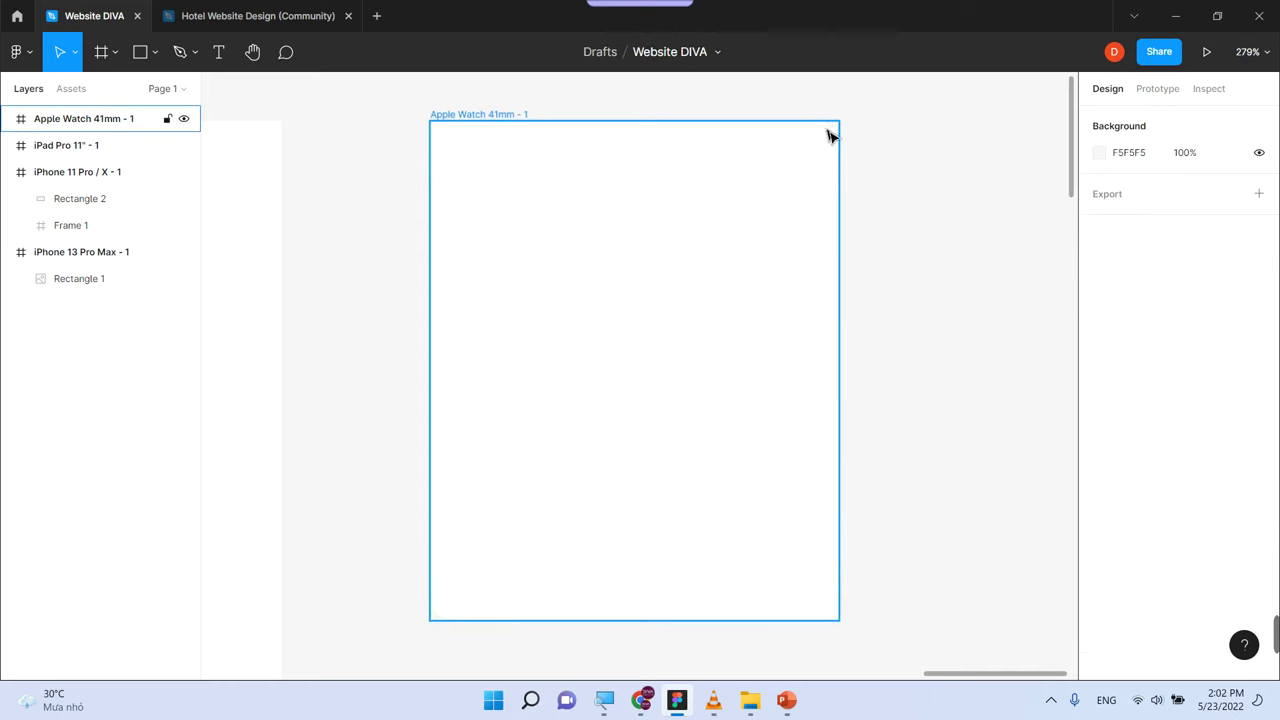
{"action": "left_click", "coordinate": [786, 700]}
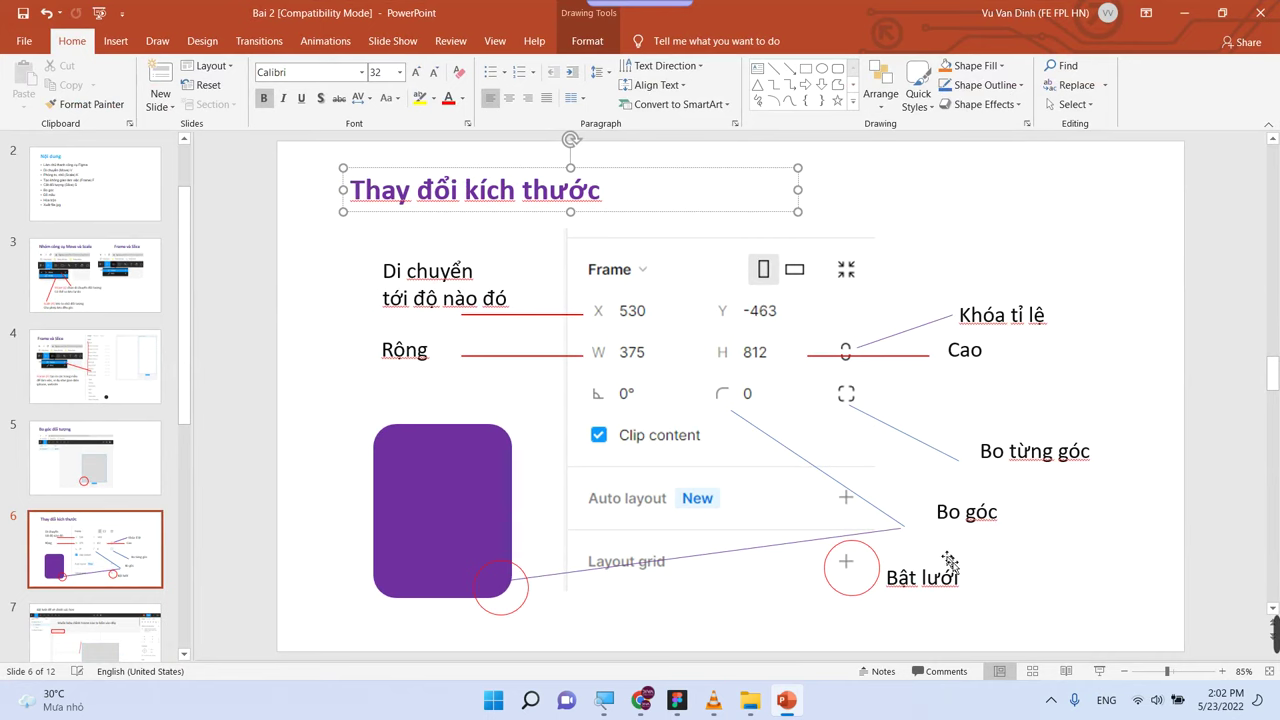
{"action": "left_click", "coordinate": [789, 700]}
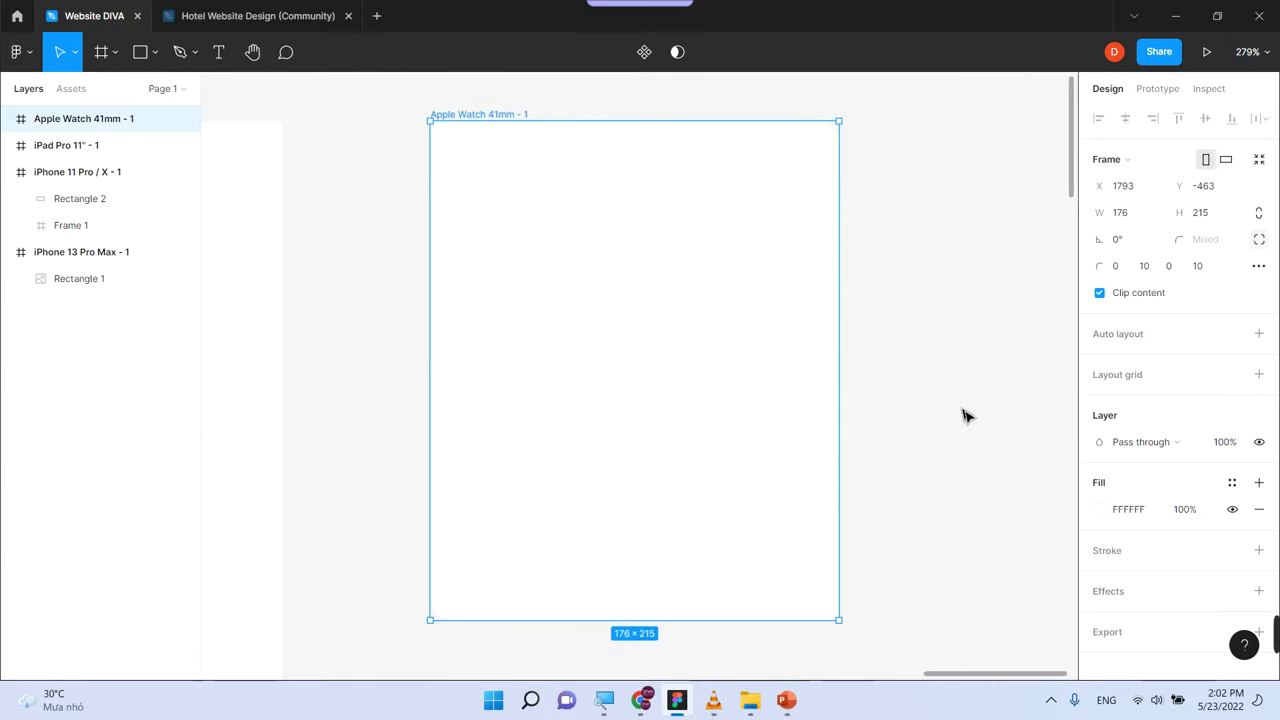
Add the default 10px layout grid to the Apple Watch 41mm - 1 frame
{"action": "left_click", "coordinate": [960, 417]}
{"action": "left_click", "coordinate": [783, 408]}
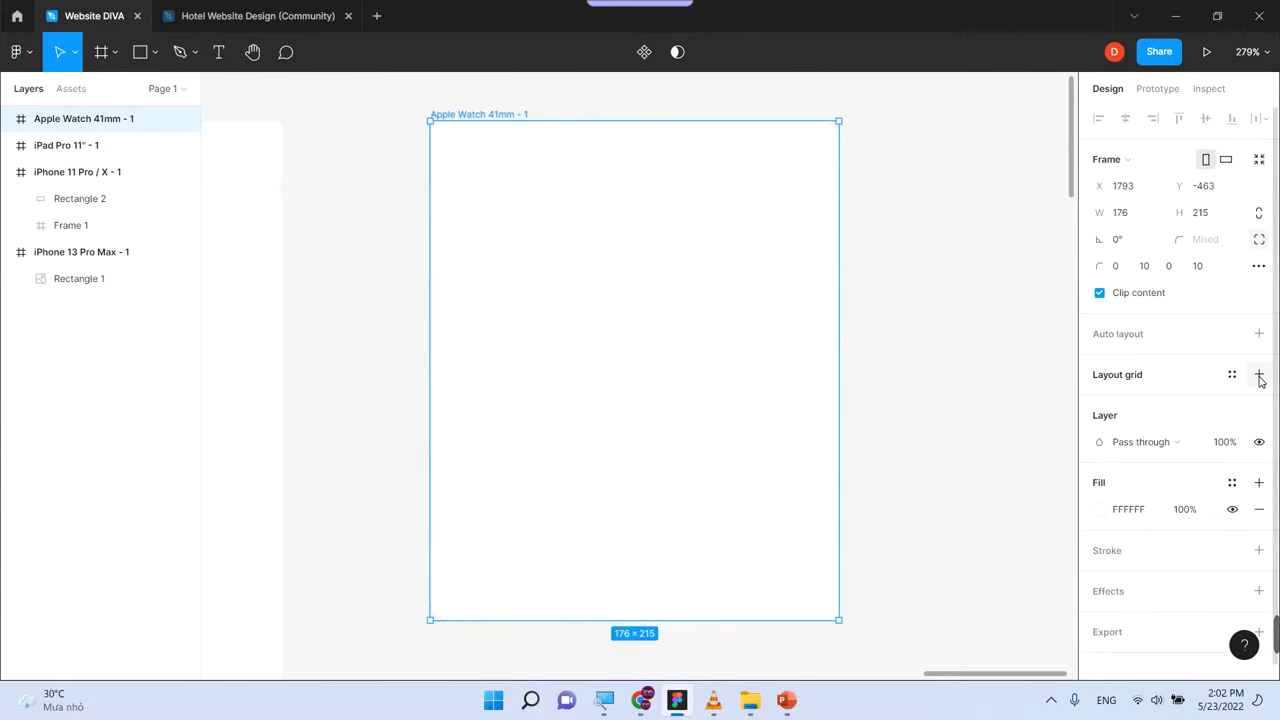
{"action": "left_click", "coordinate": [1258, 374]}
{"action": "left_click", "coordinate": [950, 375]}
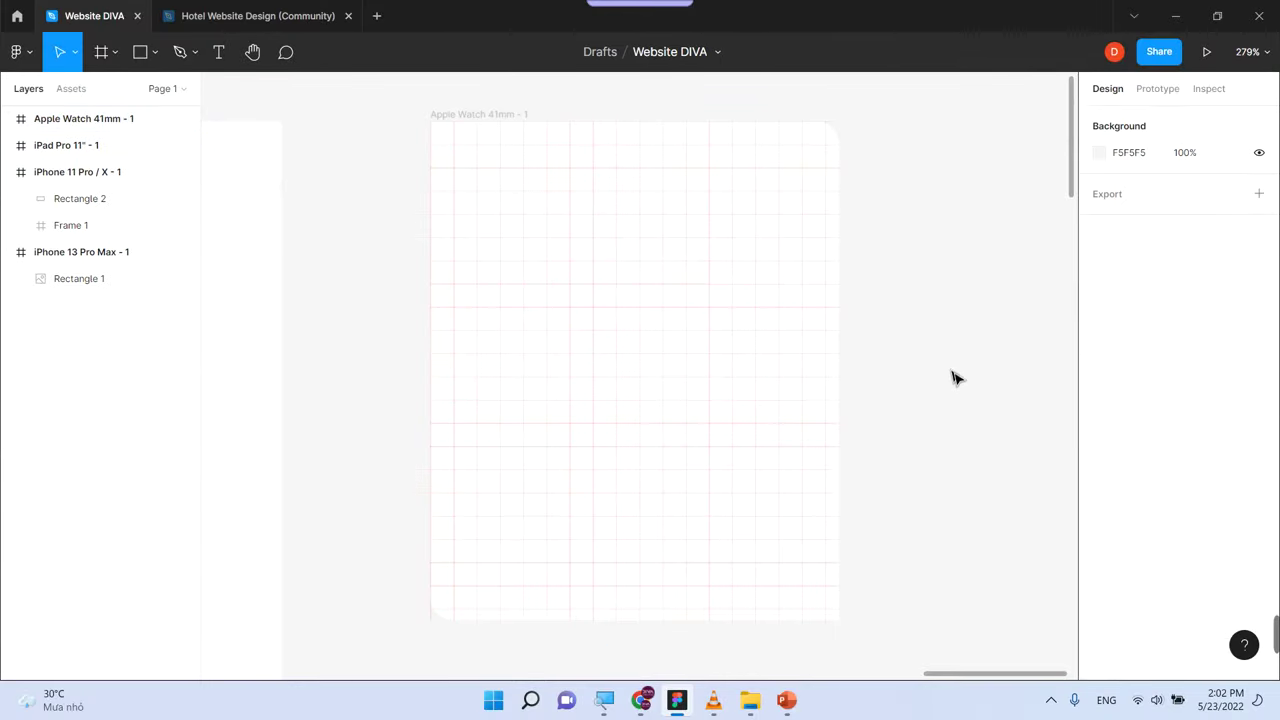
{"action": "left_click", "coordinate": [714, 338]}
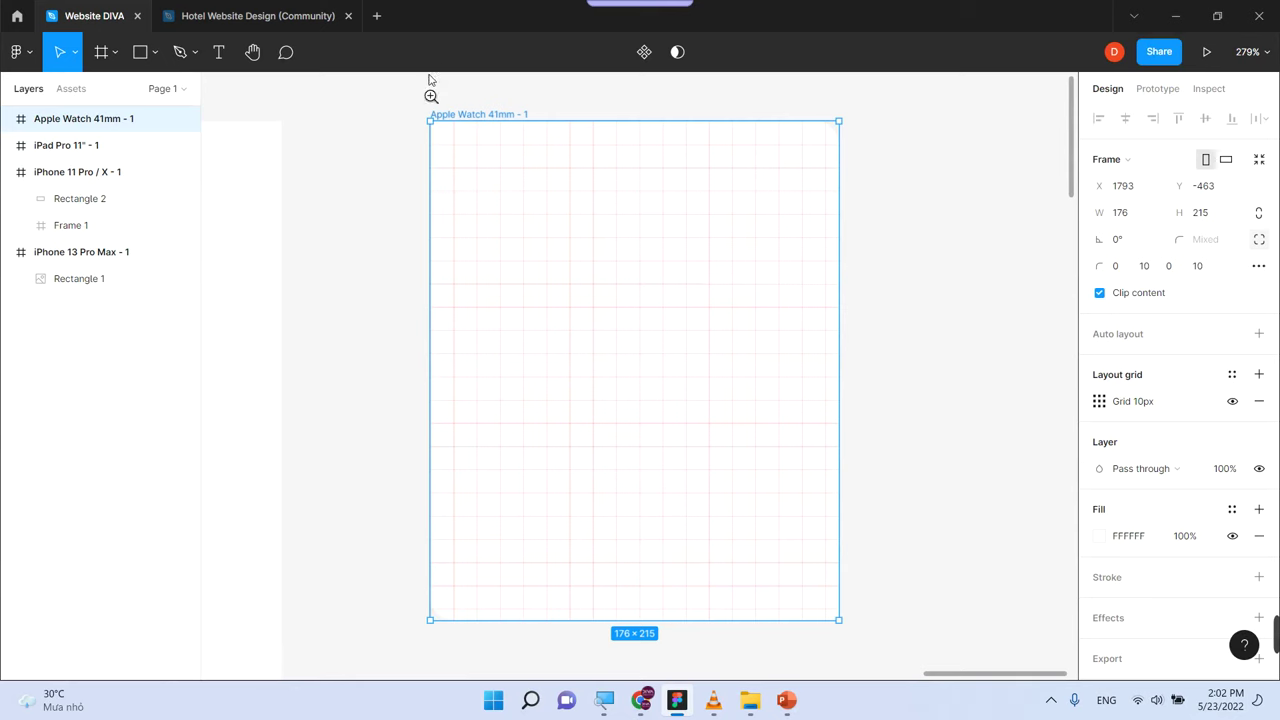
{"action": "left_click_drag", "start_coordinate": [412, 114], "coordinate": [912, 332]}
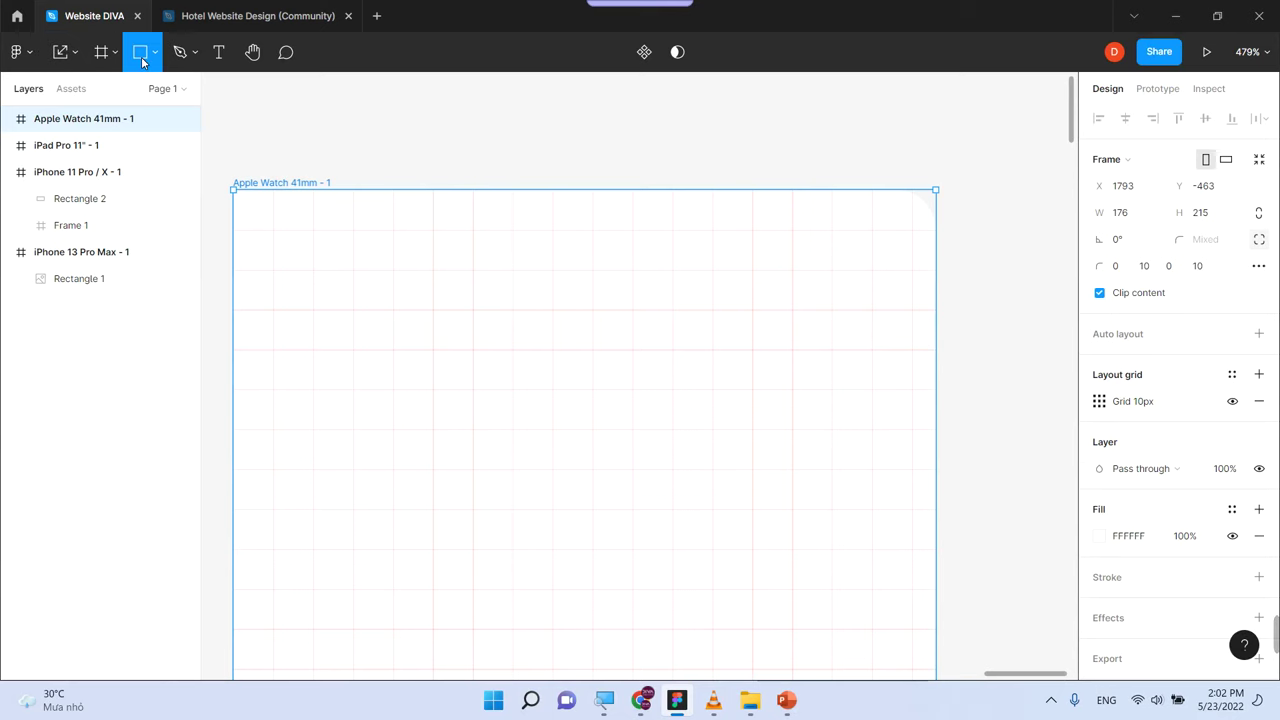
Draw a 90×50 grey rectangle inside the Apple Watch frame
{"action": "left_click", "coordinate": [152, 54]}
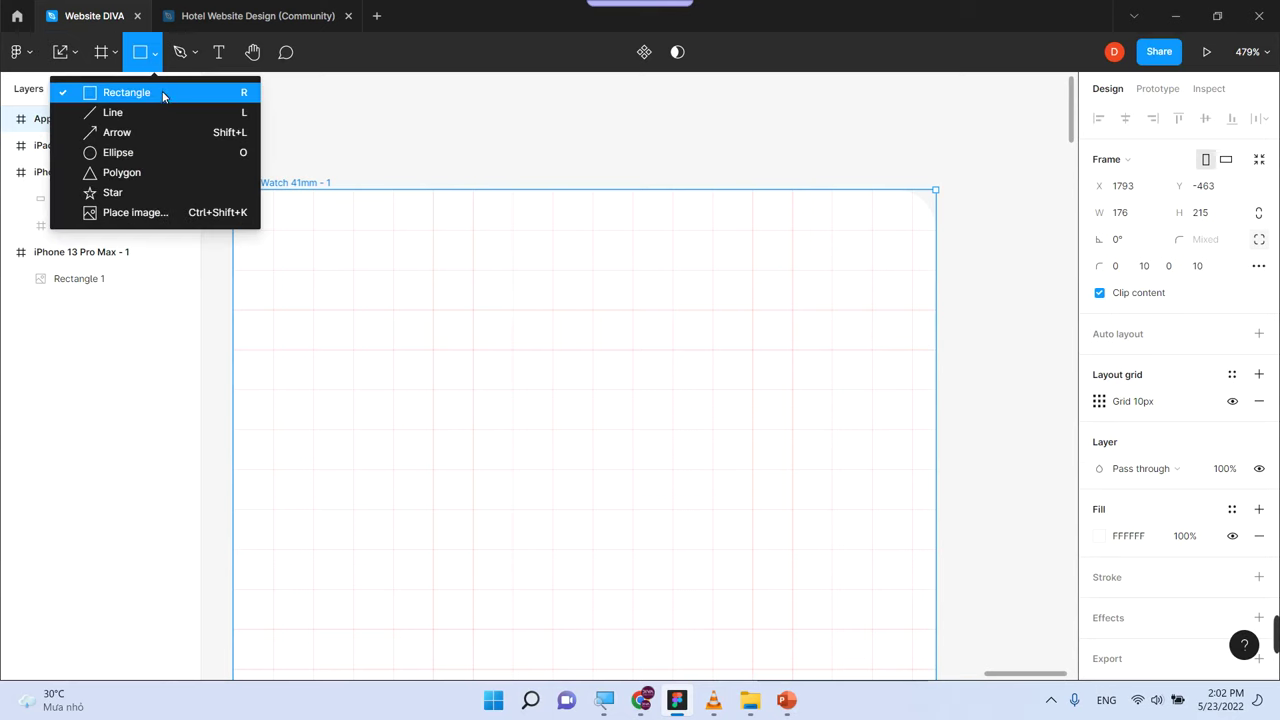
{"action": "left_click", "coordinate": [163, 93]}
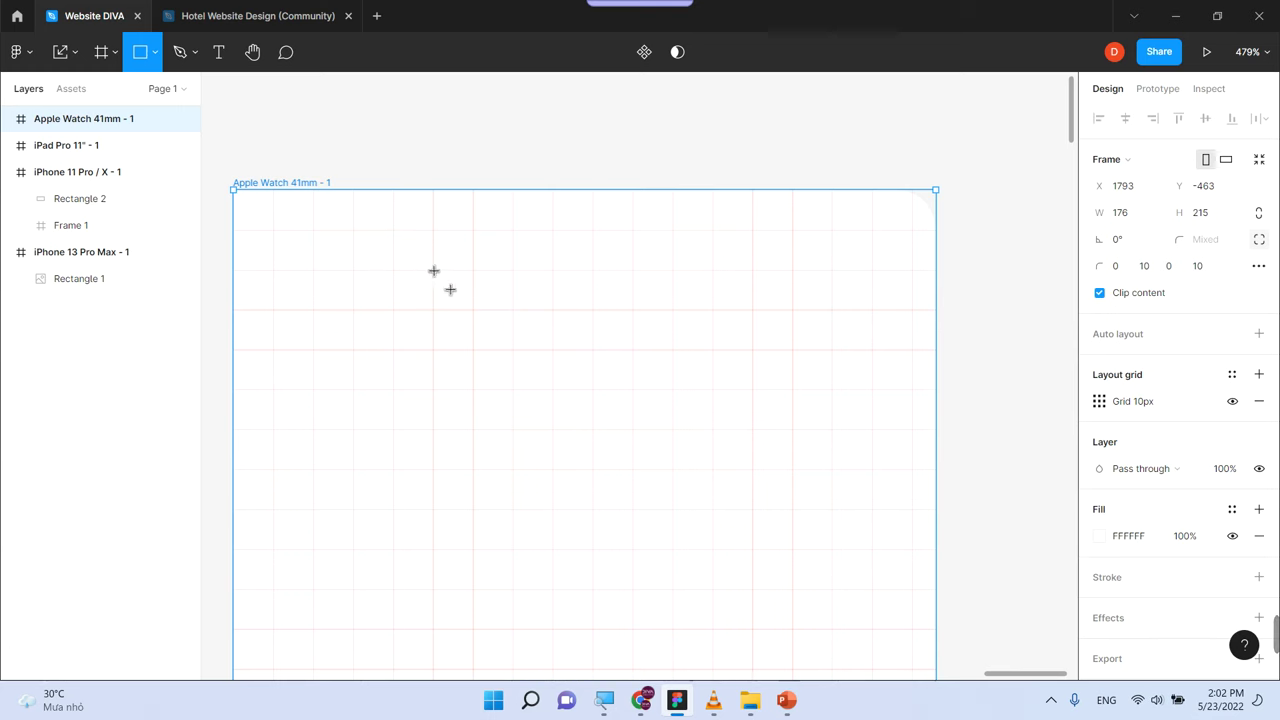
{"action": "left_click_drag", "start_coordinate": [433, 270], "coordinate": [792, 468]}
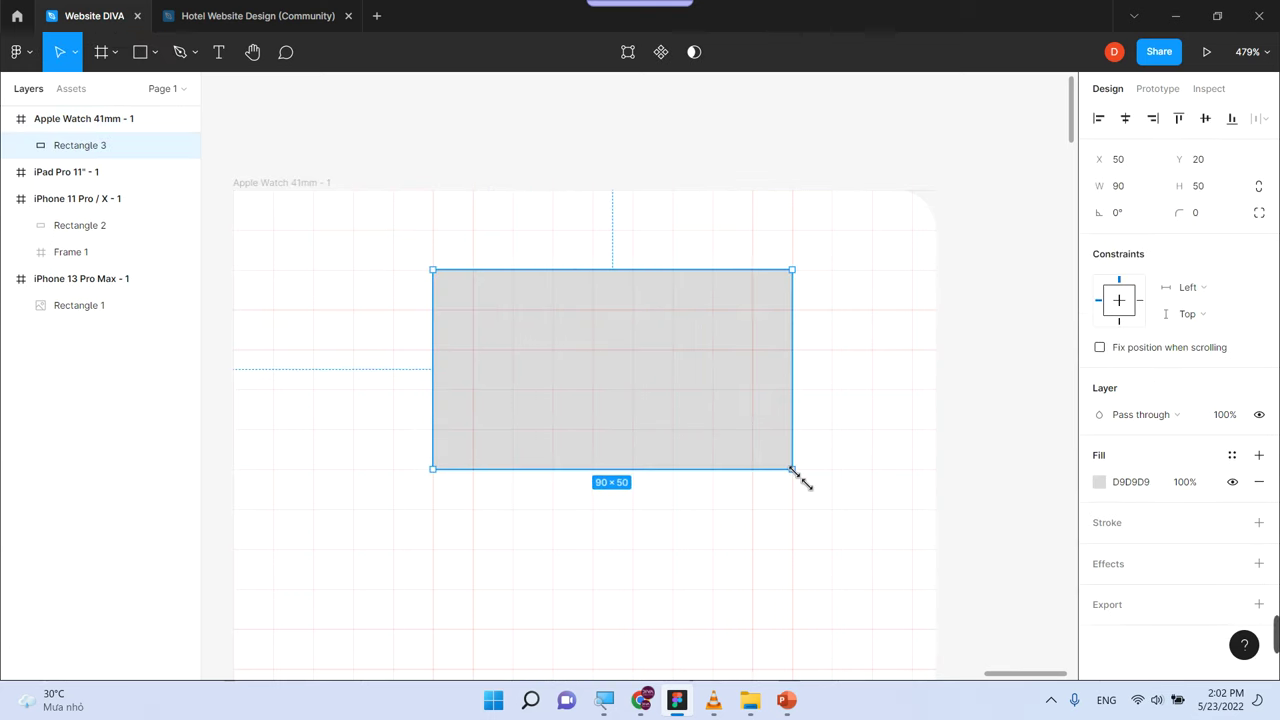
{"action": "left_click", "coordinate": [1008, 232]}
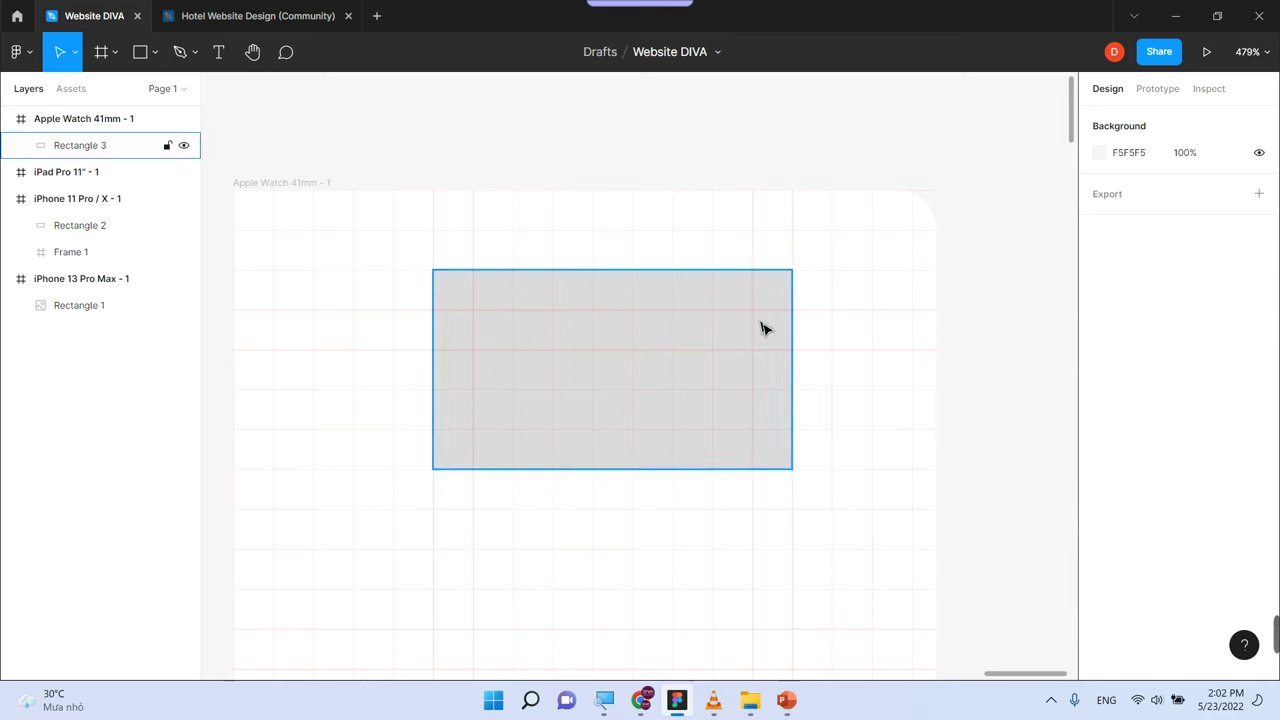
{"action": "left_click", "coordinate": [762, 328]}
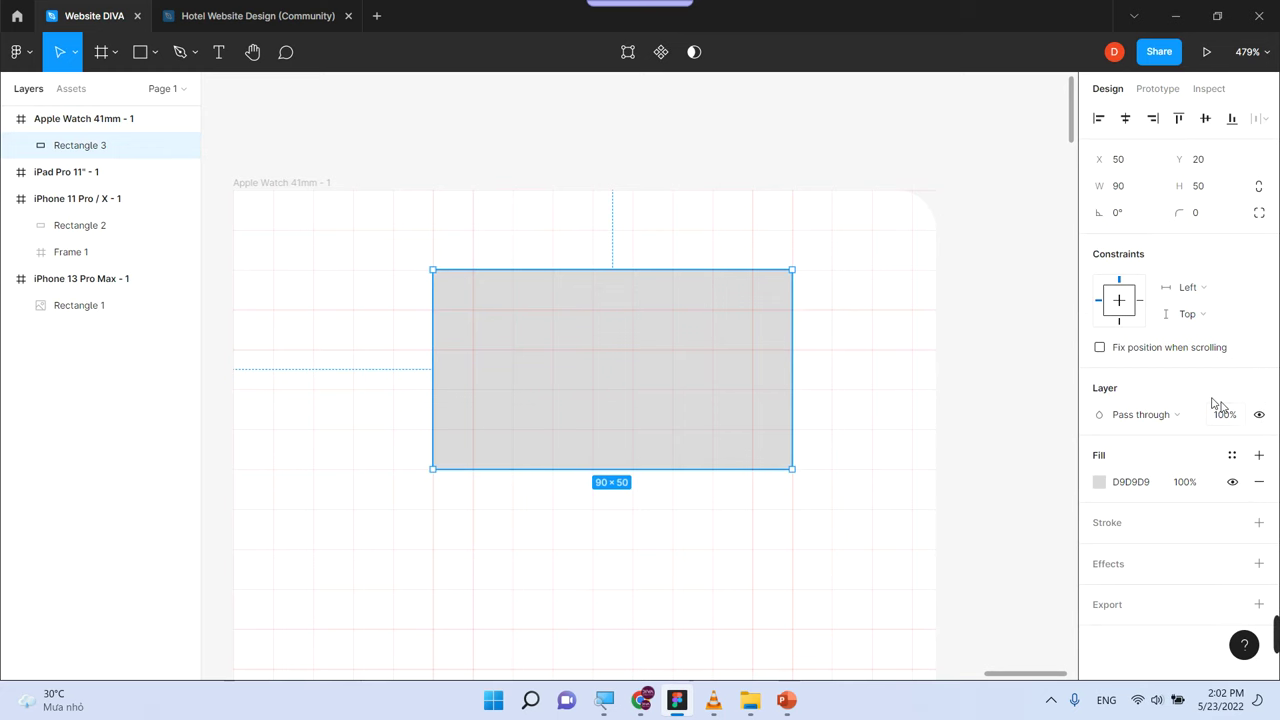
Remove the 10px layout grid from the Apple Watch 41mm - 1 frame
{"action": "left_click", "coordinate": [878, 306]}
{"action": "left_click", "coordinate": [266, 182]}
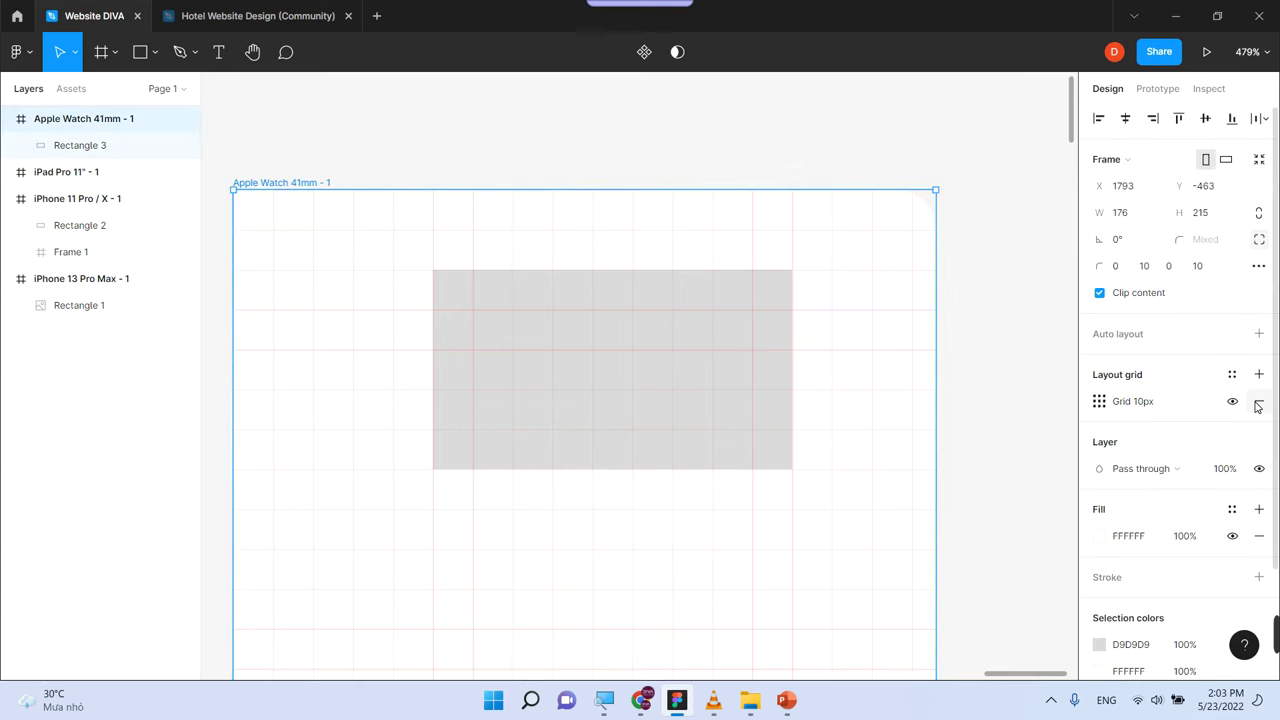
{"action": "left_click", "coordinate": [1258, 401]}
Bring PowerPoint forward and advance from slide 6 to slide 7 on turning on the grid
{"action": "left_click", "coordinate": [1038, 338]}
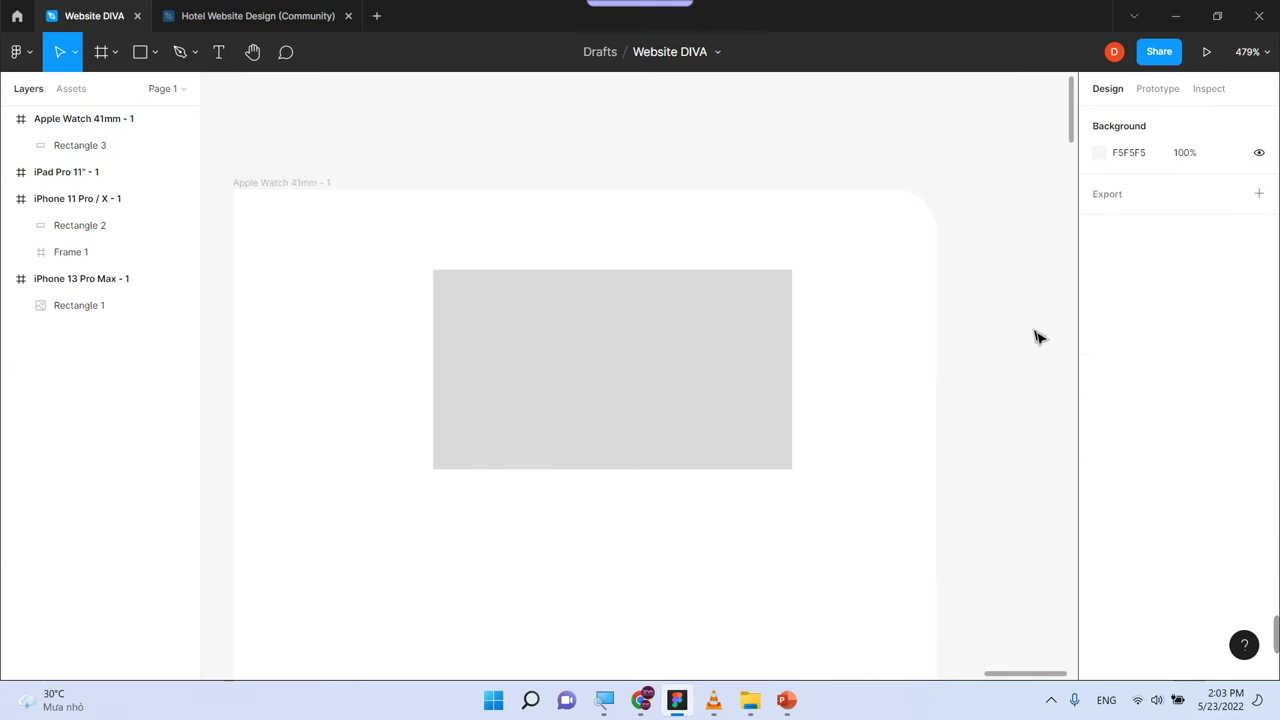
{"action": "left_click", "coordinate": [626, 380]}
{"action": "left_click", "coordinate": [793, 707]}
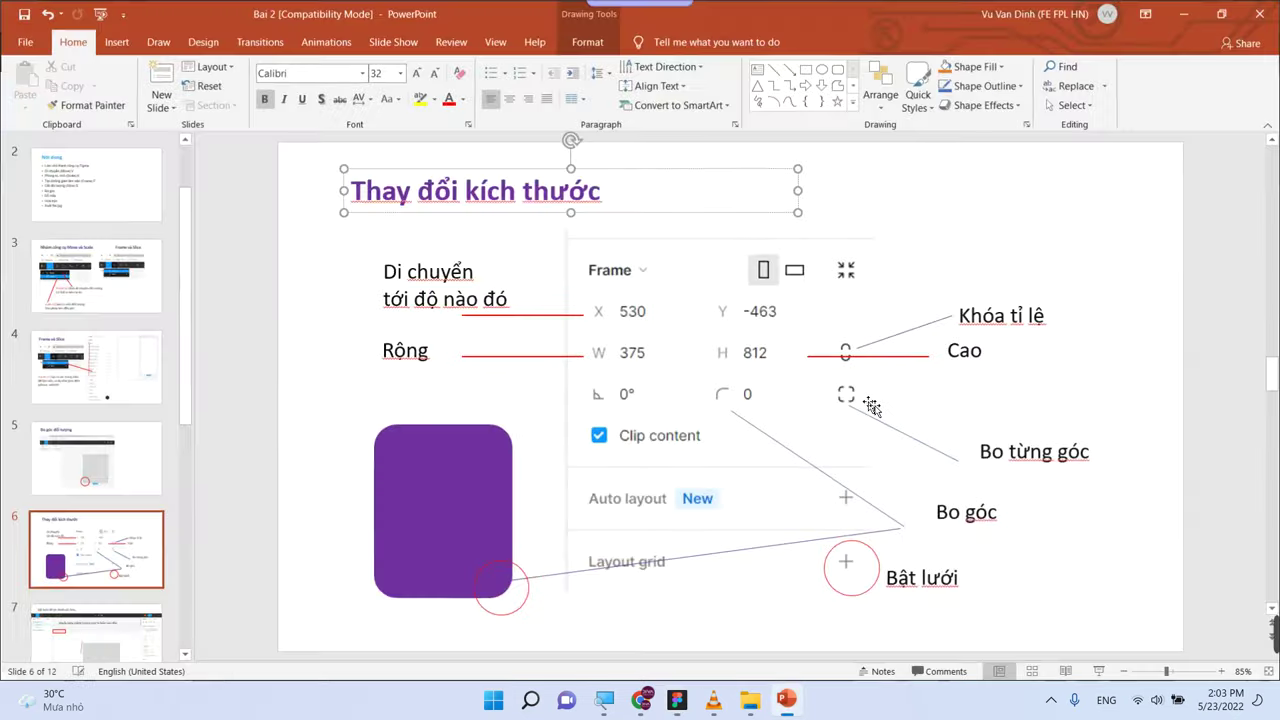
{"action": "scroll", "coordinate": [874, 400], "scroll_direction": "down", "scroll_amount": 1}
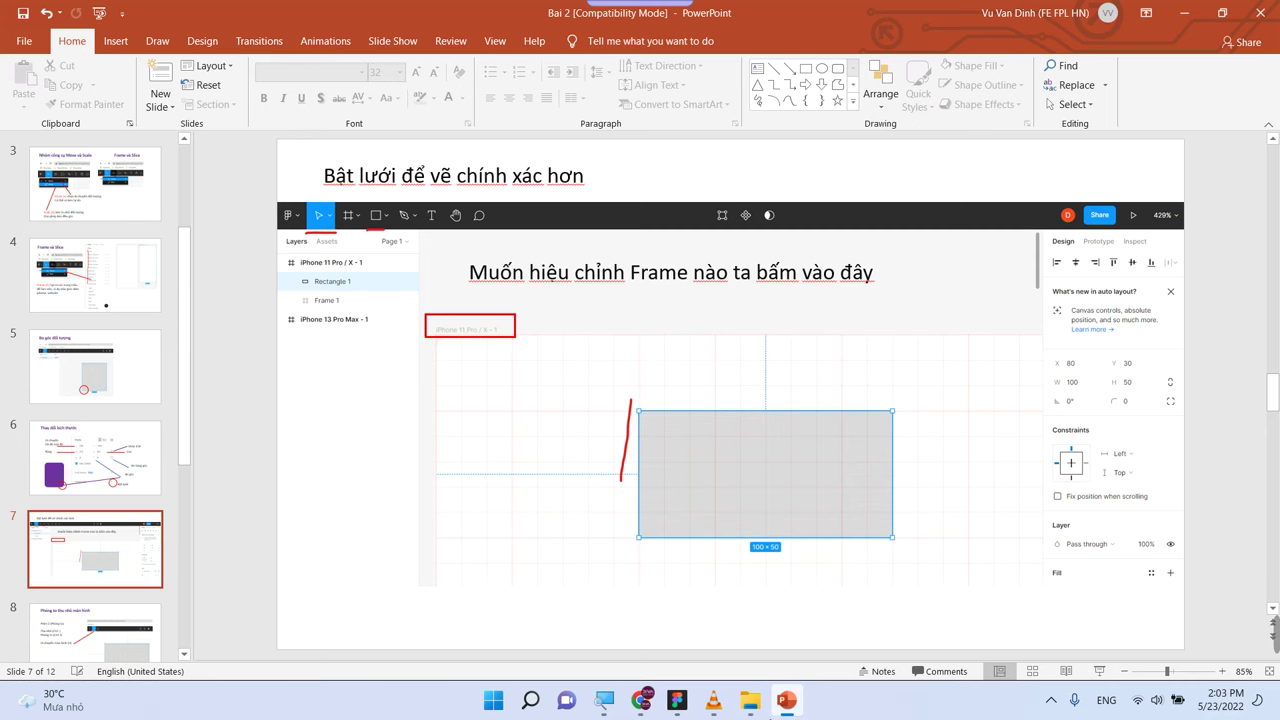
Re-add a visible 10px layout grid to the Apple Watch 41mm - 1 frame in Figma
{"action": "left_click", "coordinate": [784, 704]}
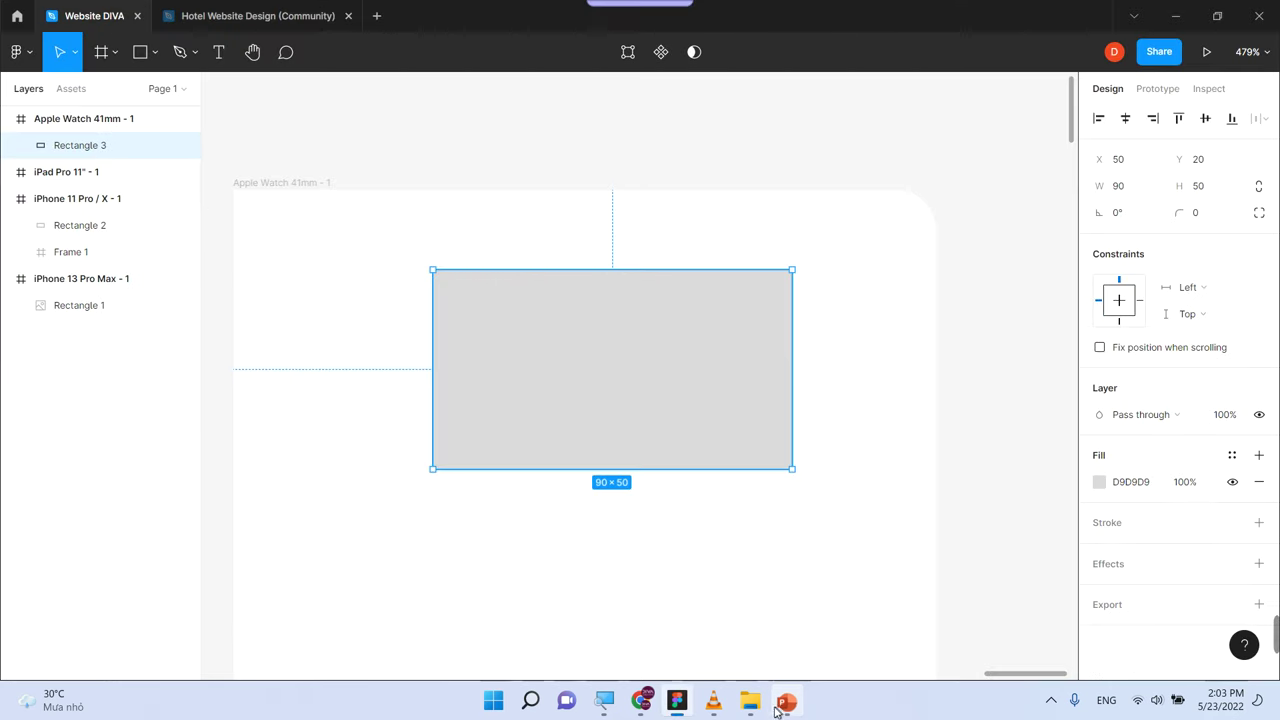
{"action": "left_click", "coordinate": [258, 185]}
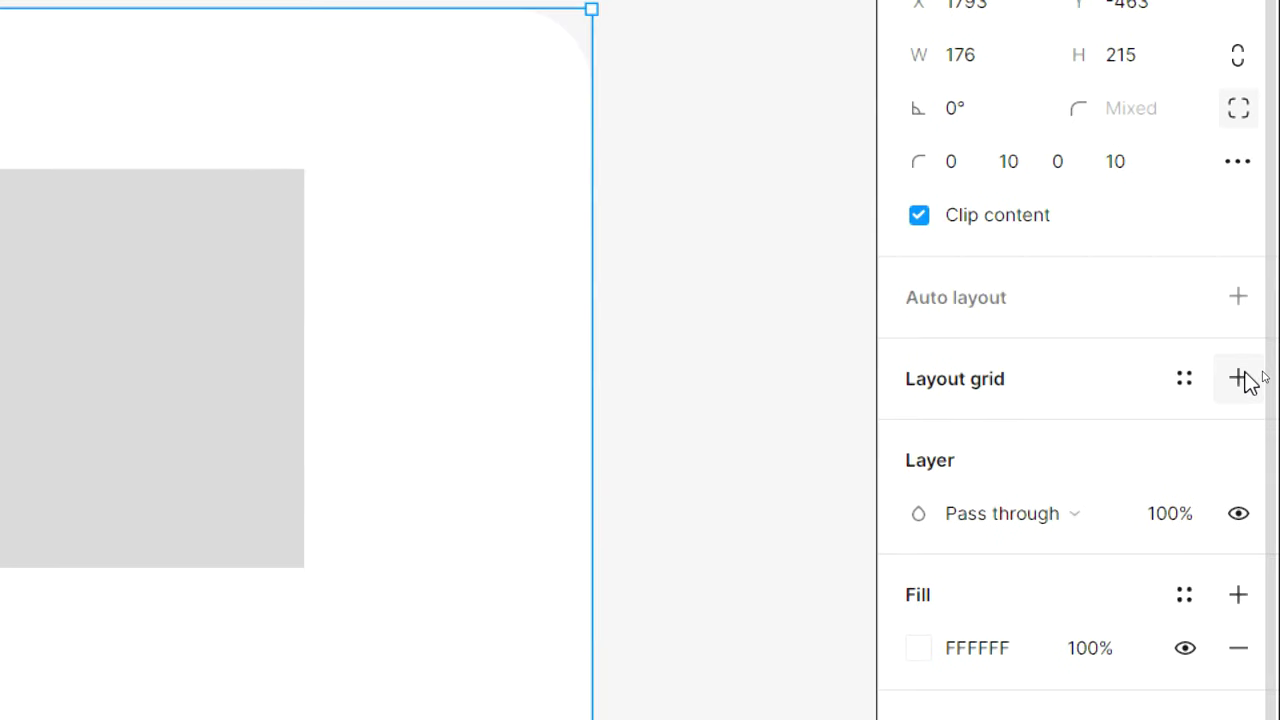
{"action": "left_click", "coordinate": [1240, 379]}
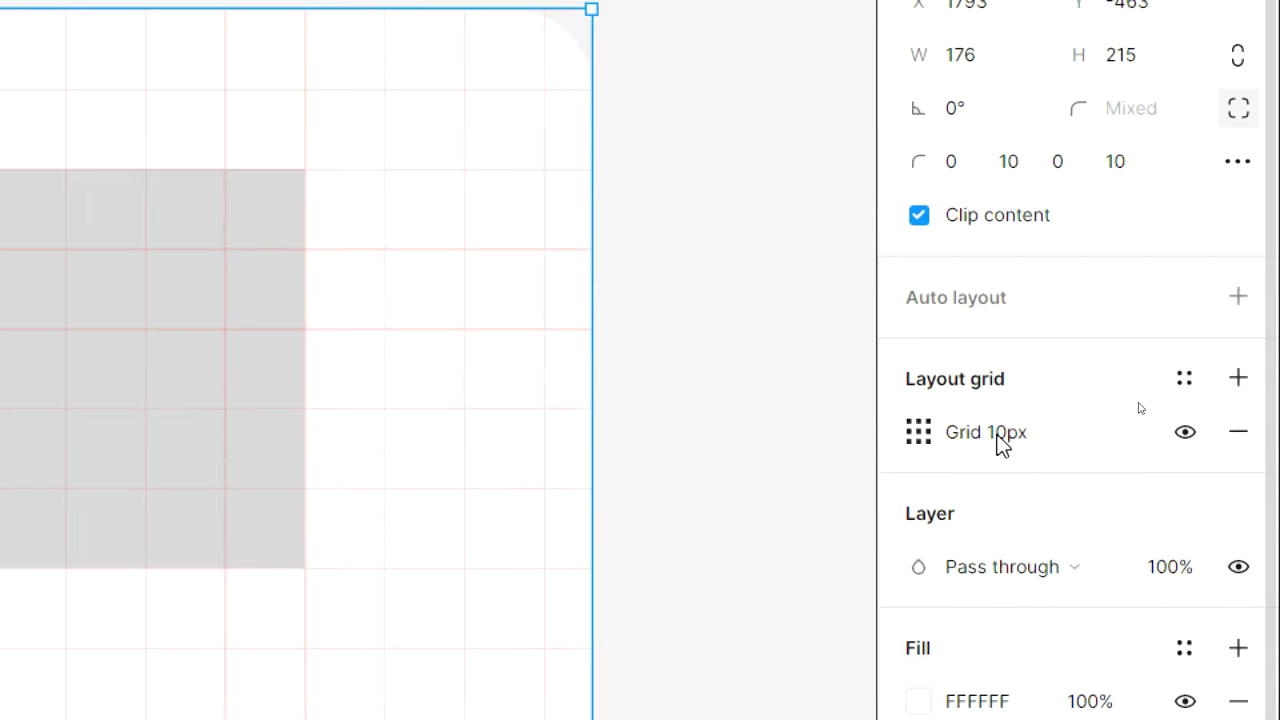
{"action": "left_click", "coordinate": [1186, 436]}
{"action": "left_click", "coordinate": [1186, 436]}
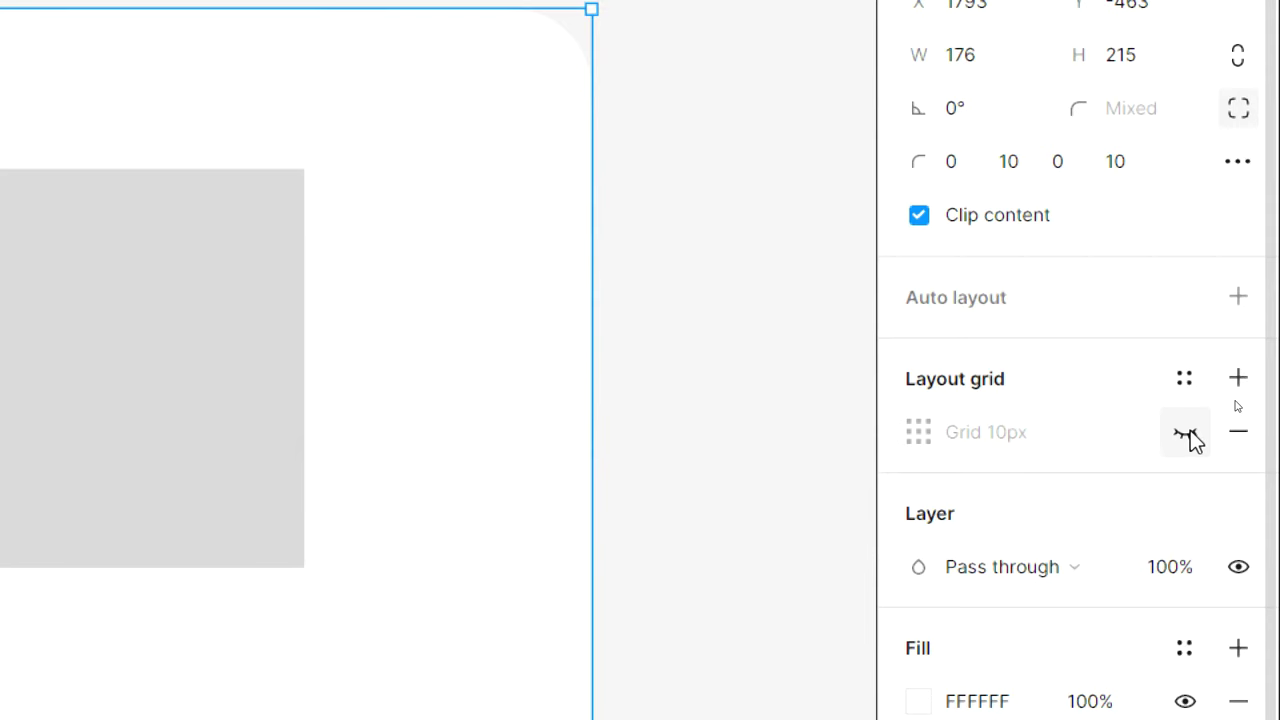
{"action": "left_click", "coordinate": [1188, 436]}
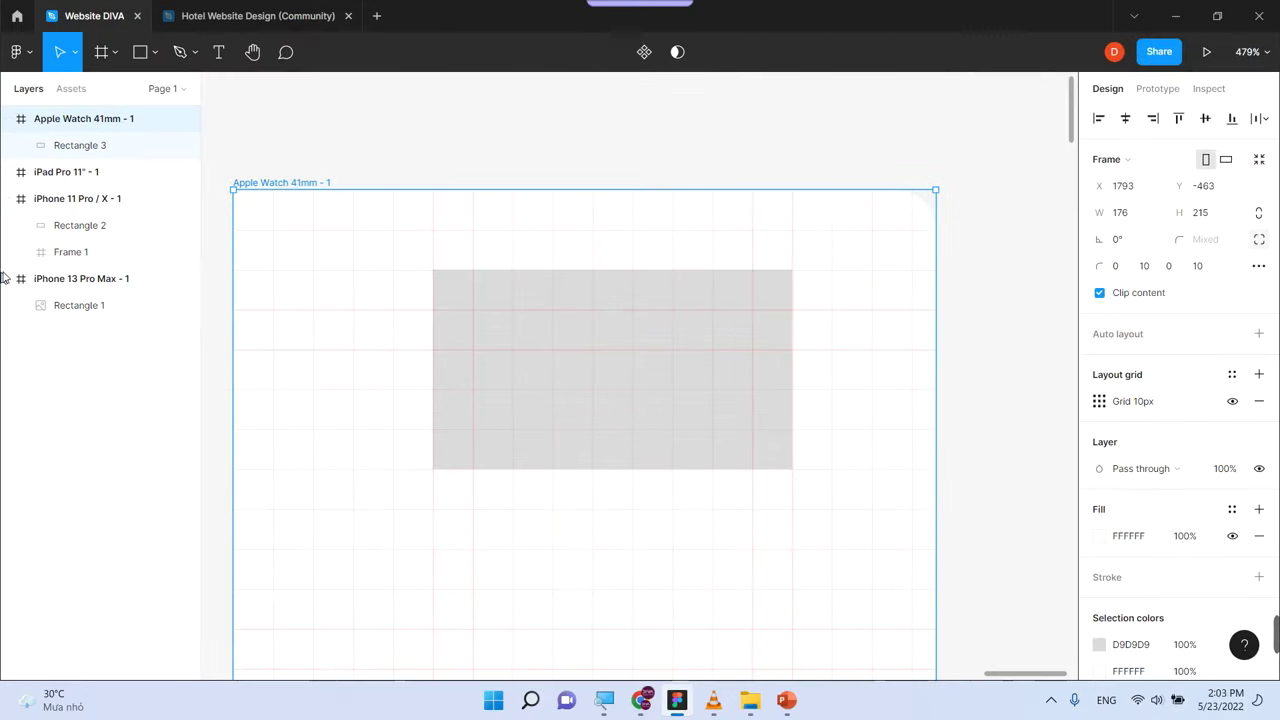
Add a layout grid to the iPad Pro 11" - 1 frame, then advance PowerPoint to slide 8
{"action": "mouse_move", "coordinate": [81, 278]}
{"action": "key", "text": "super"}
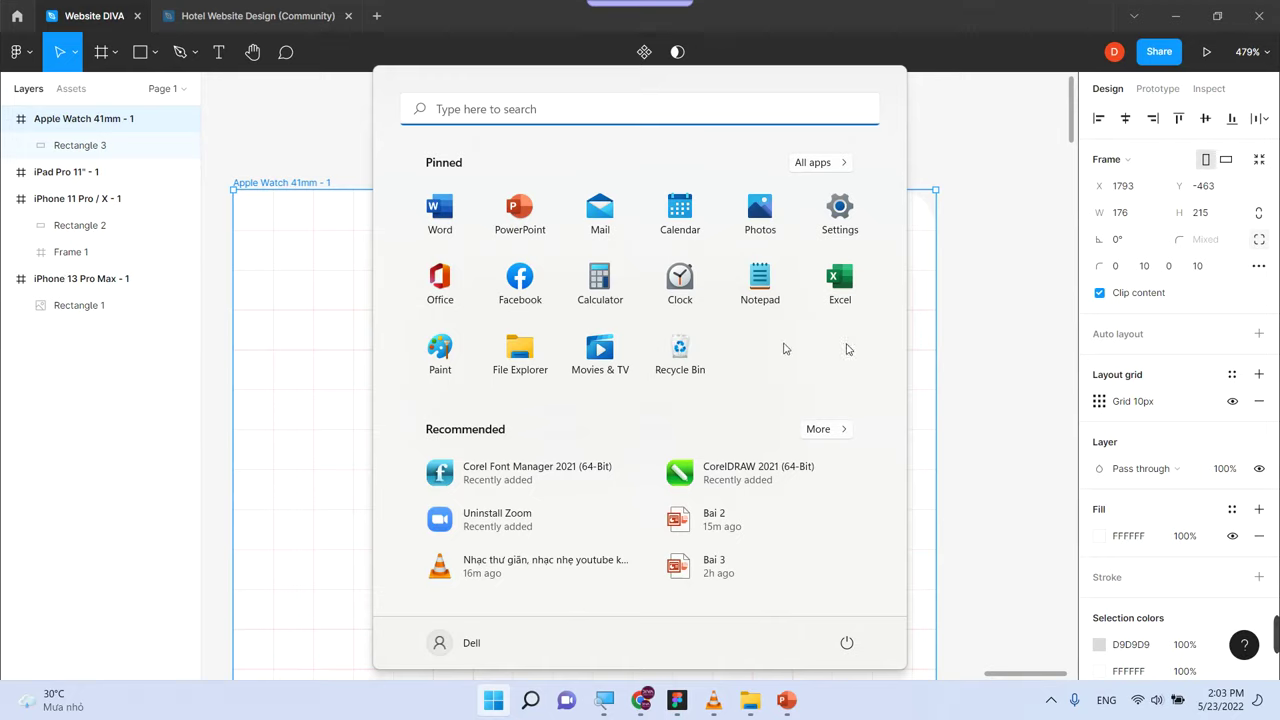
{"action": "left_click", "coordinate": [1042, 352]}
{"action": "key", "text": "shift+0"}
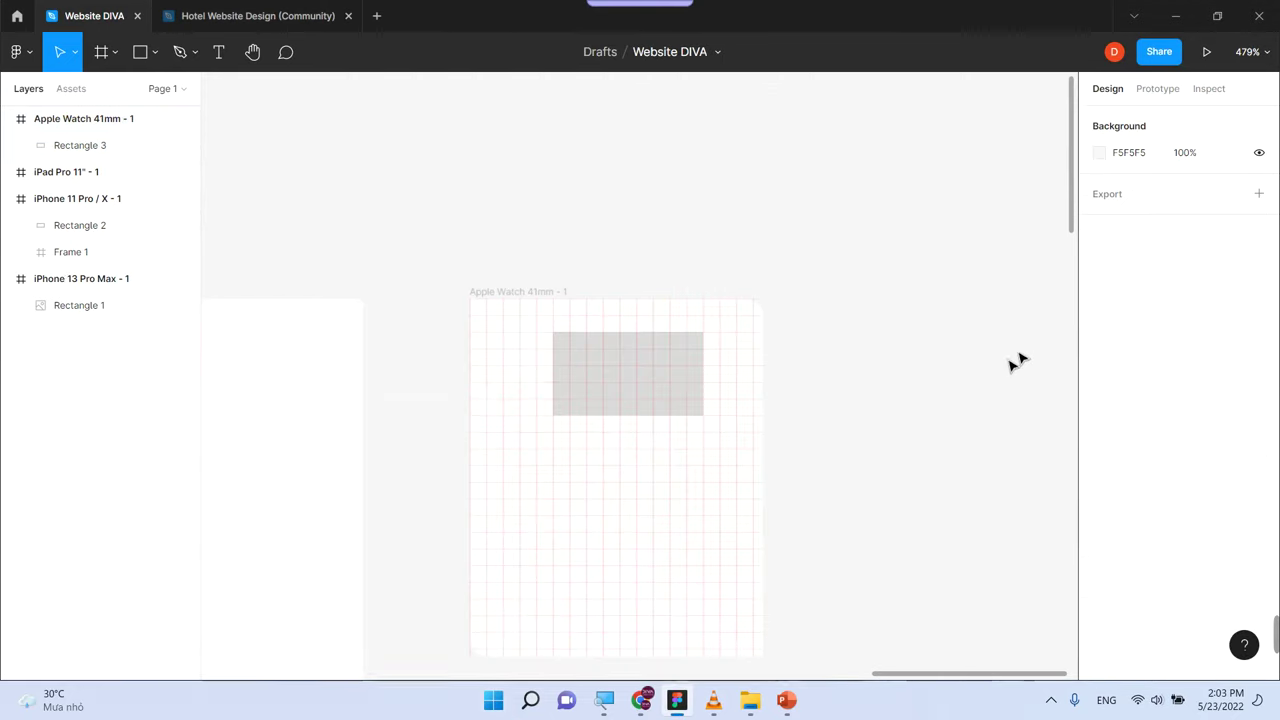
{"action": "mouse_move", "coordinate": [406, 449]}
{"action": "left_mouse_down"}
{"action": "mouse_move", "coordinate": [548, 396]}
{"action": "mouse_move", "coordinate": [737, 386]}
{"action": "left_mouse_up"}
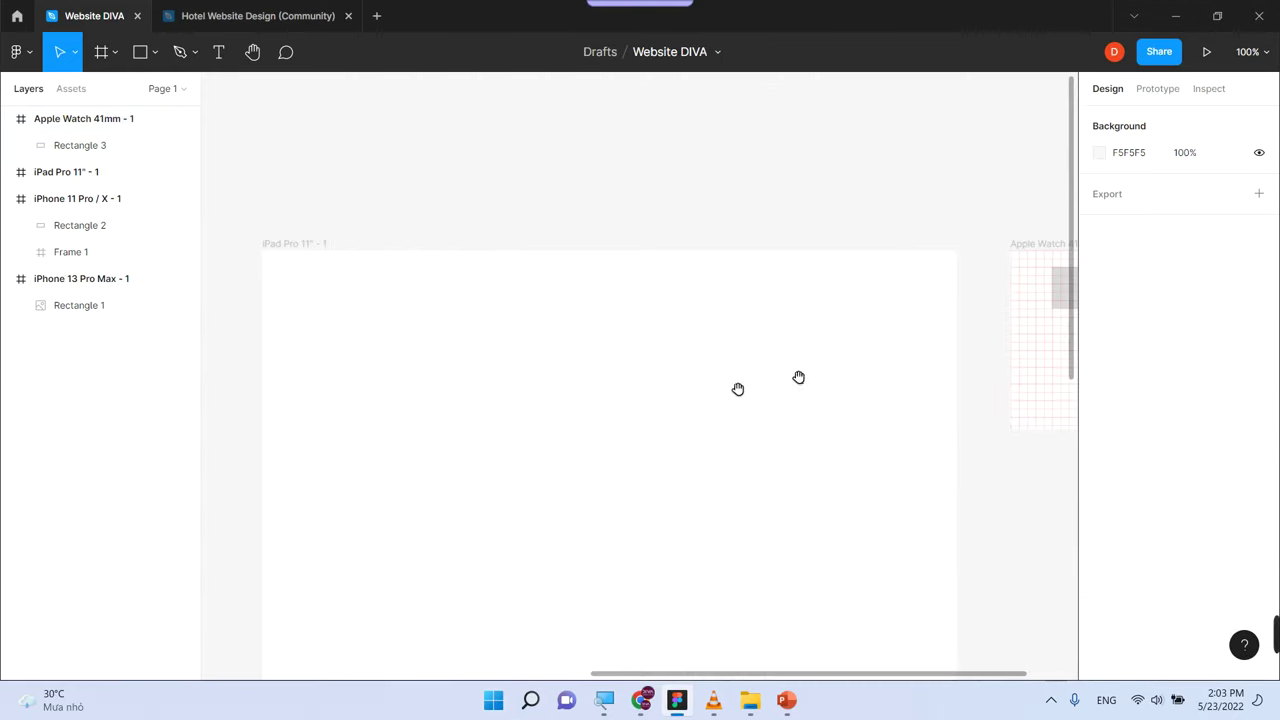
{"action": "left_click", "coordinate": [310, 242]}
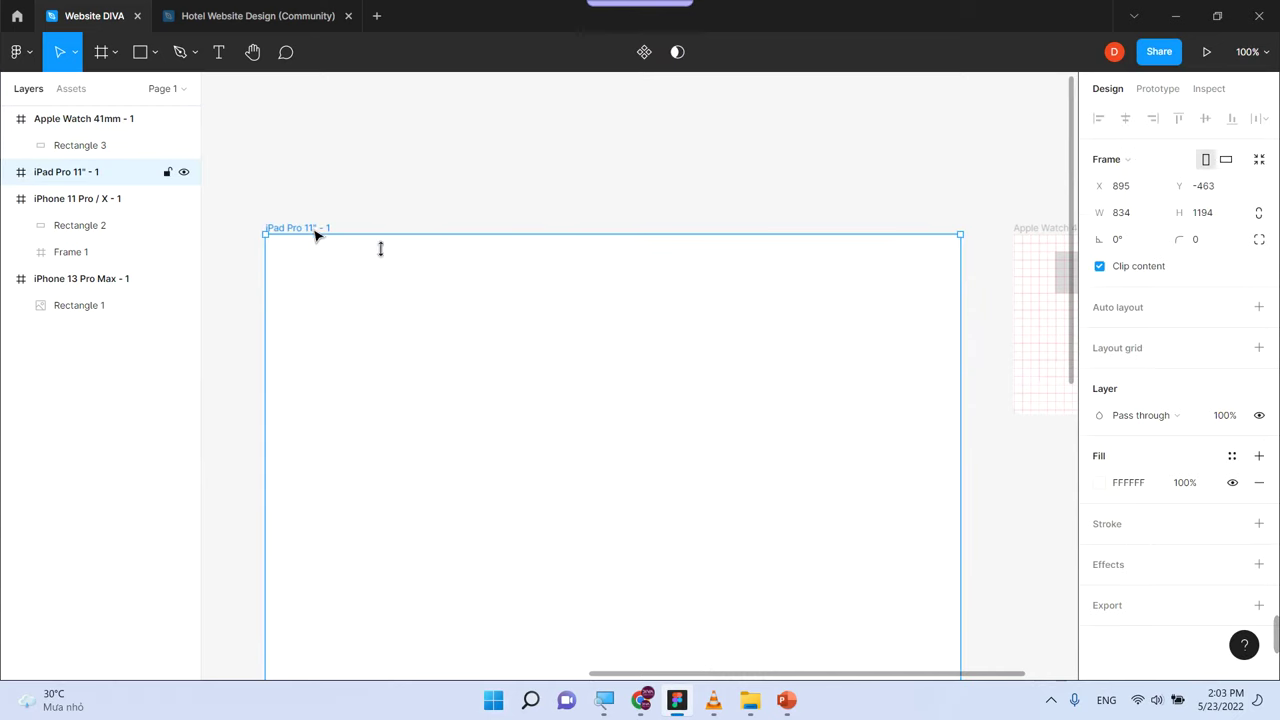
{"action": "left_click", "coordinate": [1232, 347]}
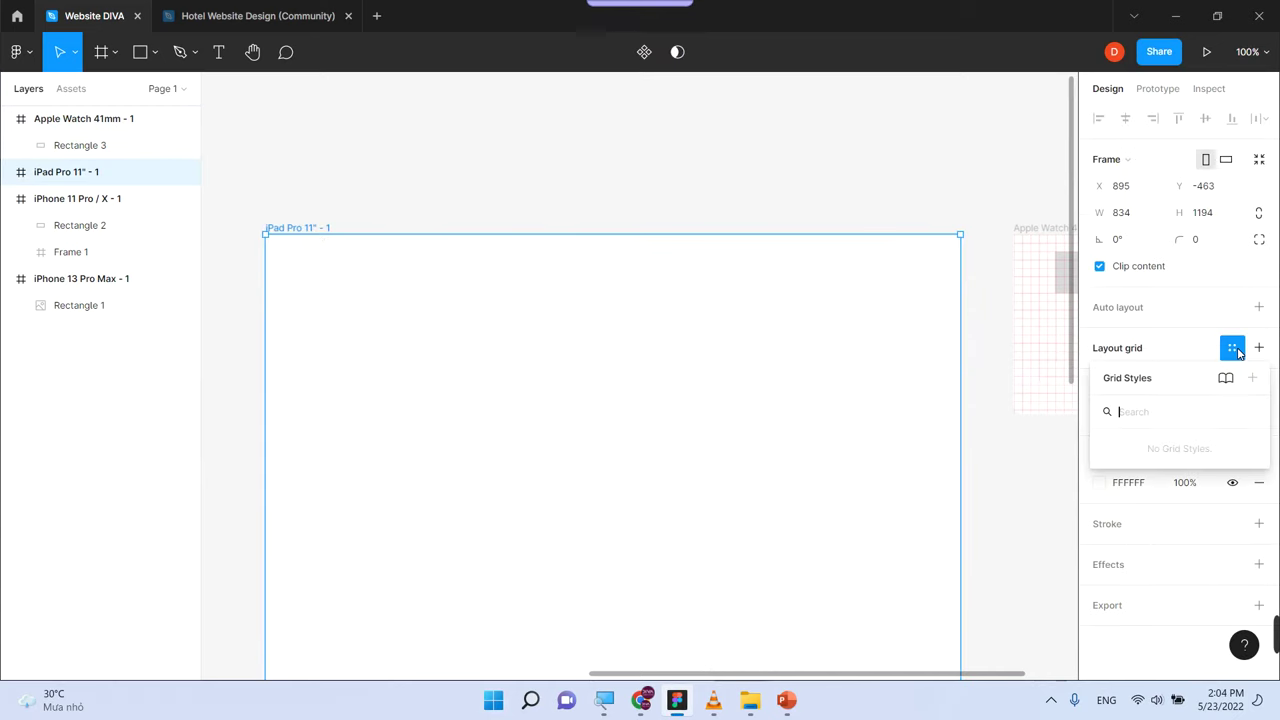
{"action": "left_click", "coordinate": [1258, 348]}
{"action": "left_click", "coordinate": [870, 178]}
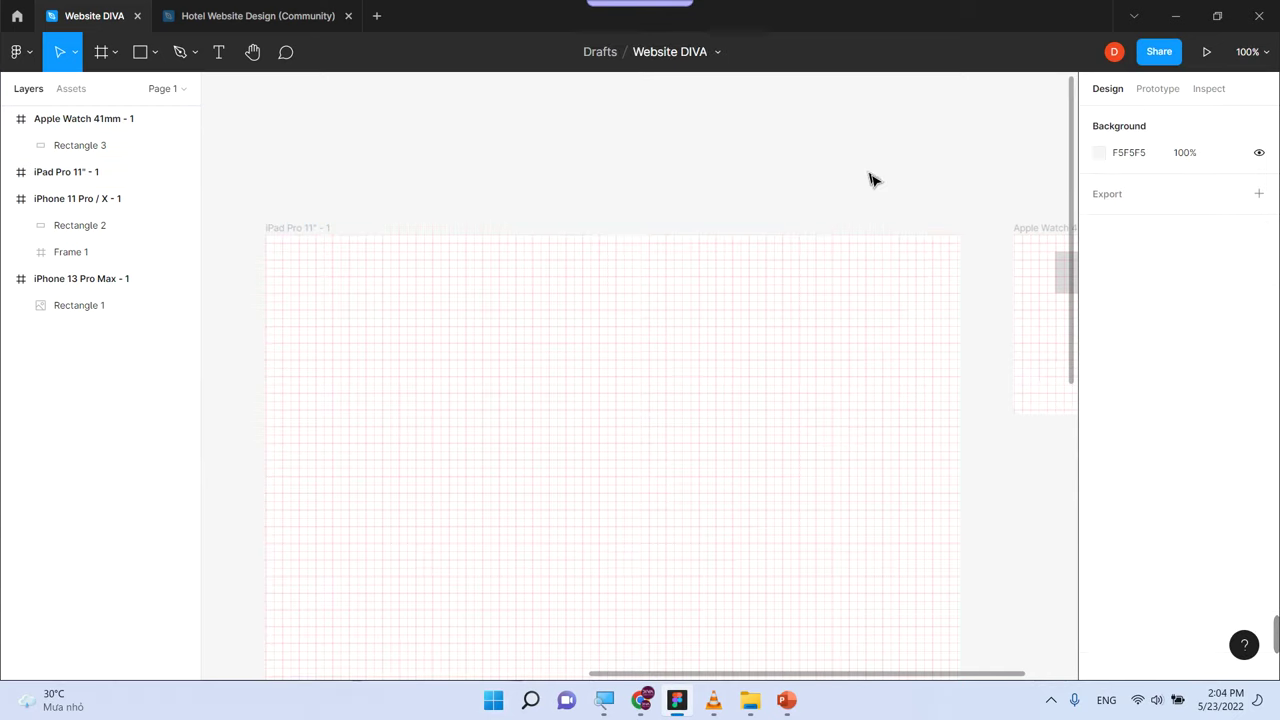
{"action": "left_click", "coordinate": [786, 700]}
{"action": "scroll", "coordinate": [782, 447], "scroll_direction": "down", "scroll_amount": 1}
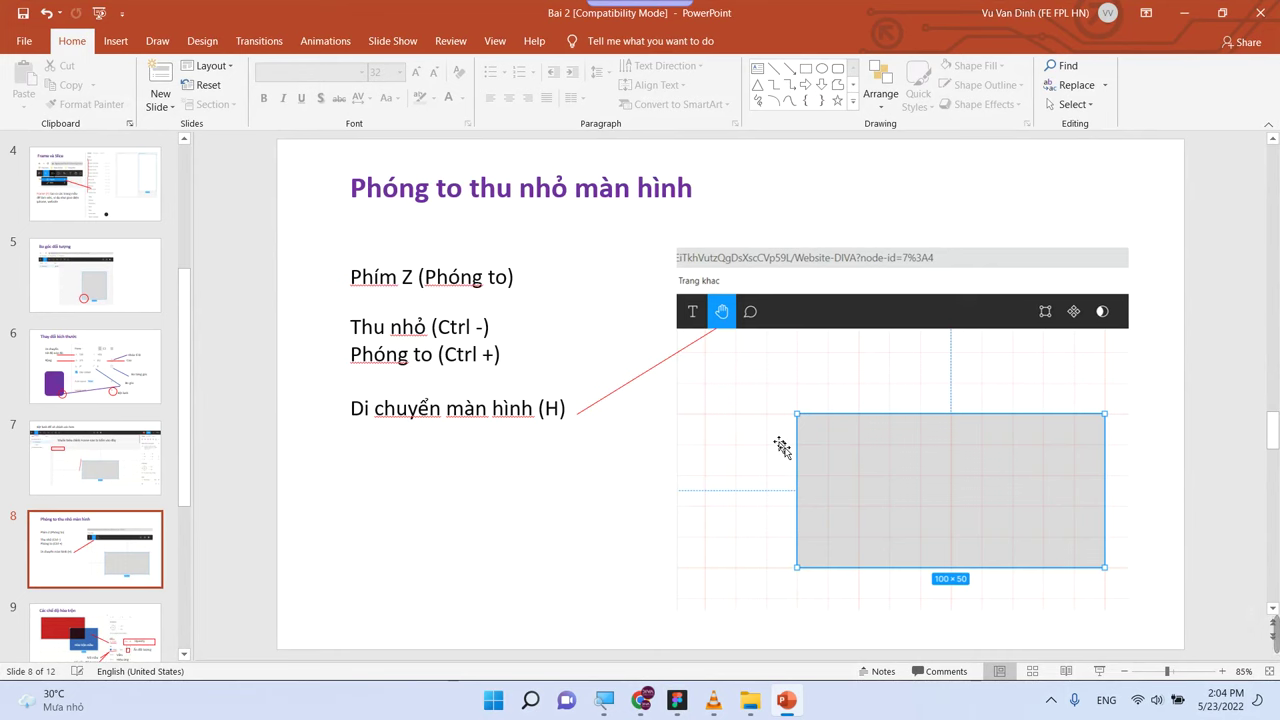
Return to the Website DIVA design in Figma
{"action": "left_click", "coordinate": [677, 700]}
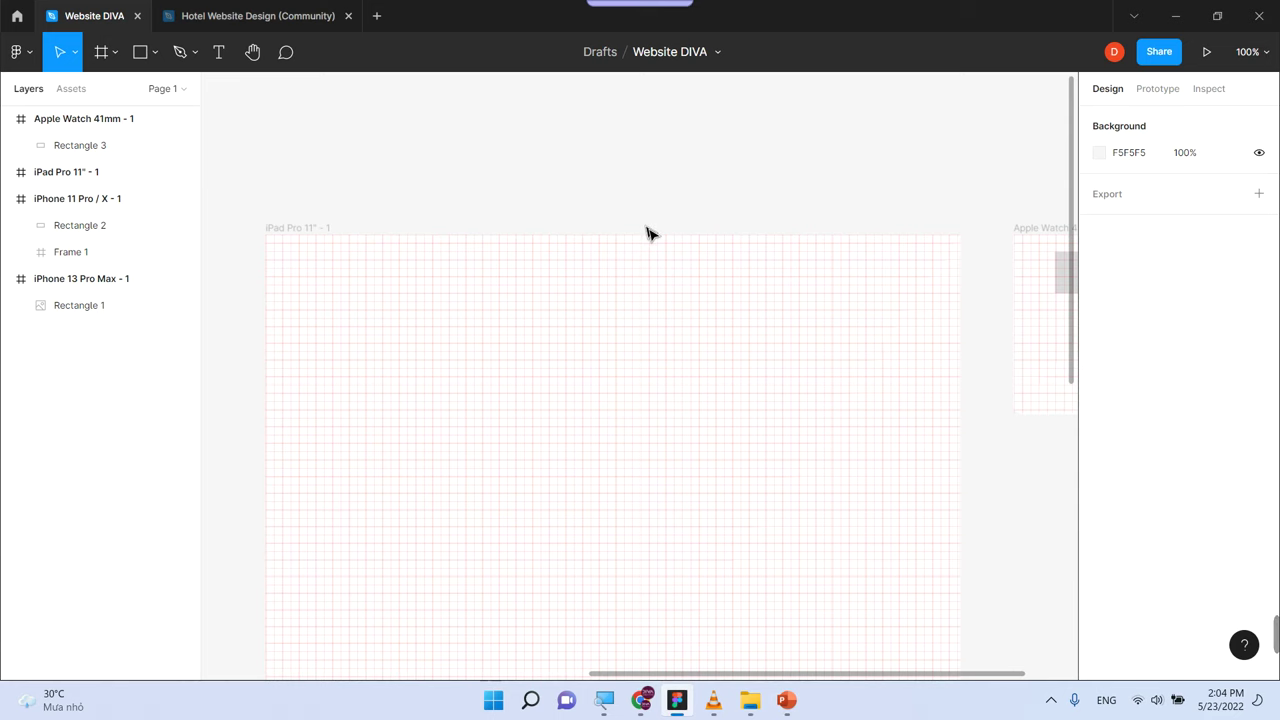
Zoom the canvas out and back in with the keyboard zoom shortcuts
{"action": "key", "text": "minus"}
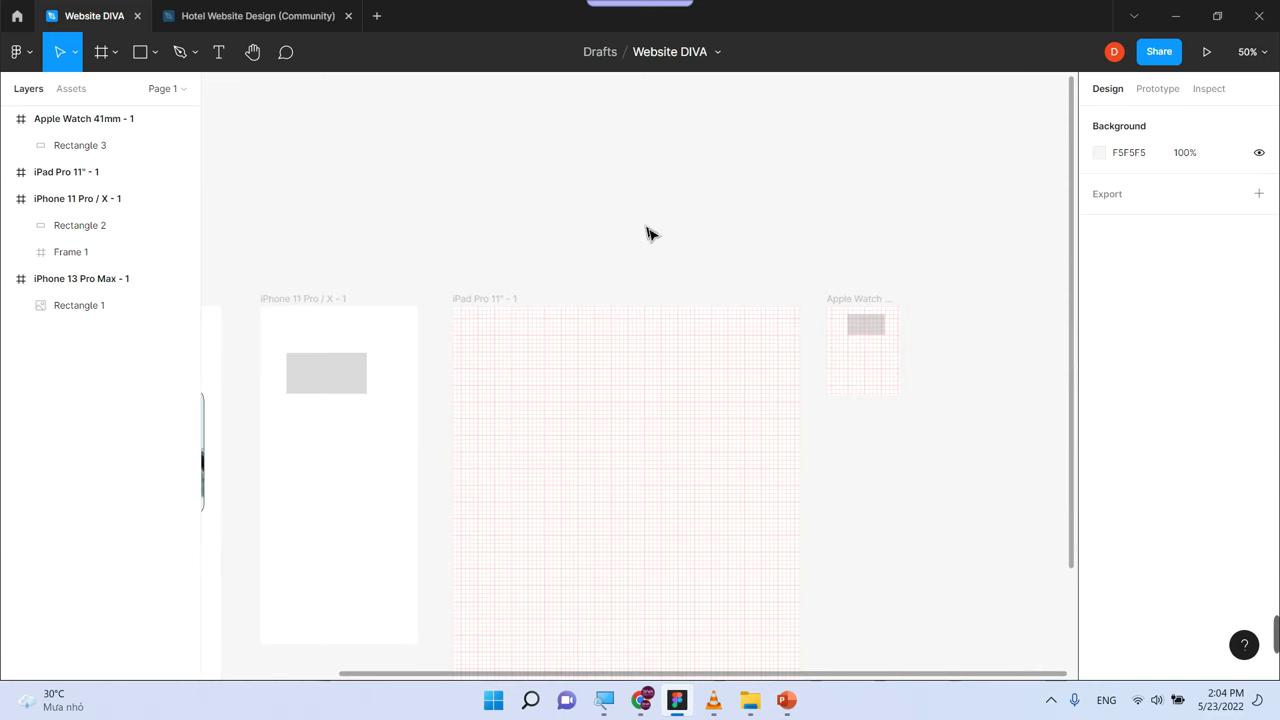
{"action": "key", "text": "minus"}
{"action": "key", "text": "minus"}
{"action": "key", "text": "plus"}
{"action": "key", "text": "plus"}
{"action": "key", "text": "plus"}
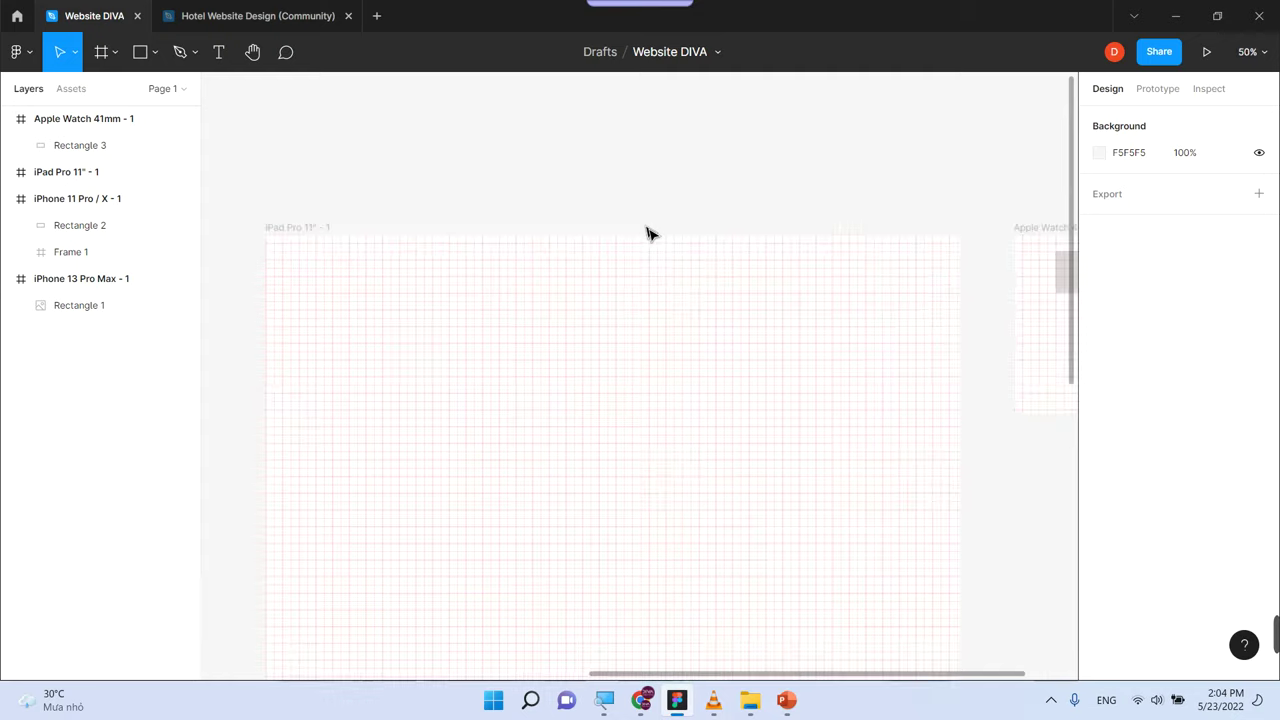
{"action": "key", "text": "plus"}
{"action": "key", "text": "minus"}
{"action": "key", "text": "minus"}
{"action": "key", "text": "plus"}
{"action": "key", "text": "plus"}
{"action": "key", "text": "plus"}
{"action": "key", "text": "plus"}
{"action": "key", "text": "minus"}
{"action": "key", "text": "minus"}
{"action": "key", "text": "minus"}
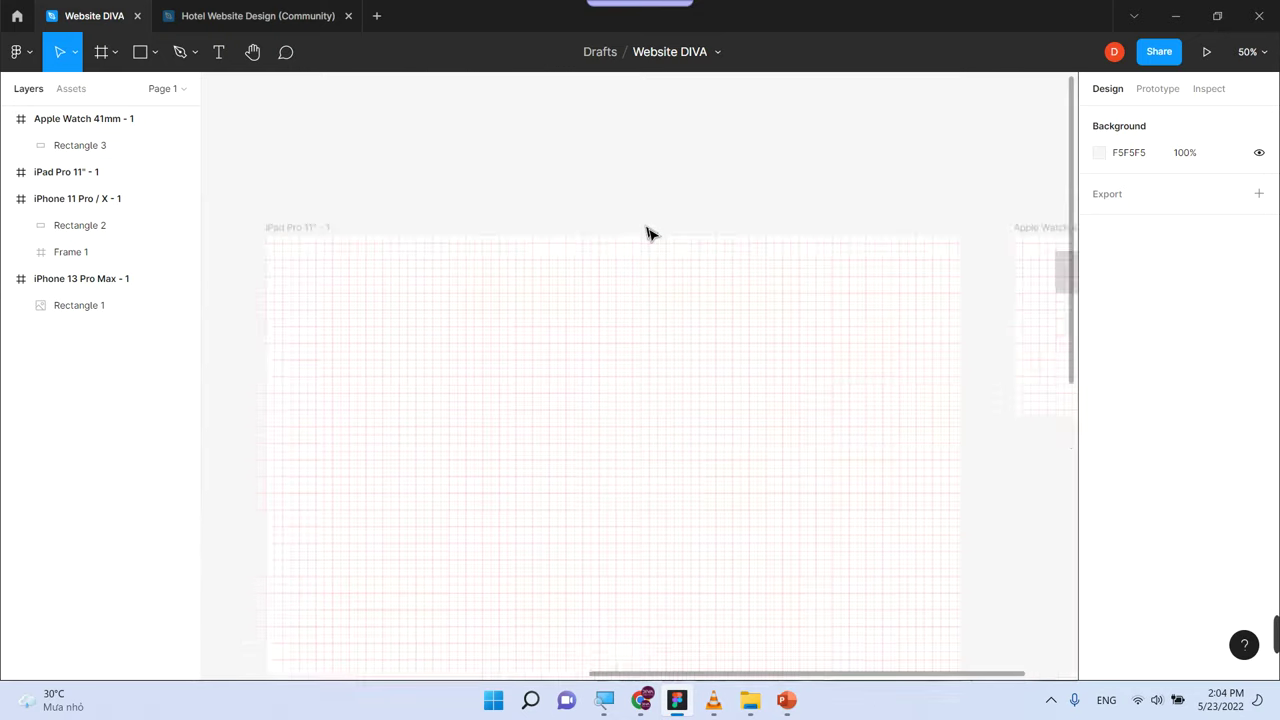
{"action": "key", "text": "plus"}
{"action": "key", "text": "plus"}
{"action": "key", "text": "minus"}
{"action": "key", "text": "minus"}
{"action": "key", "text": "minus"}
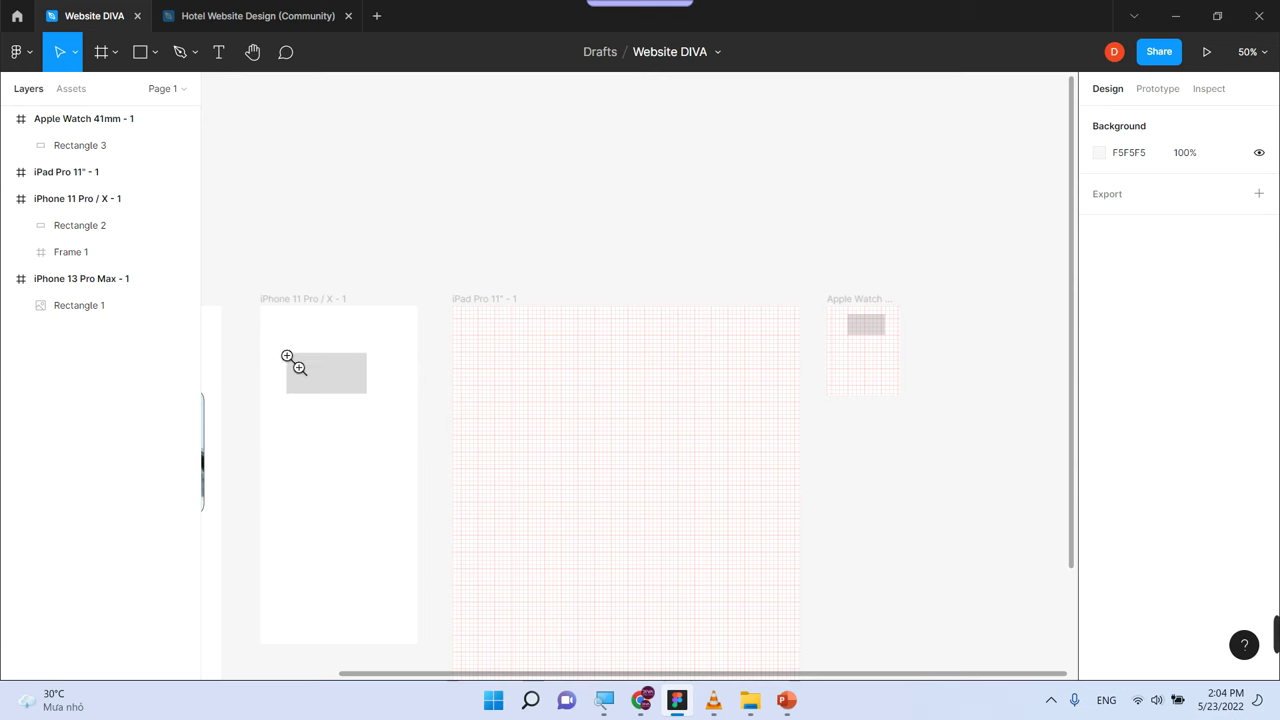
Marquee-zoom onto the grey rectangle in the iPhone 11 Pro frame, then reset to 100%
{"action": "left_click_drag", "start_coordinate": [272, 347], "coordinate": [388, 418]}
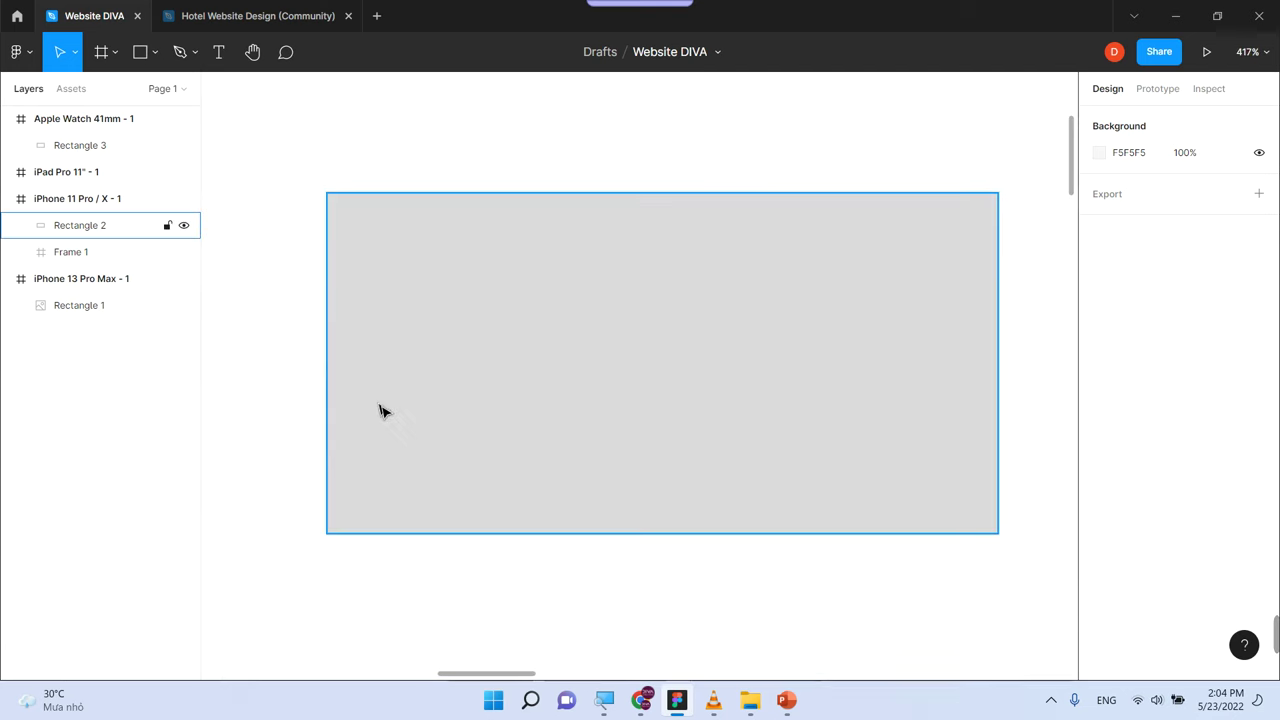
{"action": "left_click_drag", "start_coordinate": [303, 180], "coordinate": [1022, 575]}
{"action": "key", "text": "shift+0"}
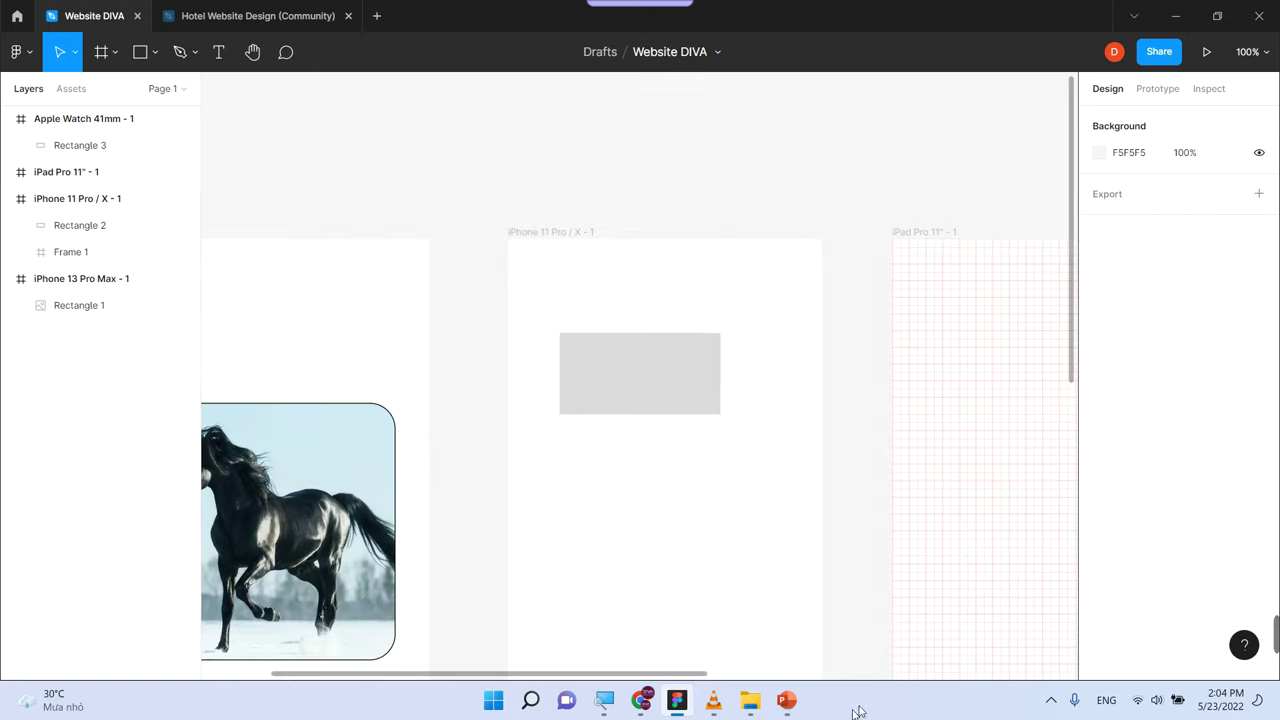
{"action": "left_click", "coordinate": [787, 702]}
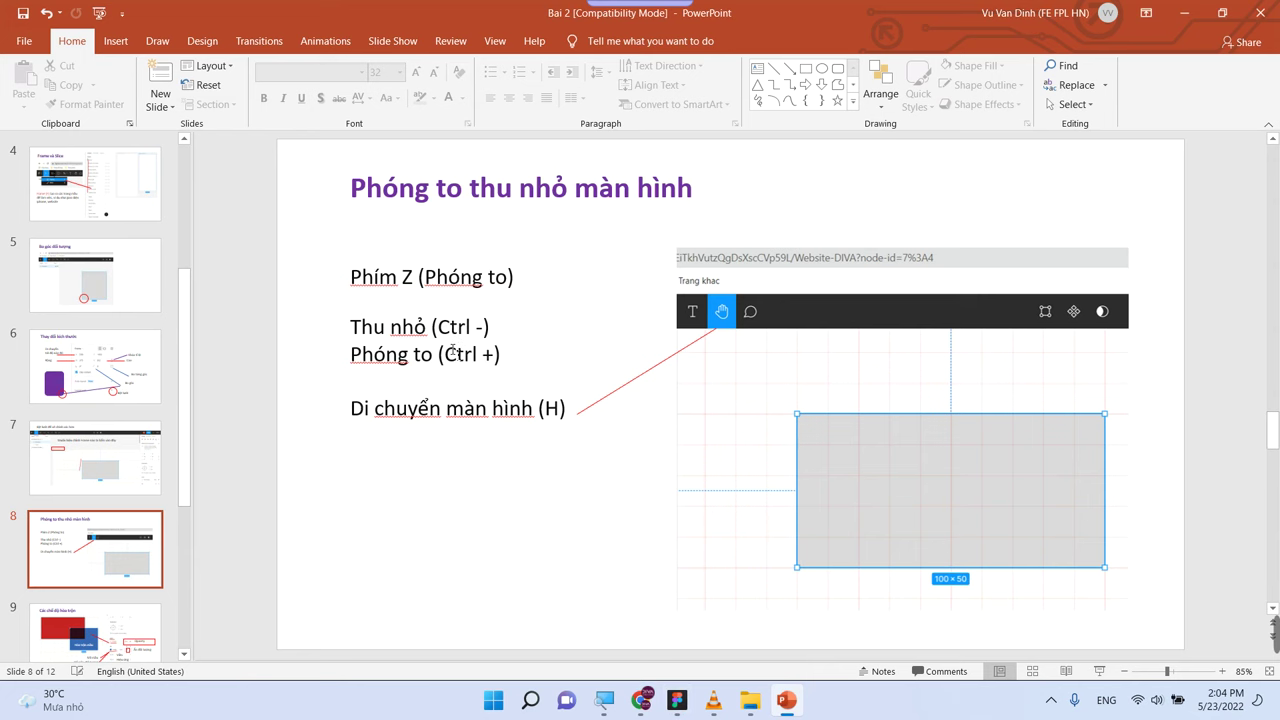
Open the Hotel Website Design file in Figma and switch to the Hand tool
{"action": "left_click", "coordinate": [677, 700]}
{"action": "left_click", "coordinate": [272, 20]}
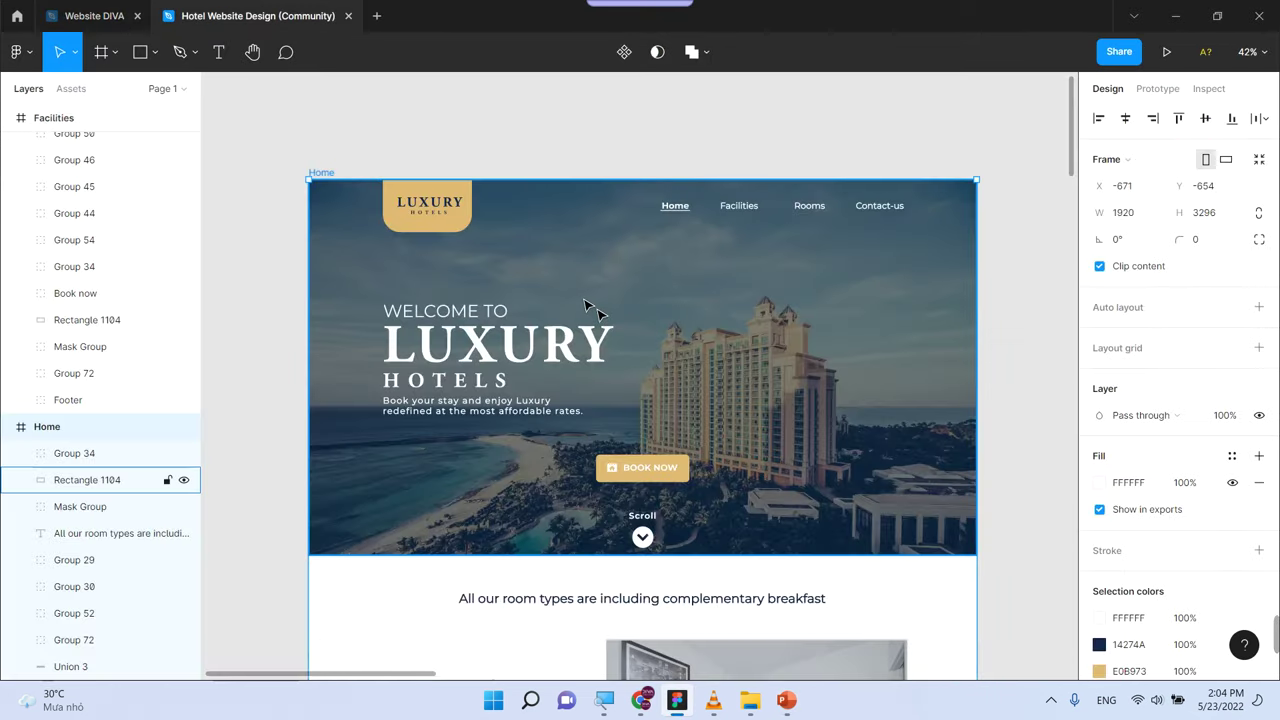
{"action": "left_click", "coordinate": [690, 162]}
{"action": "key", "text": "h"}
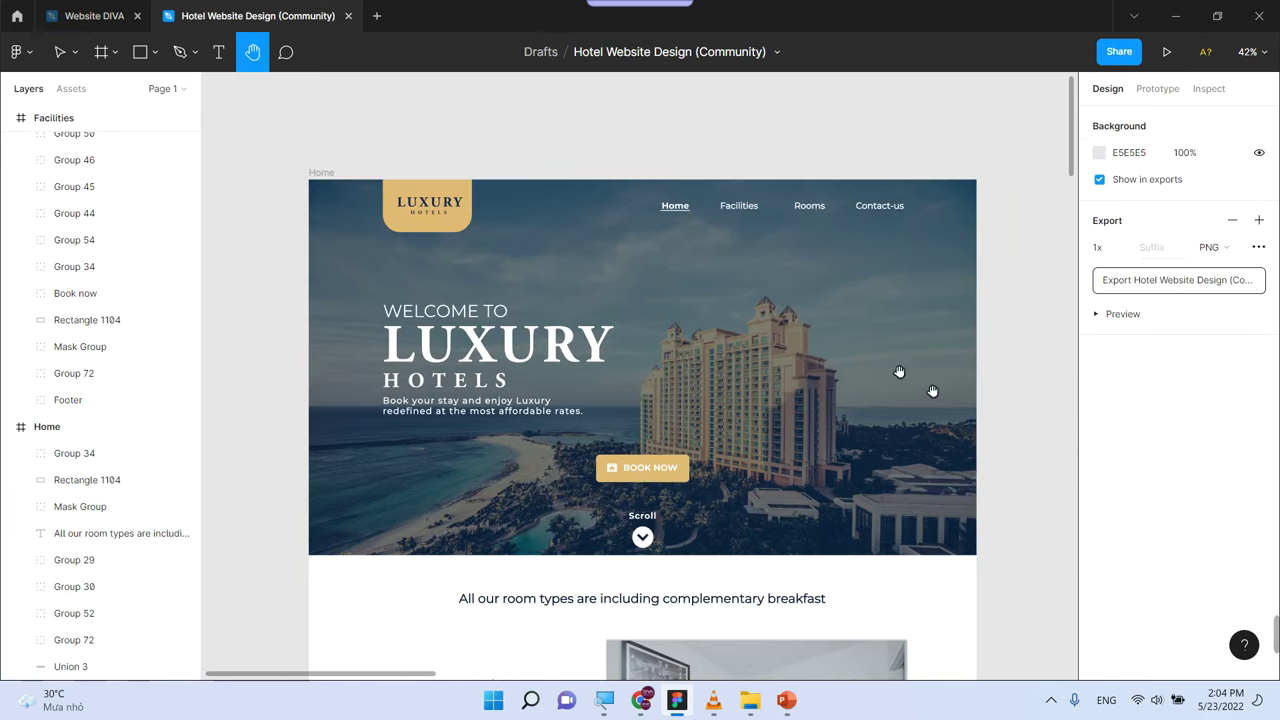
Pan and scroll down through the Home page design
{"action": "scroll", "coordinate": [820, 570], "scroll_direction": "down", "scroll_amount": 2}
{"action": "scroll", "coordinate": [750, 560], "scroll_direction": "down", "scroll_amount": 2}
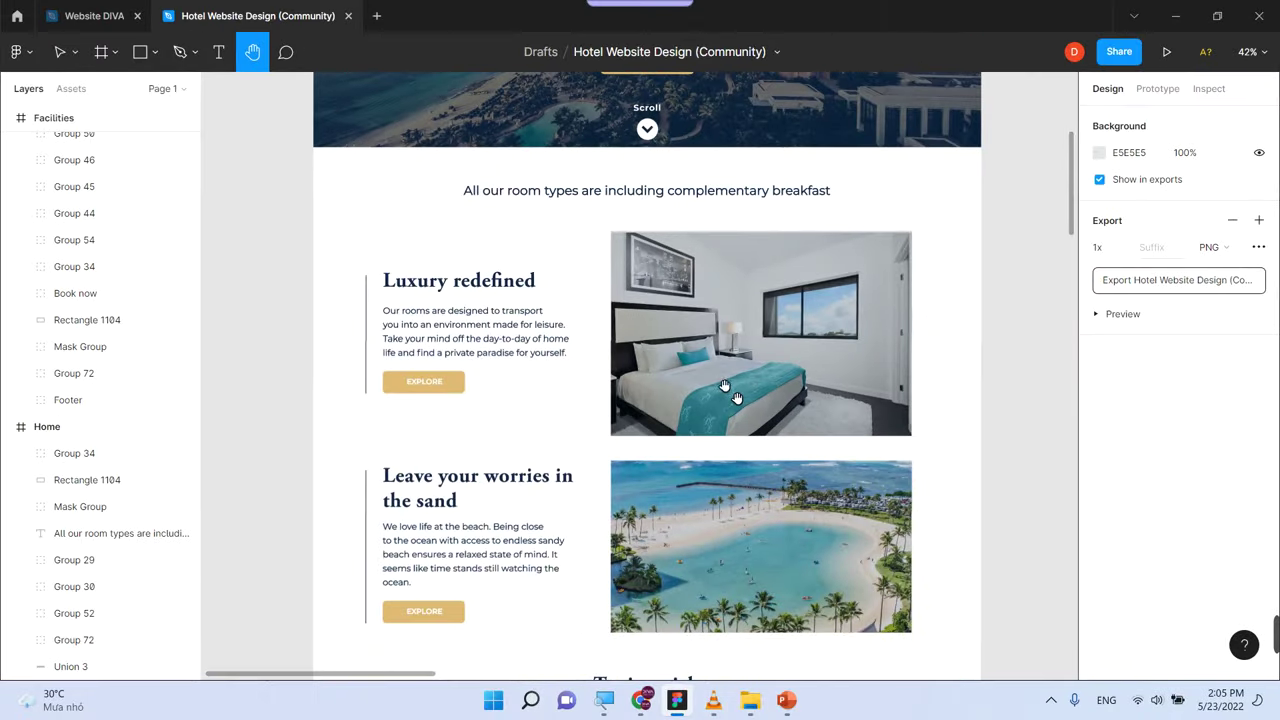
{"action": "scroll", "coordinate": [666, 308], "scroll_direction": "down", "scroll_amount": 2}
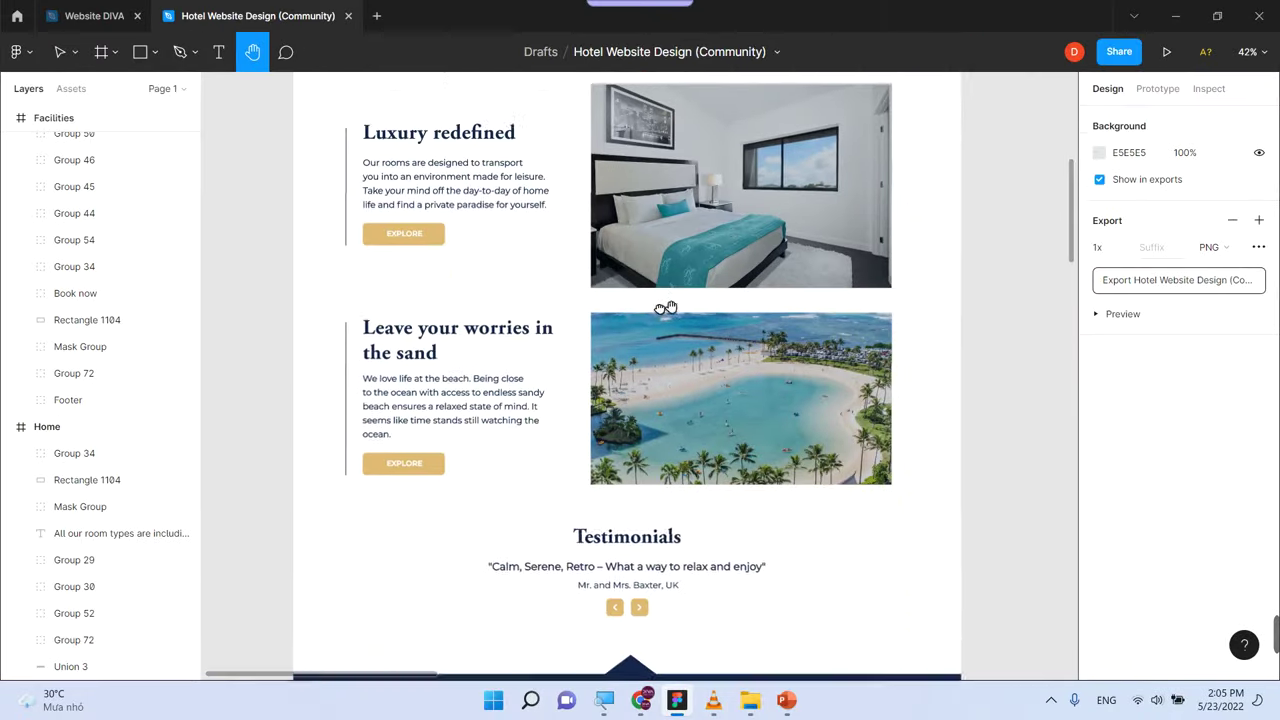
{"action": "scroll", "coordinate": [700, 290], "scroll_direction": "down", "scroll_amount": 4}
{"action": "mouse_move", "coordinate": [786, 309]}
{"action": "left_mouse_down"}
{"action": "mouse_move", "coordinate": [586, 380]}
{"action": "mouse_move", "coordinate": [324, 426]}
{"action": "left_mouse_up"}
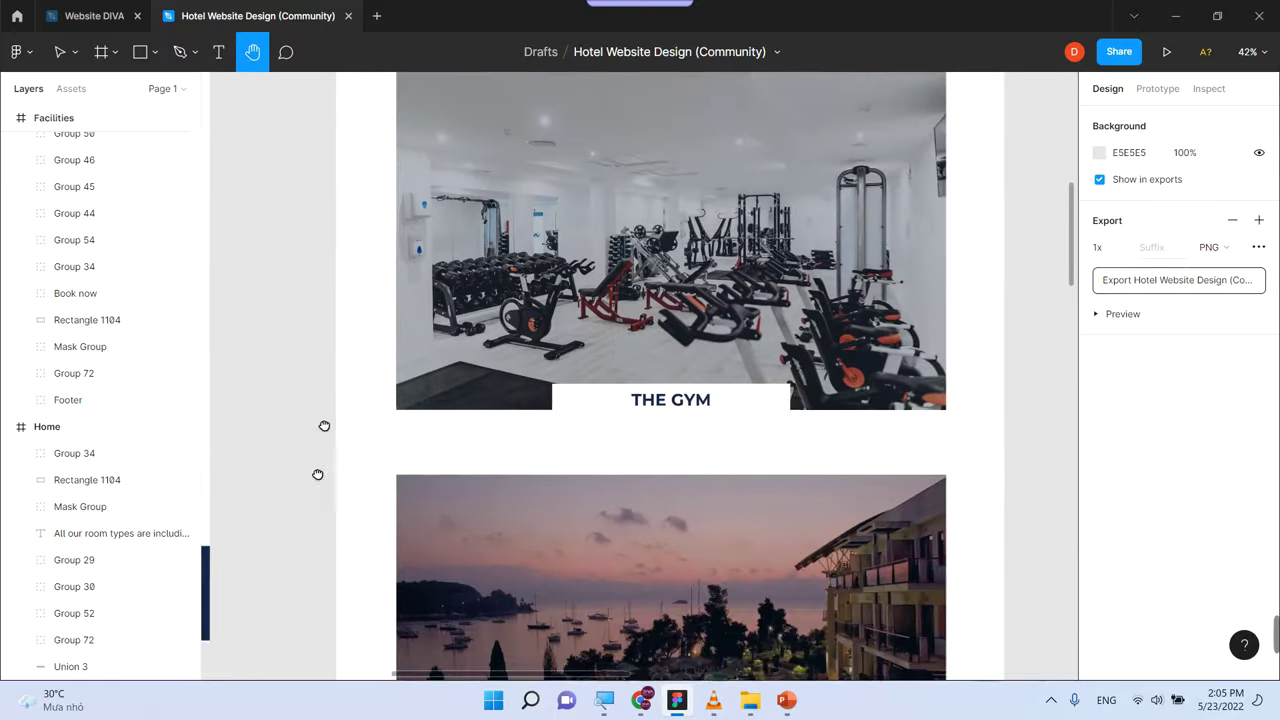
{"action": "scroll", "coordinate": [425, 286], "scroll_direction": "up", "scroll_amount": 3}
{"action": "scroll", "coordinate": [560, 214], "scroll_direction": "up", "scroll_amount": 4}
{"action": "scroll", "coordinate": [586, 286], "scroll_direction": "up", "scroll_amount": 3}
{"action": "left_click_drag", "start_coordinate": [586, 286], "coordinate": [353, 330]}
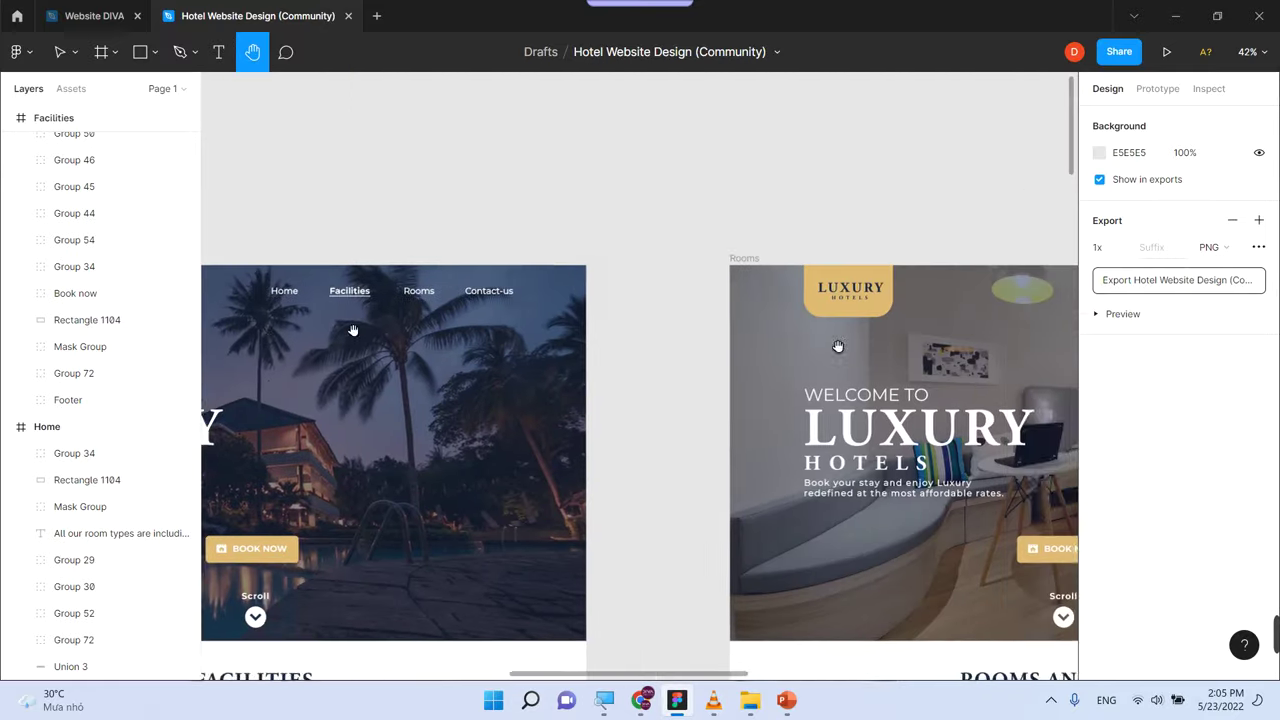
{"action": "scroll", "coordinate": [443, 309], "scroll_direction": "right", "scroll_amount": 5}
{"action": "scroll", "coordinate": [737, 414], "scroll_direction": "right", "scroll_amount": 1}
{"action": "scroll", "coordinate": [723, 429], "scroll_direction": "down", "scroll_amount": 3}
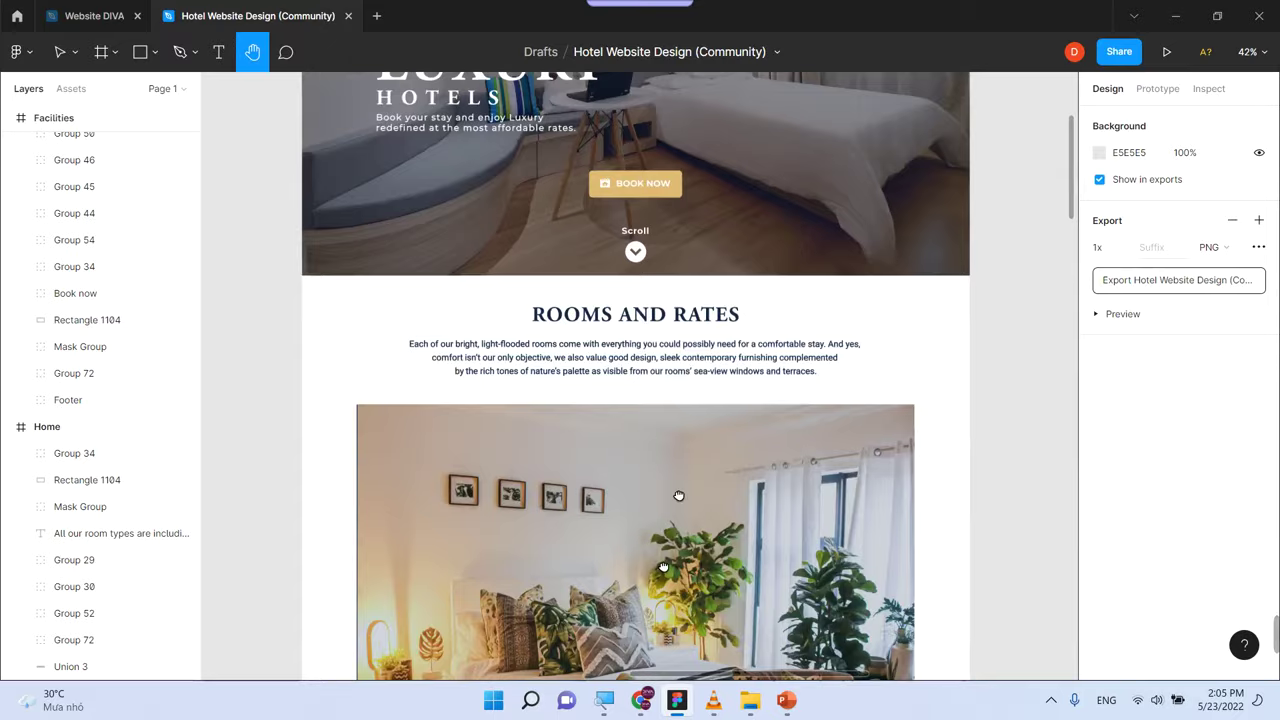
{"action": "scroll", "coordinate": [678, 495], "scroll_direction": "down", "scroll_amount": 3}
{"action": "scroll", "coordinate": [678, 505], "scroll_direction": "down", "scroll_amount": 2}
{"action": "scroll", "coordinate": [679, 515], "scroll_direction": "down", "scroll_amount": 2}
{"action": "scroll", "coordinate": [680, 525], "scroll_direction": "down", "scroll_amount": 1}
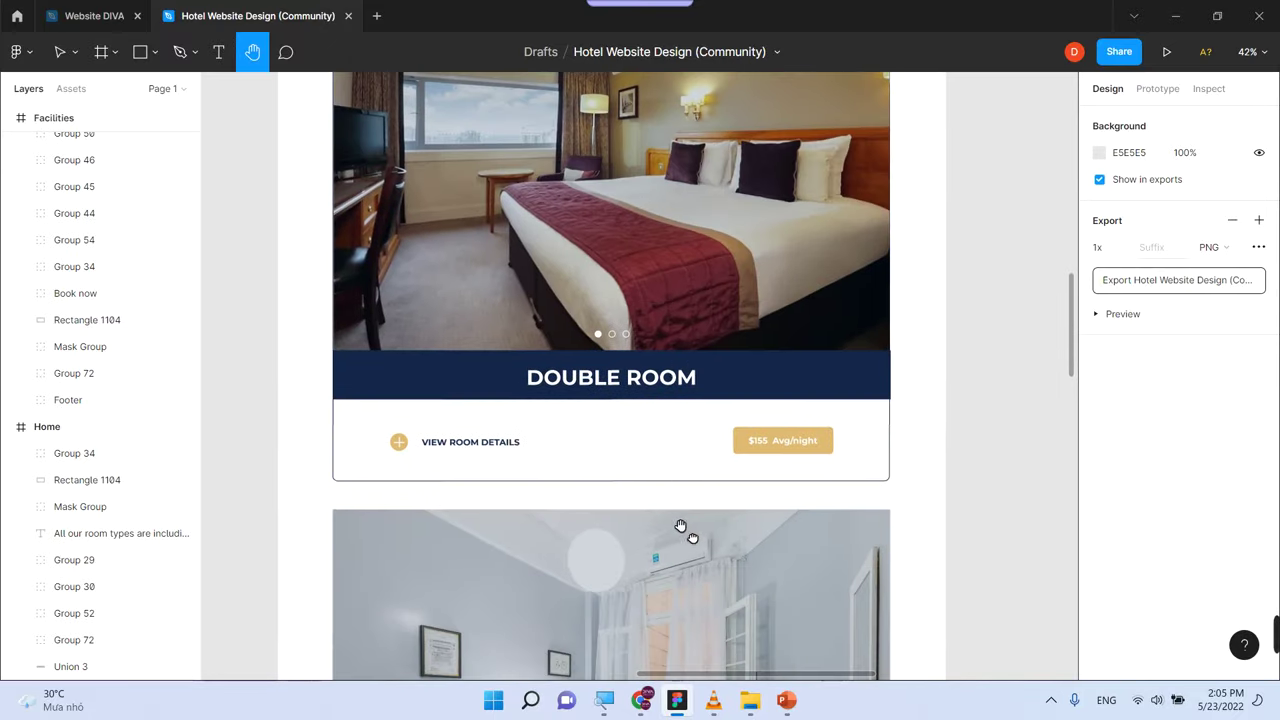
{"action": "scroll", "coordinate": [680, 526], "scroll_direction": "down", "scroll_amount": 2}
{"action": "scroll", "coordinate": [645, 550], "scroll_direction": "down", "scroll_amount": 3}
{"action": "scroll", "coordinate": [690, 420], "scroll_direction": "down", "scroll_amount": 4}
{"action": "scroll", "coordinate": [740, 360], "scroll_direction": "down", "scroll_amount": 1}
Scroll across the Facilities and Rooms page designs, then return to the PowerPoint slides
{"action": "scroll", "coordinate": [770, 433], "scroll_direction": "left", "scroll_amount": 2}
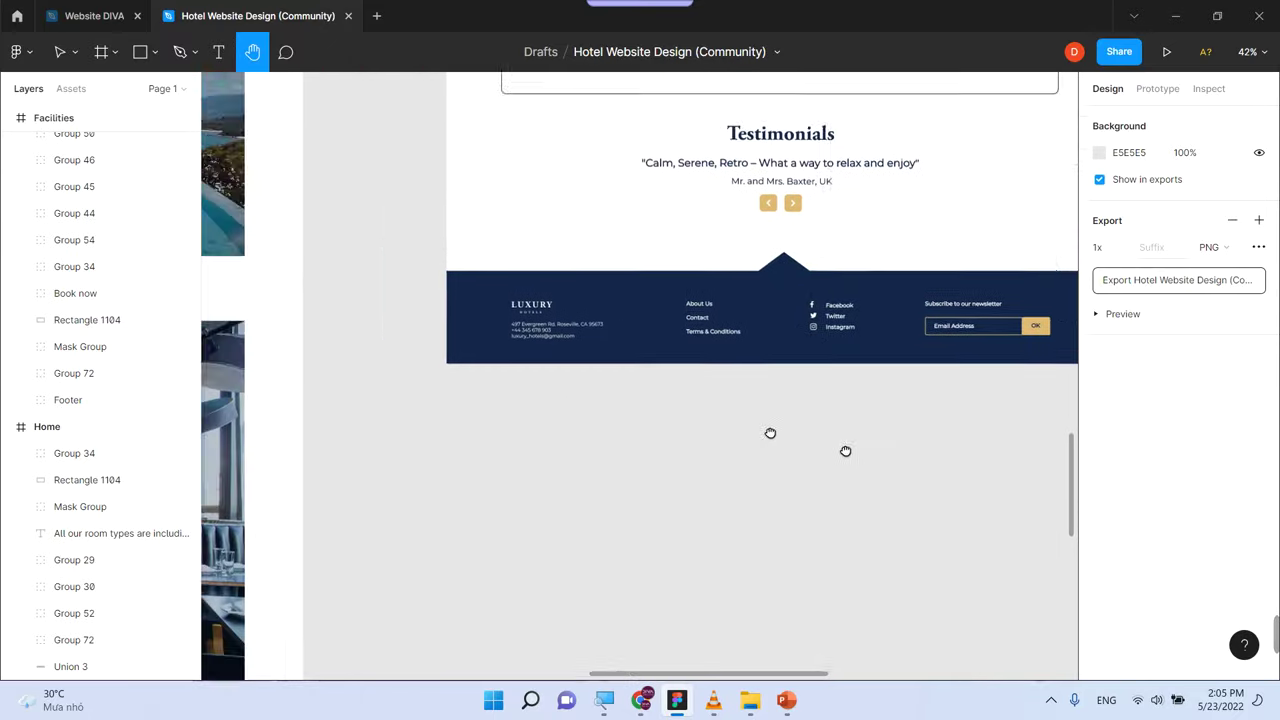
{"action": "scroll", "coordinate": [770, 433], "scroll_direction": "left", "scroll_amount": 4}
{"action": "scroll", "coordinate": [760, 436], "scroll_direction": "down", "scroll_amount": 1}
{"action": "scroll", "coordinate": [740, 440], "scroll_direction": "down", "scroll_amount": 2}
{"action": "scroll", "coordinate": [716, 446], "scroll_direction": "down", "scroll_amount": 2}
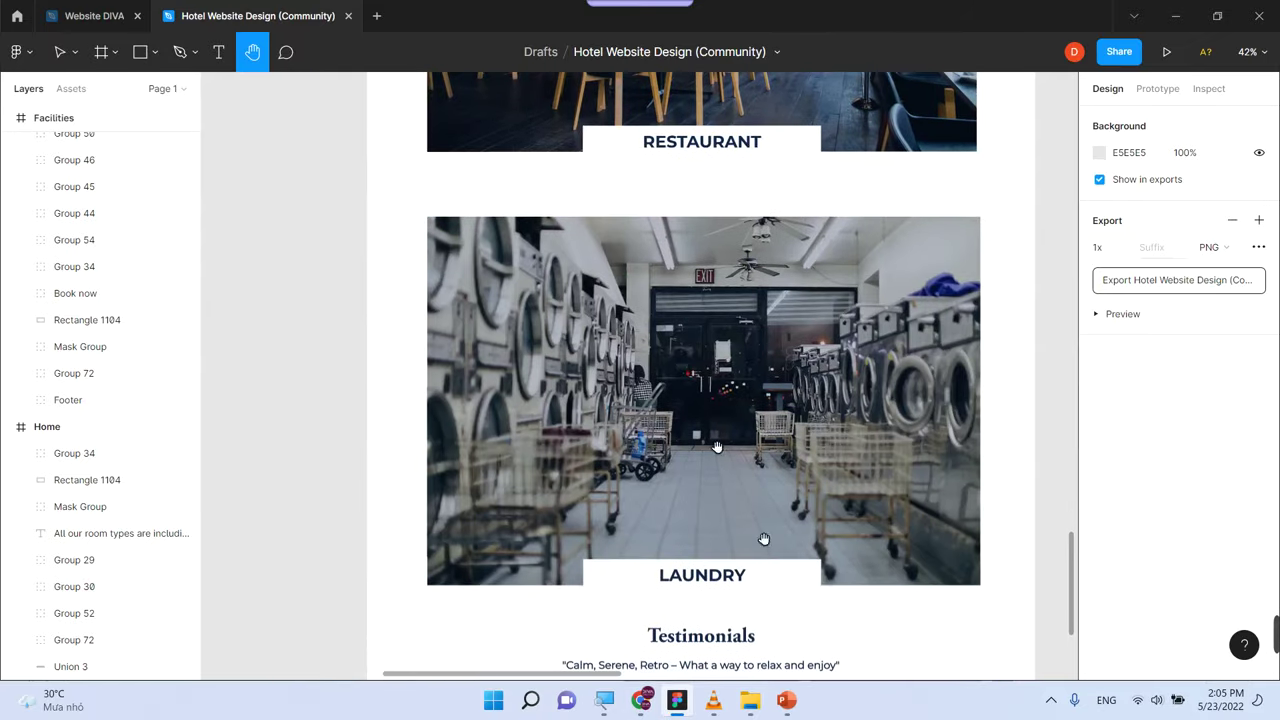
{"action": "scroll", "coordinate": [716, 446], "scroll_direction": "up", "scroll_amount": 2}
{"action": "scroll", "coordinate": [720, 447], "scroll_direction": "up", "scroll_amount": 3}
{"action": "scroll", "coordinate": [722, 447], "scroll_direction": "right", "scroll_amount": 1}
{"action": "scroll", "coordinate": [730, 449], "scroll_direction": "up", "scroll_amount": 2}
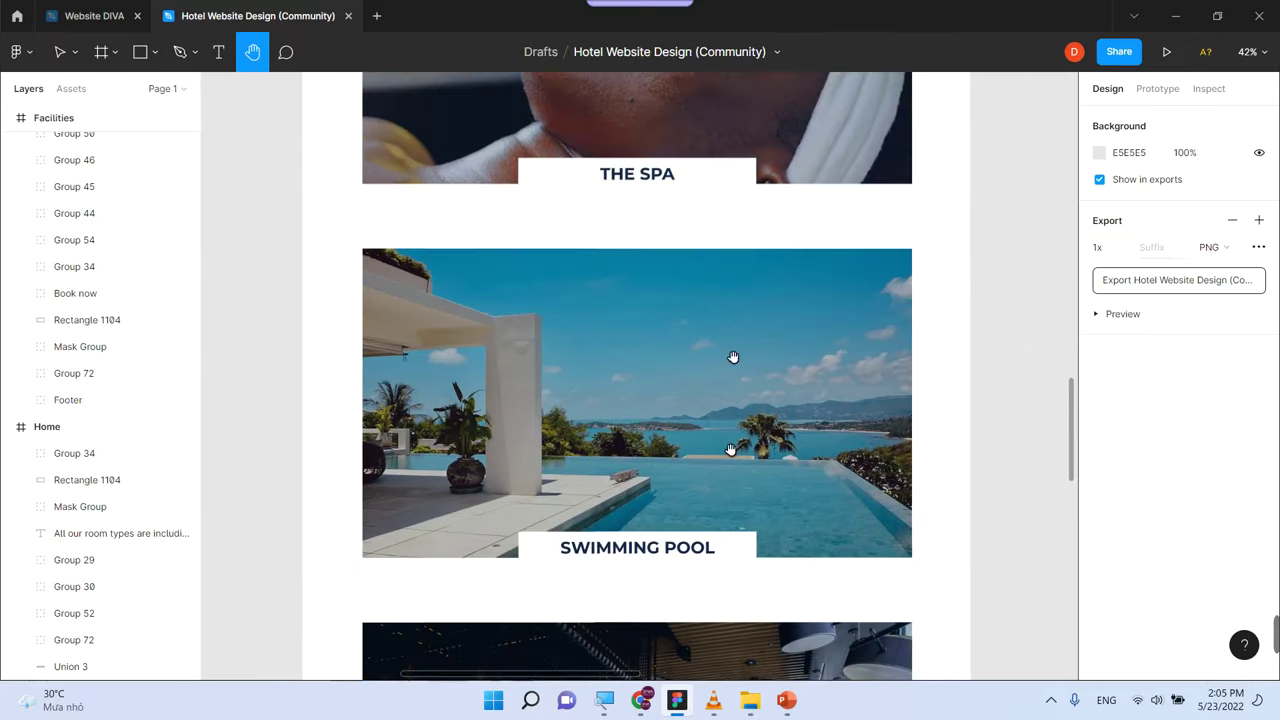
{"action": "scroll", "coordinate": [733, 357], "scroll_direction": "up", "scroll_amount": 3}
{"action": "scroll", "coordinate": [720, 400], "scroll_direction": "up", "scroll_amount": 4}
{"action": "scroll", "coordinate": [705, 423], "scroll_direction": "up", "scroll_amount": 3}
{"action": "scroll", "coordinate": [695, 480], "scroll_direction": "up", "scroll_amount": 3}
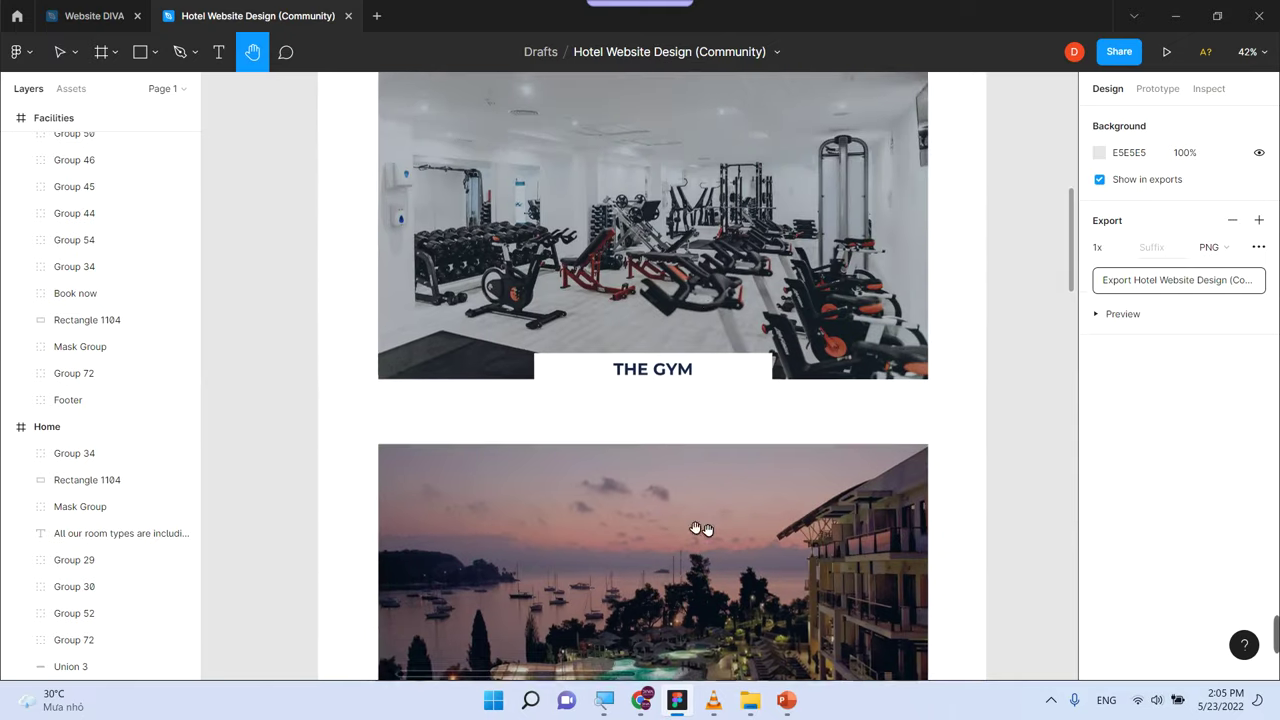
{"action": "scroll", "coordinate": [700, 525], "scroll_direction": "up", "scroll_amount": 3}
{"action": "scroll", "coordinate": [718, 509], "scroll_direction": "up", "scroll_amount": 3}
{"action": "scroll", "coordinate": [730, 480], "scroll_direction": "up", "scroll_amount": 3}
{"action": "scroll", "coordinate": [740, 460], "scroll_direction": "left", "scroll_amount": 1}
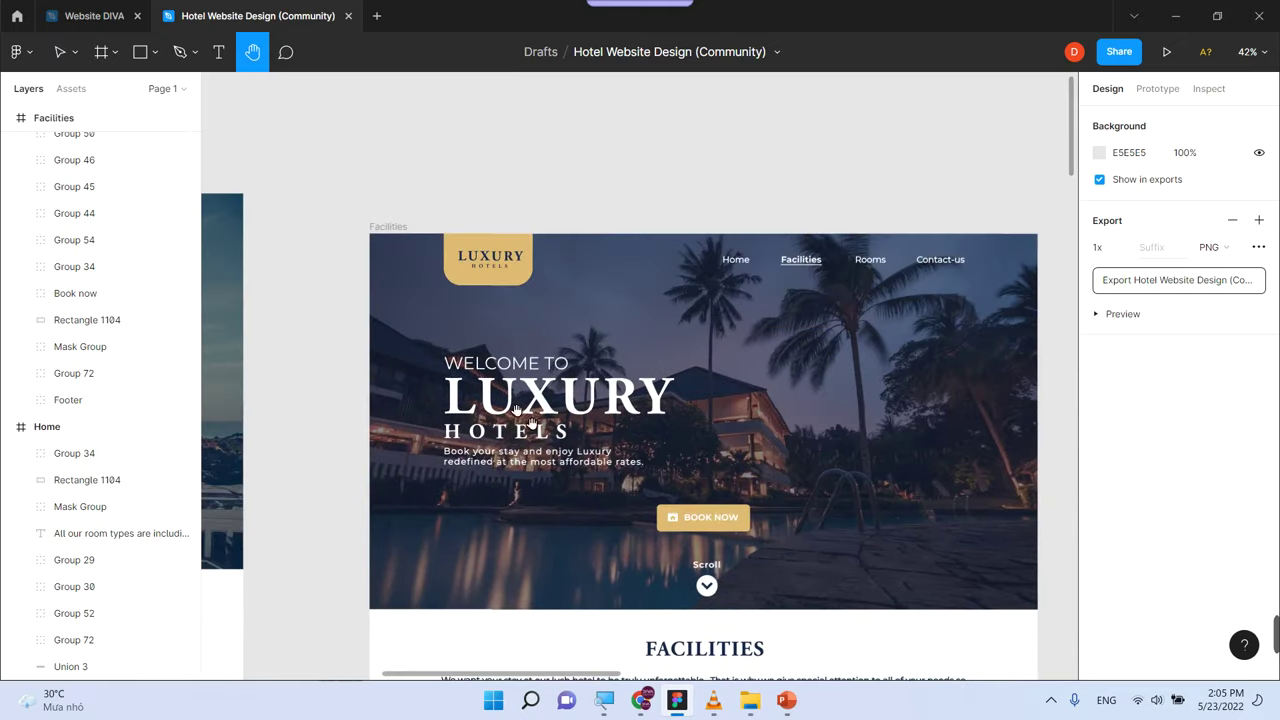
{"action": "scroll", "coordinate": [531, 415], "scroll_direction": "left", "scroll_amount": 4}
{"action": "scroll", "coordinate": [590, 460], "scroll_direction": "left", "scroll_amount": 3}
{"action": "scroll", "coordinate": [625, 540], "scroll_direction": "down", "scroll_amount": 2}
{"action": "scroll", "coordinate": [640, 610], "scroll_direction": "down", "scroll_amount": 3}
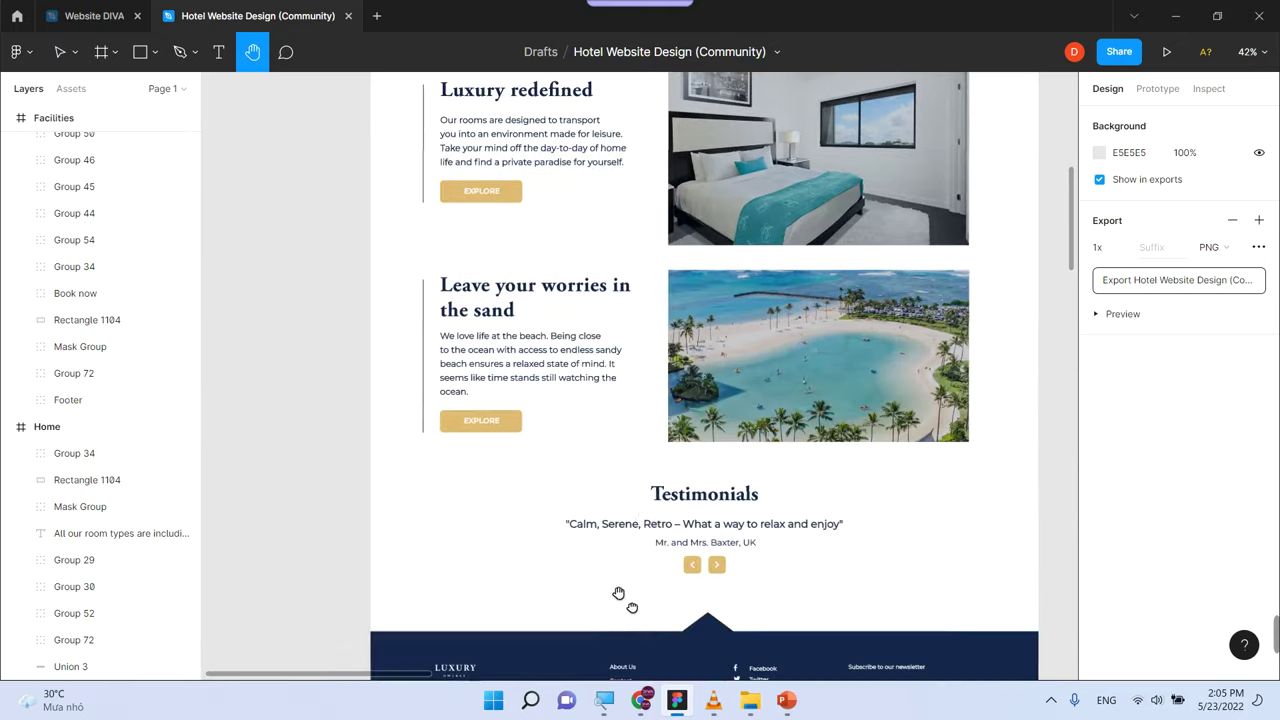
{"action": "scroll", "coordinate": [620, 594], "scroll_direction": "down", "scroll_amount": 3}
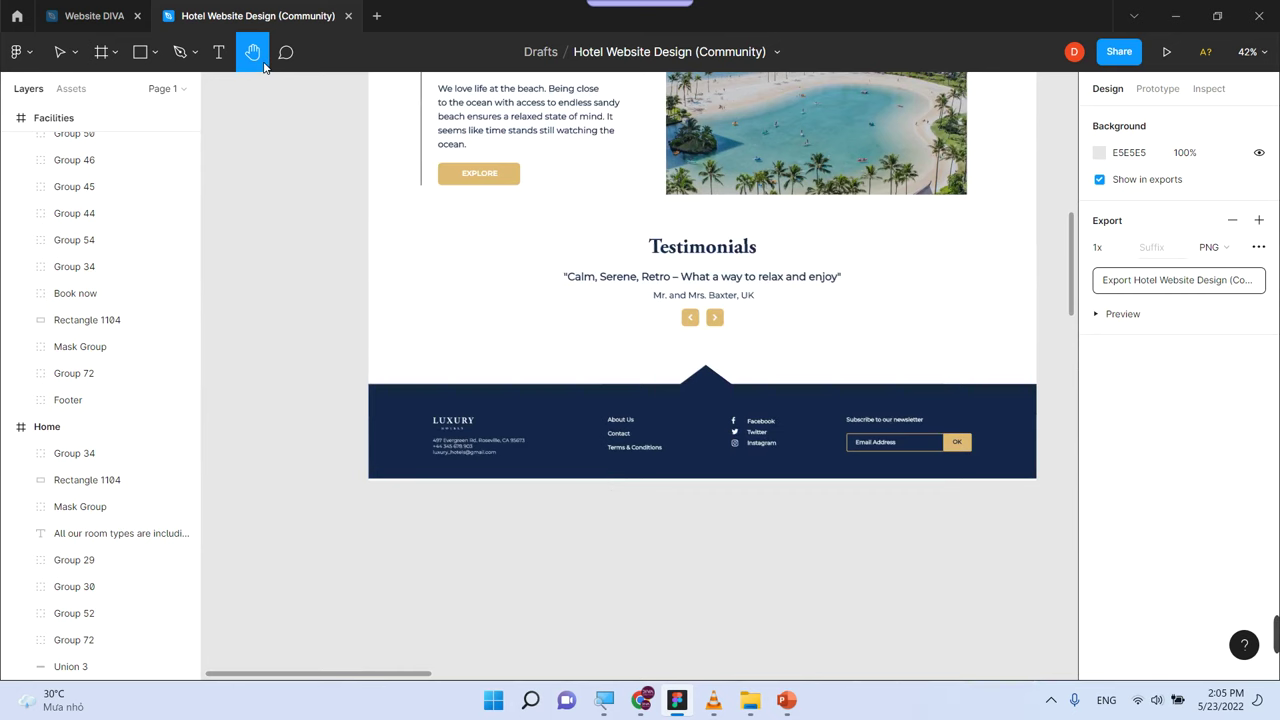
{"action": "scroll", "coordinate": [517, 429], "scroll_direction": "down", "scroll_amount": 3}
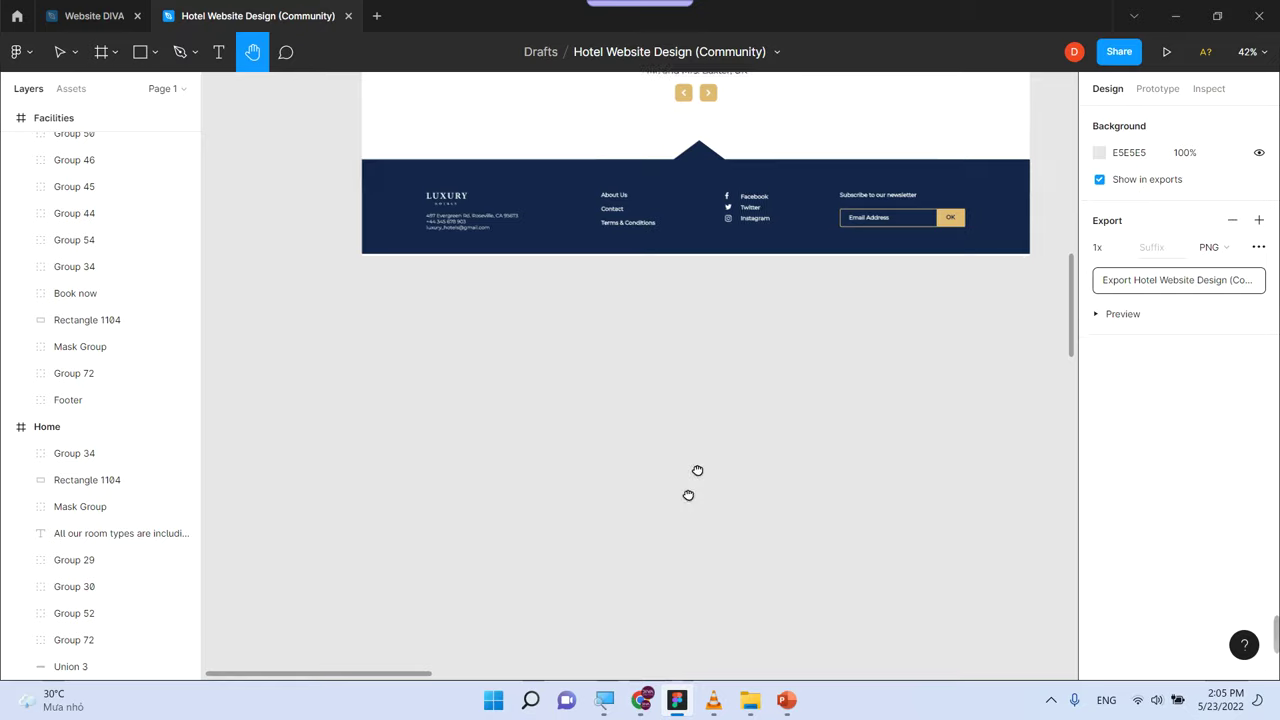
{"action": "scroll", "coordinate": [688, 495], "scroll_direction": "up", "scroll_amount": 1}
{"action": "scroll", "coordinate": [700, 560], "scroll_direction": "right", "scroll_amount": 1}
{"action": "left_click", "coordinate": [785, 700]}
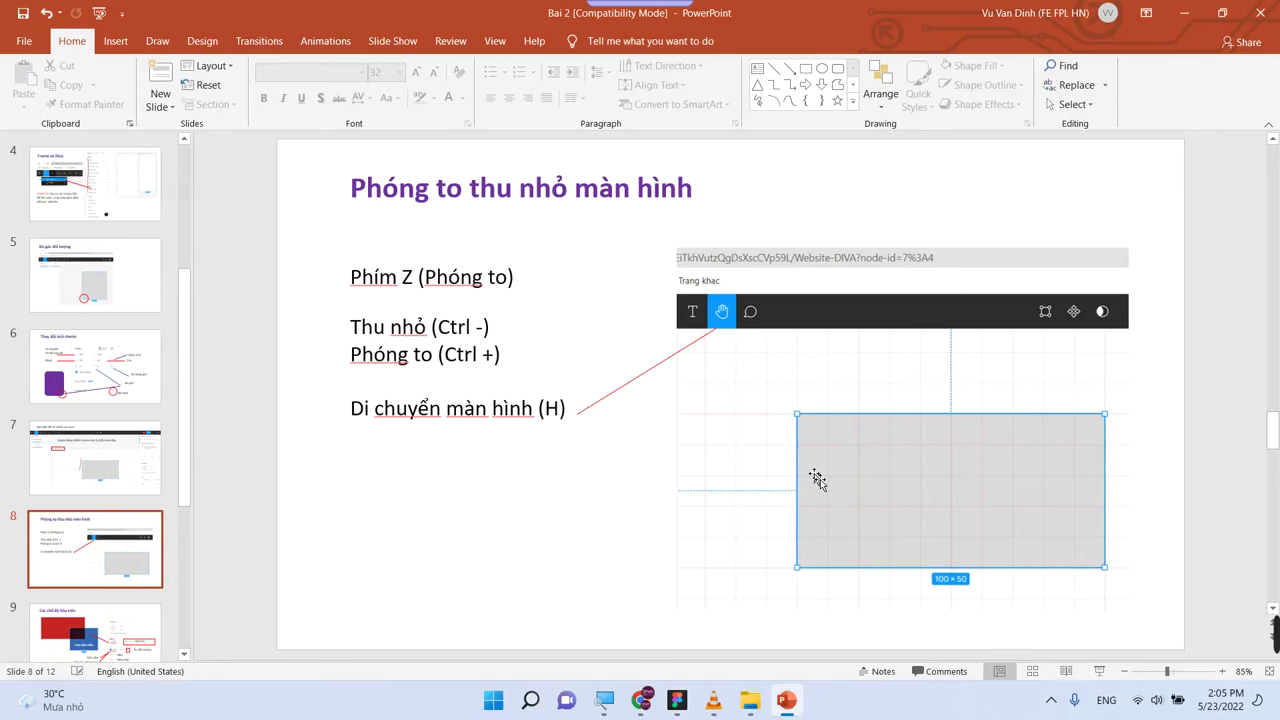
Advance PowerPoint to slide 9 on blend modes and return to the Figma hotel design
{"action": "scroll", "coordinate": [815, 478], "scroll_direction": "down", "scroll_amount": 1}
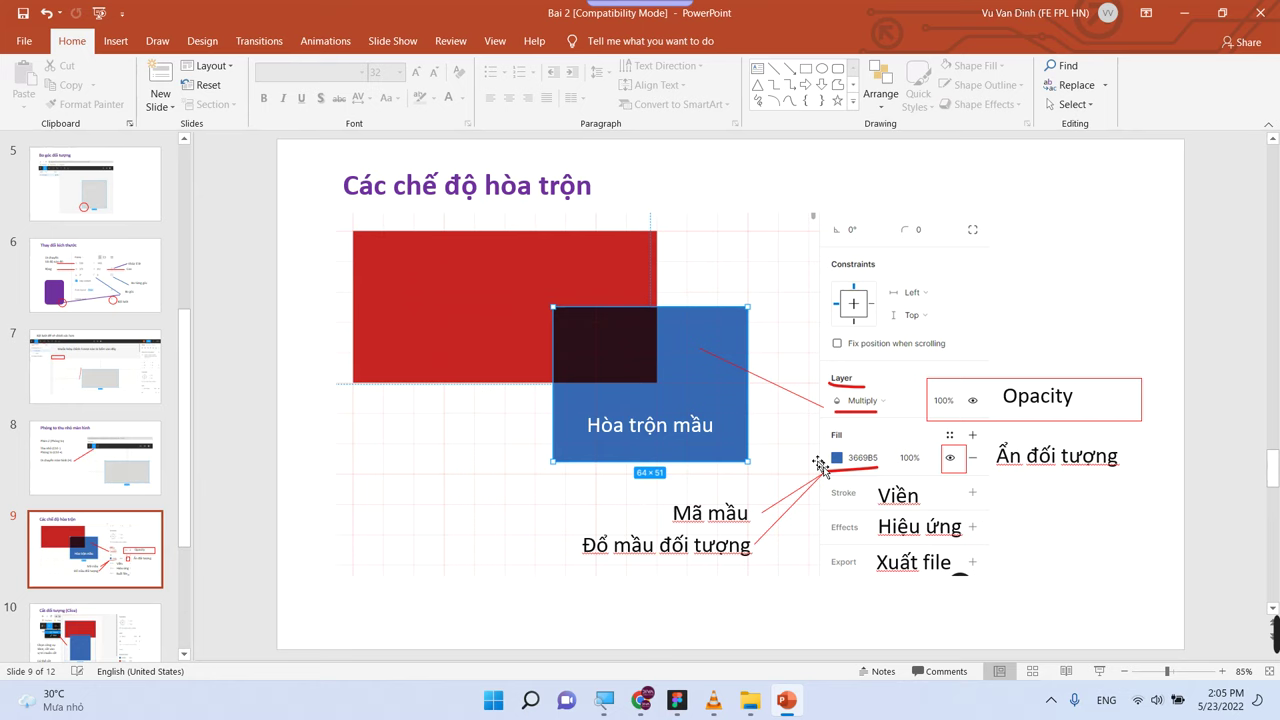
{"action": "left_click", "coordinate": [677, 700]}
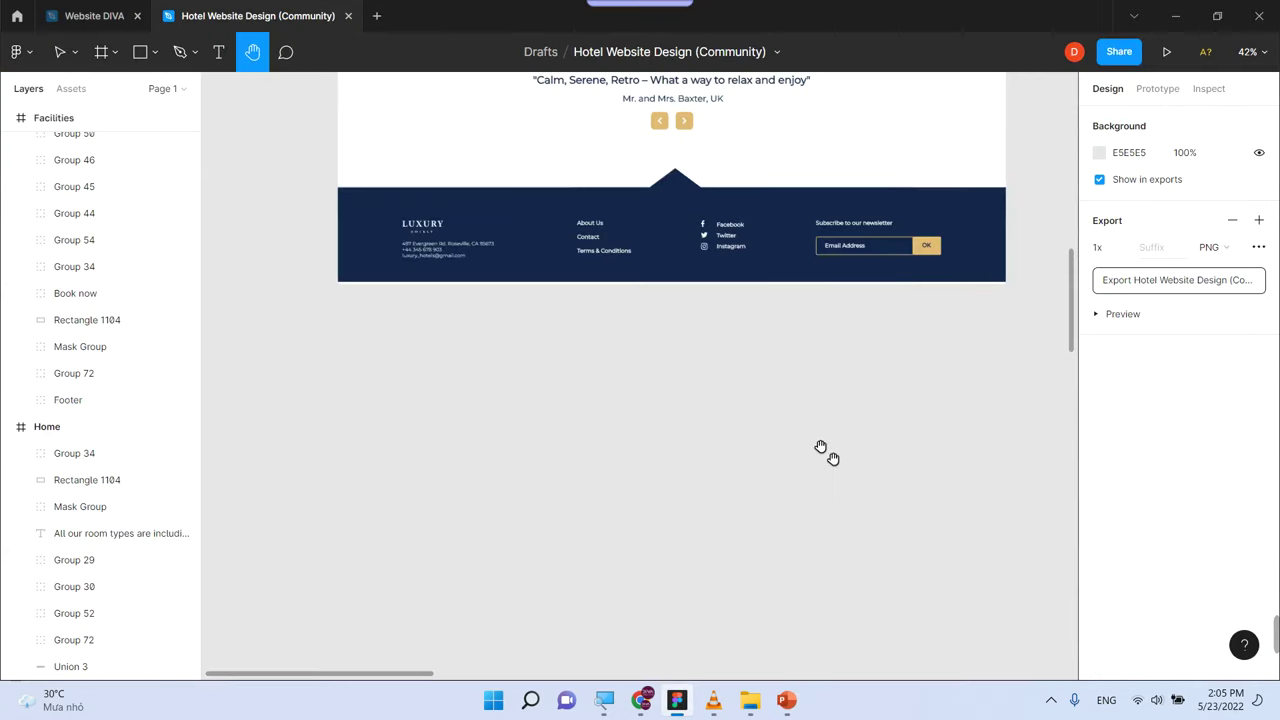
Select the dark overlay rectangle on the Home hero, undoing an accidental move
{"action": "scroll", "coordinate": [815, 455], "scroll_direction": "up", "scroll_amount": 5}
{"action": "scroll", "coordinate": [808, 460], "scroll_direction": "up", "scroll_amount": 10}
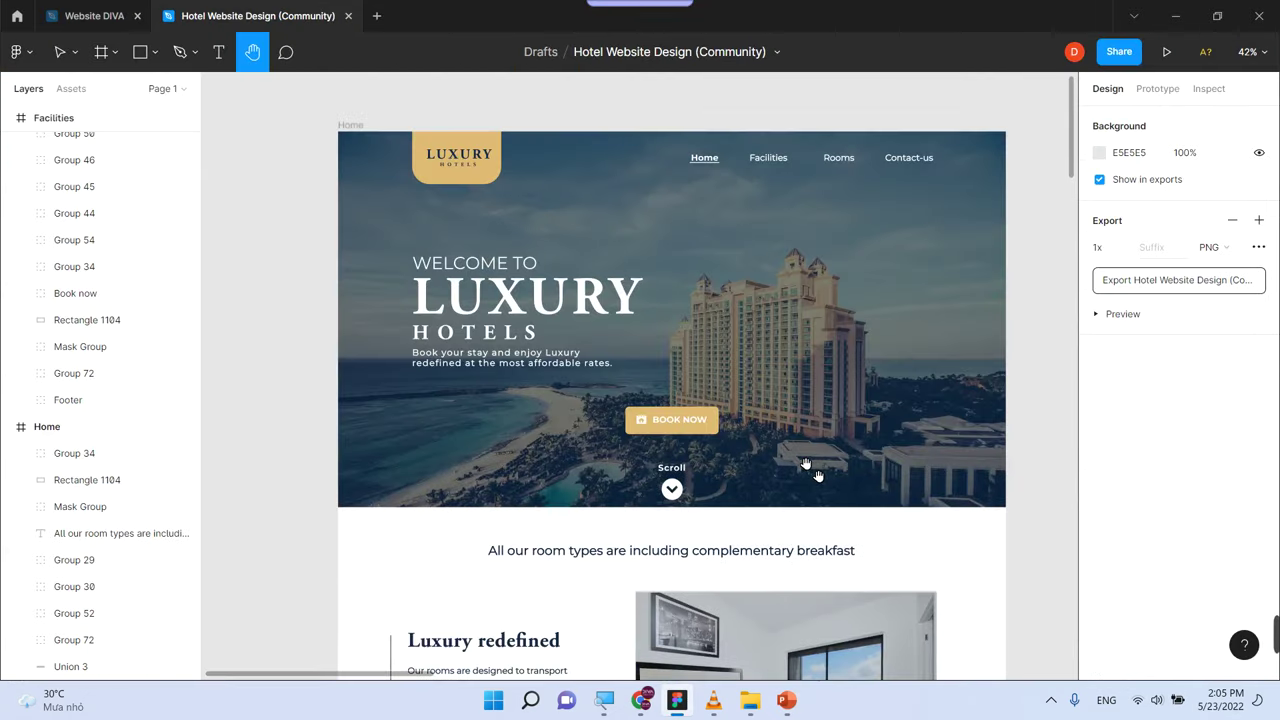
{"action": "scroll", "coordinate": [826, 310], "scroll_direction": "right", "scroll_amount": 2}
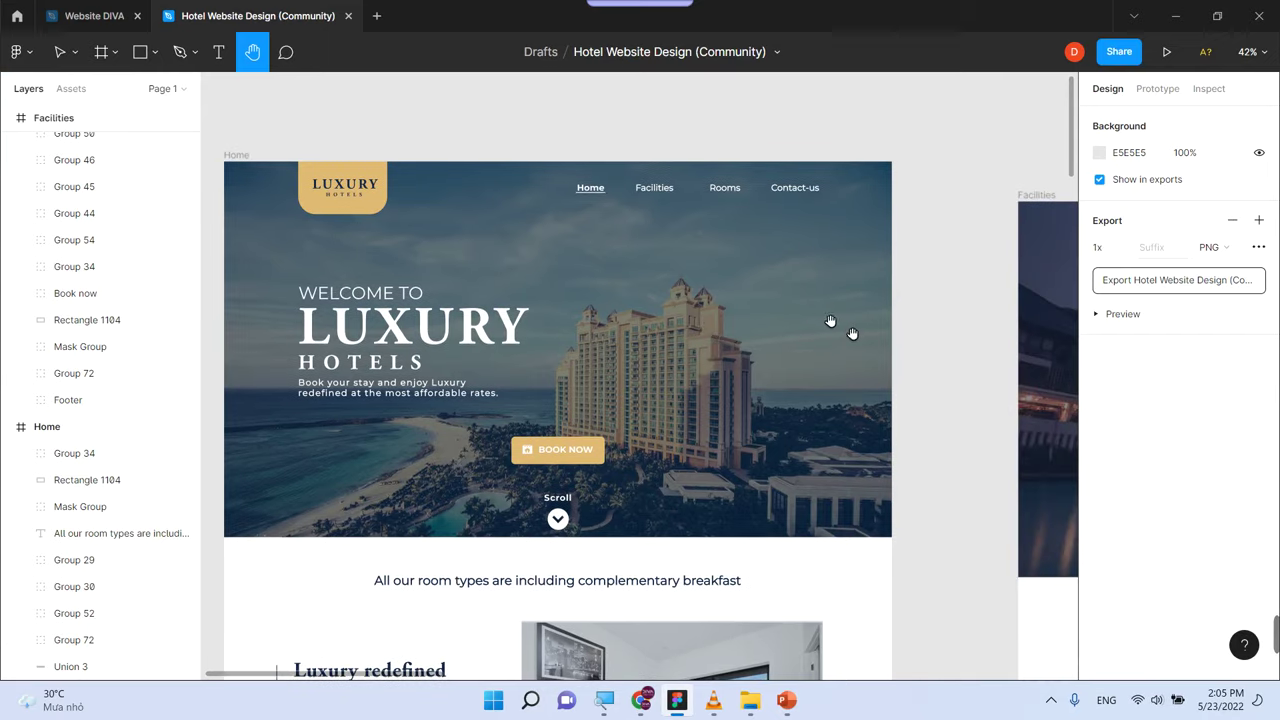
{"action": "key", "text": "v"}
{"action": "left_click_drag", "start_coordinate": [852, 342], "coordinate": [686, 376]}
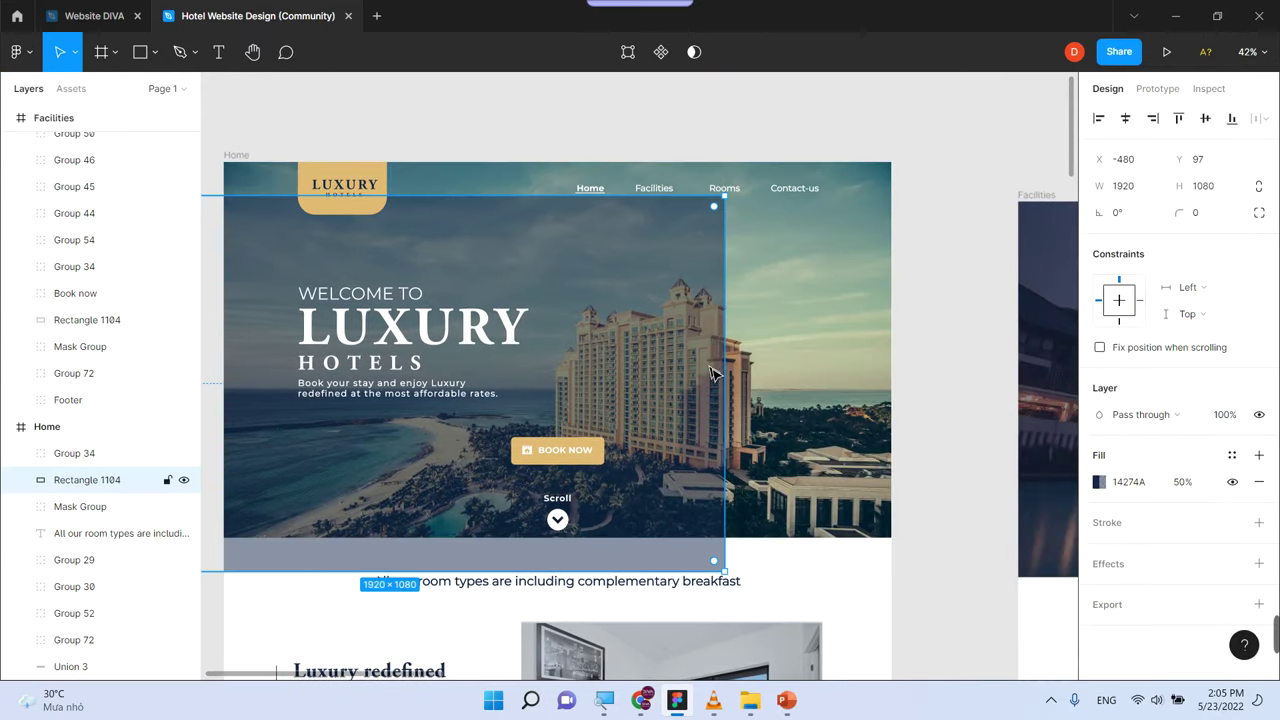
{"action": "key", "text": "ctrl+z"}
{"action": "scroll", "coordinate": [720, 371], "scroll_direction": "left", "scroll_amount": 2}
{"action": "left_click", "coordinate": [930, 330]}
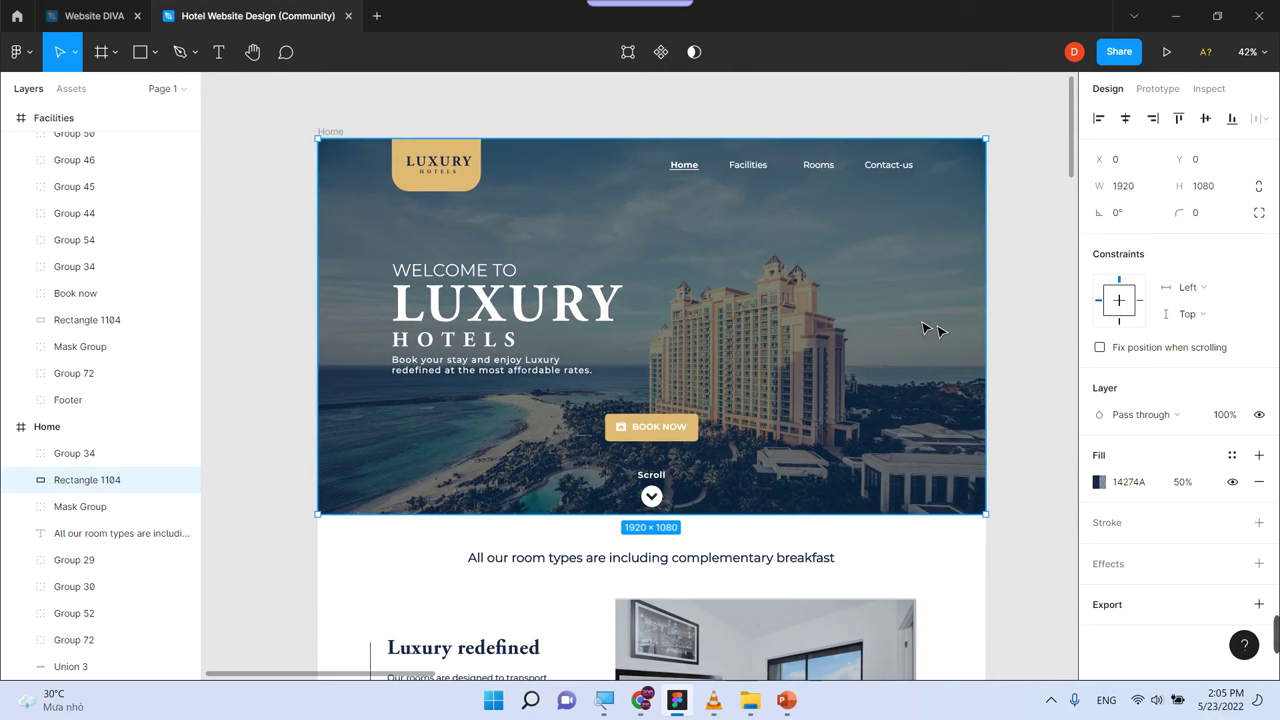
{"action": "mouse_move", "coordinate": [985, 325]}
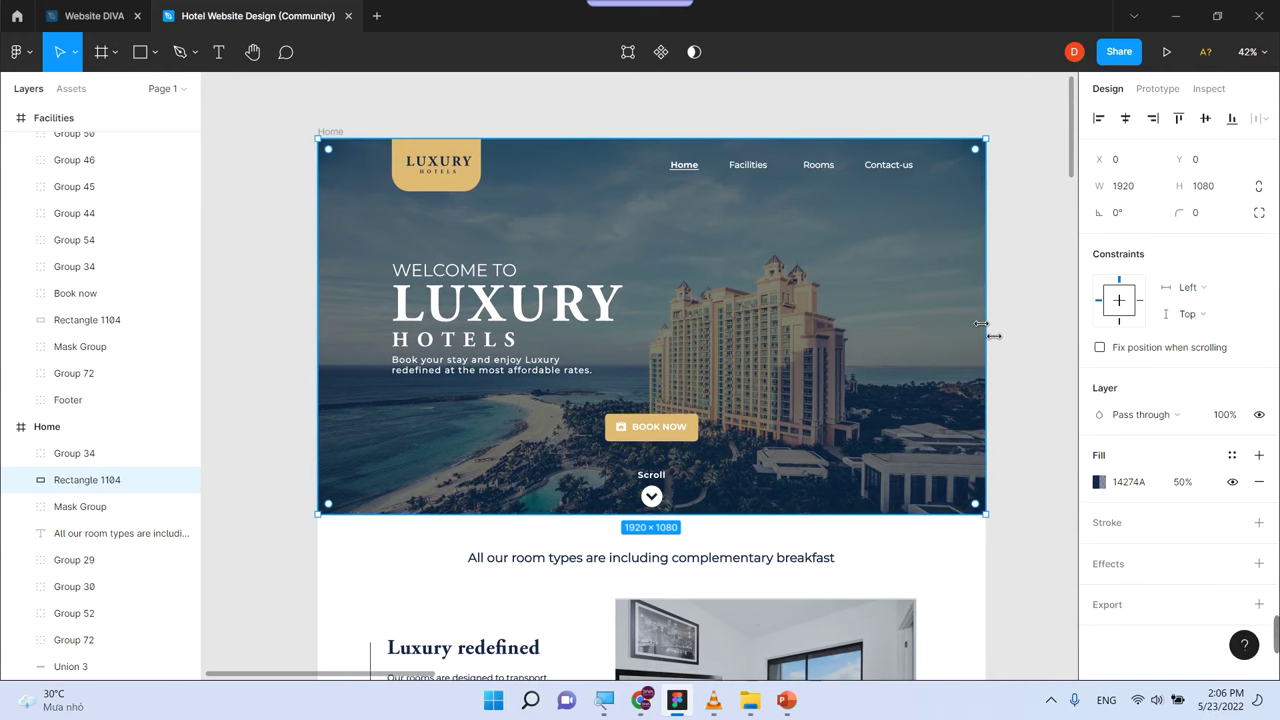
Narrow Rectangle 1104 to width 1096 so it covers only the hero's left half
{"action": "left_click_drag", "start_coordinate": [981, 323], "coordinate": [958, 319]}
{"action": "left_click_drag", "start_coordinate": [715, 356], "coordinate": [699, 356]}
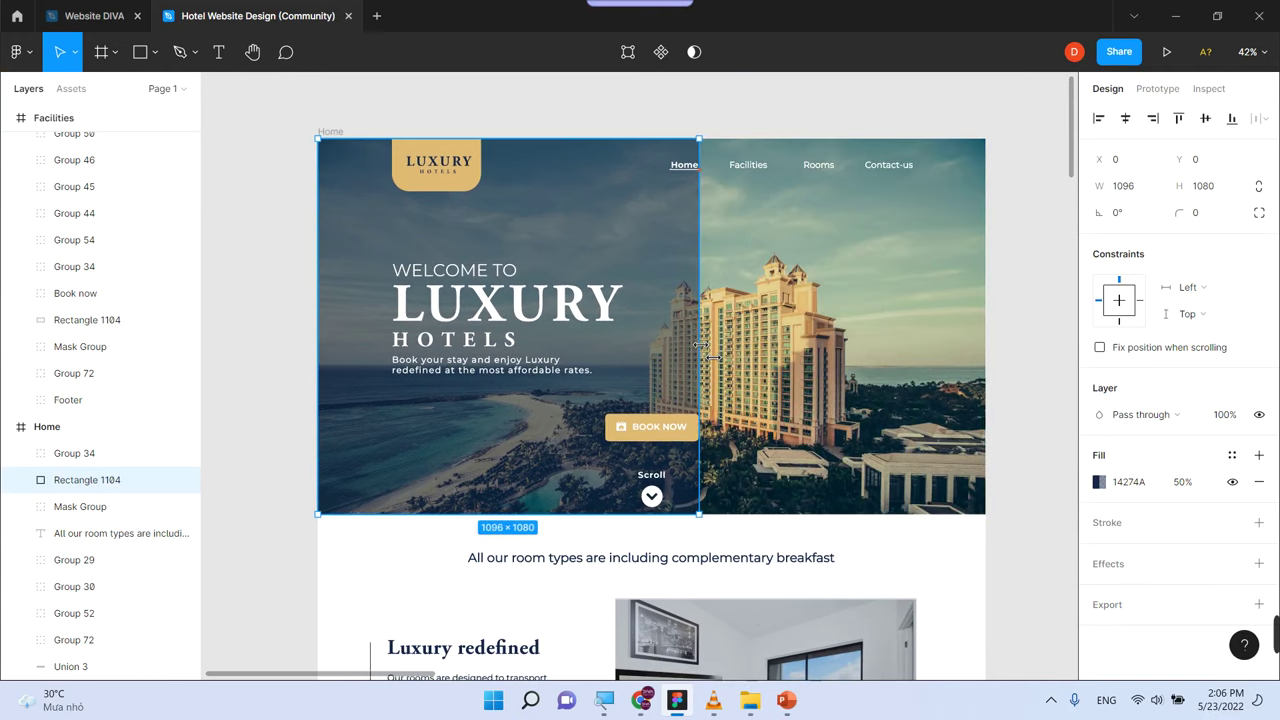
{"action": "left_click", "coordinate": [1018, 347]}
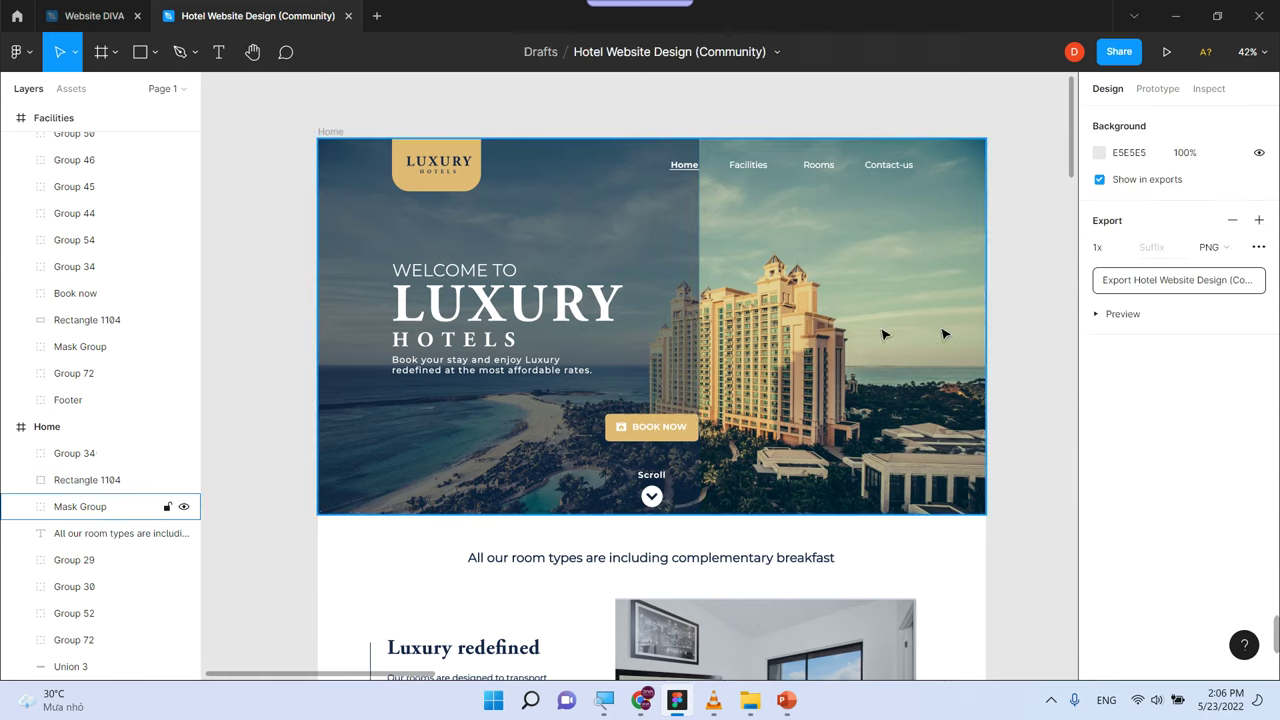
{"action": "left_click", "coordinate": [651, 291]}
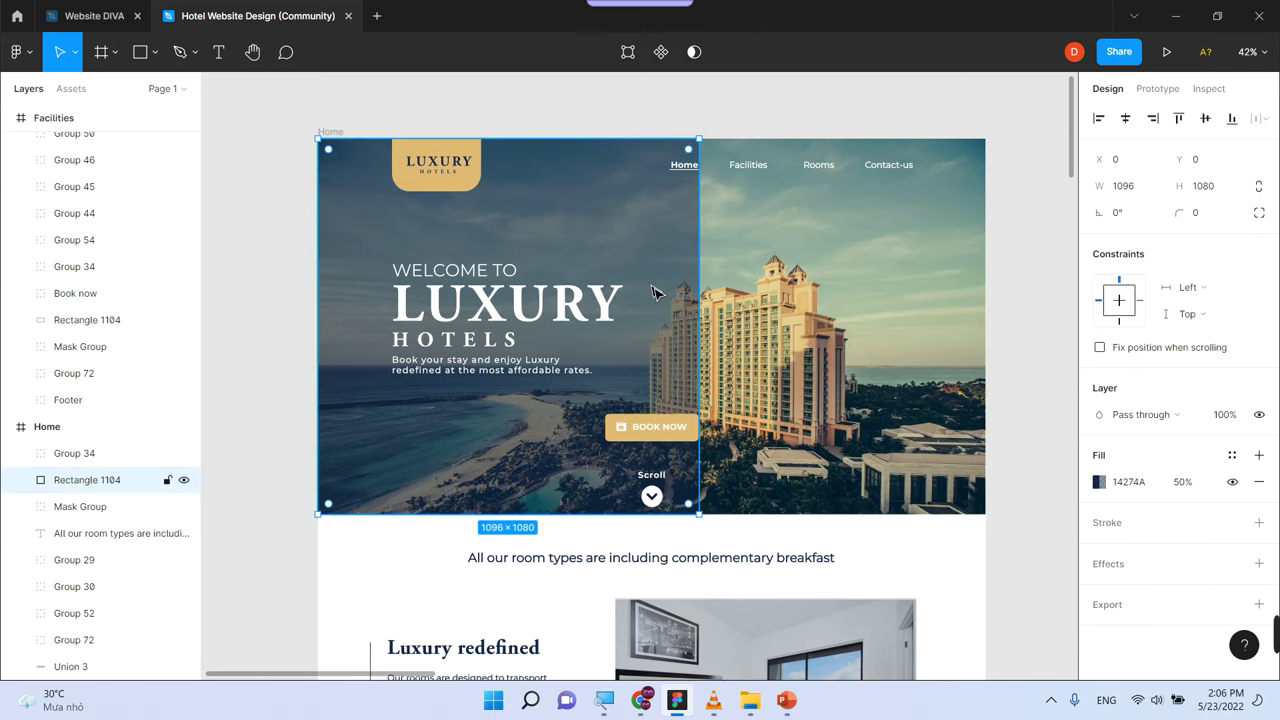
Check the overlay's blend mode and keep it at Pass through
{"action": "left_click", "coordinate": [1148, 416]}
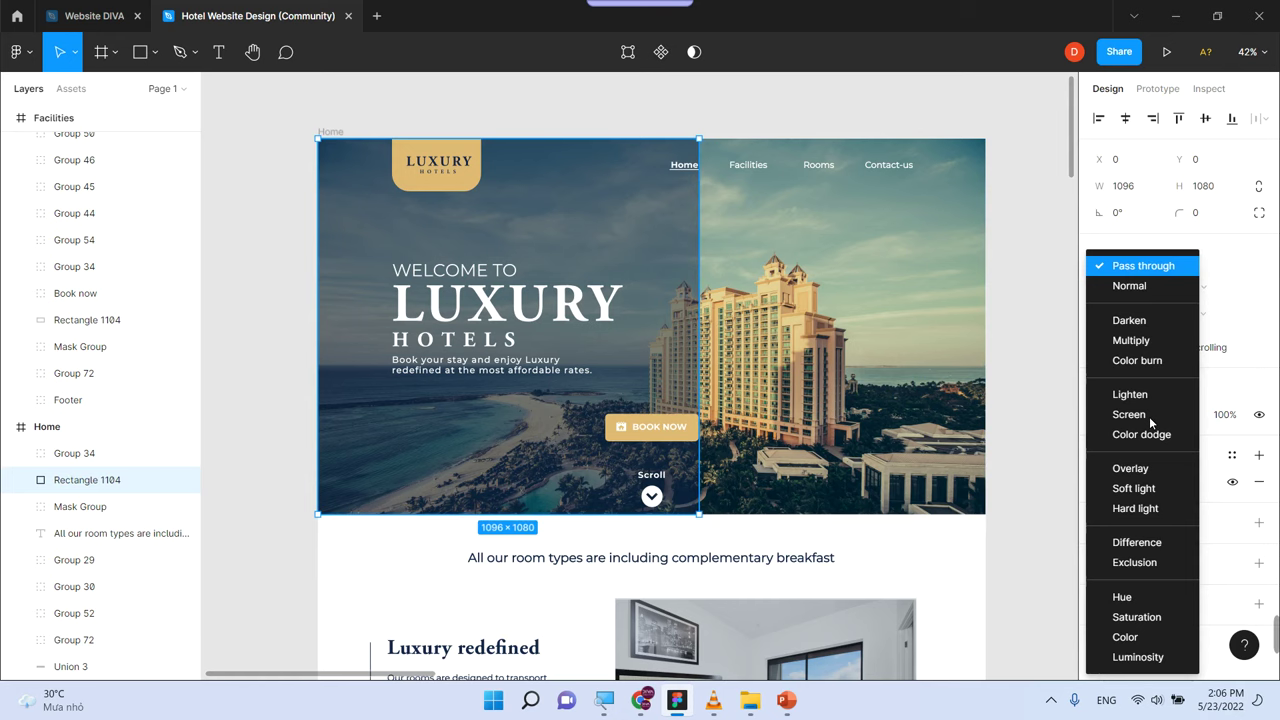
{"action": "left_click", "coordinate": [1150, 268]}
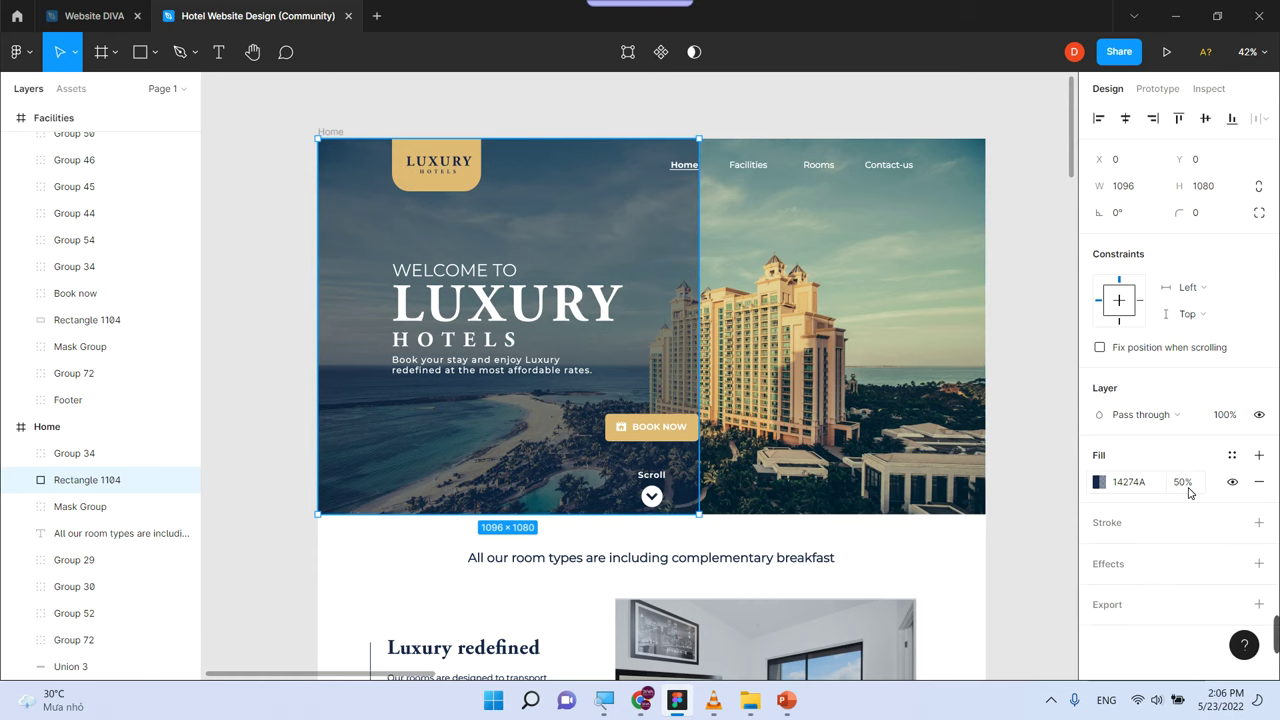
{"action": "left_click", "coordinate": [1023, 349]}
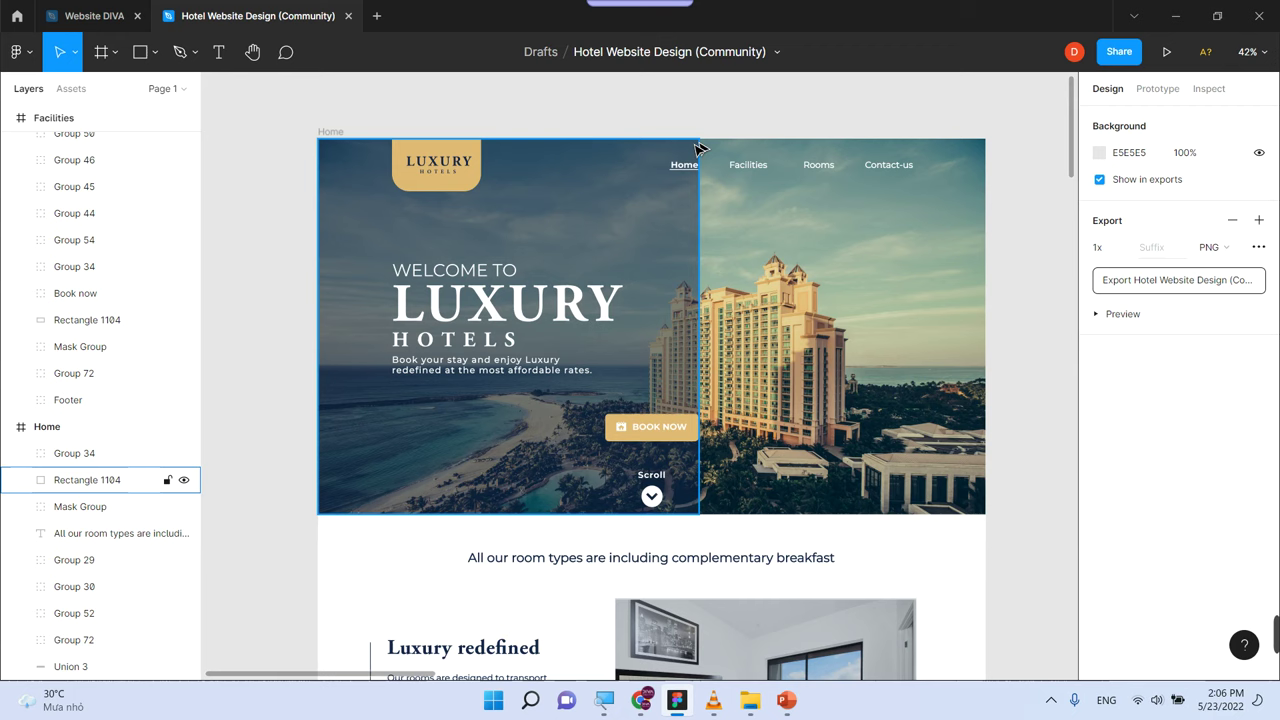
{"action": "left_click", "coordinate": [145, 55]}
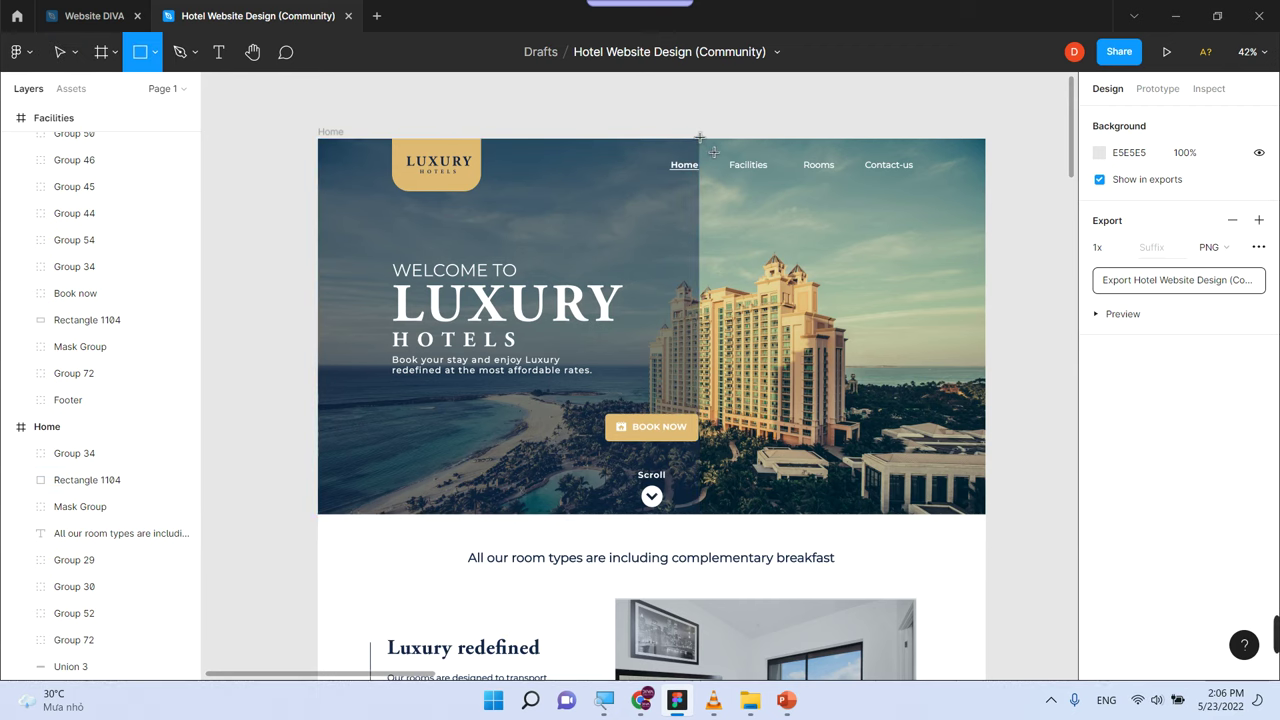
Draw a rectangle over the hero's right half and fill it red FF0E0E
{"action": "left_click_drag", "start_coordinate": [700, 138], "coordinate": [987, 515]}
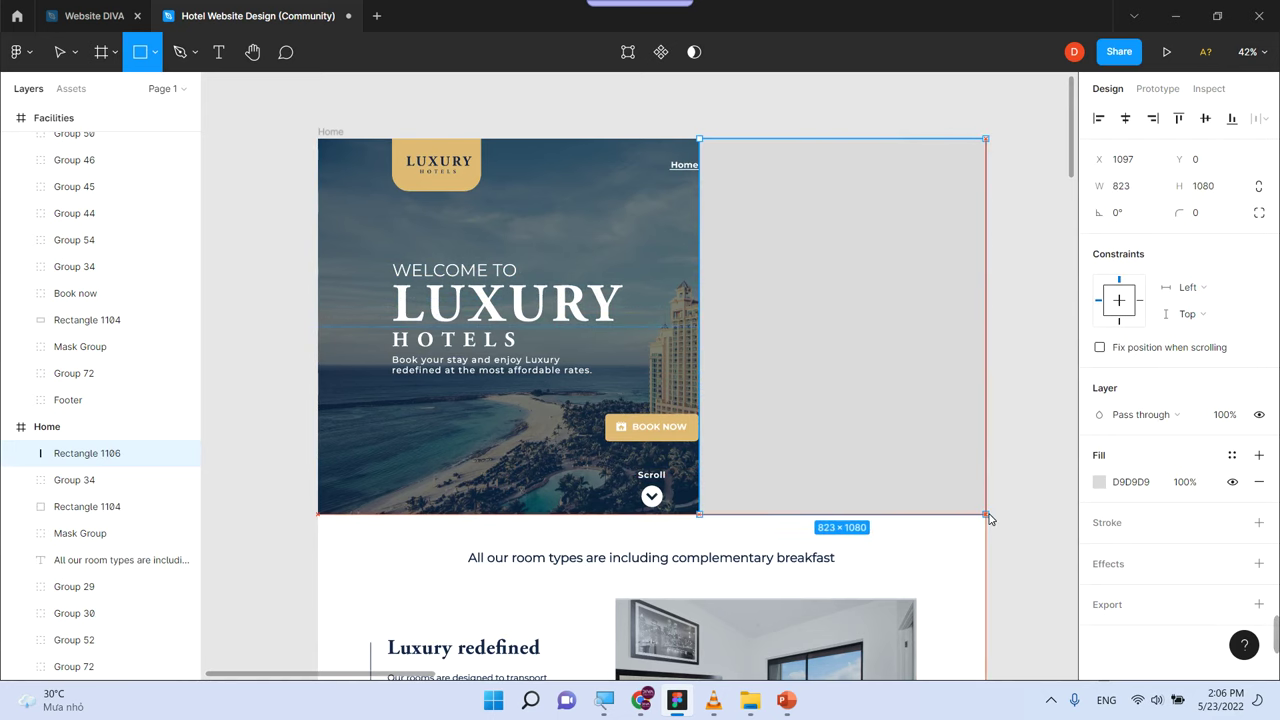
{"action": "left_click", "coordinate": [1100, 482]}
{"action": "left_click", "coordinate": [1068, 267]}
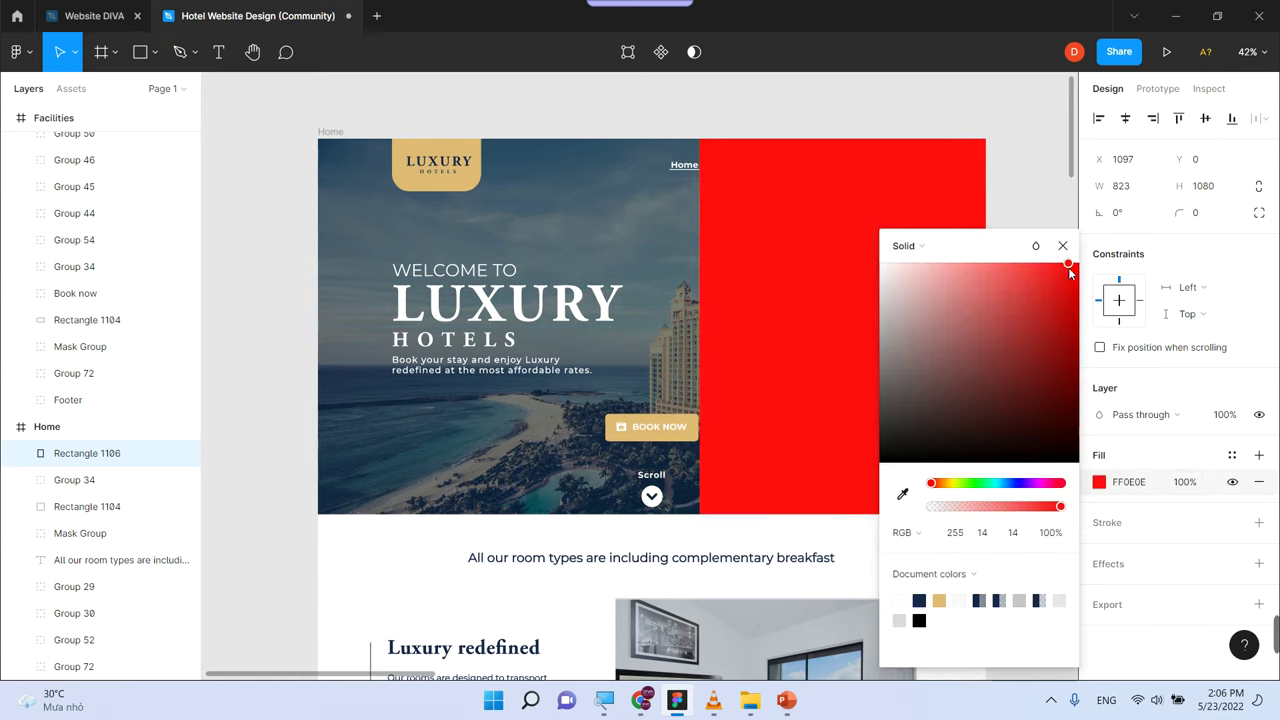
{"action": "left_click", "coordinate": [1057, 206]}
{"action": "left_click", "coordinate": [940, 253]}
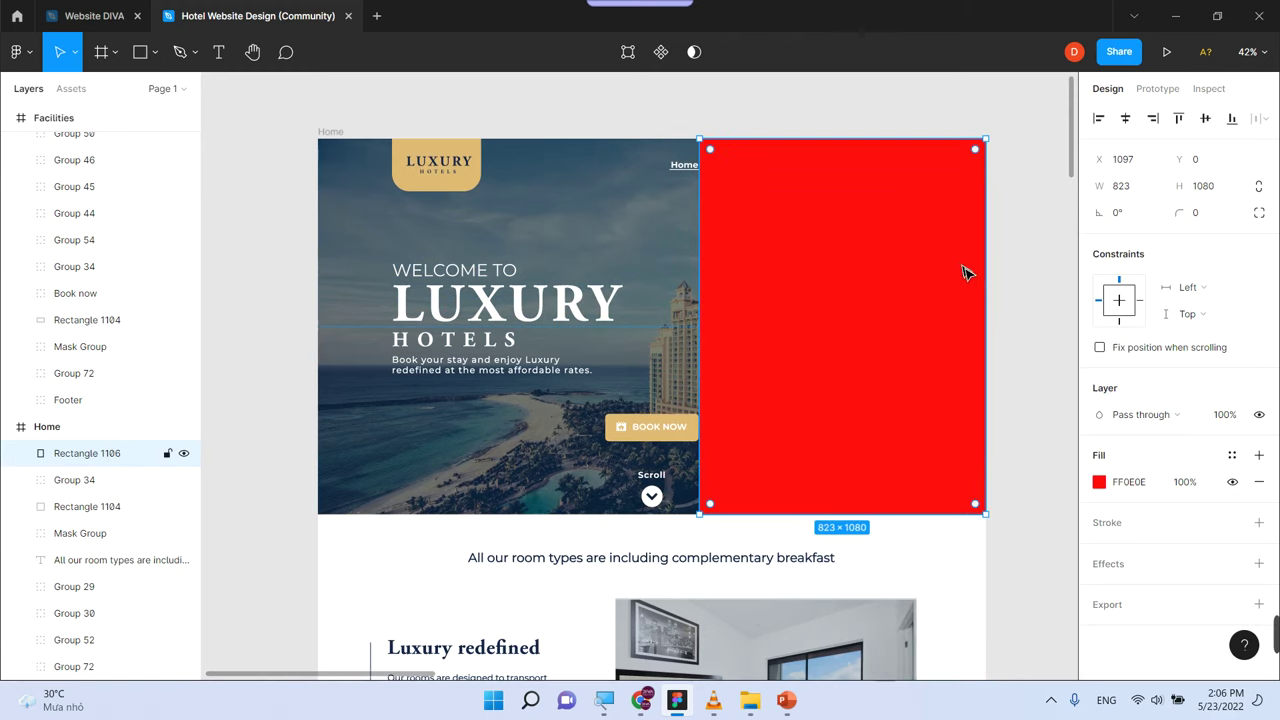
{"action": "mouse_move", "coordinate": [1140, 414]}
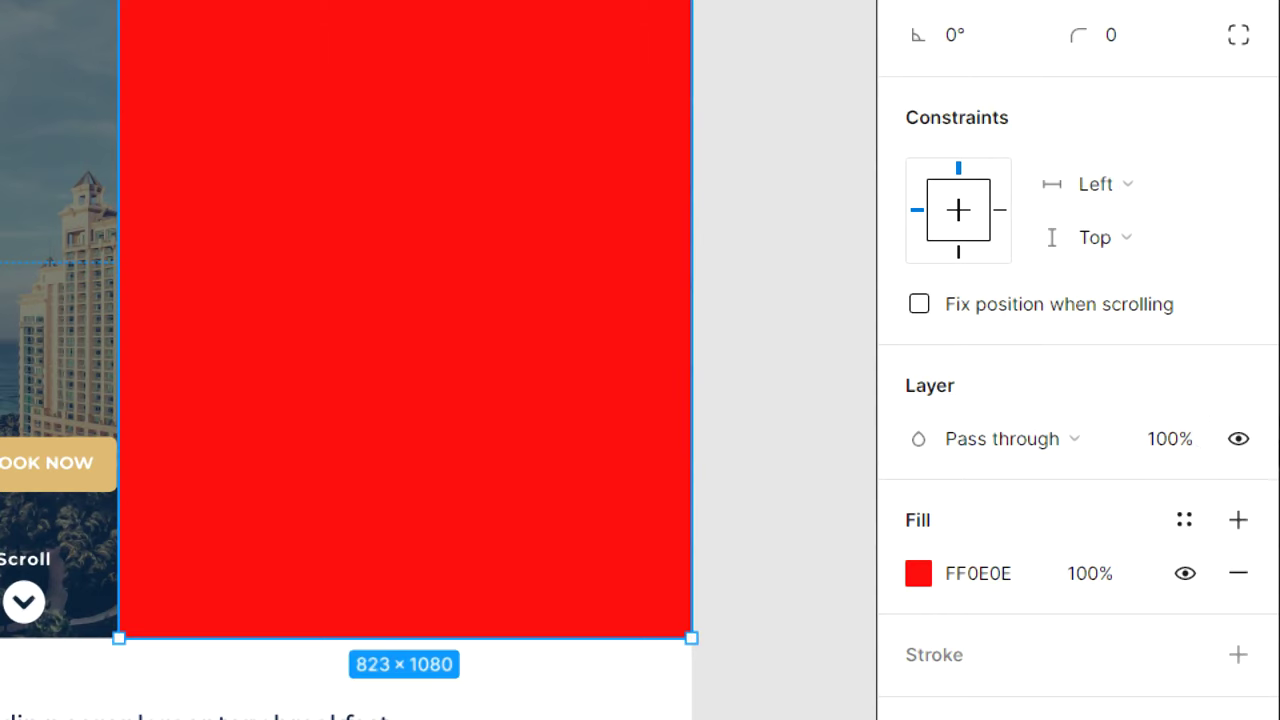
Try Overlay blending on the red rectangle, then settle on Darken
{"action": "left_click", "coordinate": [1034, 449]}
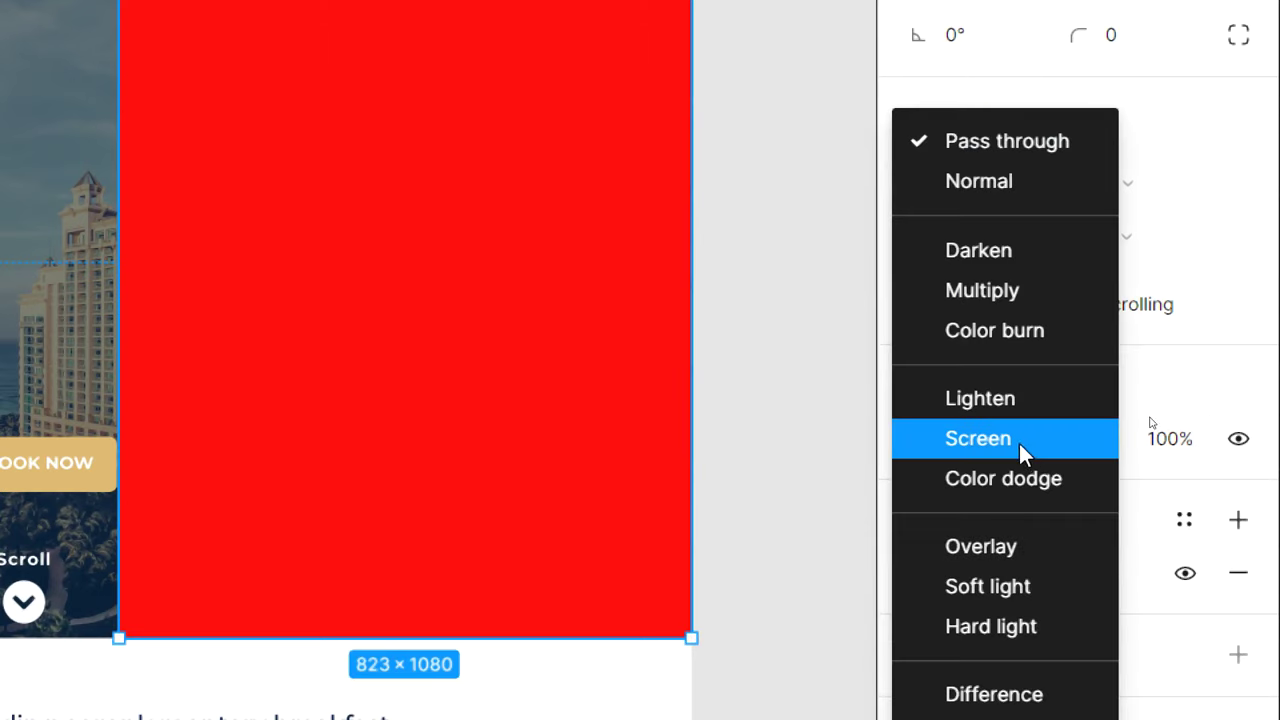
{"action": "left_click", "coordinate": [1014, 543]}
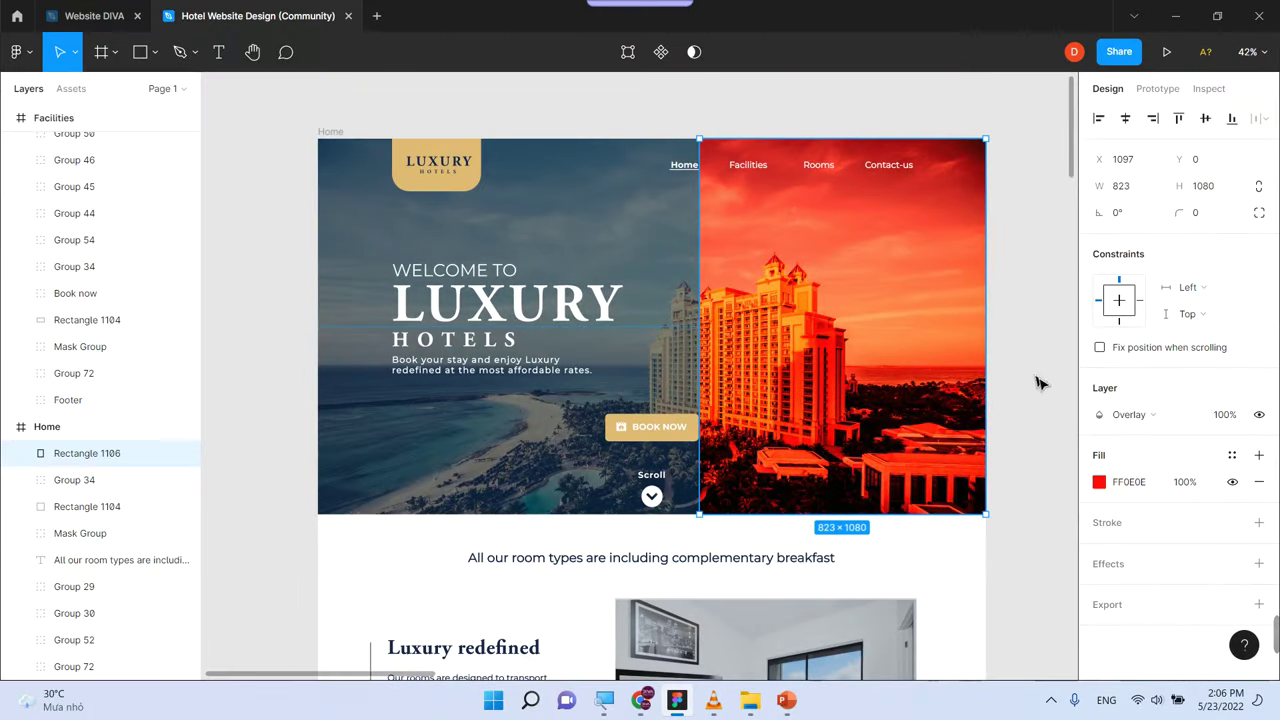
{"action": "left_click", "coordinate": [1112, 416]}
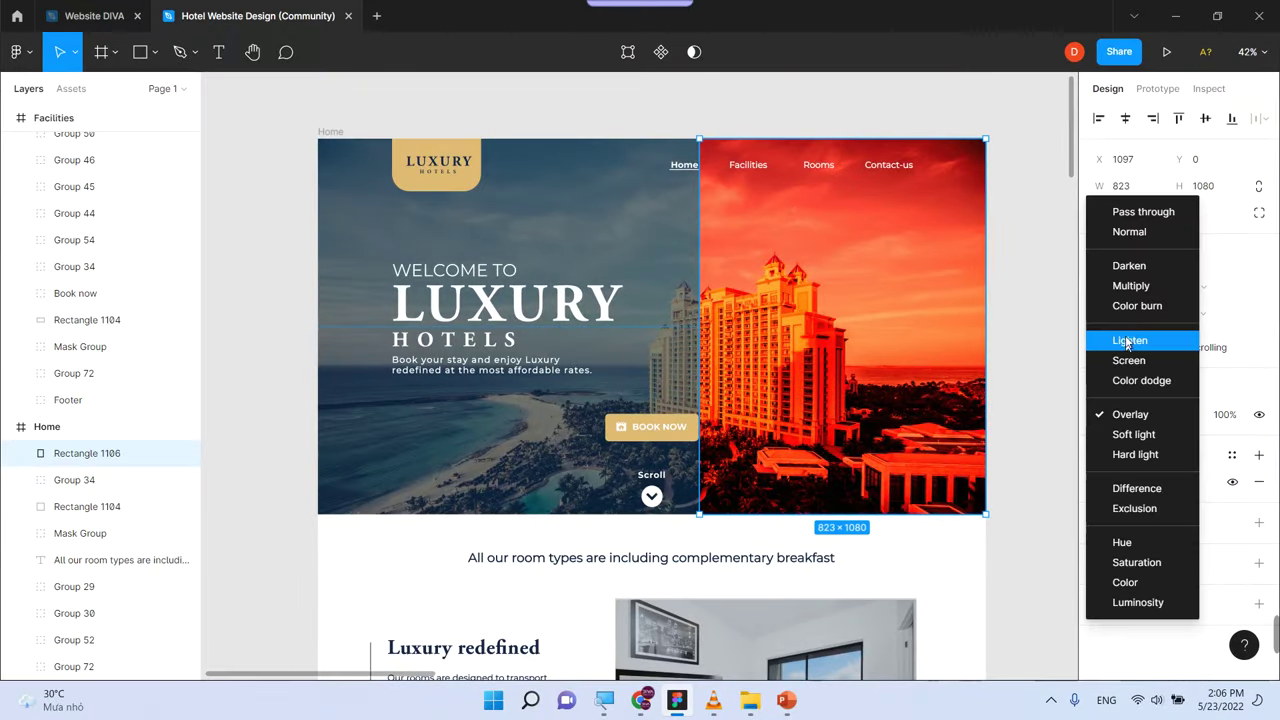
{"action": "left_click", "coordinate": [1132, 266]}
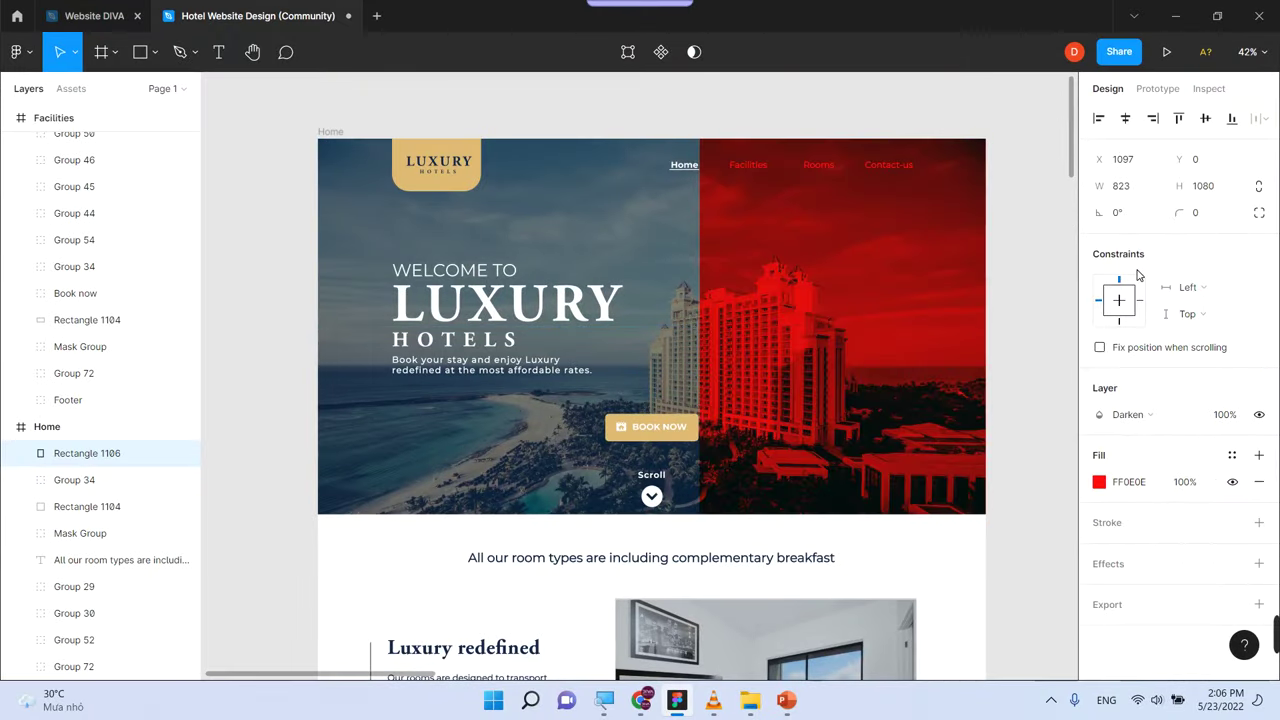
{"action": "left_click", "coordinate": [667, 271]}
{"action": "left_click", "coordinate": [734, 280]}
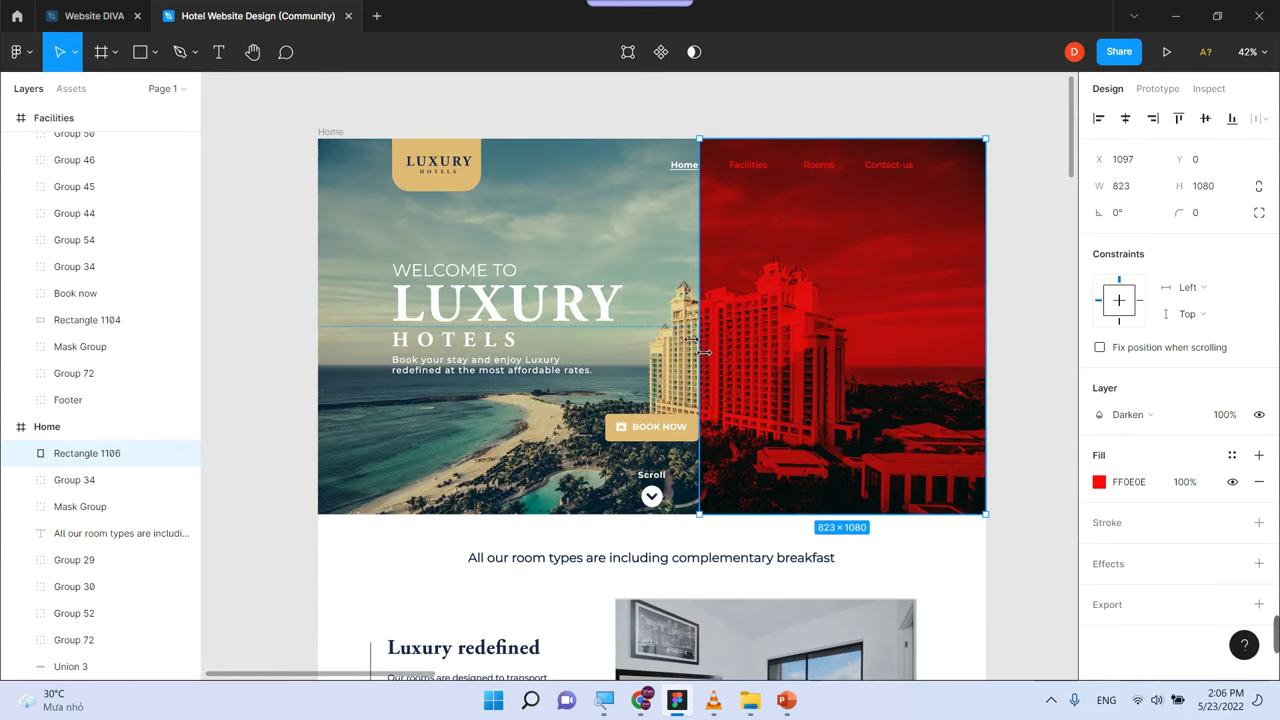
Stretch the red rectangle across the full 1920×1080 hero and send it and Mask Group beneath the text
{"action": "mouse_move", "coordinate": [698, 350]}
{"action": "left_mouse_down"}
{"action": "mouse_move", "coordinate": [417, 345]}
{"action": "mouse_move", "coordinate": [318, 360]}
{"action": "left_mouse_up"}
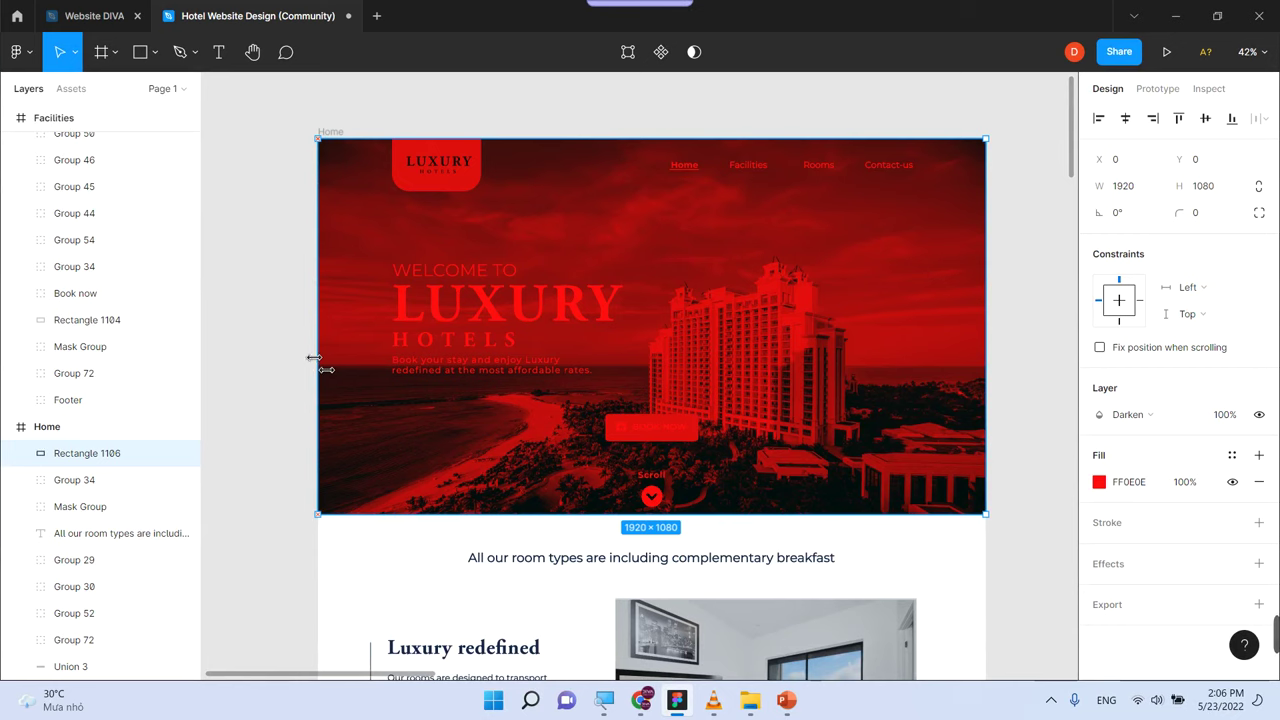
{"action": "left_click", "coordinate": [257, 314]}
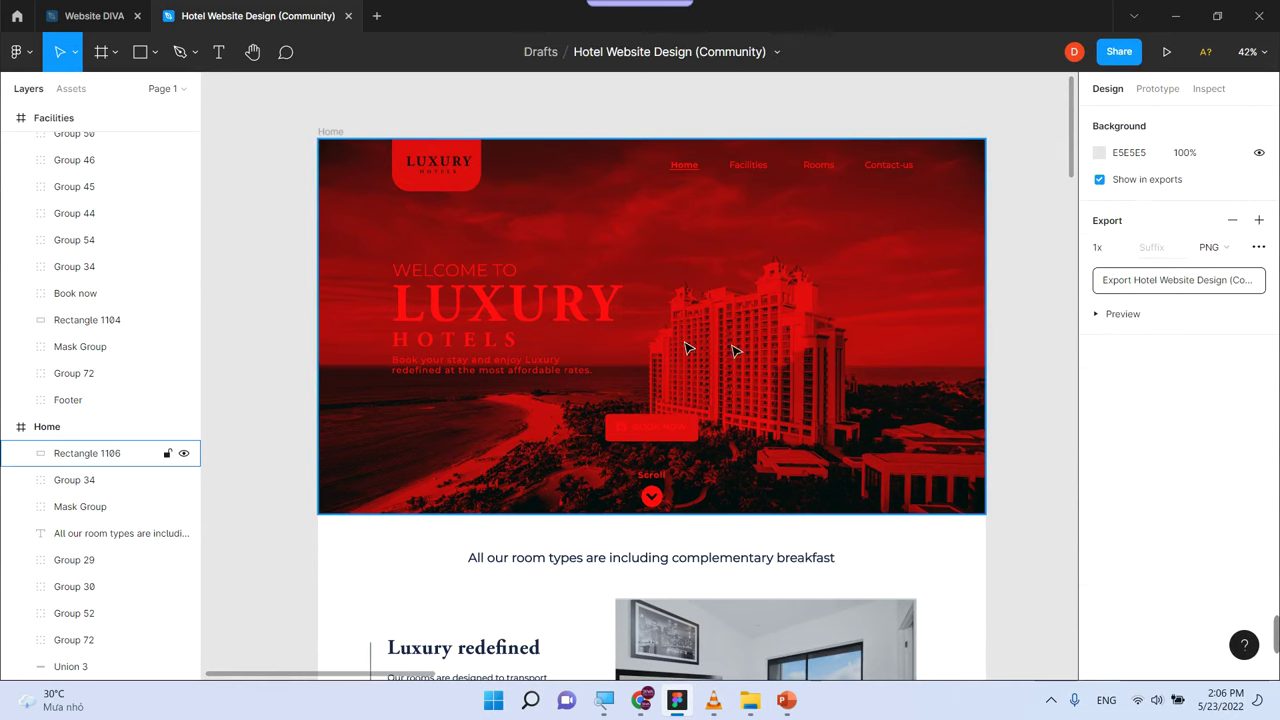
{"action": "left_click", "coordinate": [843, 337]}
{"action": "left_click", "coordinate": [1033, 335]}
{"action": "left_click_drag", "start_coordinate": [1017, 323], "coordinate": [925, 380]}
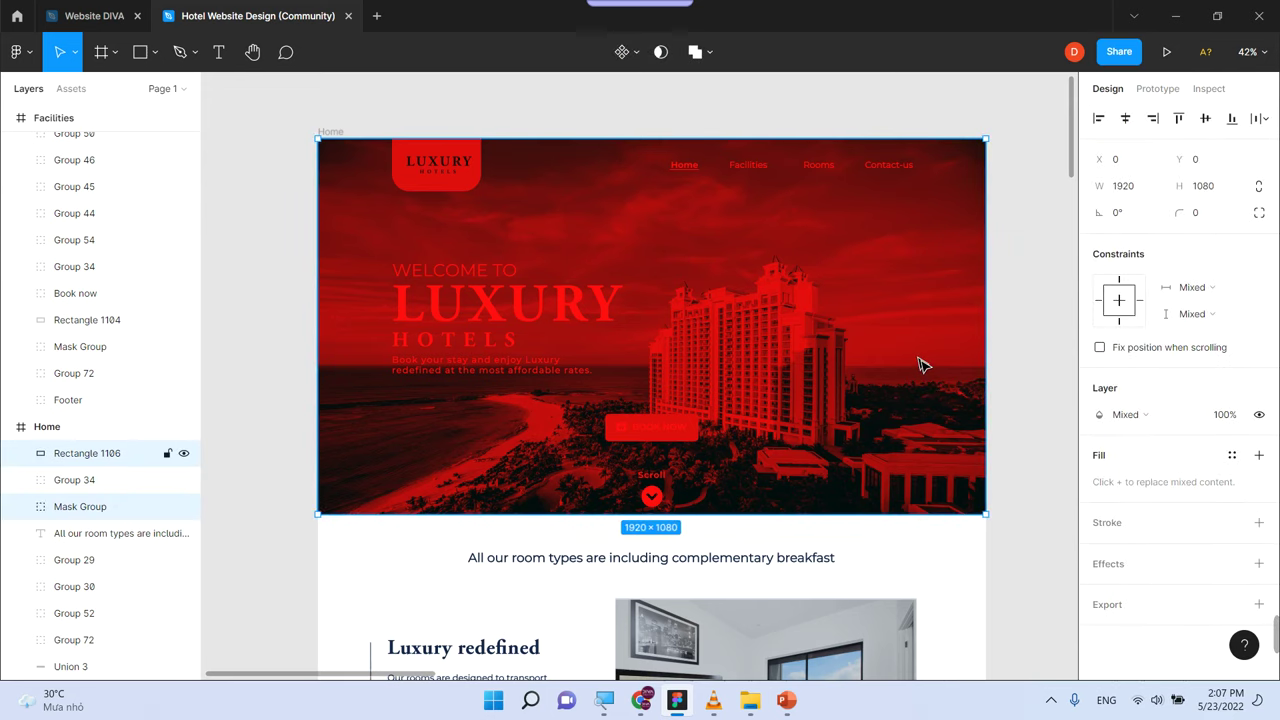
{"action": "key", "text": "ctrl+shift+bracketleft"}
{"action": "left_click", "coordinate": [1026, 322]}
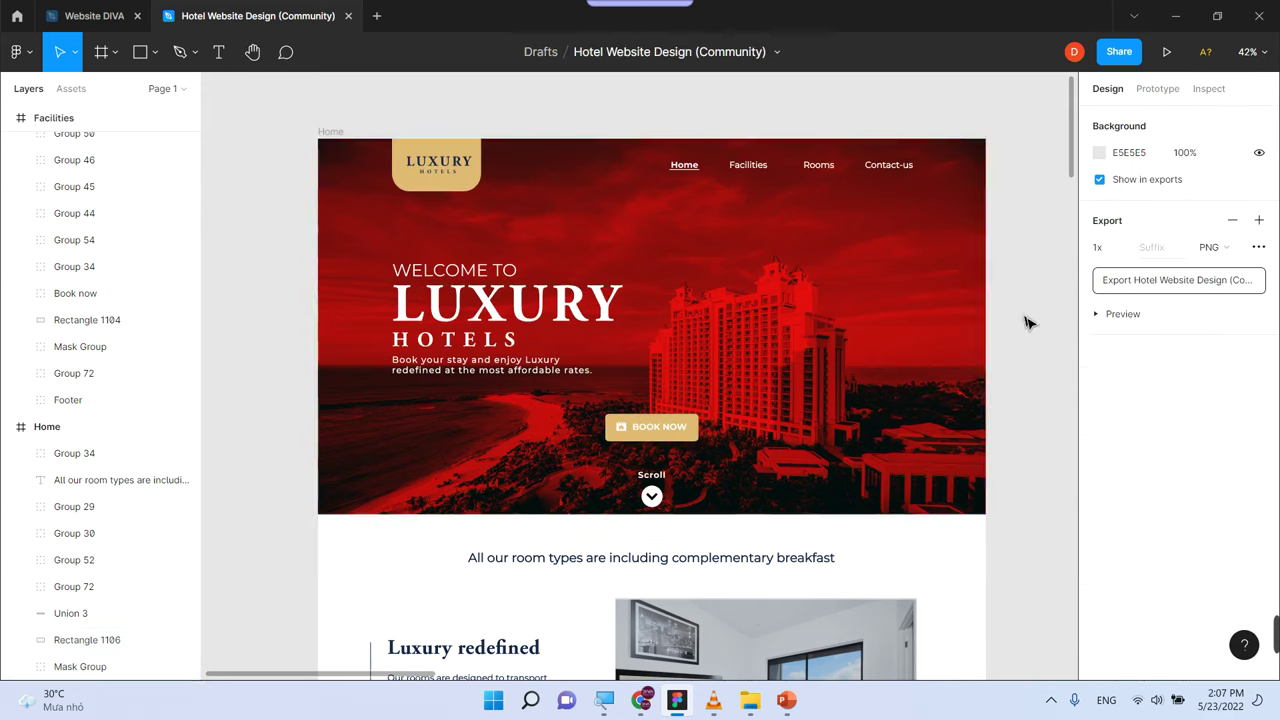
{"action": "left_click", "coordinate": [910, 333]}
Try other hues for the tint's fill colour, keeping it red
{"action": "left_click", "coordinate": [1117, 489]}
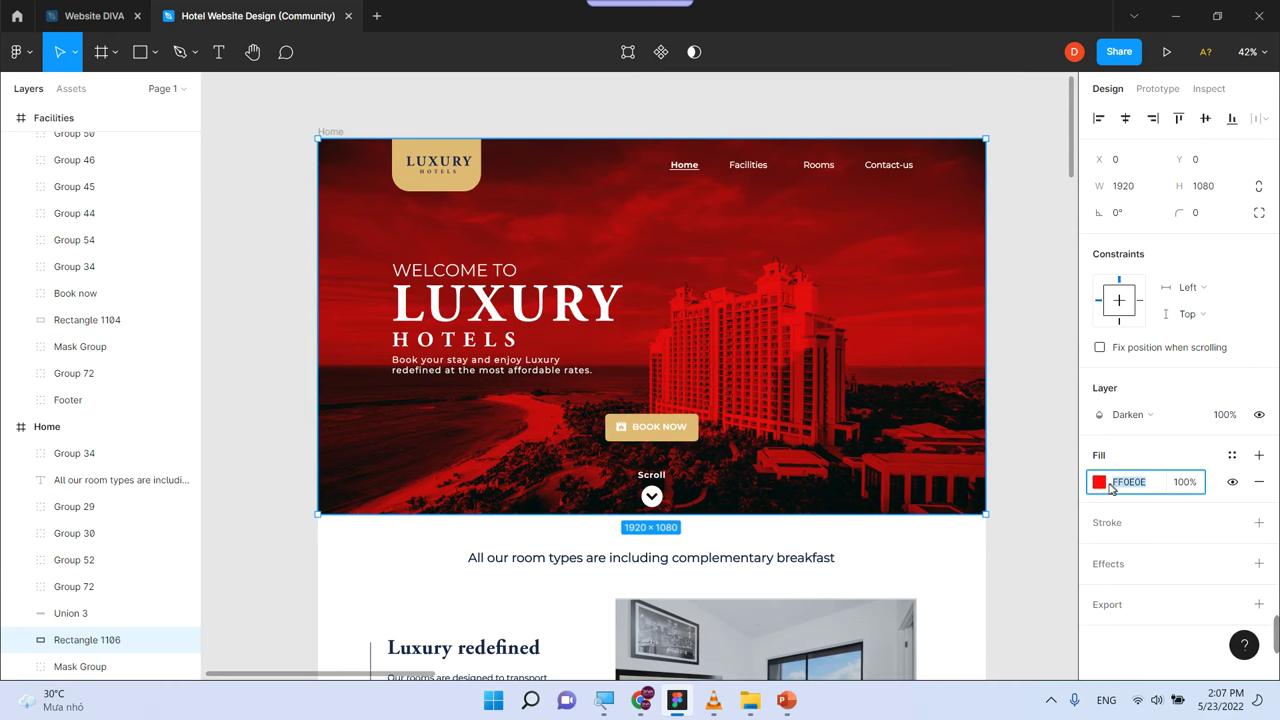
{"action": "left_click", "coordinate": [1099, 483]}
{"action": "mouse_move", "coordinate": [994, 481]}
{"action": "left_mouse_down"}
{"action": "mouse_move", "coordinate": [1034, 487]}
{"action": "mouse_move", "coordinate": [906, 489]}
{"action": "left_mouse_up"}
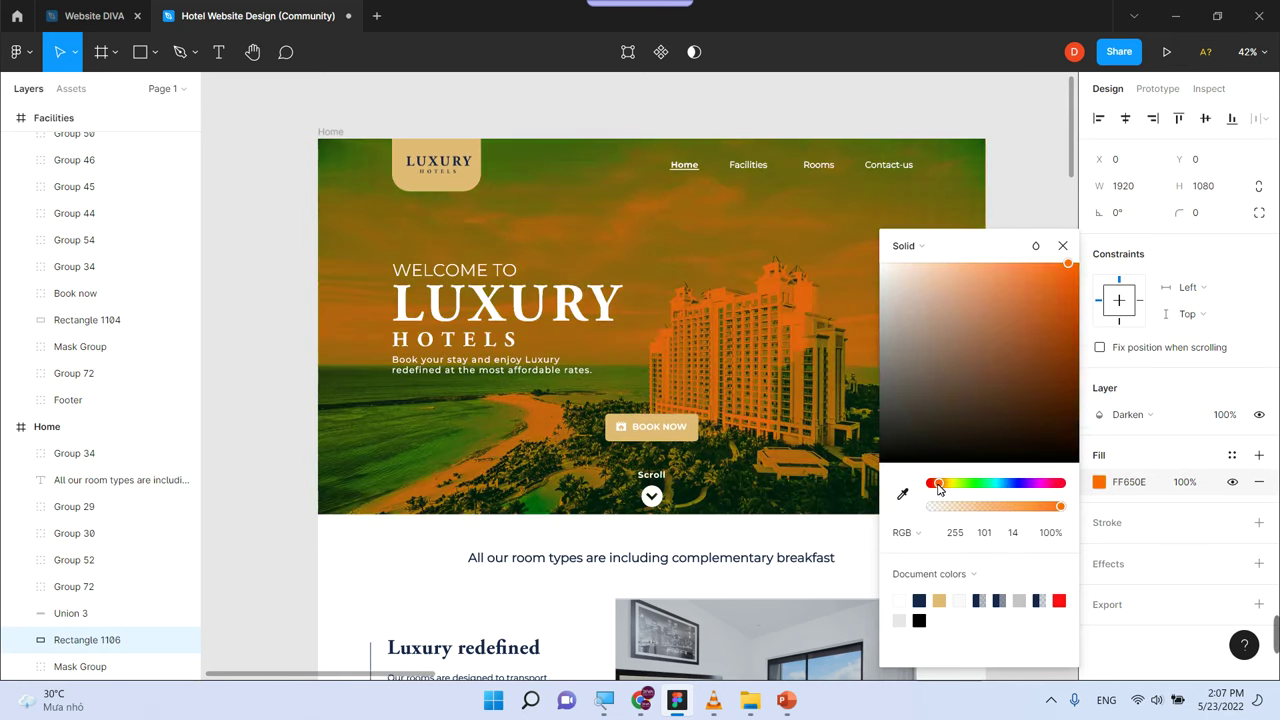
{"action": "left_click", "coordinate": [1048, 166]}
{"action": "left_click", "coordinate": [923, 249]}
Try Lighten, Overlay and Hue blending on the tint, then set it to Multiply
{"action": "left_click", "coordinate": [1149, 415]}
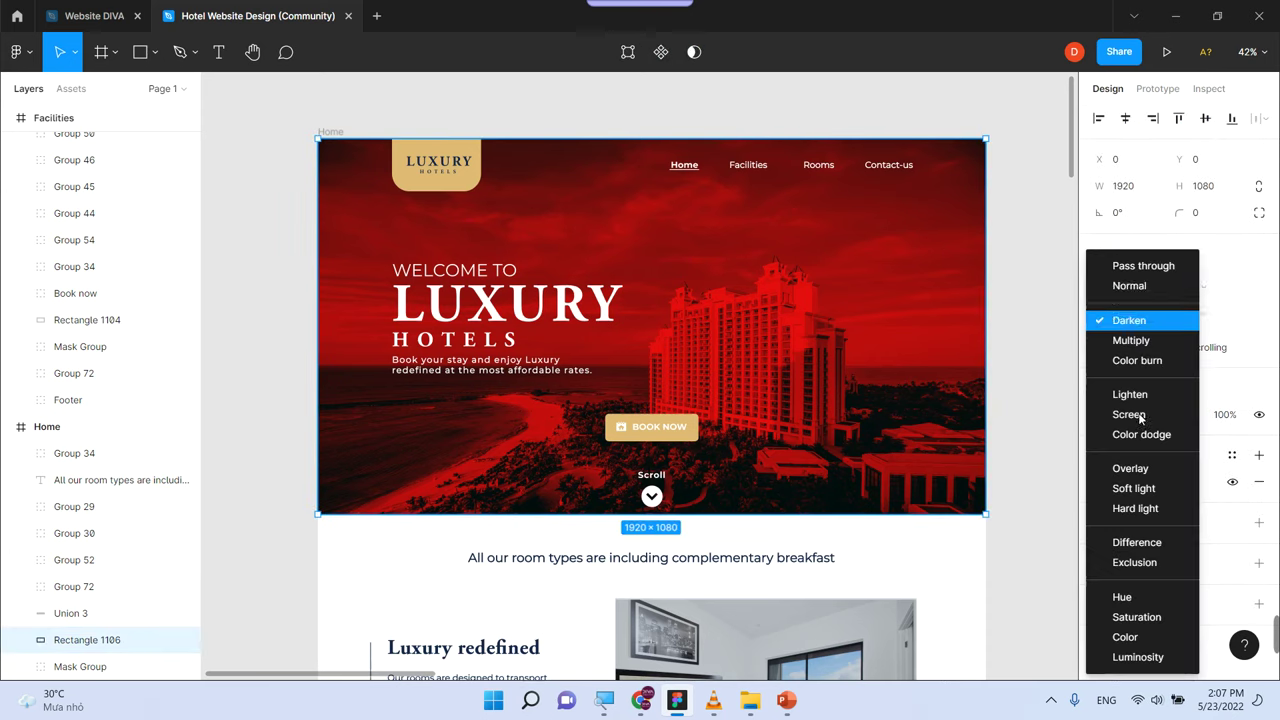
{"action": "left_click", "coordinate": [1134, 398]}
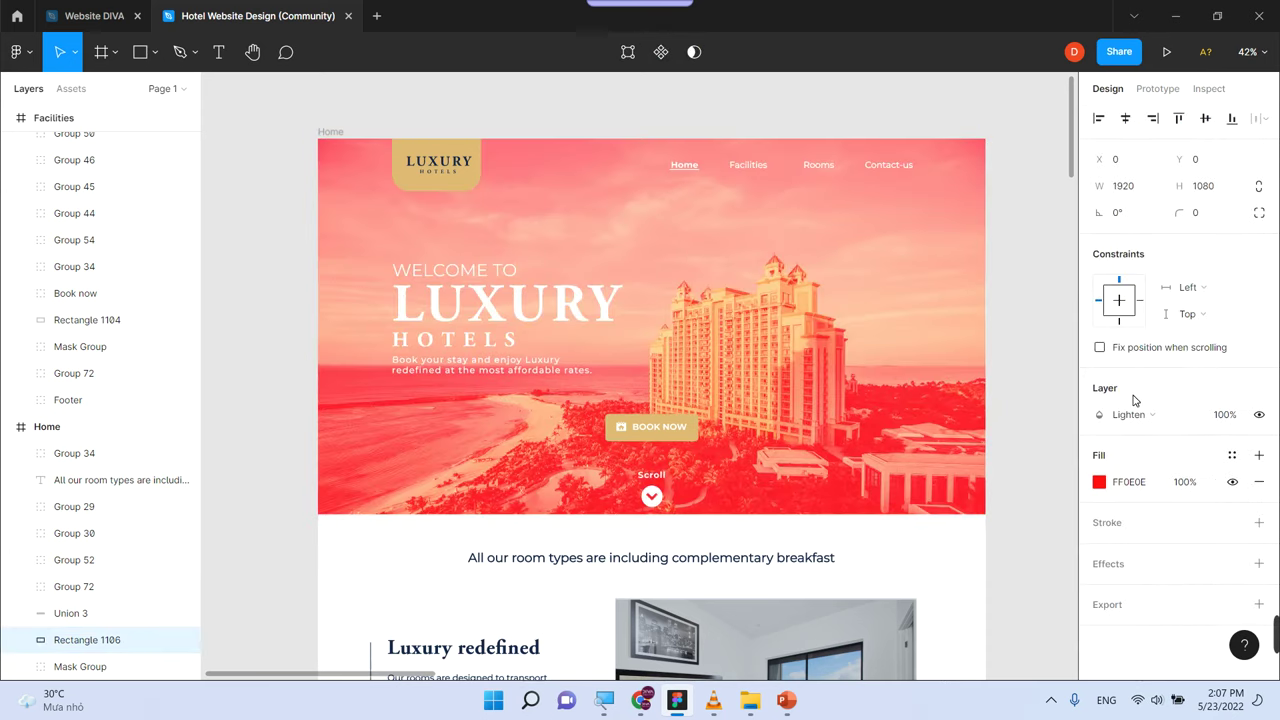
{"action": "left_click", "coordinate": [1124, 414]}
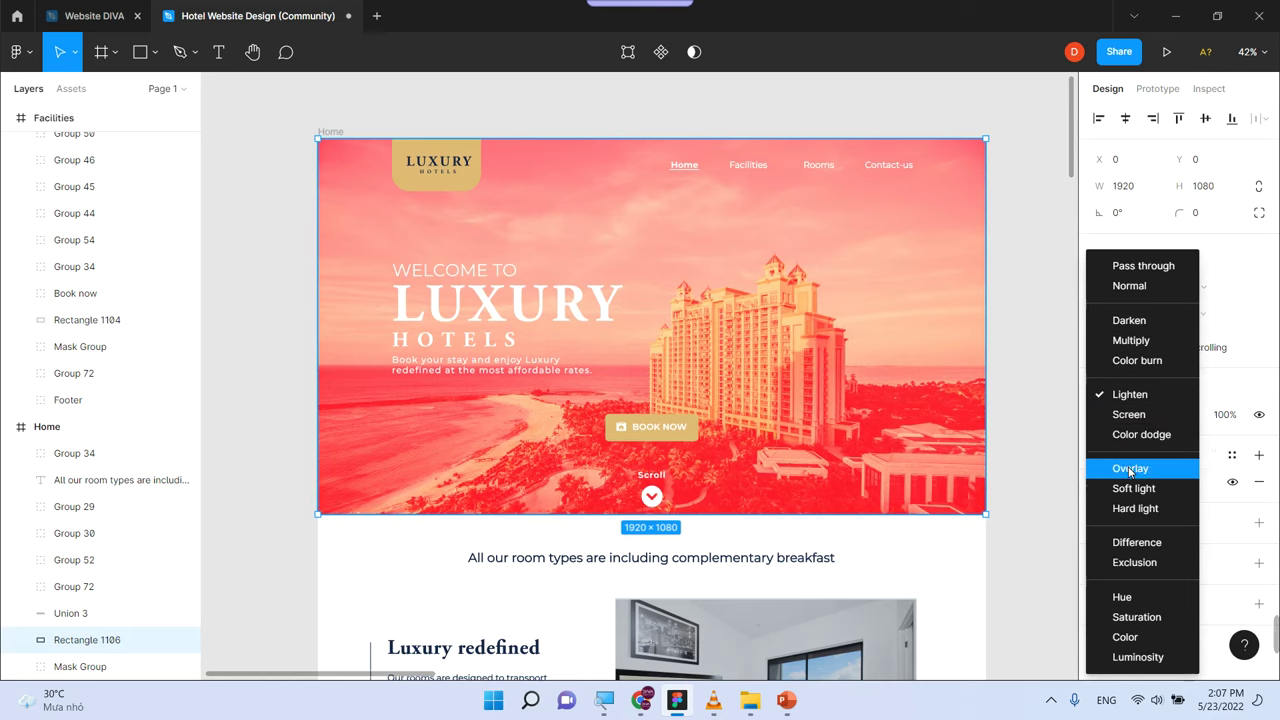
{"action": "left_click", "coordinate": [1130, 464]}
{"action": "left_click", "coordinate": [1133, 418]}
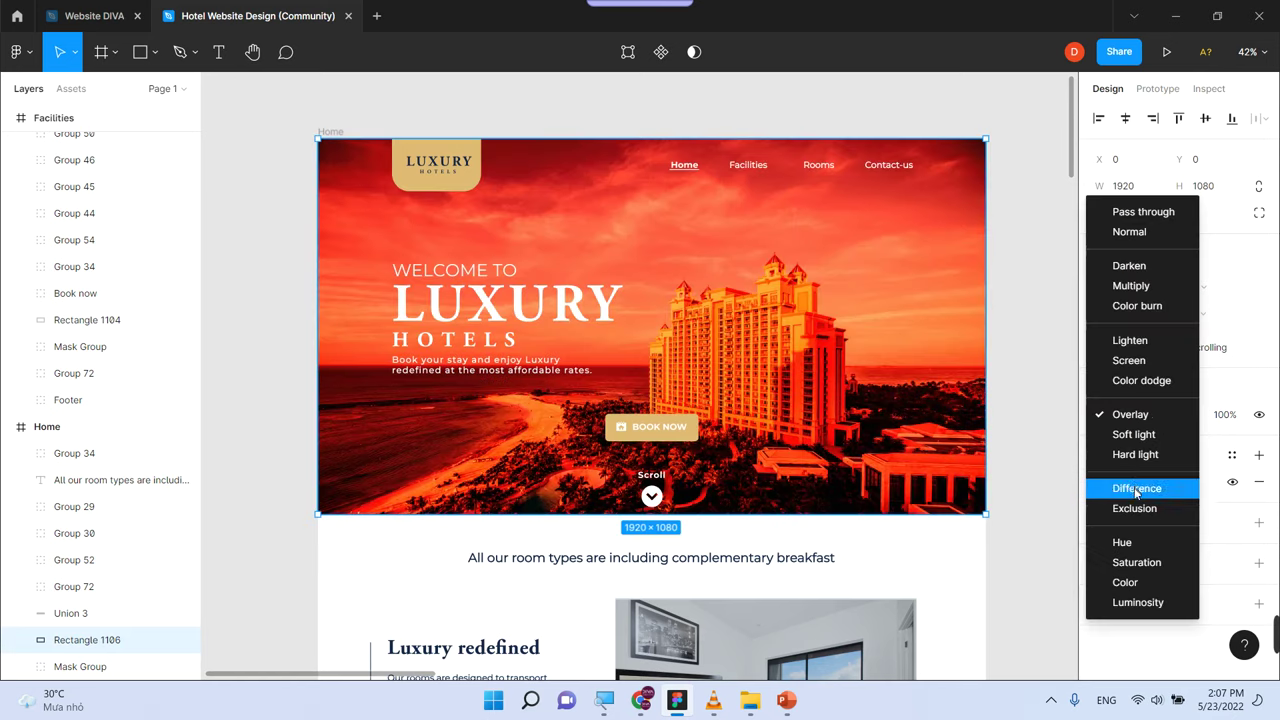
{"action": "left_click", "coordinate": [1136, 541]}
{"action": "left_click", "coordinate": [1130, 414]}
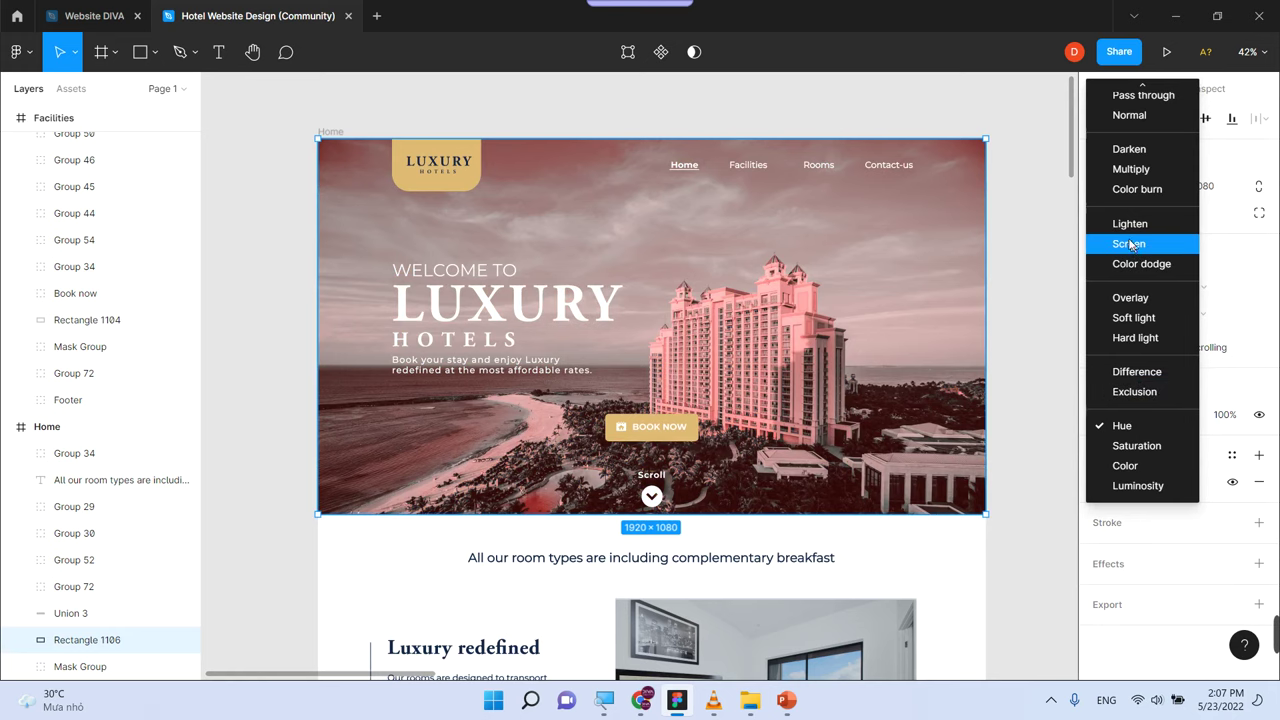
{"action": "left_click", "coordinate": [1128, 170]}
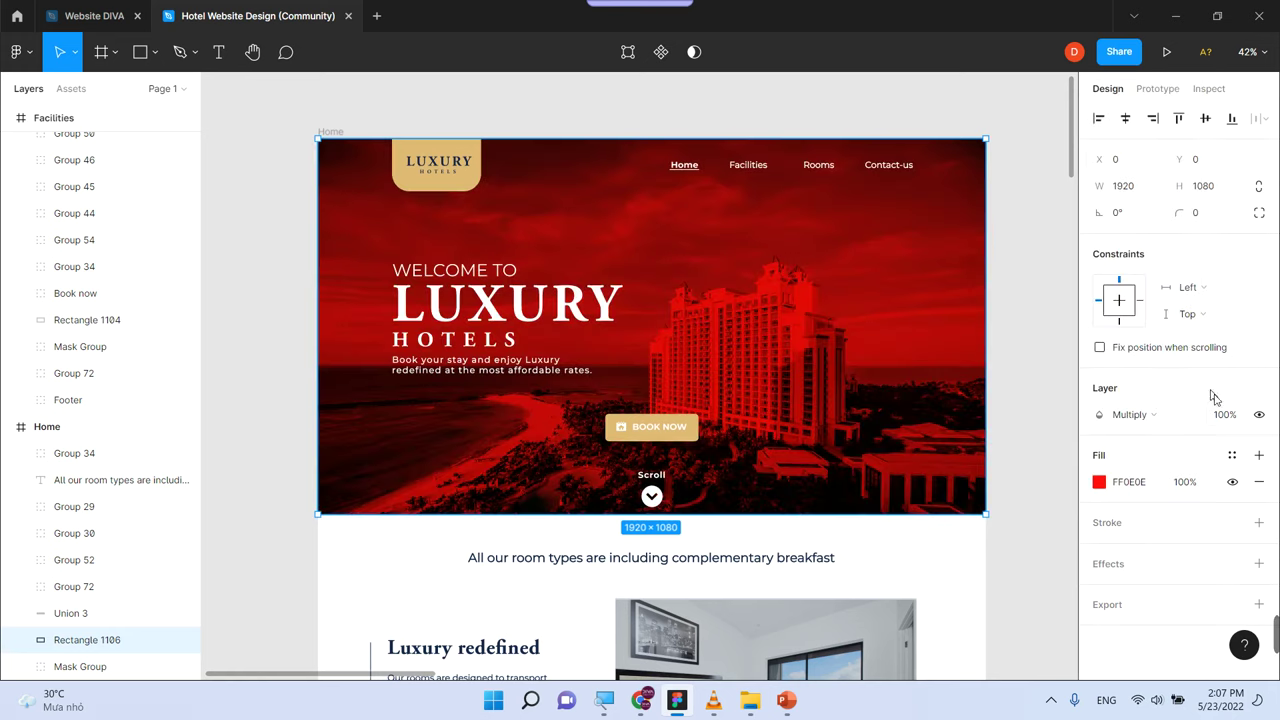
{"action": "left_click", "coordinate": [1237, 422]}
Set the tint's layer opacity to 50%, preview it, then restore it to 100%
{"action": "key", "text": "Return"}
{"action": "left_click", "coordinate": [1232, 422]}
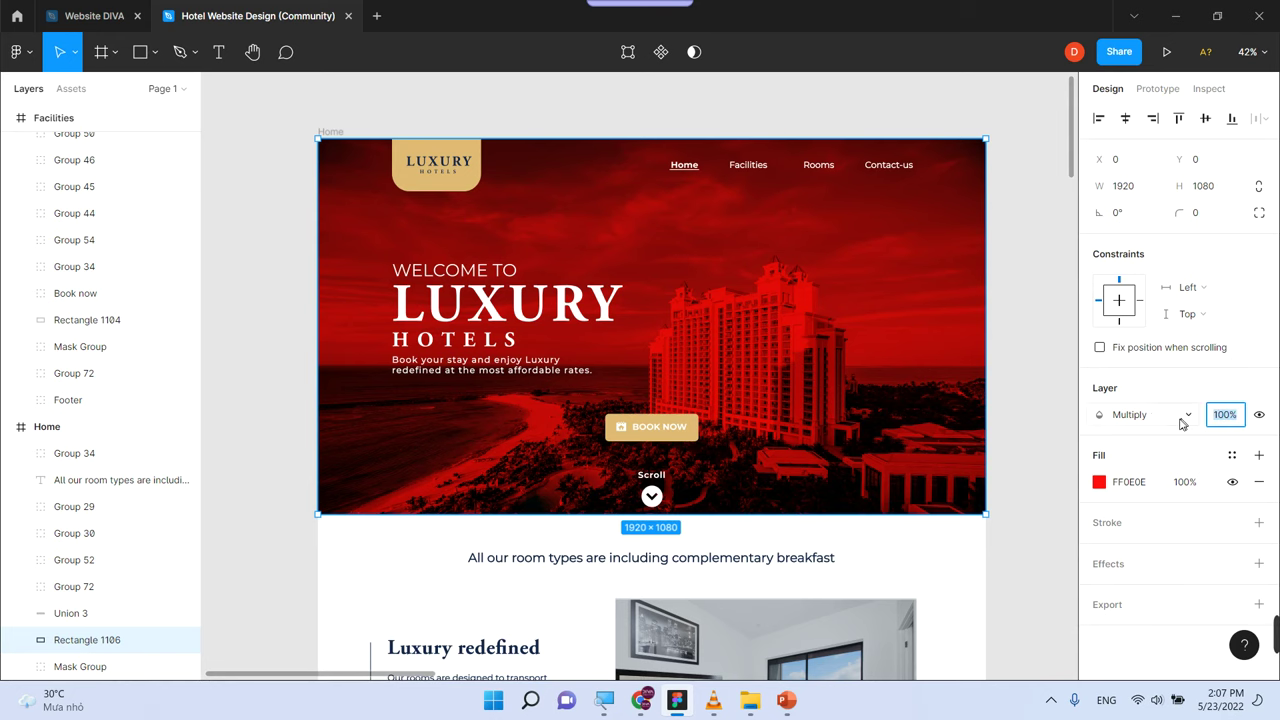
{"action": "type", "text": "50"}
{"action": "key", "text": "Return"}
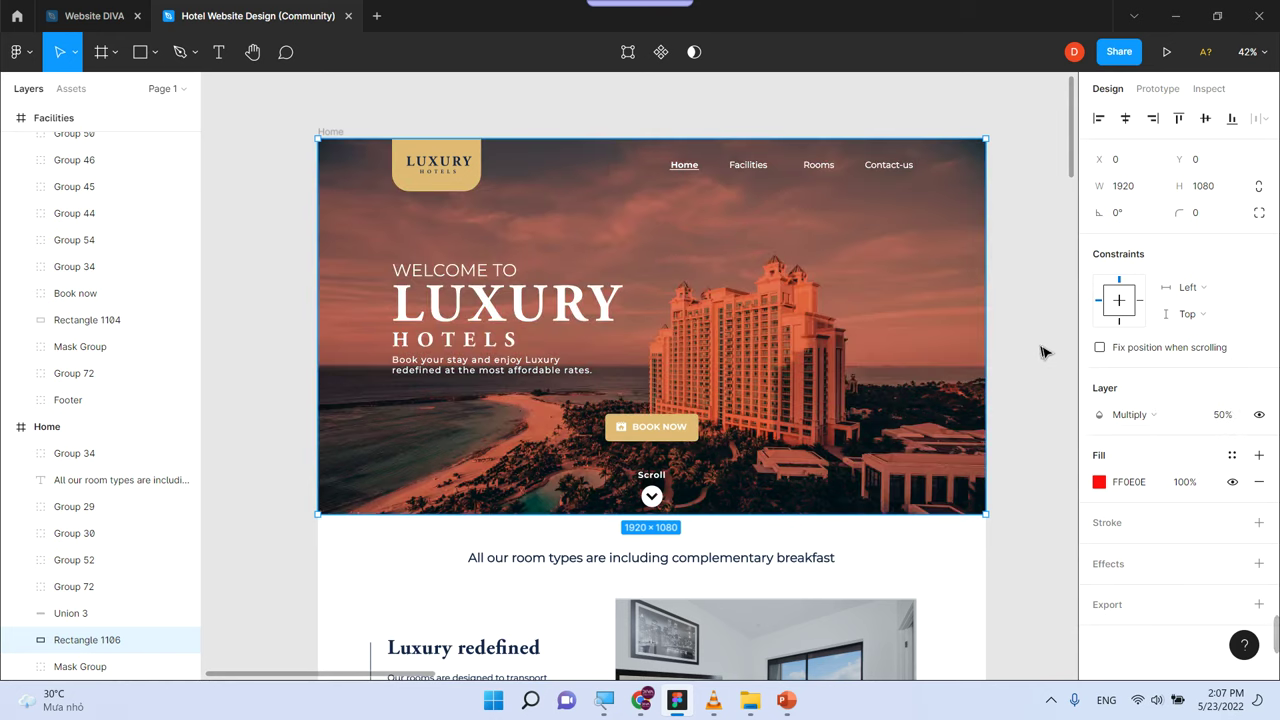
{"action": "left_click", "coordinate": [1045, 350]}
{"action": "left_click", "coordinate": [898, 345]}
{"action": "left_click", "coordinate": [1223, 414]}
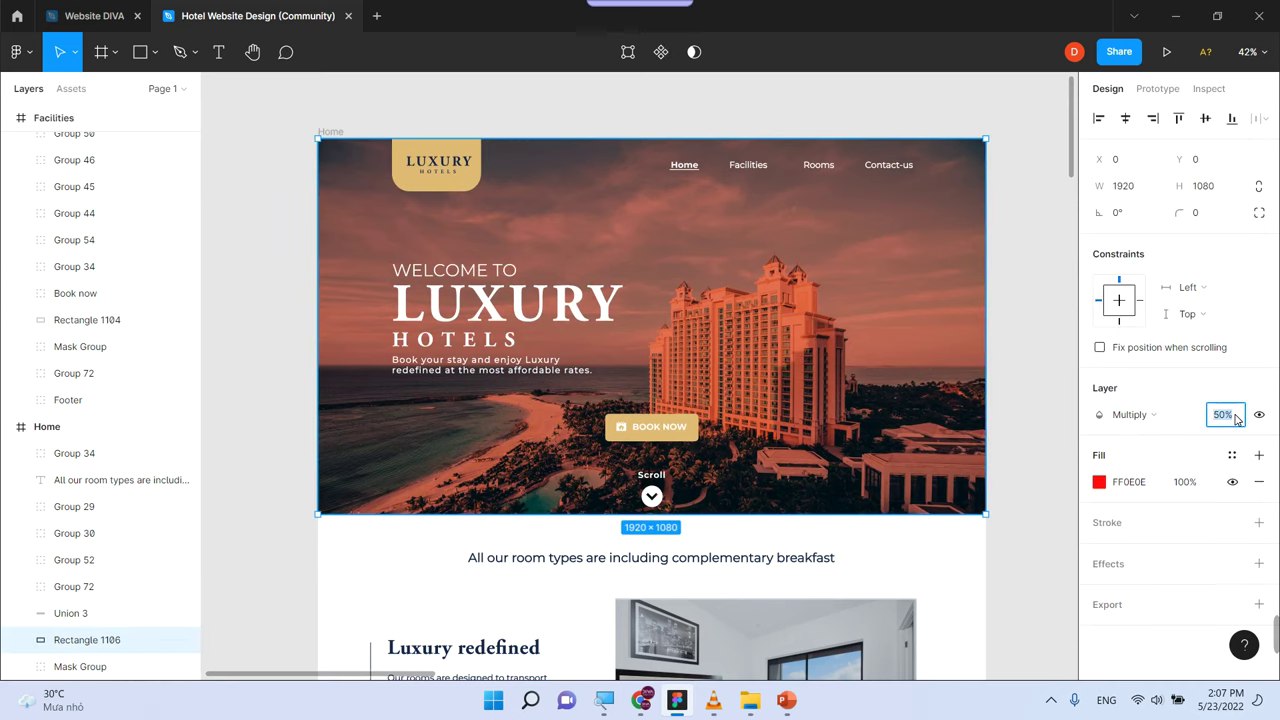
{"action": "type", "text": "100"}
{"action": "key", "text": "Return"}
Set the red tint's fill opacity to 50% and bring up the PowerPoint blend-modes slide
{"action": "left_click", "coordinate": [1185, 482]}
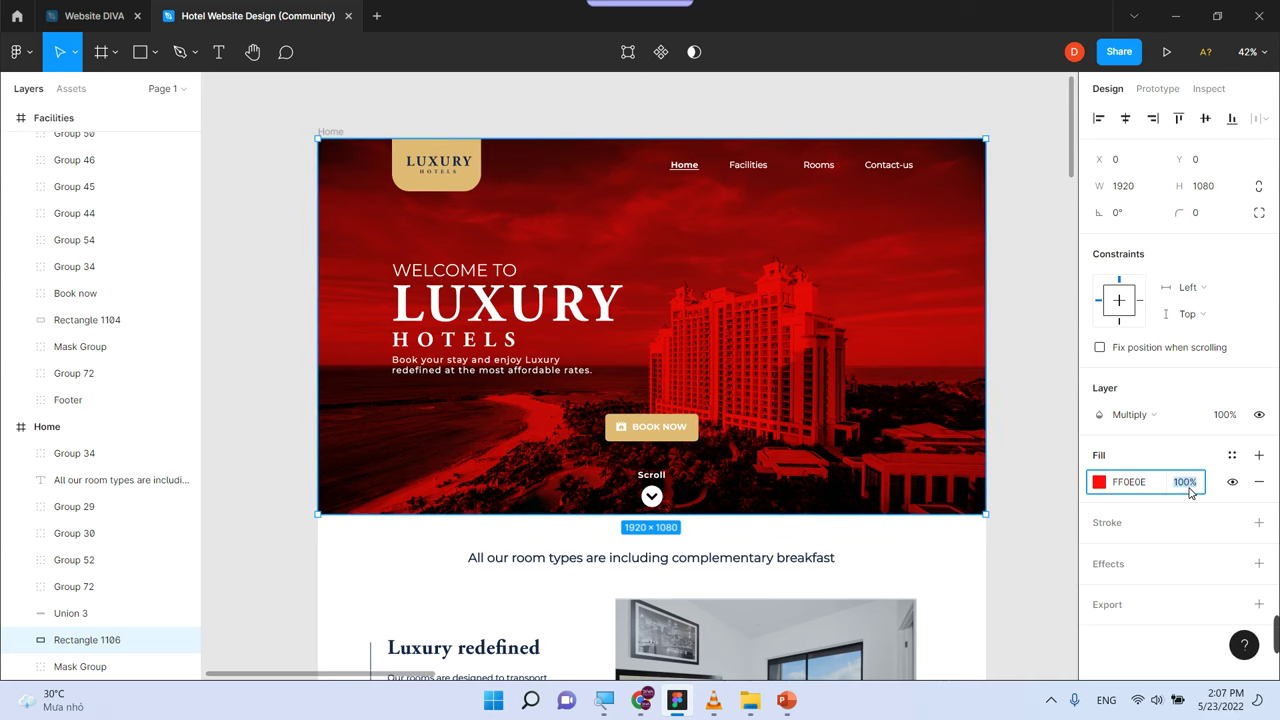
{"action": "type", "text": "50"}
{"action": "key", "text": "Return"}
{"action": "left_click", "coordinate": [1046, 357]}
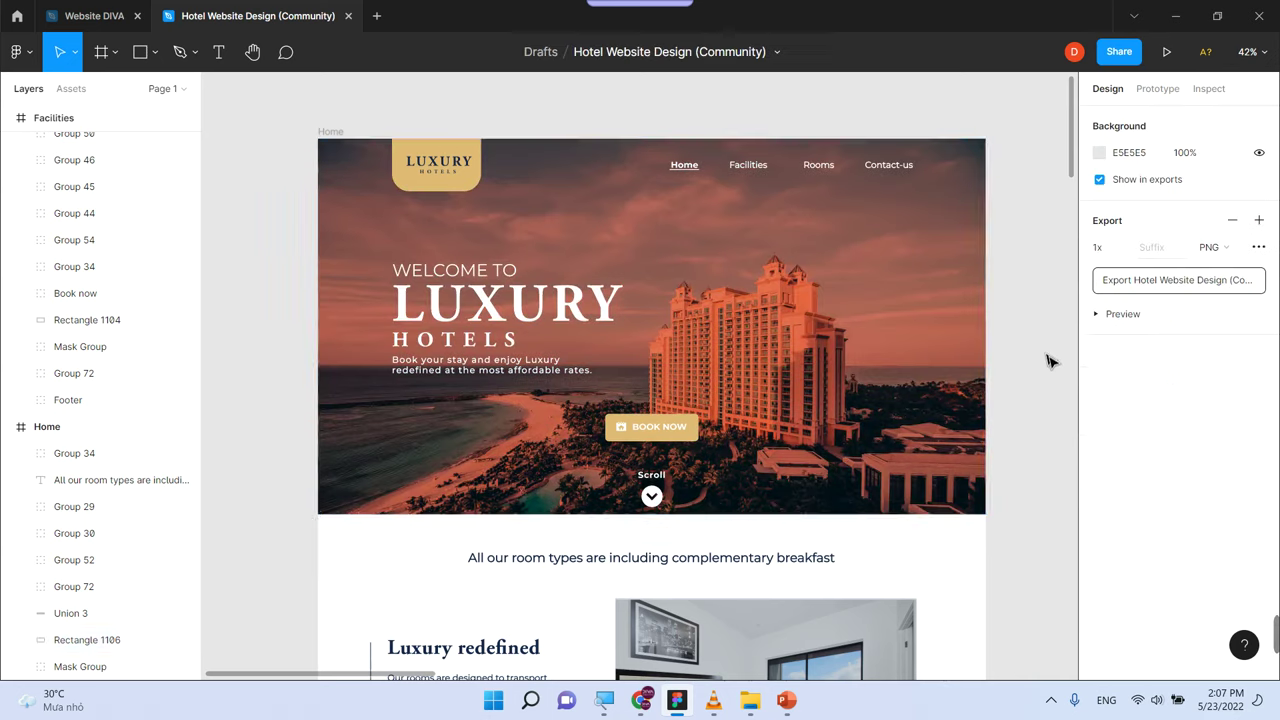
{"action": "left_click", "coordinate": [943, 348]}
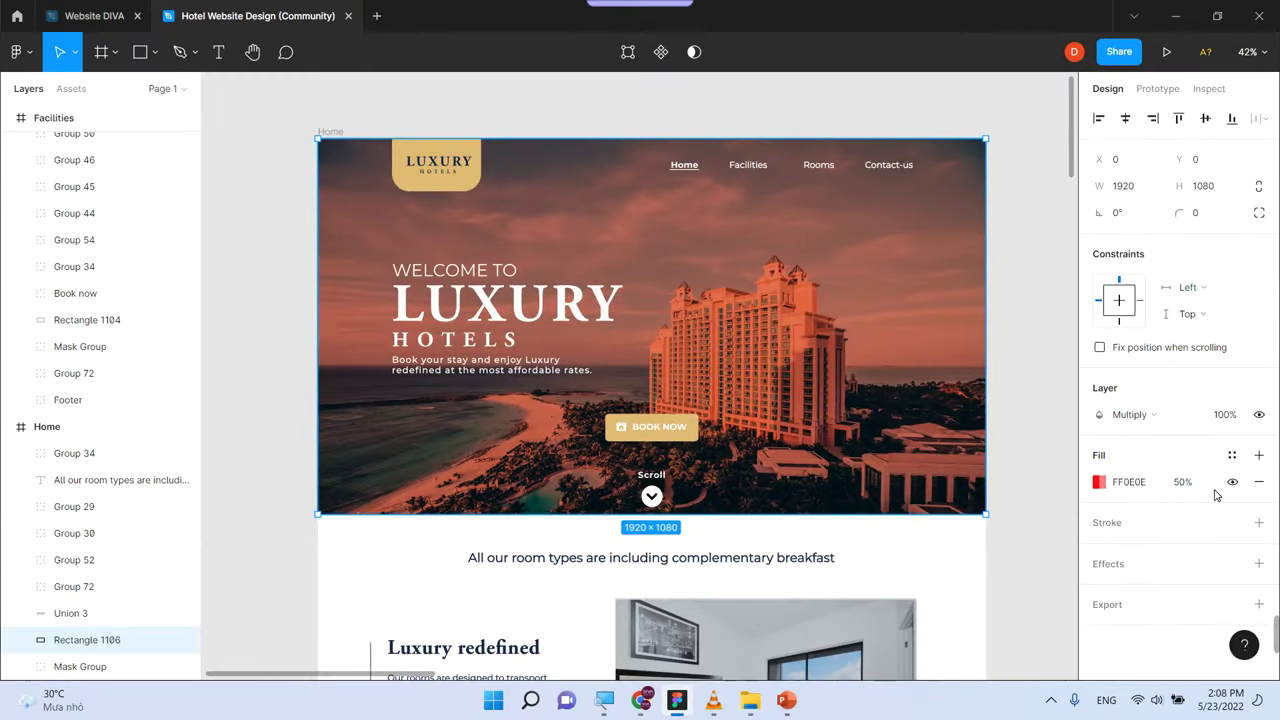
{"action": "left_click", "coordinate": [786, 700]}
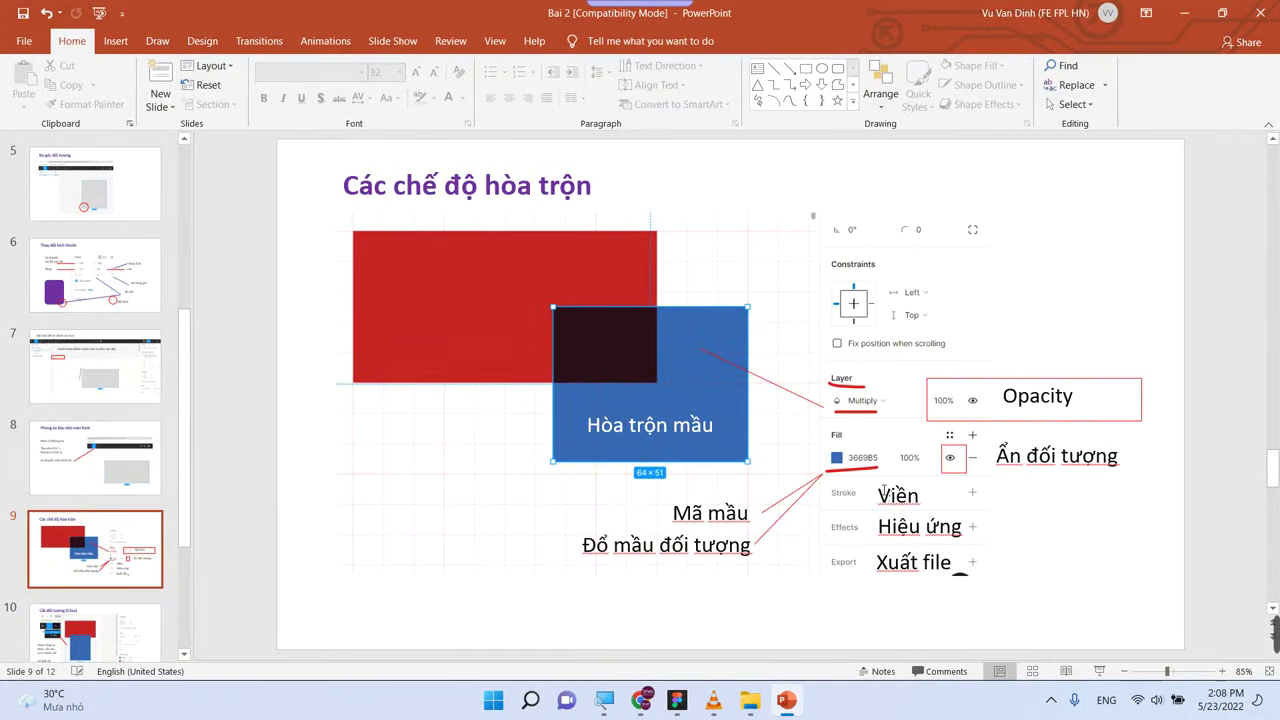
Scroll to PowerPoint slide 10 'Cắt đối tượng (Clice)', then return to the Hotel Website Design file in Figma
{"action": "scroll", "coordinate": [884, 490], "scroll_direction": "down", "scroll_amount": 1}
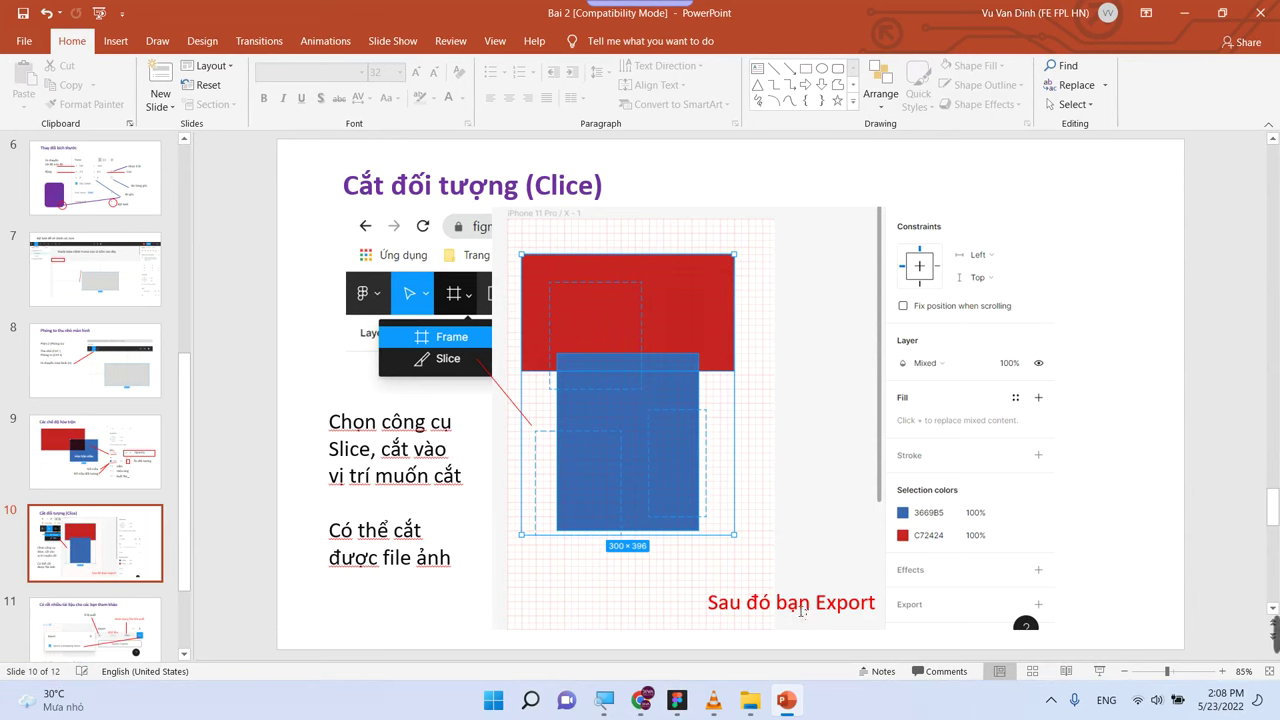
{"action": "left_click", "coordinate": [677, 700]}
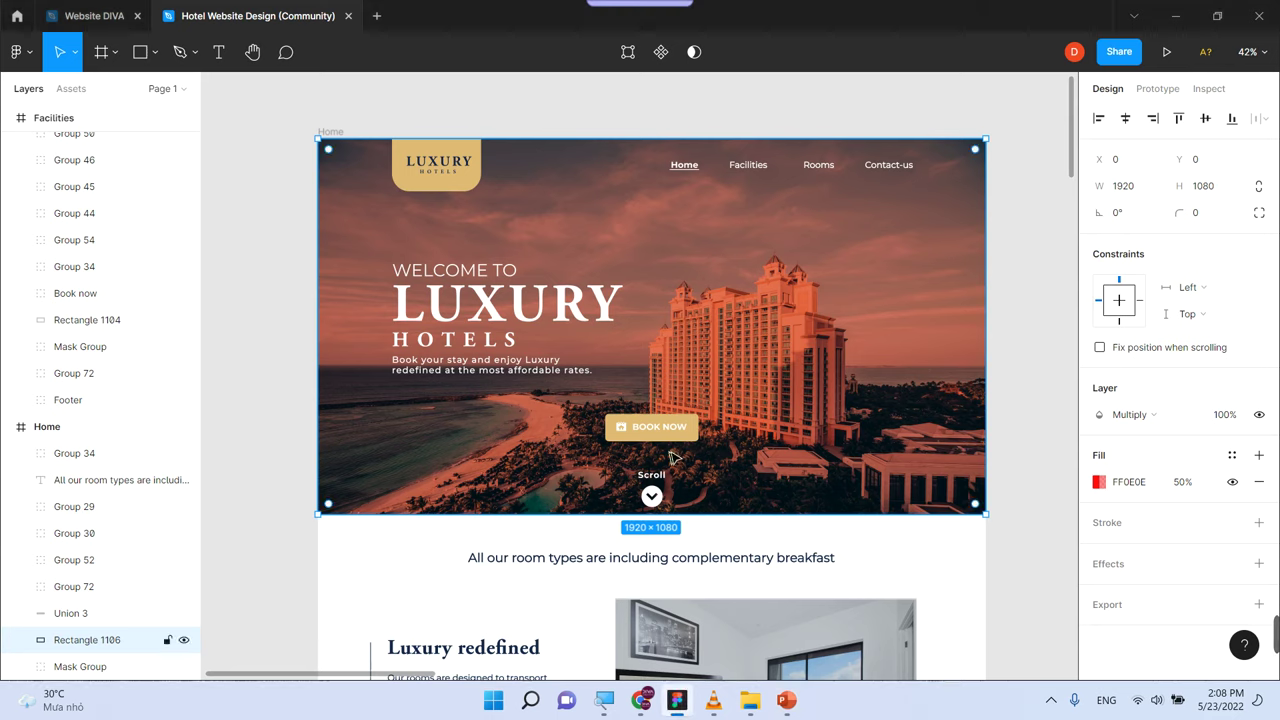
Choose Slice (S) from the Frame tool dropdown, with the Home frame's hero image in view
{"action": "left_click", "coordinate": [285, 240]}
{"action": "left_click", "coordinate": [391, 266]}
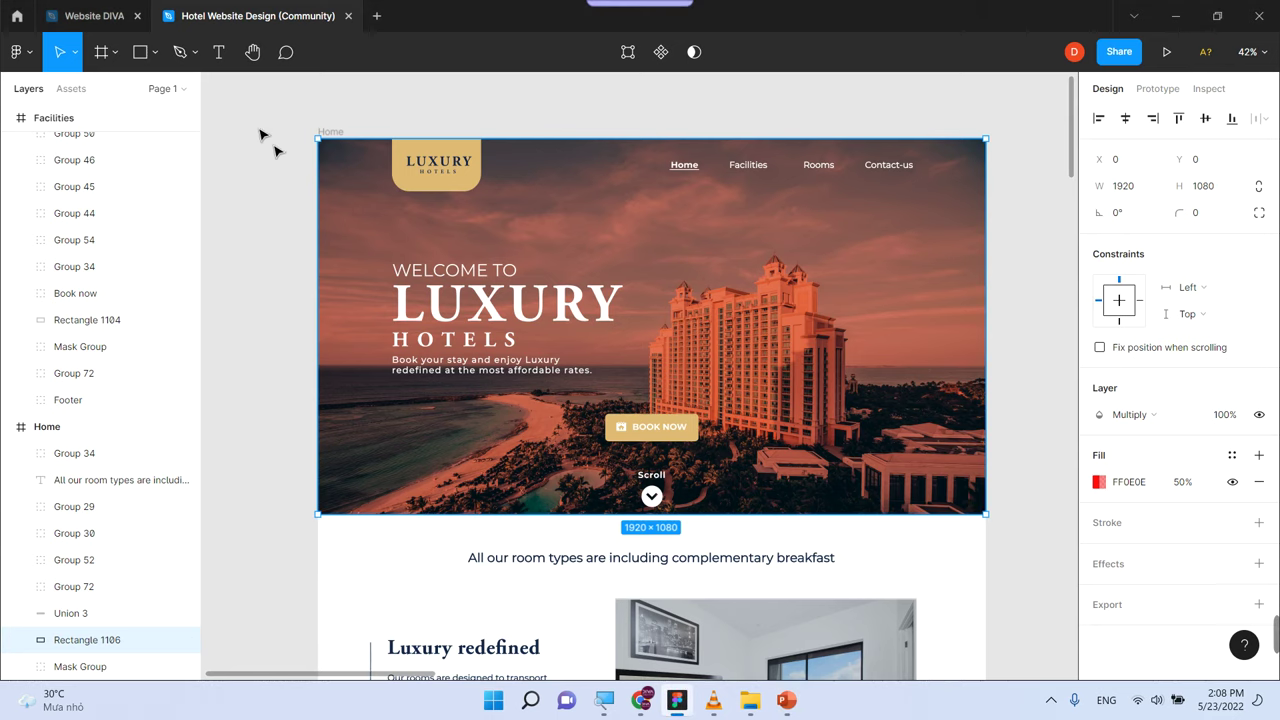
{"action": "left_click", "coordinate": [111, 54]}
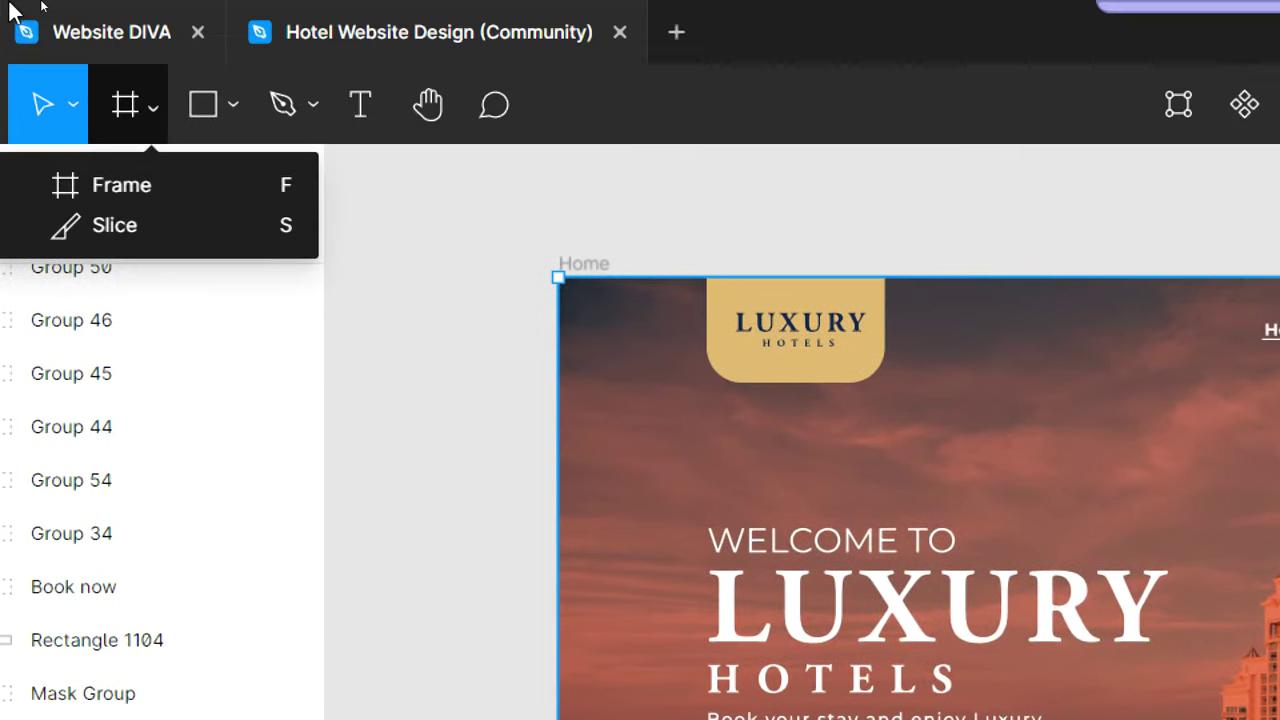
{"action": "left_click", "coordinate": [160, 112]}
{"action": "left_click", "coordinate": [158, 106]}
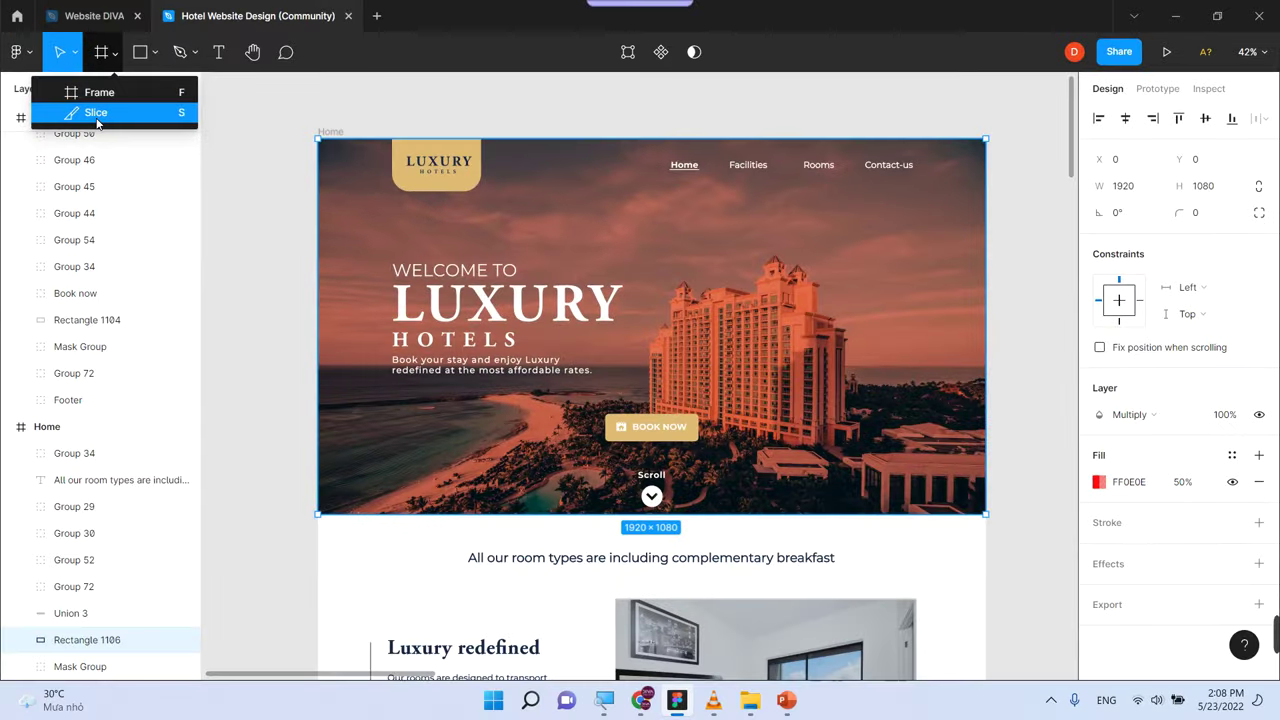
{"action": "left_click", "coordinate": [251, 243]}
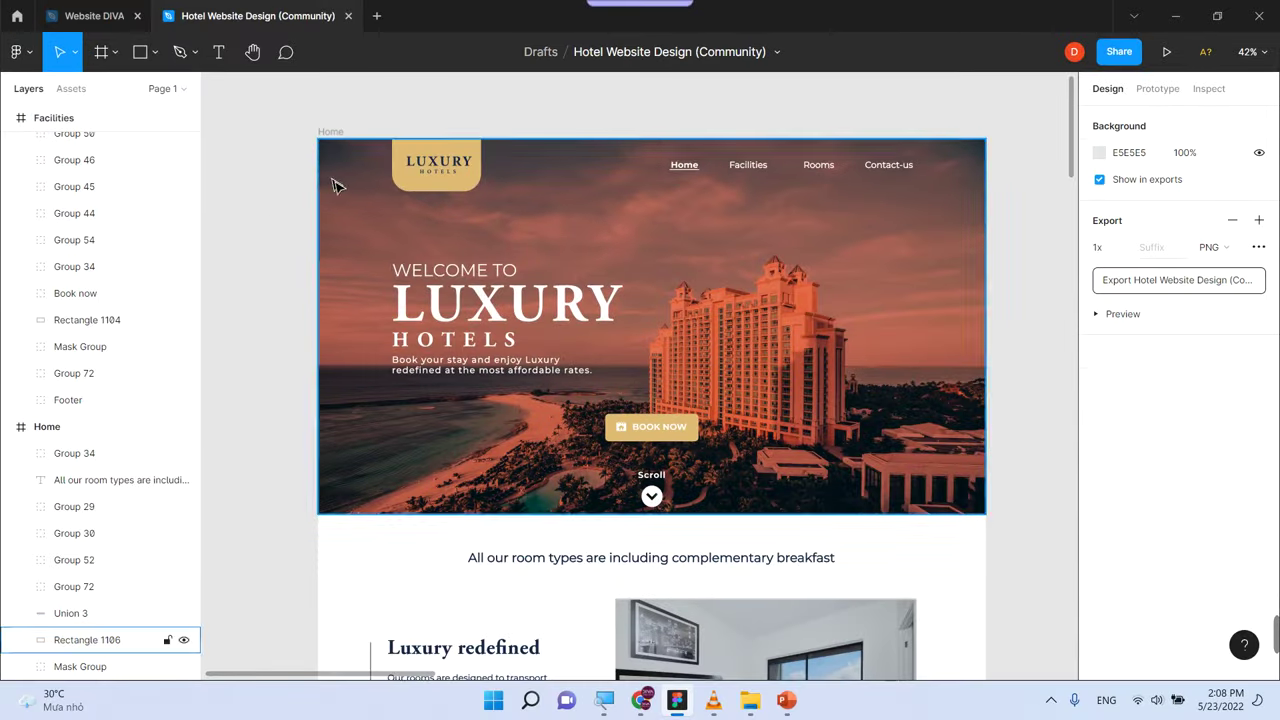
{"action": "left_click", "coordinate": [115, 52]}
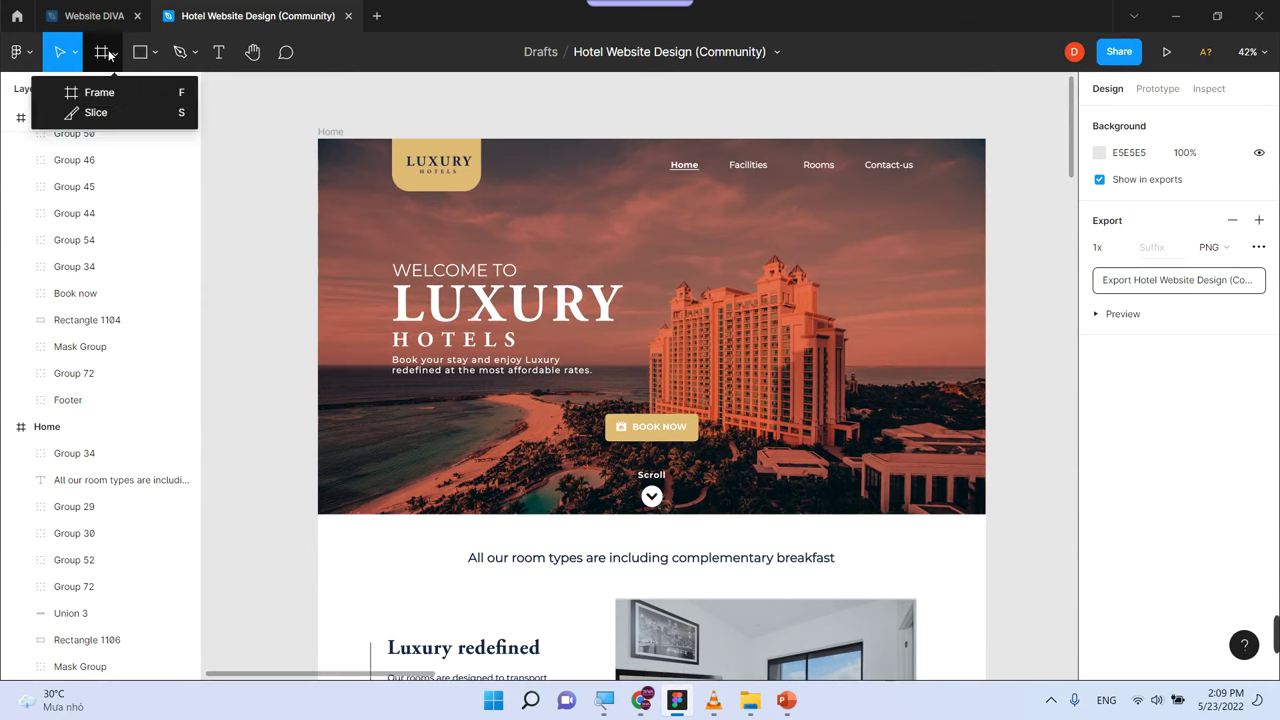
{"action": "left_click", "coordinate": [327, 147]}
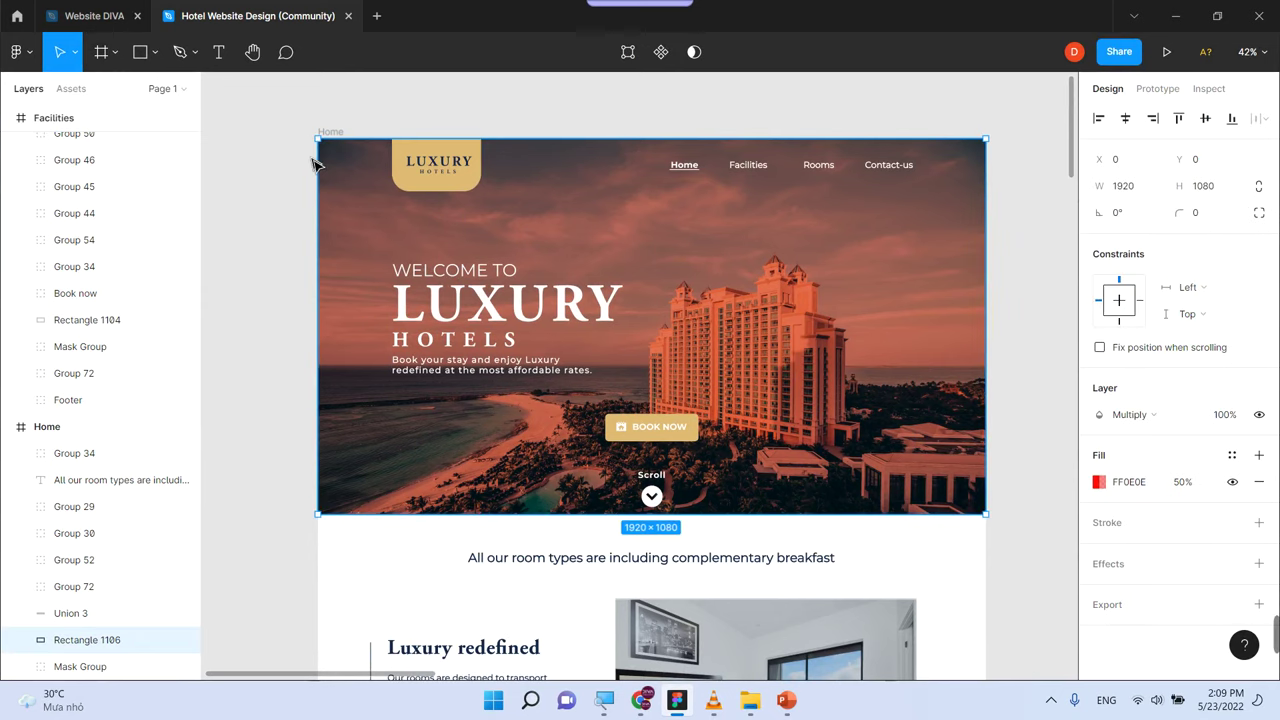
{"action": "left_click", "coordinate": [115, 55]}
{"action": "left_click", "coordinate": [100, 112]}
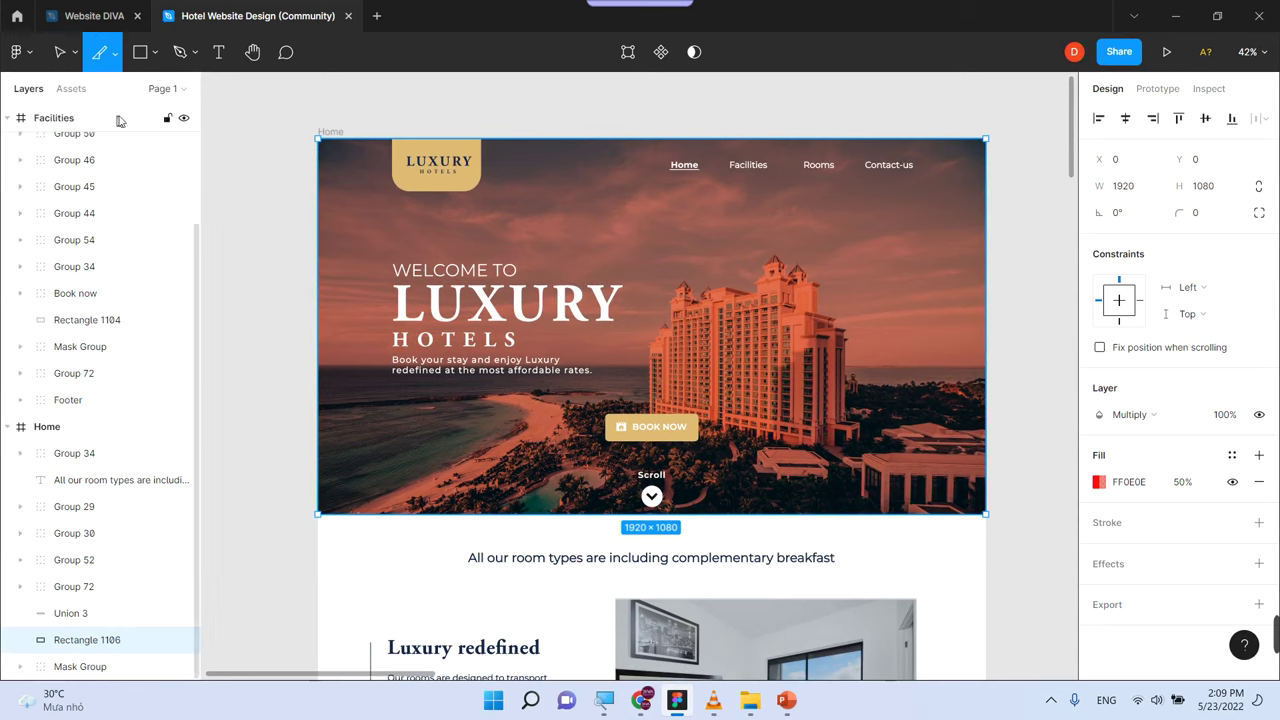
Draw Slice 1 over the Home hero and Slice 2 below it, adjusting Slice 2's top and bottom edges
{"action": "mouse_move", "coordinate": [318, 139]}
{"action": "left_mouse_down"}
{"action": "mouse_move", "coordinate": [446, 270]}
{"action": "mouse_move", "coordinate": [986, 514]}
{"action": "left_mouse_up"}
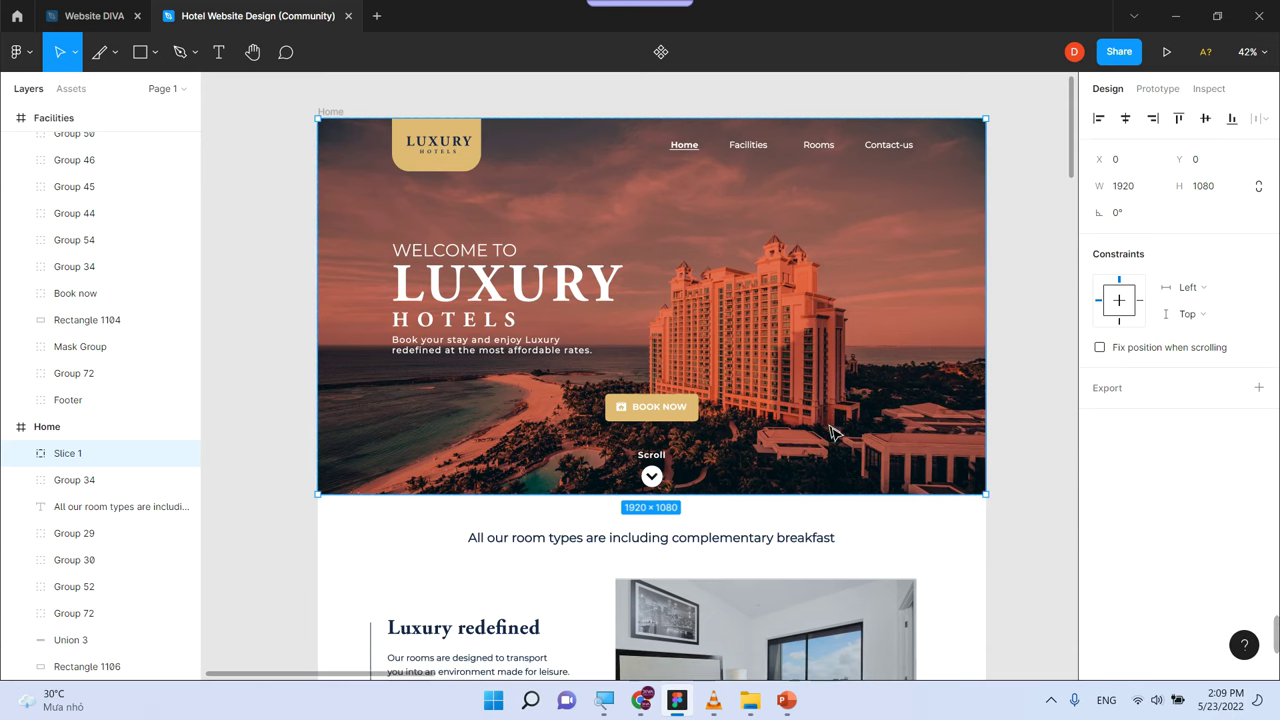
{"action": "scroll", "coordinate": [822, 412], "scroll_direction": "down", "scroll_amount": 5}
{"action": "scroll", "coordinate": [818, 408], "scroll_direction": "down", "scroll_amount": 1}
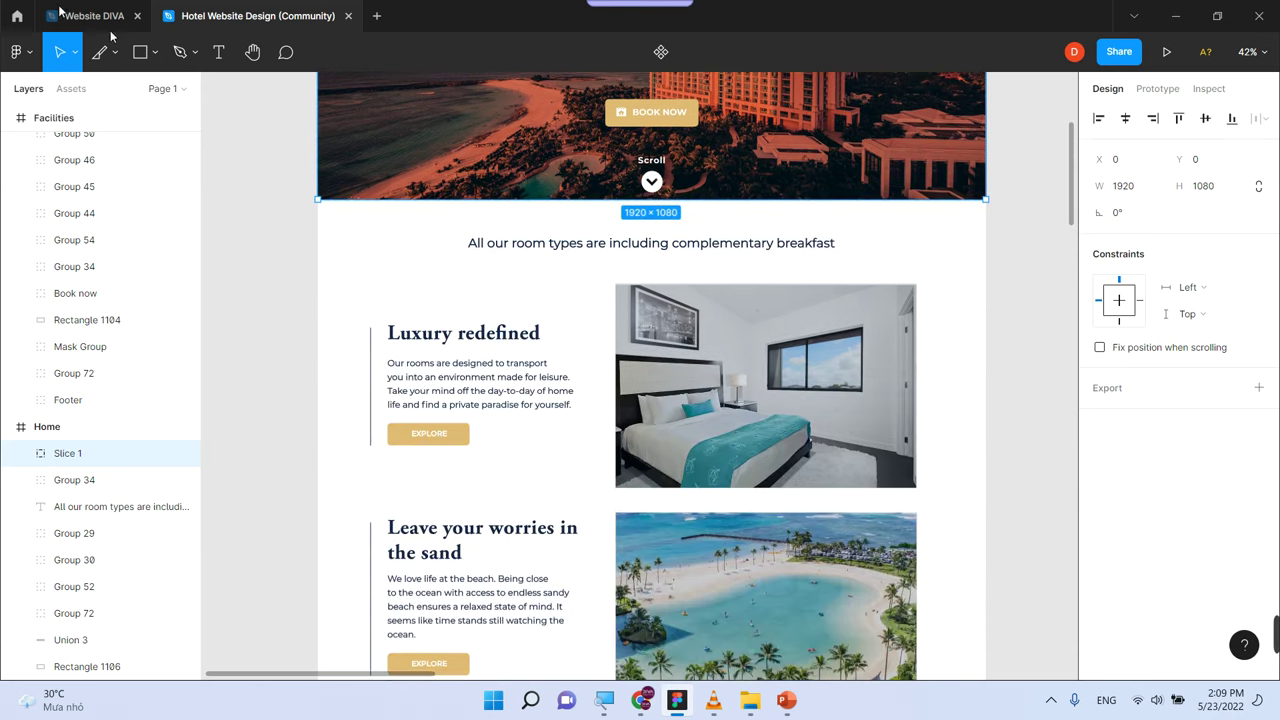
{"action": "left_click", "coordinate": [99, 52]}
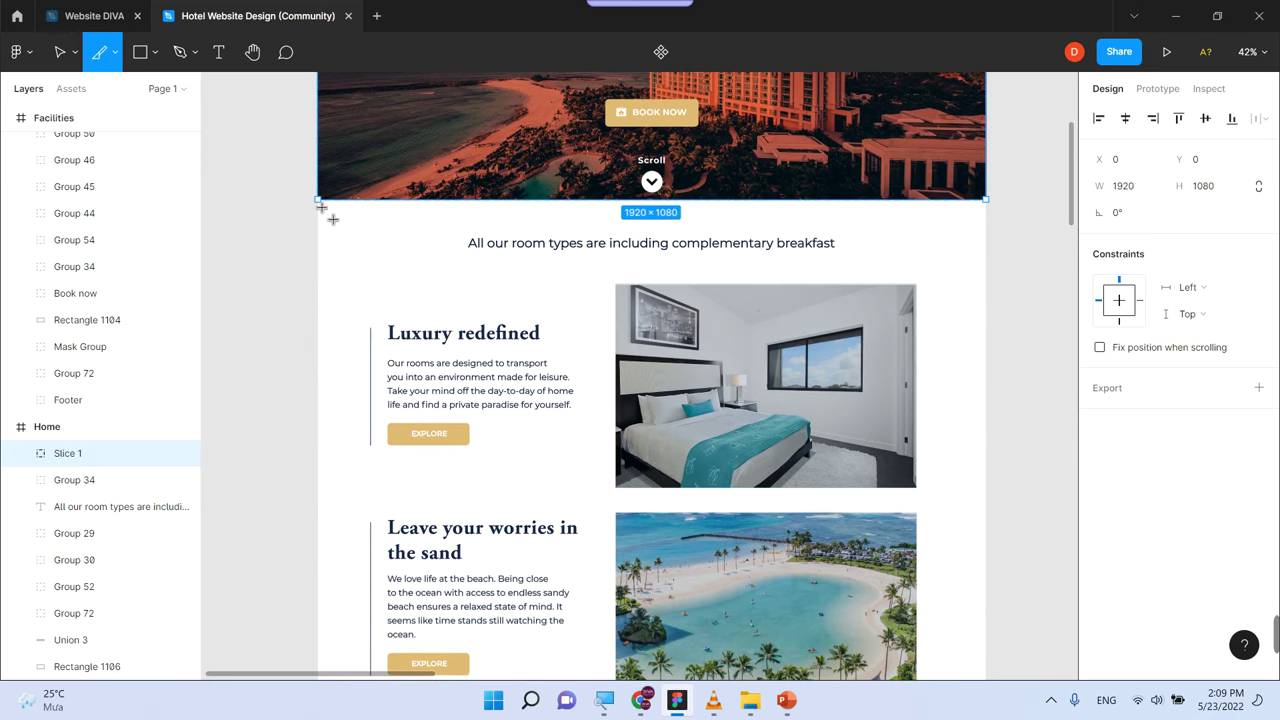
{"action": "mouse_move", "coordinate": [330, 212]}
{"action": "left_mouse_down"}
{"action": "mouse_move", "coordinate": [905, 490]}
{"action": "mouse_move", "coordinate": [990, 413]}
{"action": "left_mouse_up"}
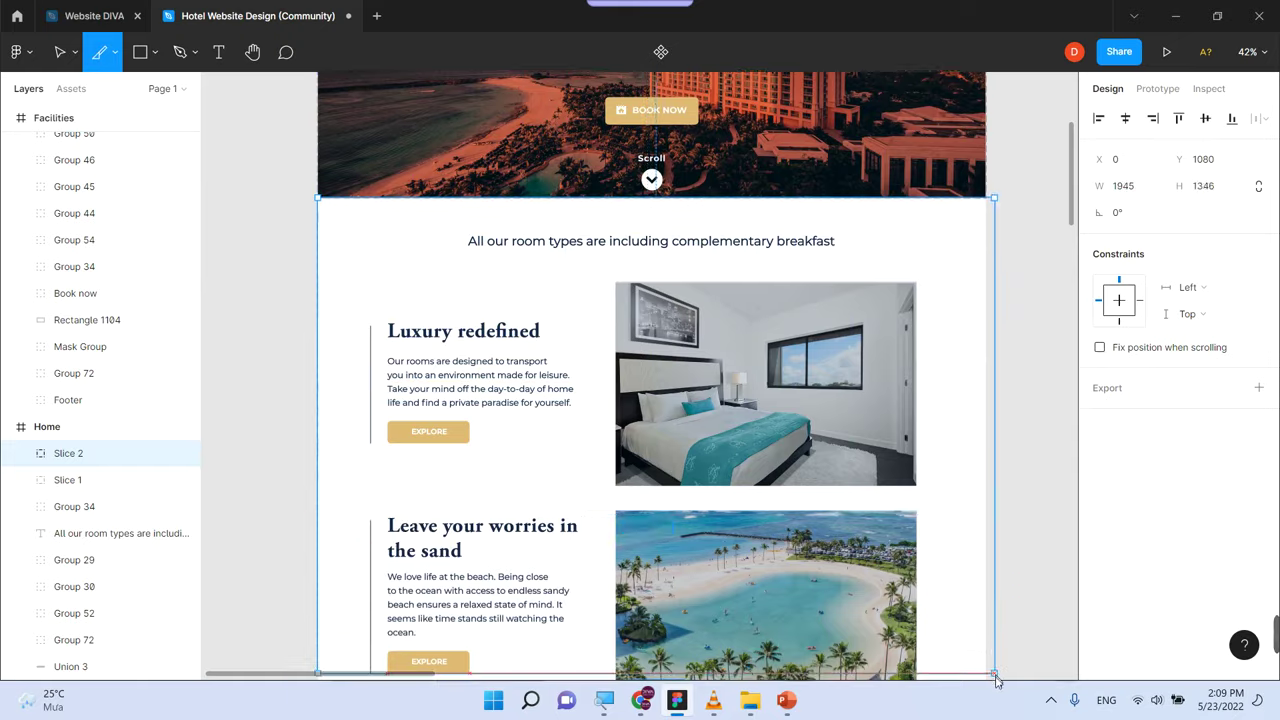
{"action": "left_click_drag", "start_coordinate": [982, 497], "coordinate": [986, 330]}
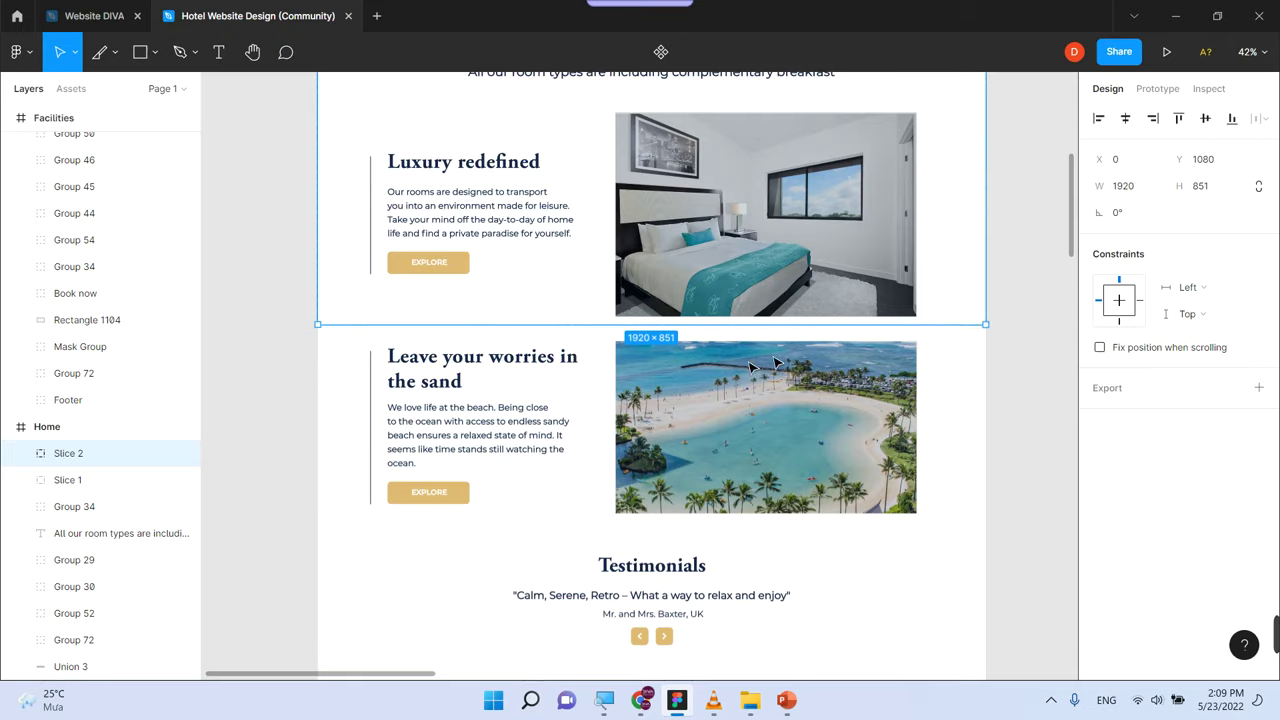
{"action": "scroll", "coordinate": [740, 360], "scroll_direction": "up", "scroll_amount": 5}
{"action": "scroll", "coordinate": [665, 417], "scroll_direction": "up", "scroll_amount": 2}
{"action": "left_click_drag", "start_coordinate": [665, 417], "coordinate": [668, 423]}
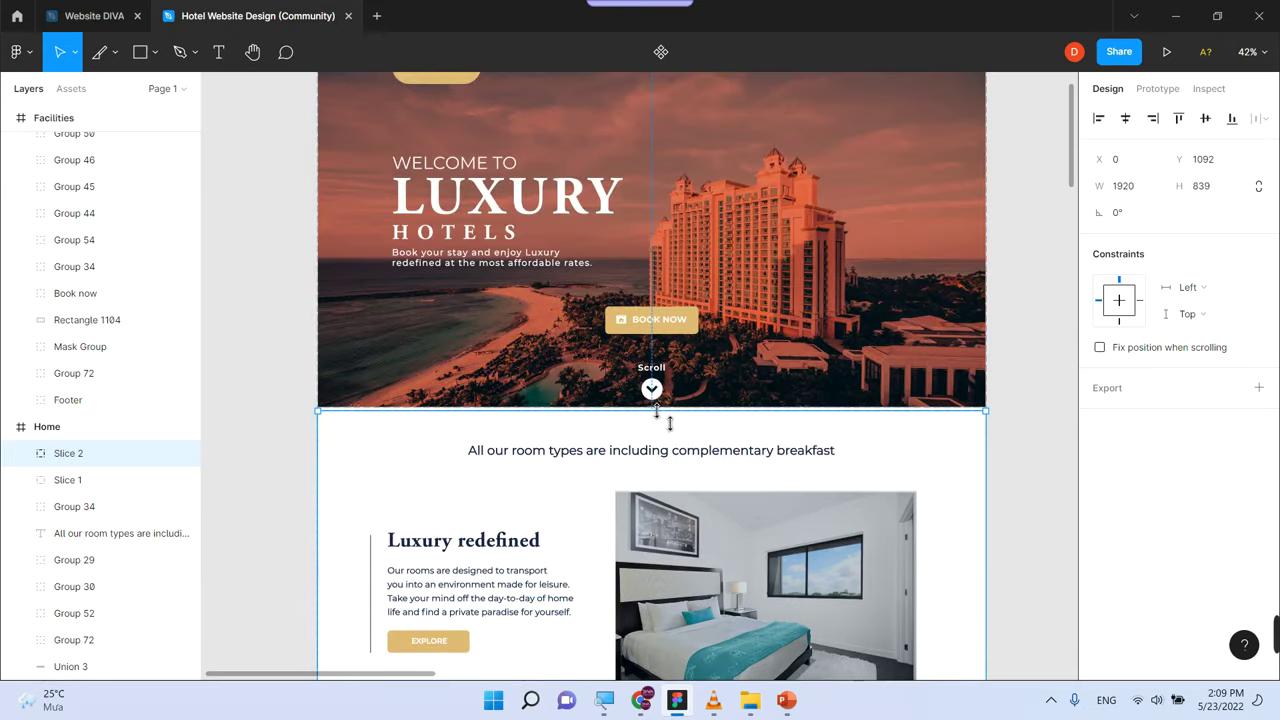
{"action": "scroll", "coordinate": [665, 410], "scroll_direction": "down", "scroll_amount": 10}
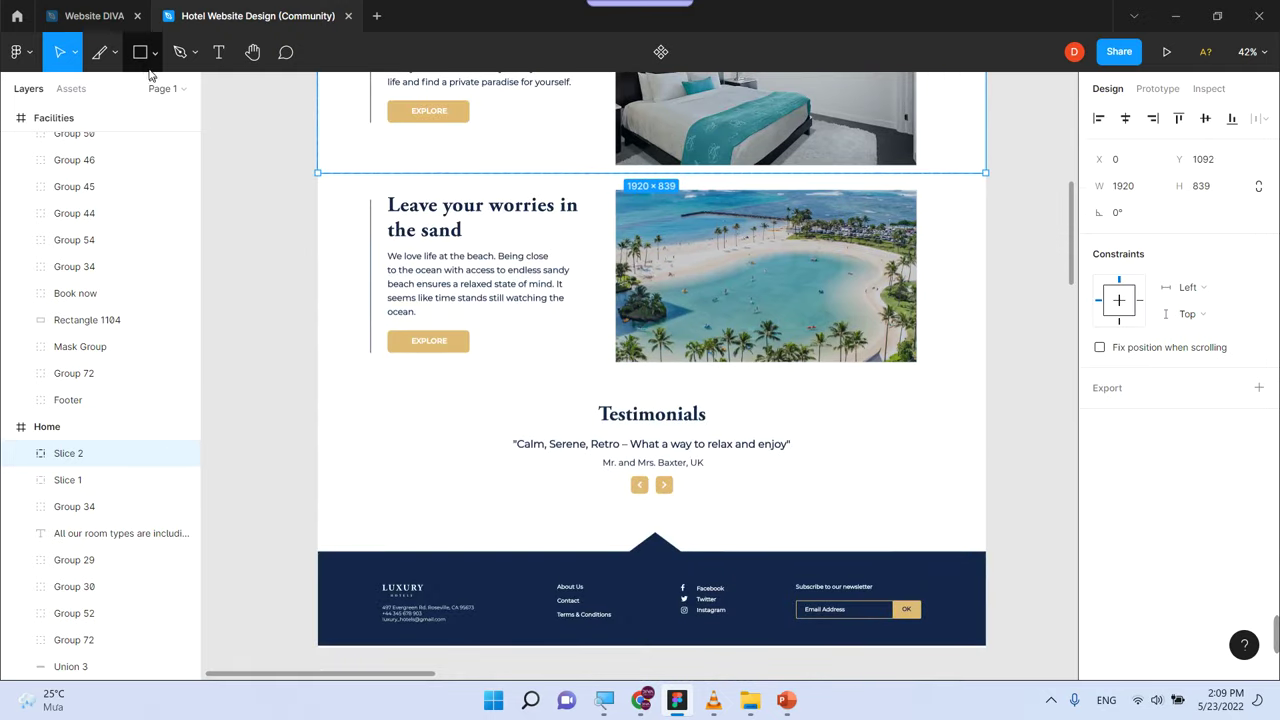
Draw Slice 3 over the sand and testimonials section and Slice 4 over the 1920×280 footer
{"action": "left_click", "coordinate": [101, 53]}
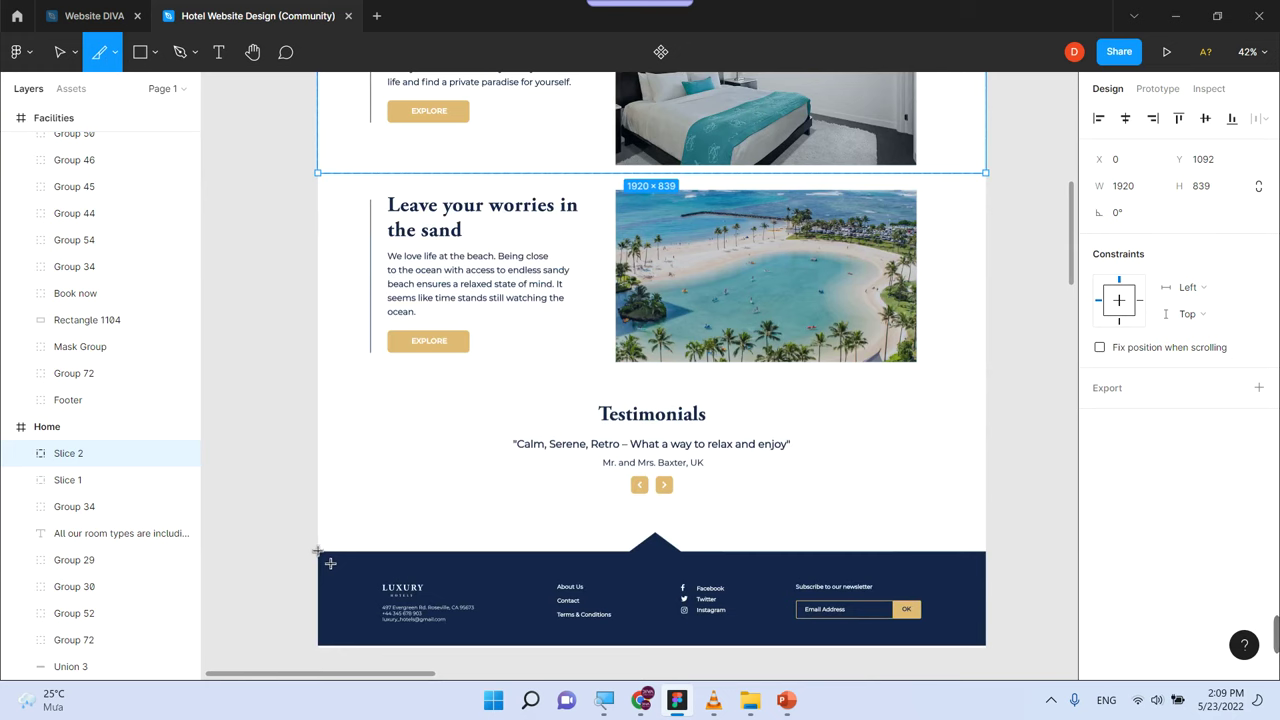
{"action": "left_click_drag", "start_coordinate": [317, 550], "coordinate": [987, 174]}
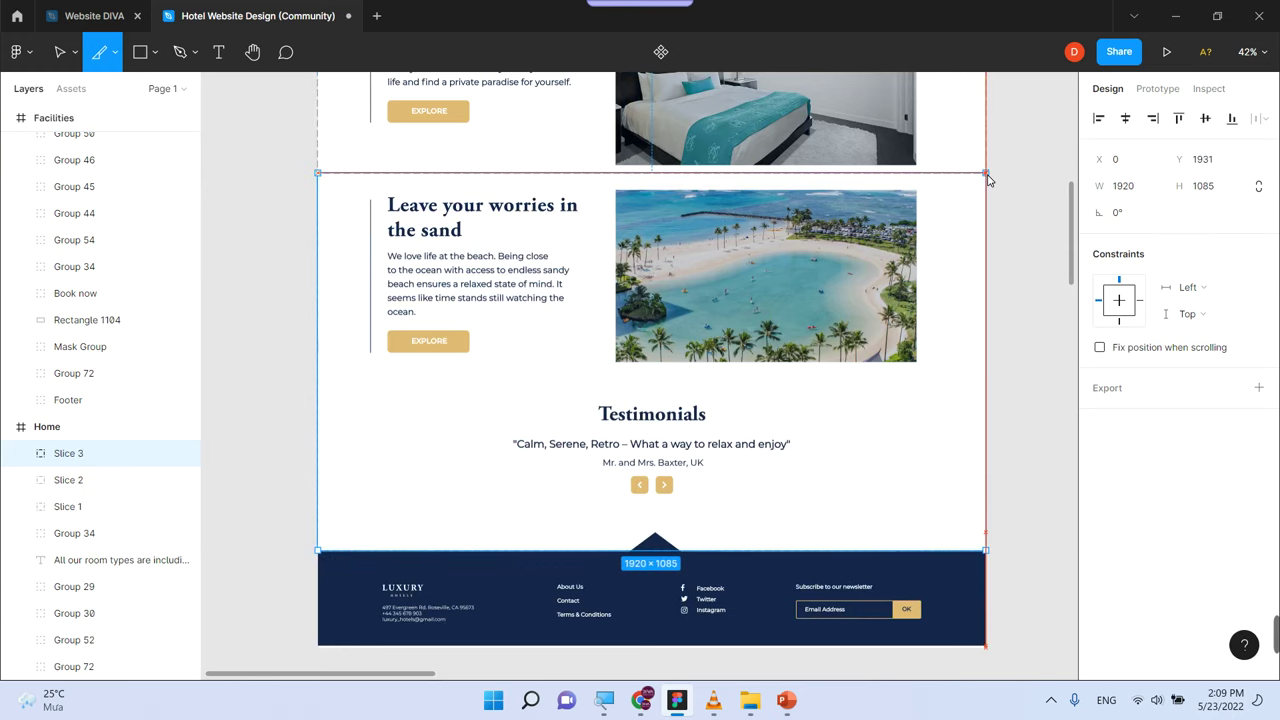
{"action": "scroll", "coordinate": [990, 180], "scroll_direction": "down", "scroll_amount": 3}
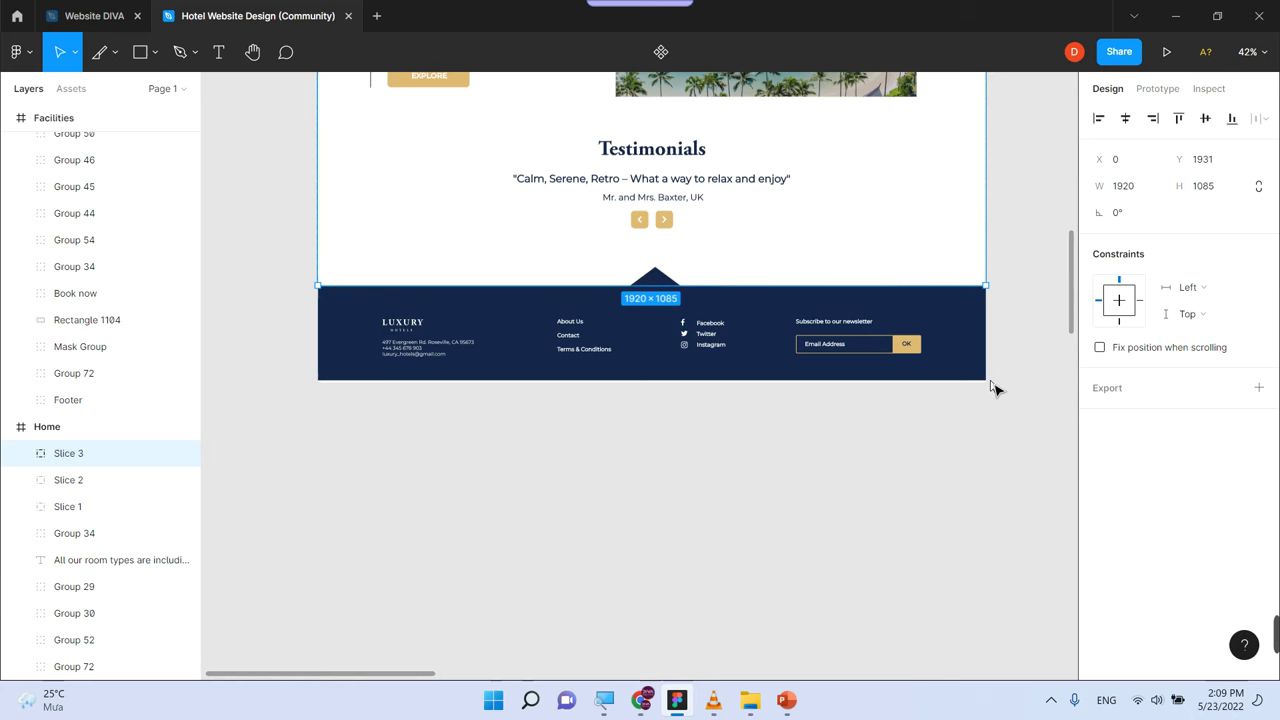
{"action": "left_click", "coordinate": [100, 52]}
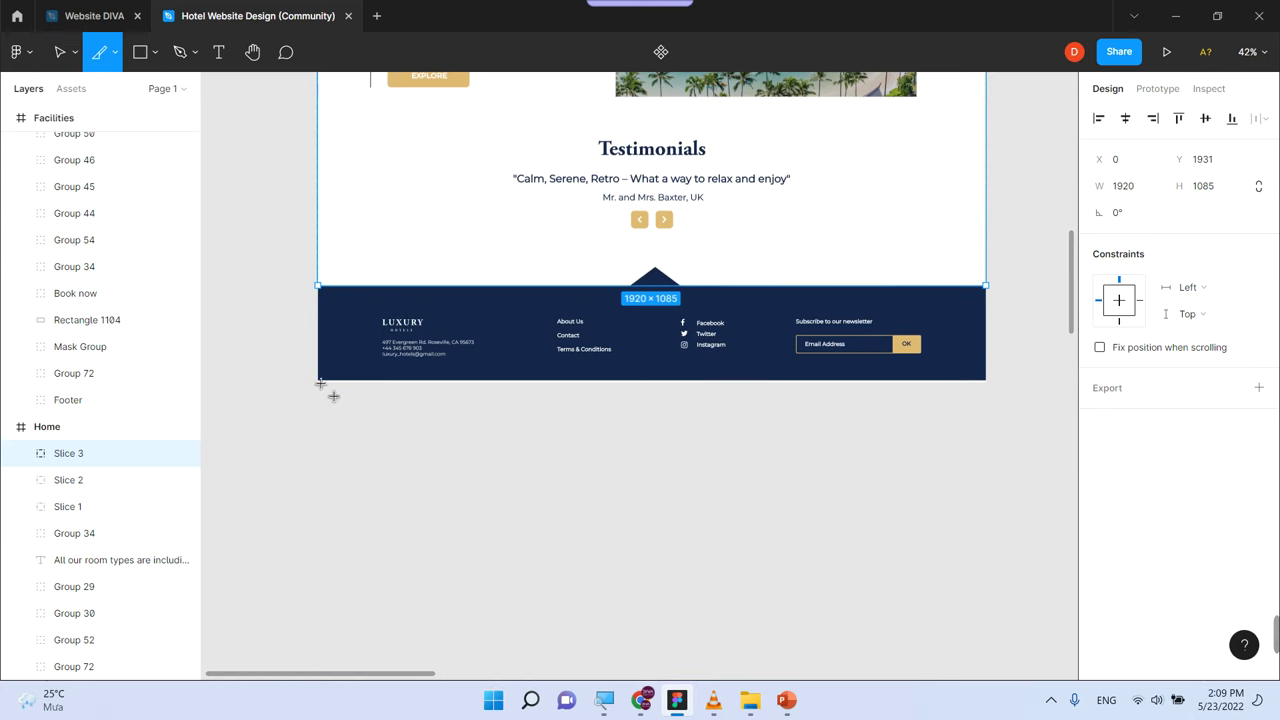
{"action": "mouse_move", "coordinate": [318, 382]}
{"action": "left_mouse_down"}
{"action": "mouse_move", "coordinate": [716, 278]}
{"action": "mouse_move", "coordinate": [987, 295]}
{"action": "left_mouse_up"}
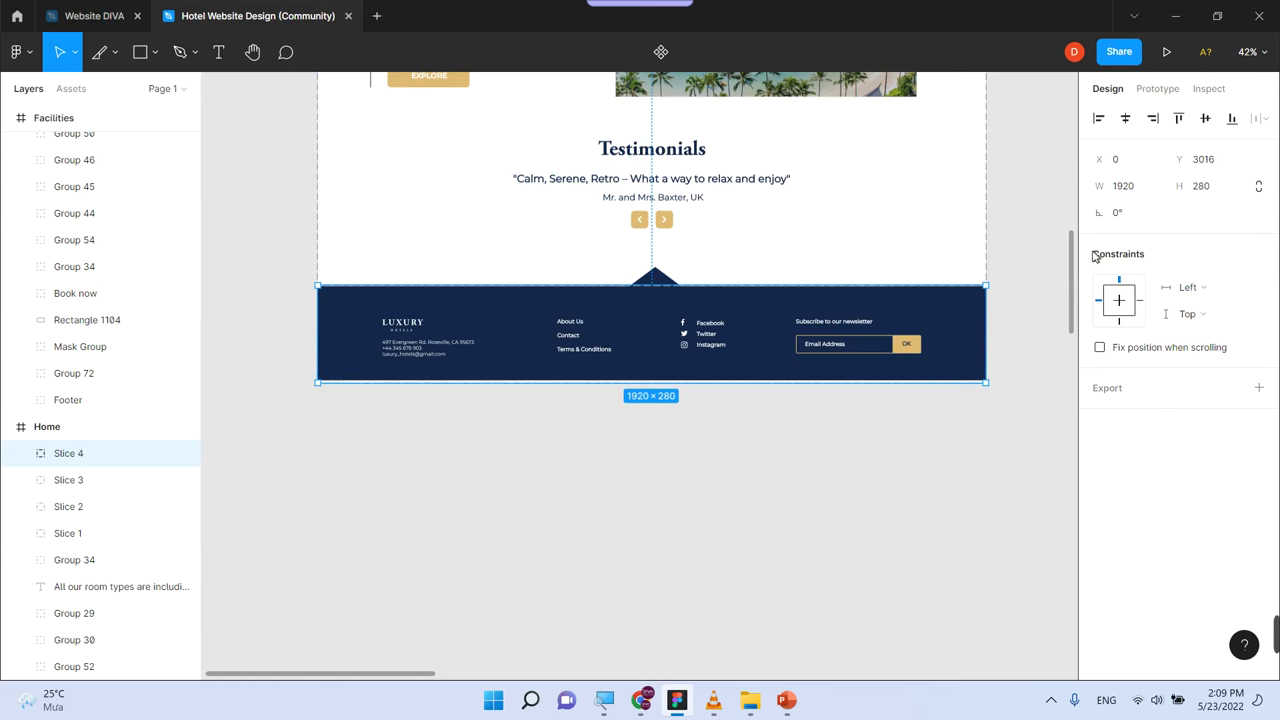
{"action": "scroll", "coordinate": [1050, 259], "scroll_direction": "up", "scroll_amount": 5}
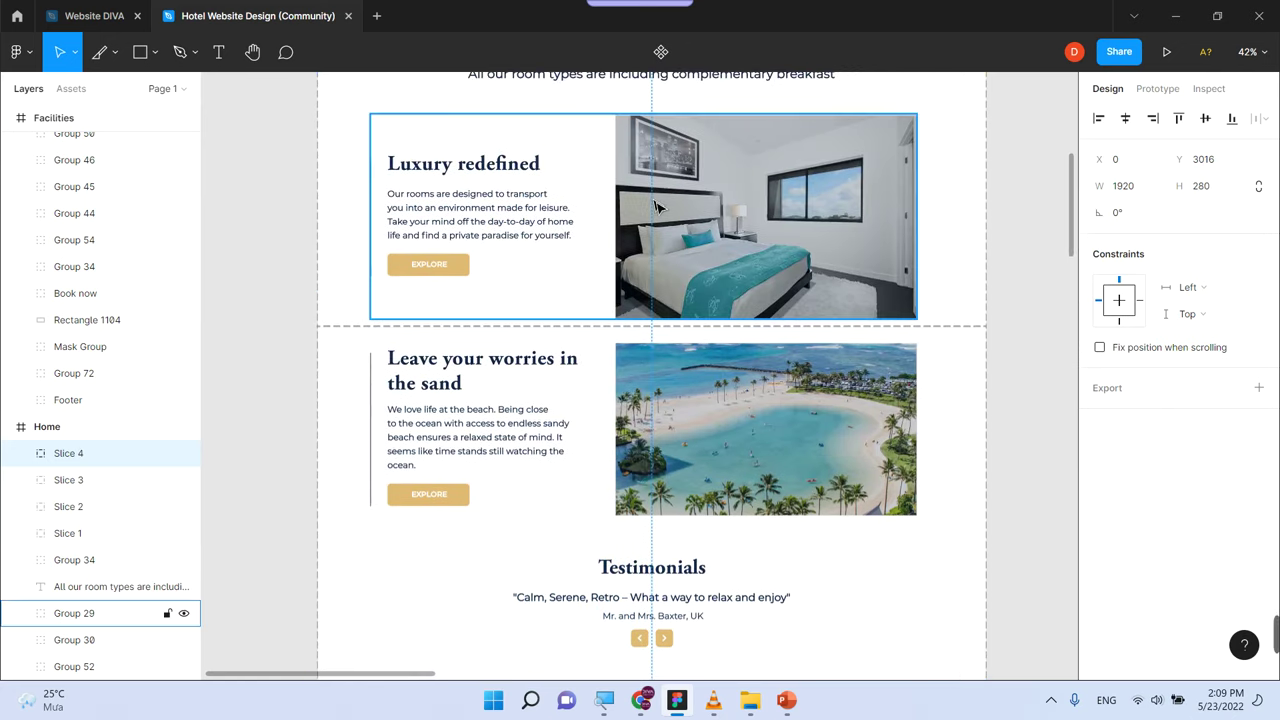
{"action": "scroll", "coordinate": [760, 292], "scroll_direction": "up", "scroll_amount": 4}
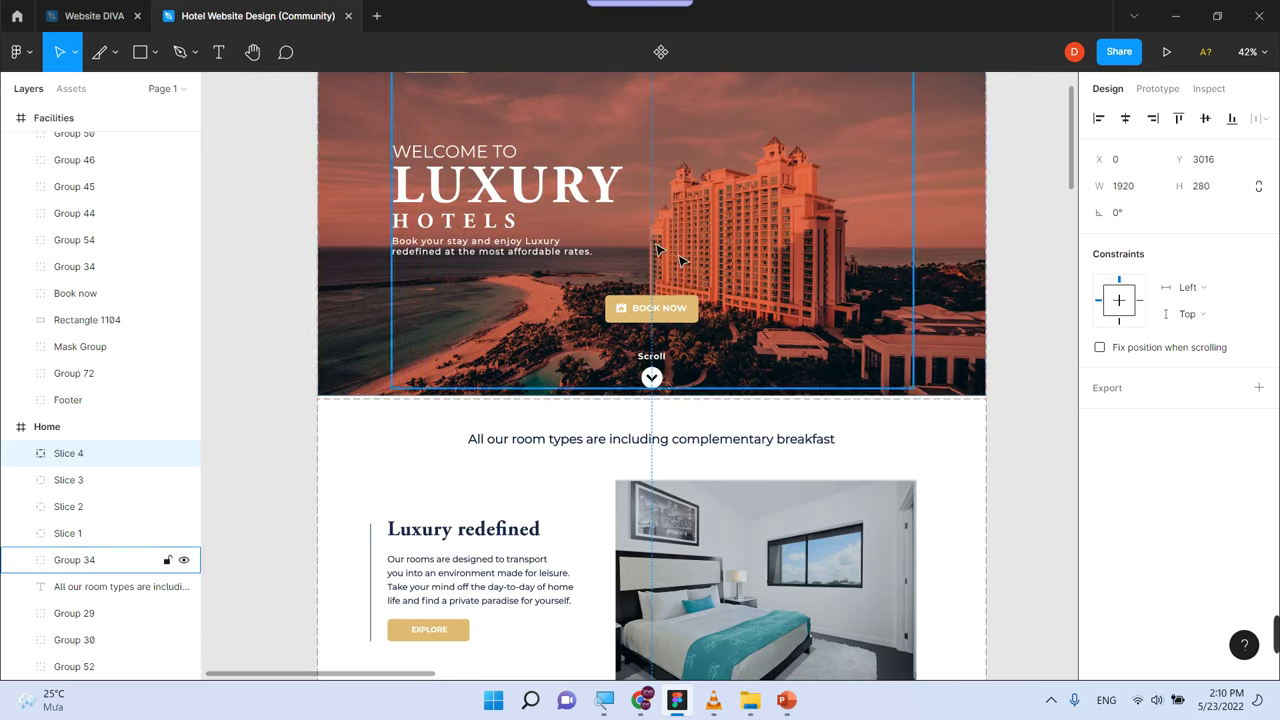
Pan the canvas over to the Facilities frame
{"action": "left_click_drag", "start_coordinate": [919, 245], "coordinate": [409, 360]}
{"action": "scroll", "coordinate": [409, 360], "scroll_direction": "right", "scroll_amount": 3}
{"action": "scroll", "coordinate": [420, 350], "scroll_direction": "right", "scroll_amount": 3}
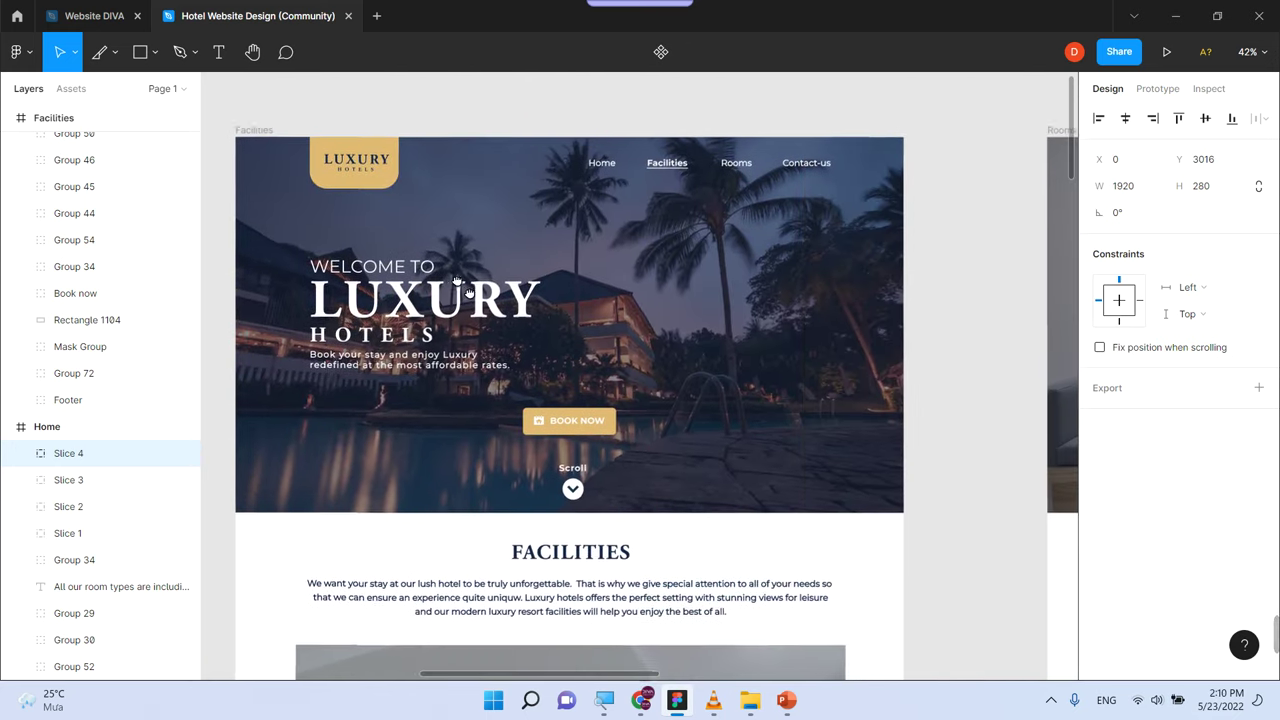
Draw Slice 5 over the 1920×1080 Facilities hero and Slice 6 over the facilities section with the gym photo
{"action": "left_click", "coordinate": [99, 52]}
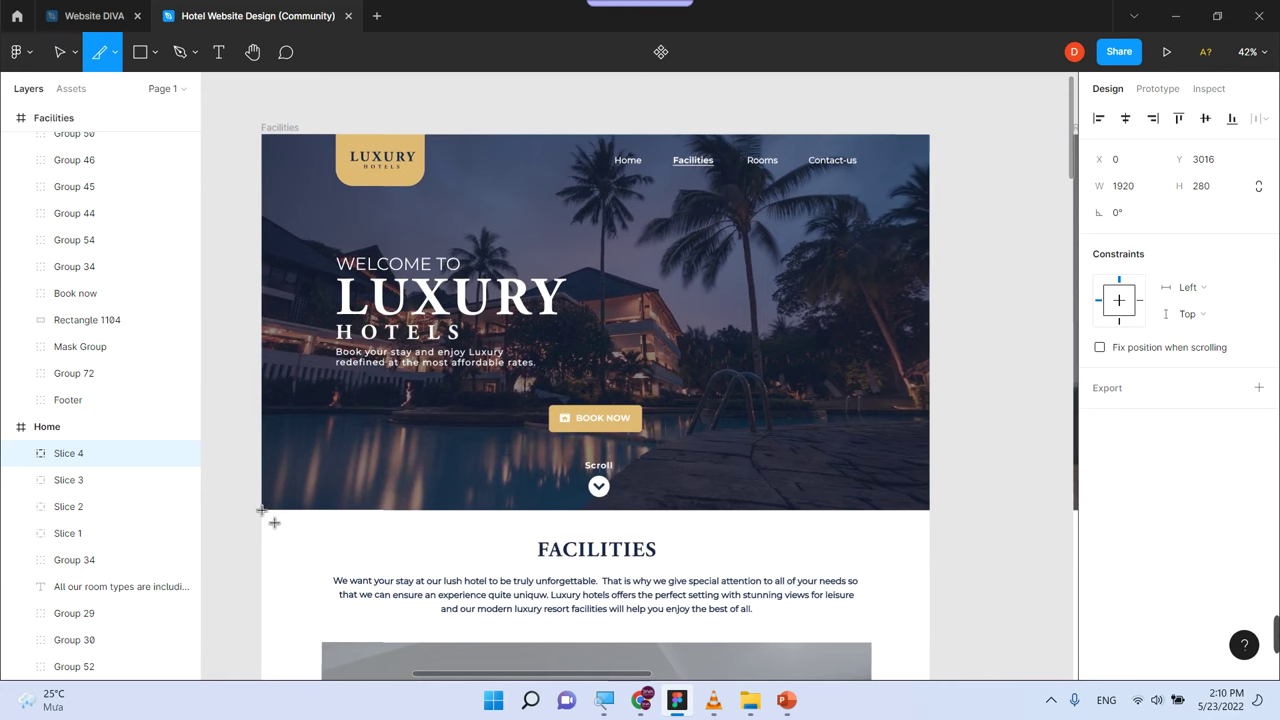
{"action": "left_click_drag", "start_coordinate": [261, 510], "coordinate": [929, 135]}
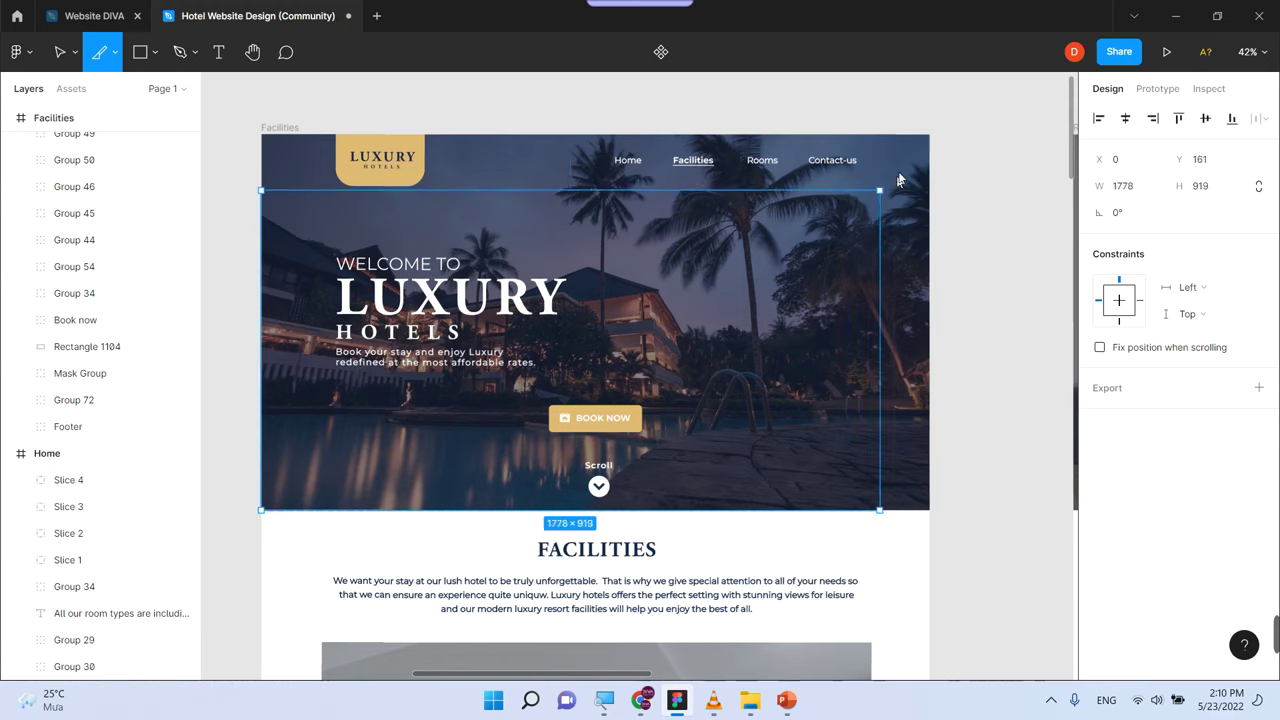
{"action": "scroll", "coordinate": [920, 190], "scroll_direction": "down", "scroll_amount": 1}
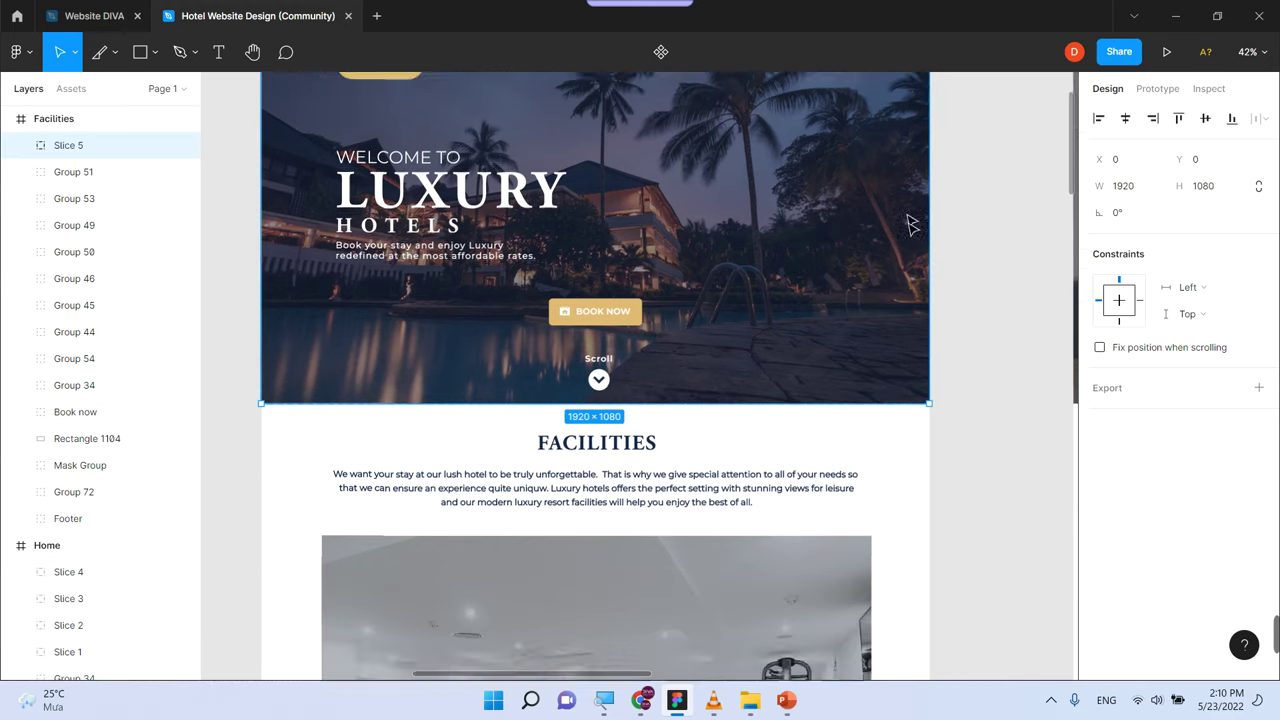
{"action": "scroll", "coordinate": [880, 270], "scroll_direction": "down", "scroll_amount": 2}
{"action": "scroll", "coordinate": [960, 330], "scroll_direction": "down", "scroll_amount": 1}
{"action": "scroll", "coordinate": [917, 451], "scroll_direction": "down", "scroll_amount": 2}
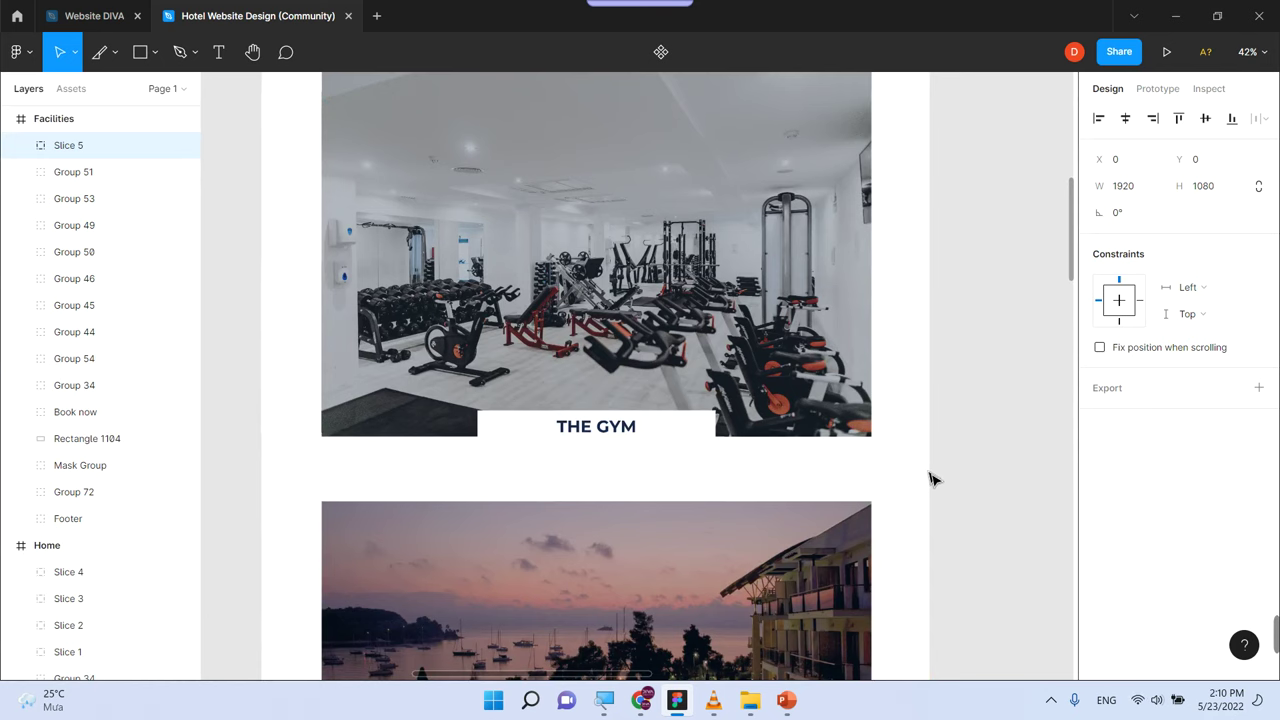
{"action": "key", "text": "s"}
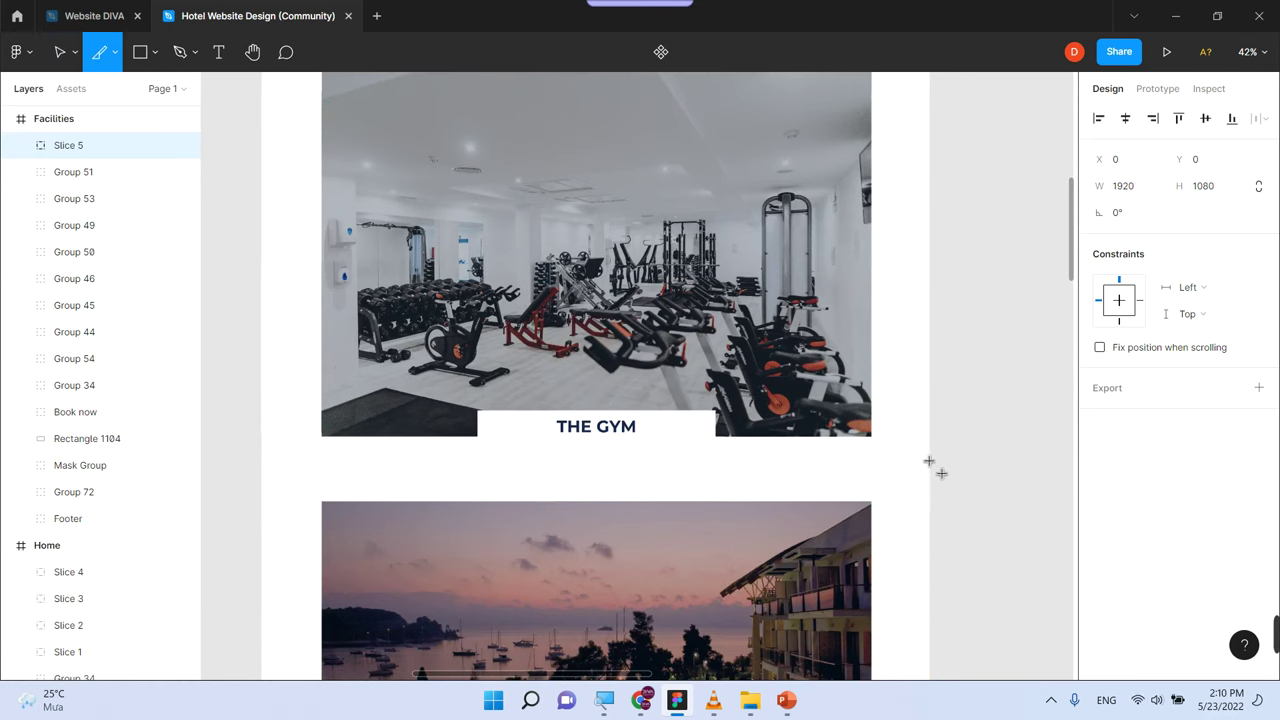
{"action": "mouse_move", "coordinate": [929, 461]}
{"action": "left_mouse_down"}
{"action": "mouse_move", "coordinate": [283, 134]}
{"action": "mouse_move", "coordinate": [260, 102]}
{"action": "left_mouse_up"}
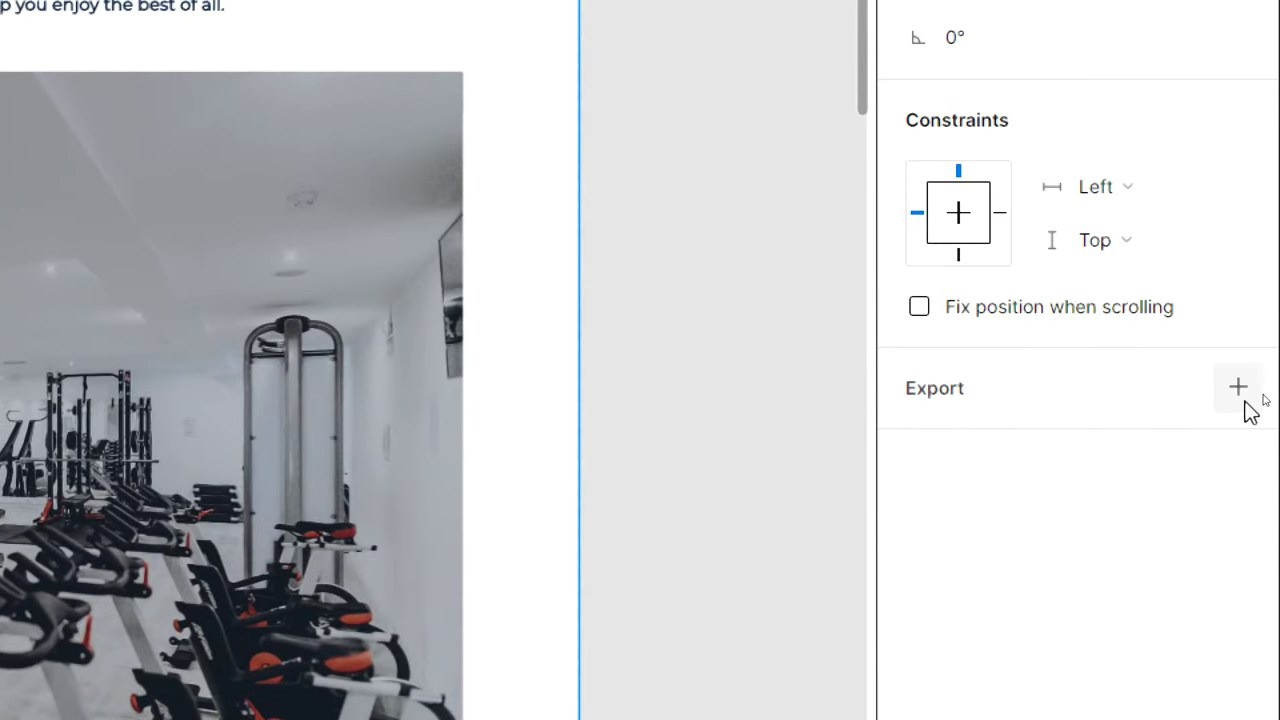
Give Slice 6 a 2x PNG export setting with the file-name suffix 'Trang Web'
{"action": "left_click", "coordinate": [1238, 388]}
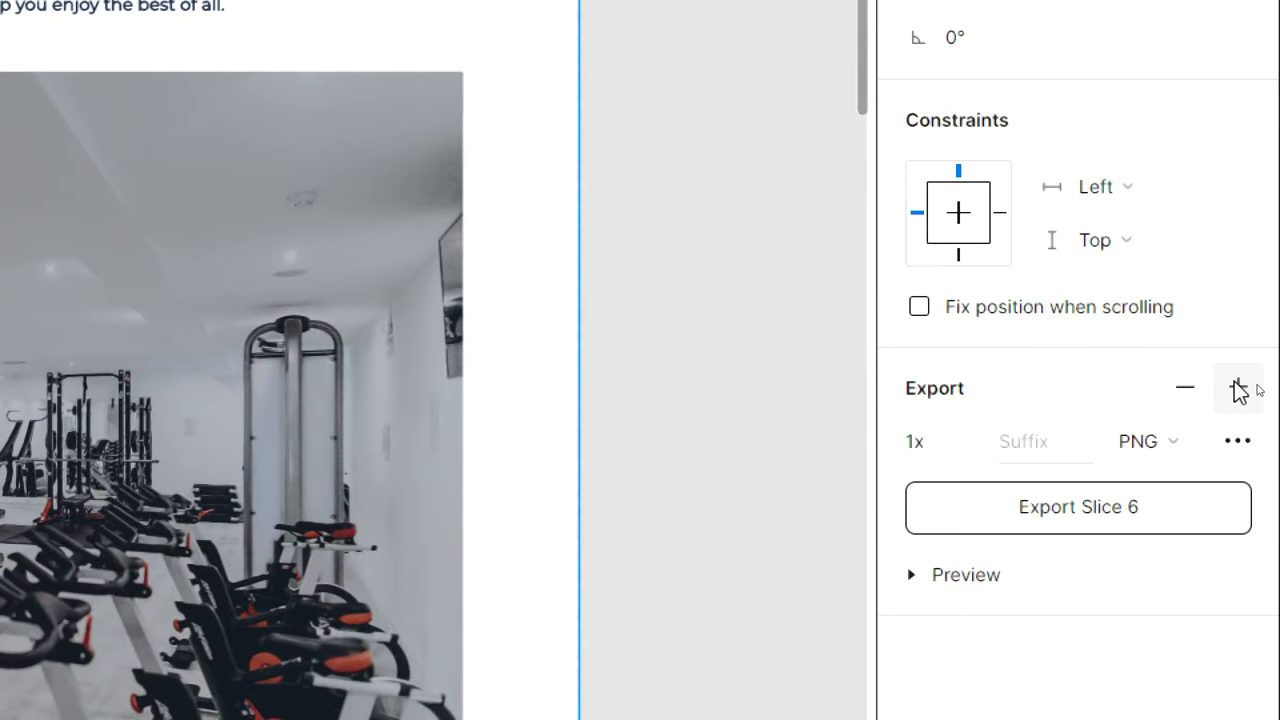
{"action": "left_click", "coordinate": [921, 450]}
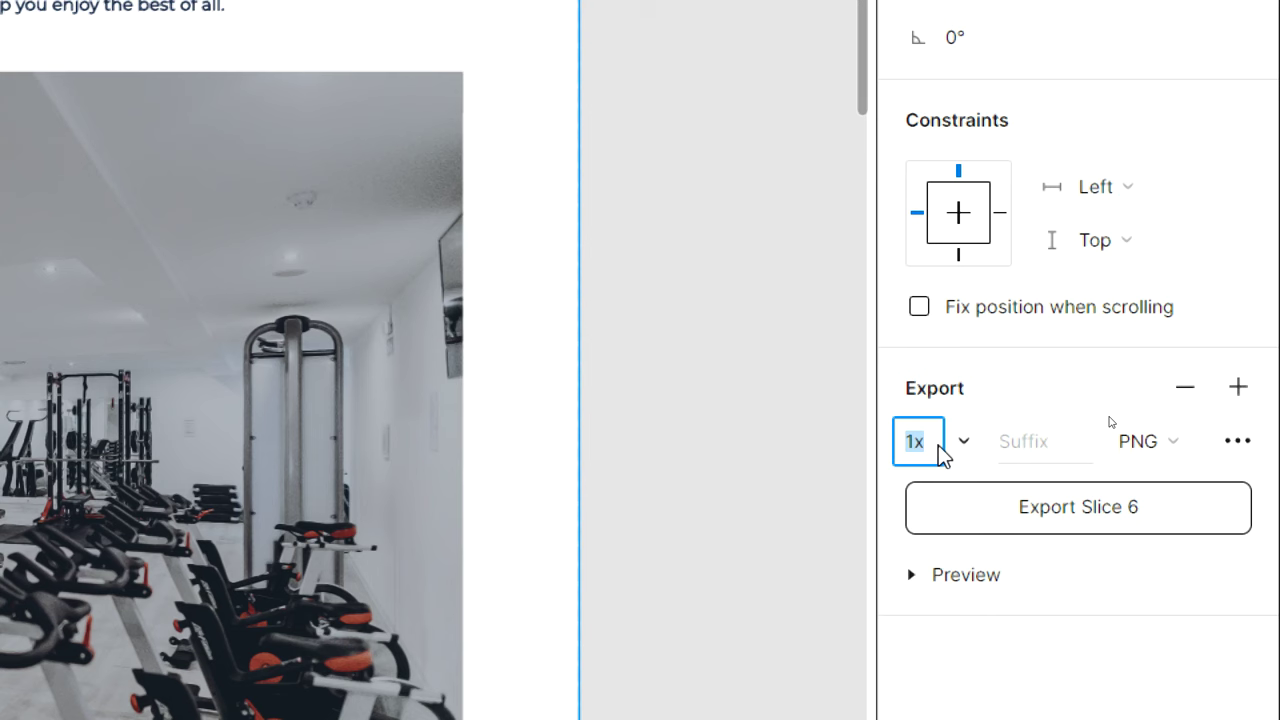
{"action": "left_click", "coordinate": [940, 452]}
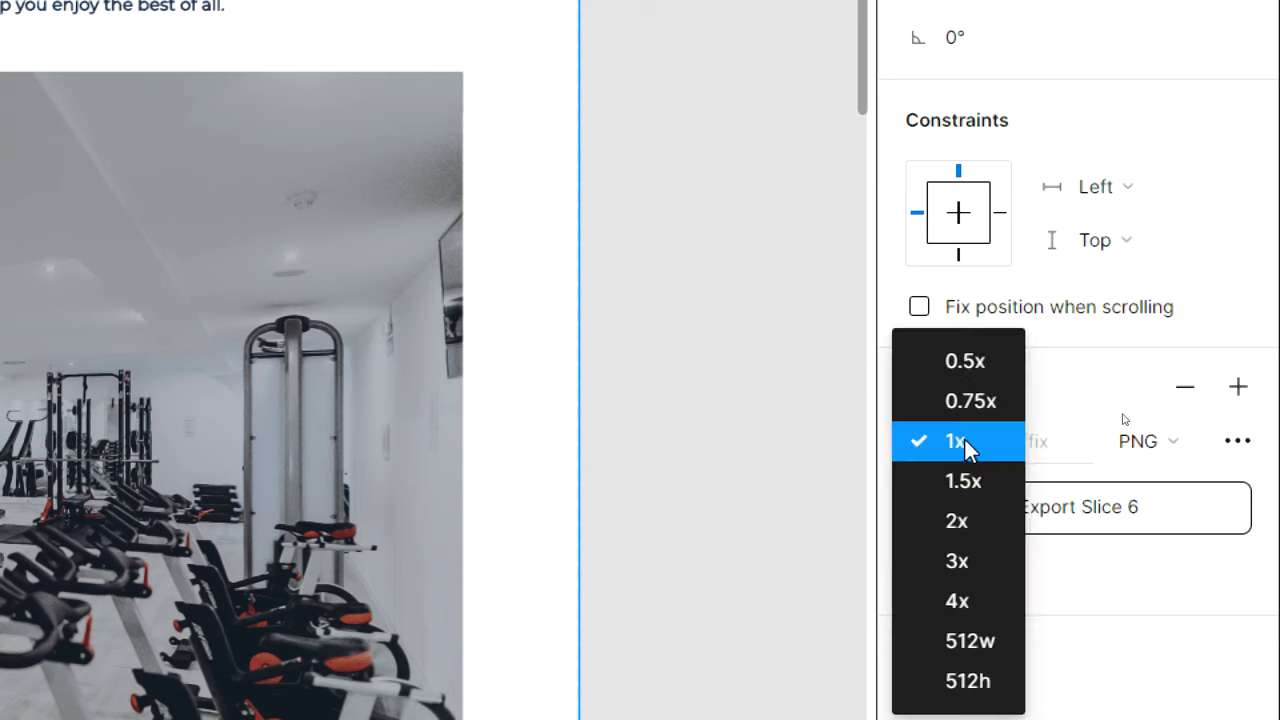
{"action": "left_click", "coordinate": [948, 530]}
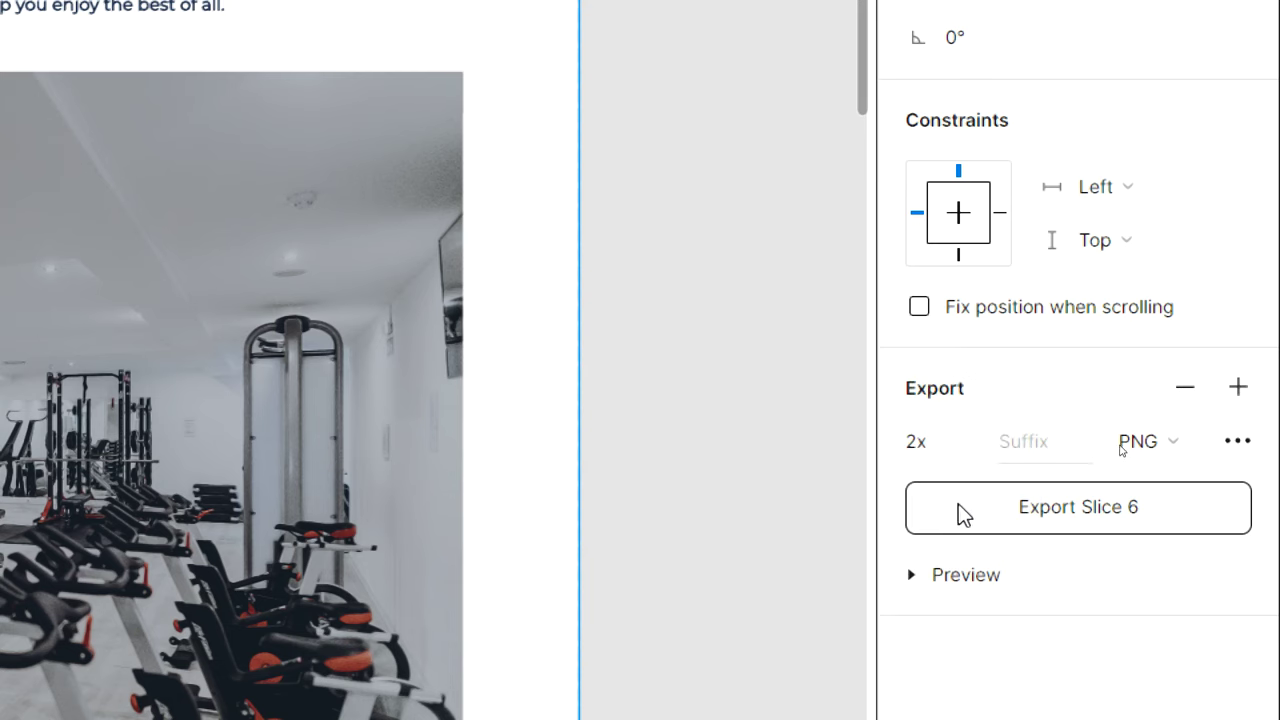
{"action": "left_click", "coordinate": [1030, 447]}
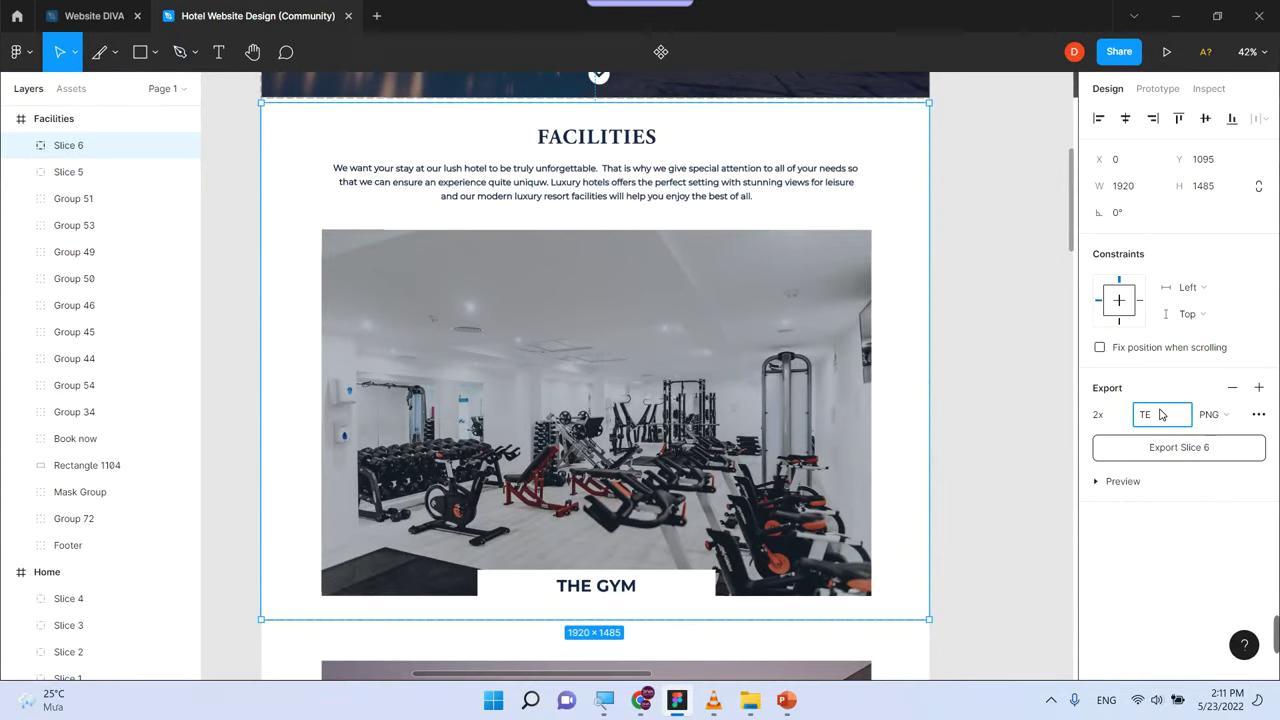
{"action": "left_click_drag", "start_coordinate": [1162, 415], "coordinate": [1137, 416]}
{"action": "key", "text": "BackSpace"}
{"action": "type", "text": "rang Web"}
{"action": "left_click", "coordinate": [1210, 416]}
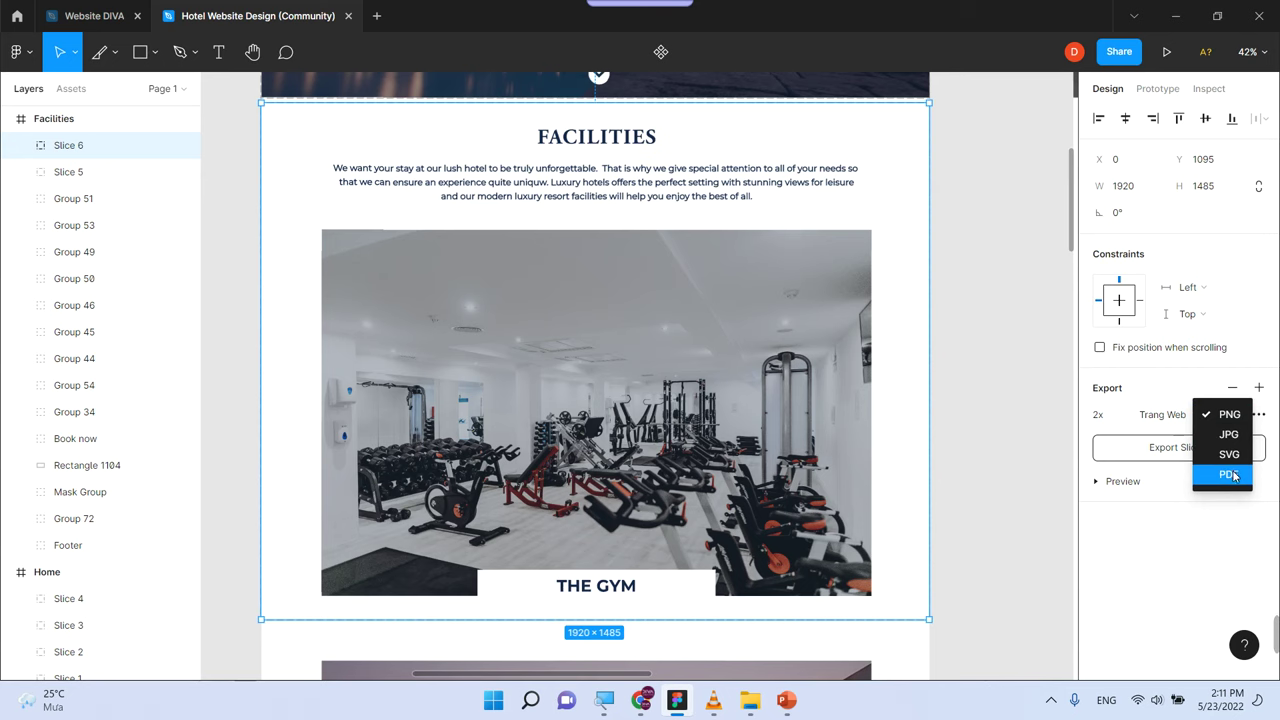
{"action": "left_click", "coordinate": [1181, 547]}
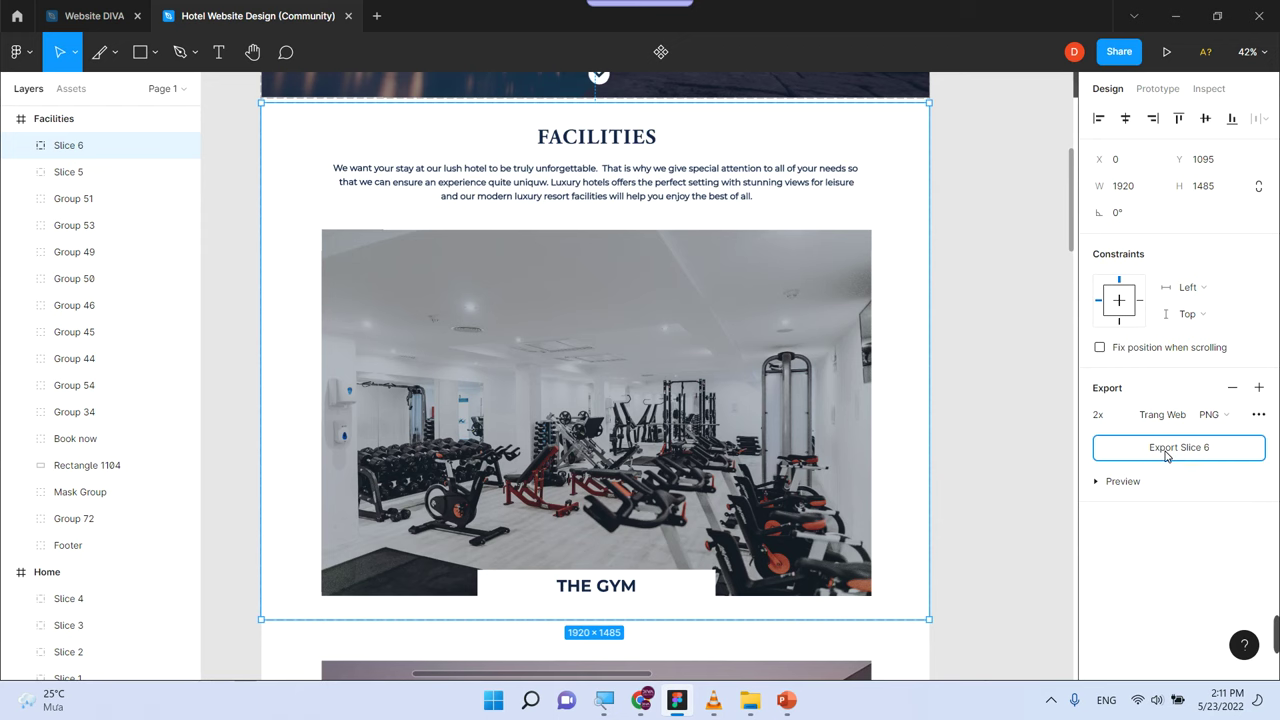
Export Slice 6 as a PNG and save it into a newly created 'New folder' on the Desktop
{"action": "left_click", "coordinate": [1166, 452]}
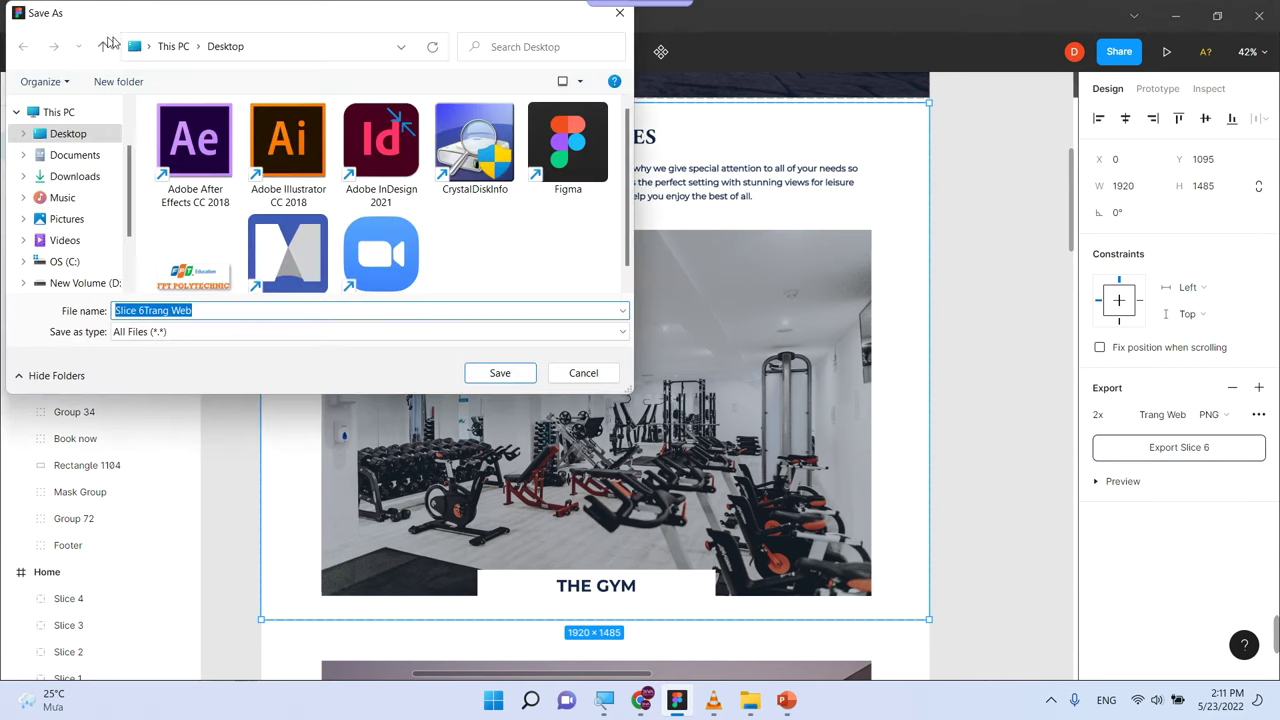
{"action": "left_click_drag", "start_coordinate": [132, 10], "coordinate": [417, 123]}
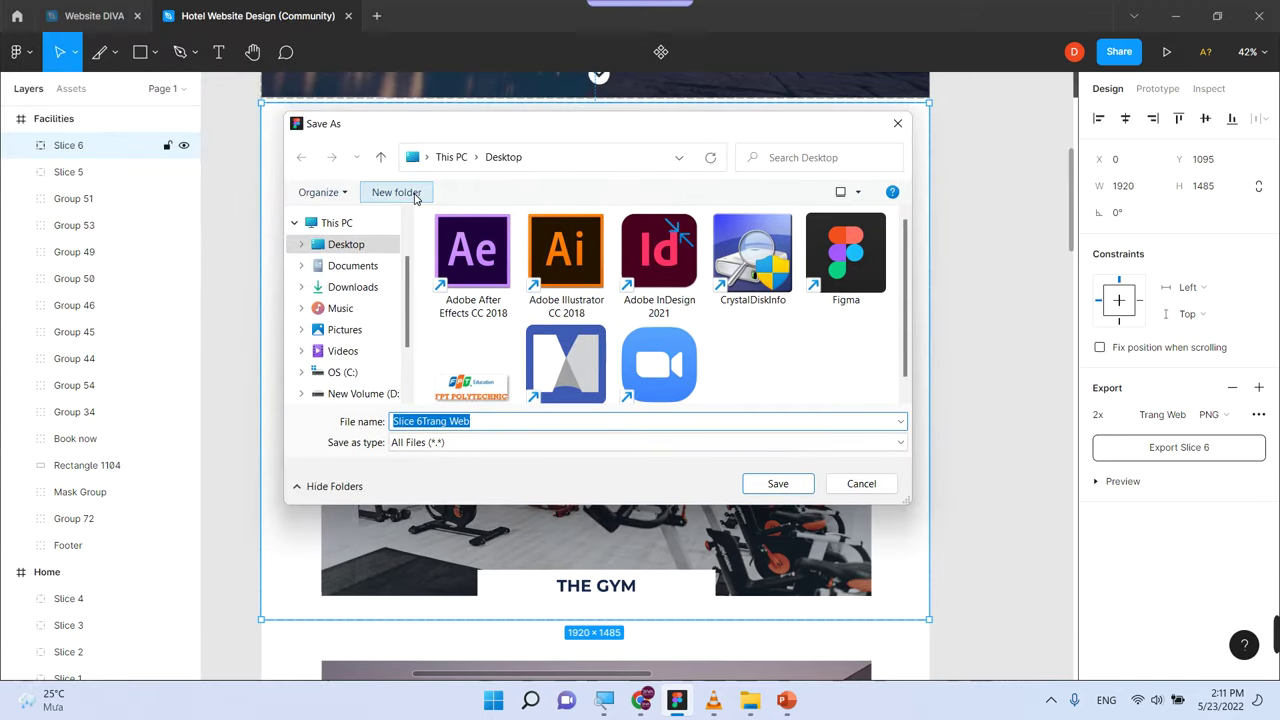
{"action": "left_click", "coordinate": [396, 192]}
{"action": "left_click", "coordinate": [750, 360]}
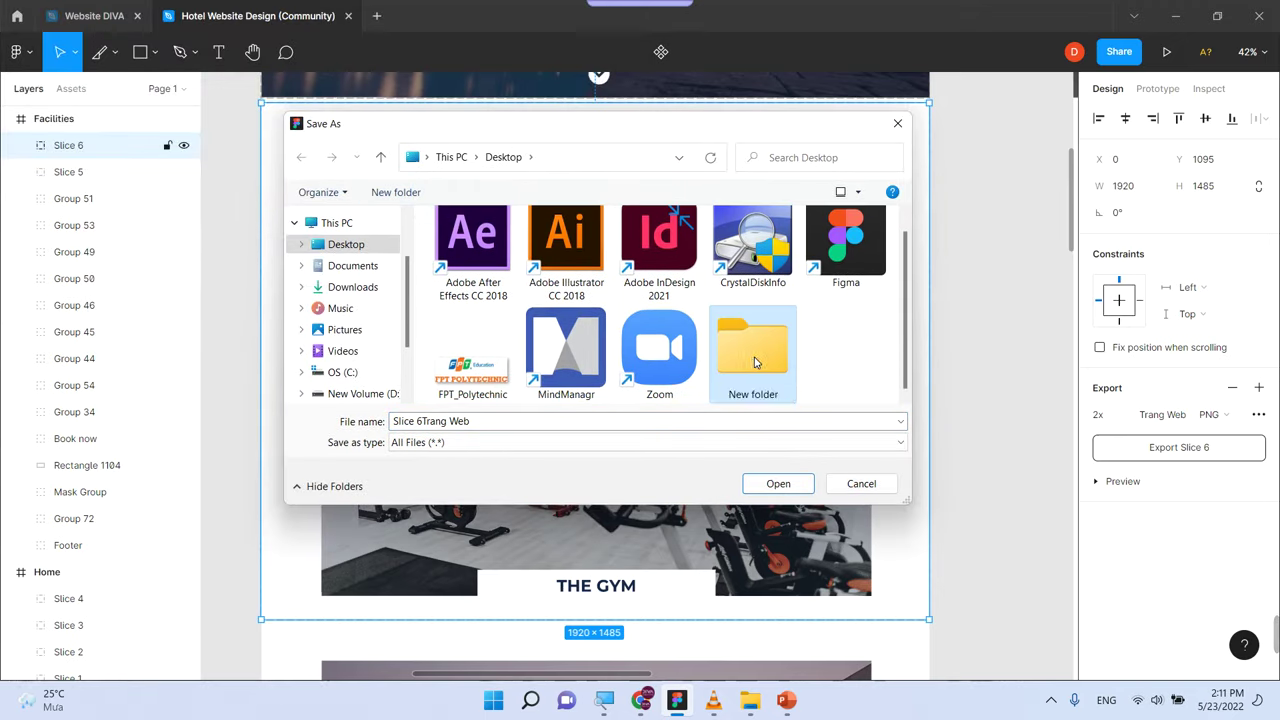
{"action": "double_click", "coordinate": [750, 360]}
{"action": "left_click", "coordinate": [758, 486]}
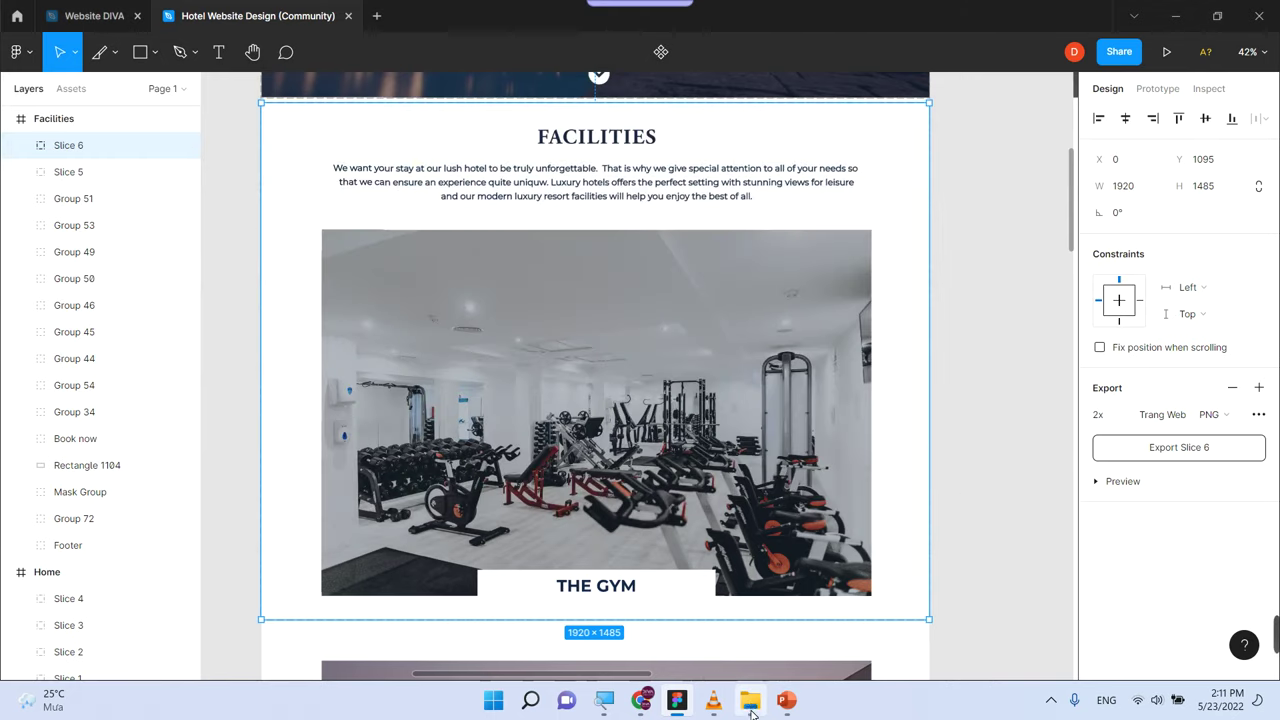
{"action": "left_click", "coordinate": [750, 700]}
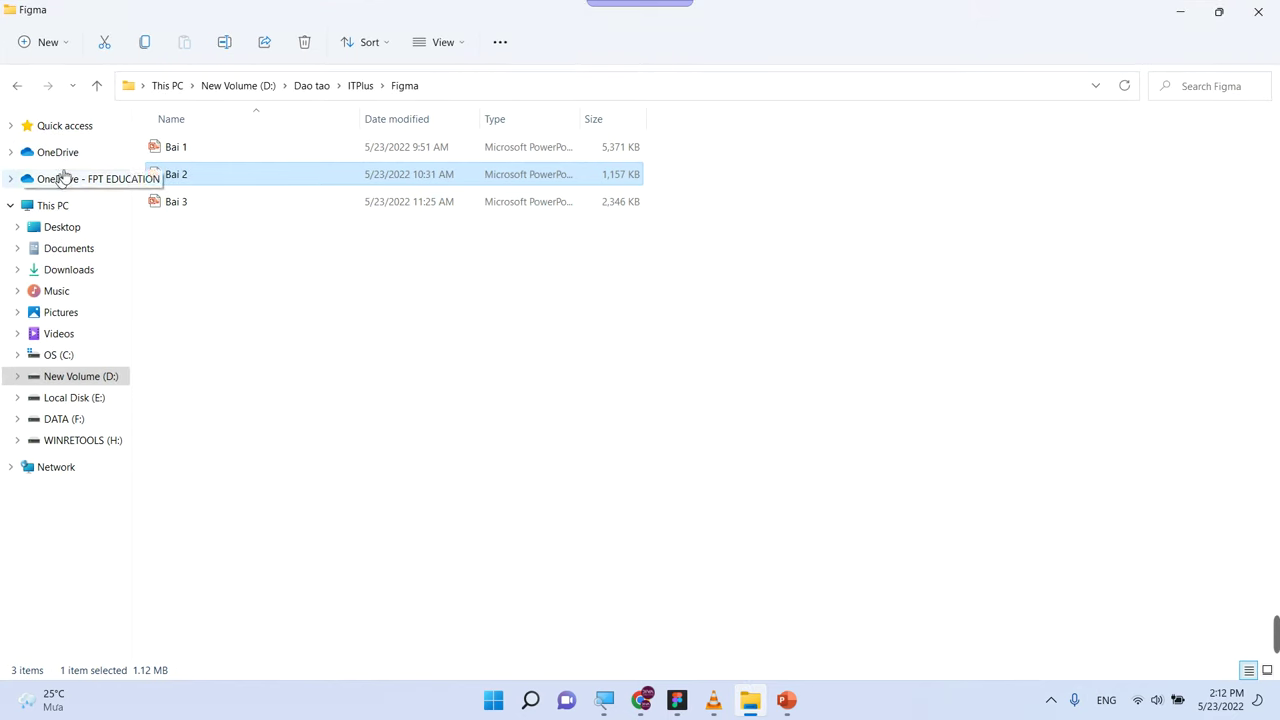
Open the Desktop's New folder and preview the 8,112 KB Slice 6Trang Web PNG in Photos
{"action": "left_click", "coordinate": [64, 228]}
{"action": "double_click", "coordinate": [205, 170]}
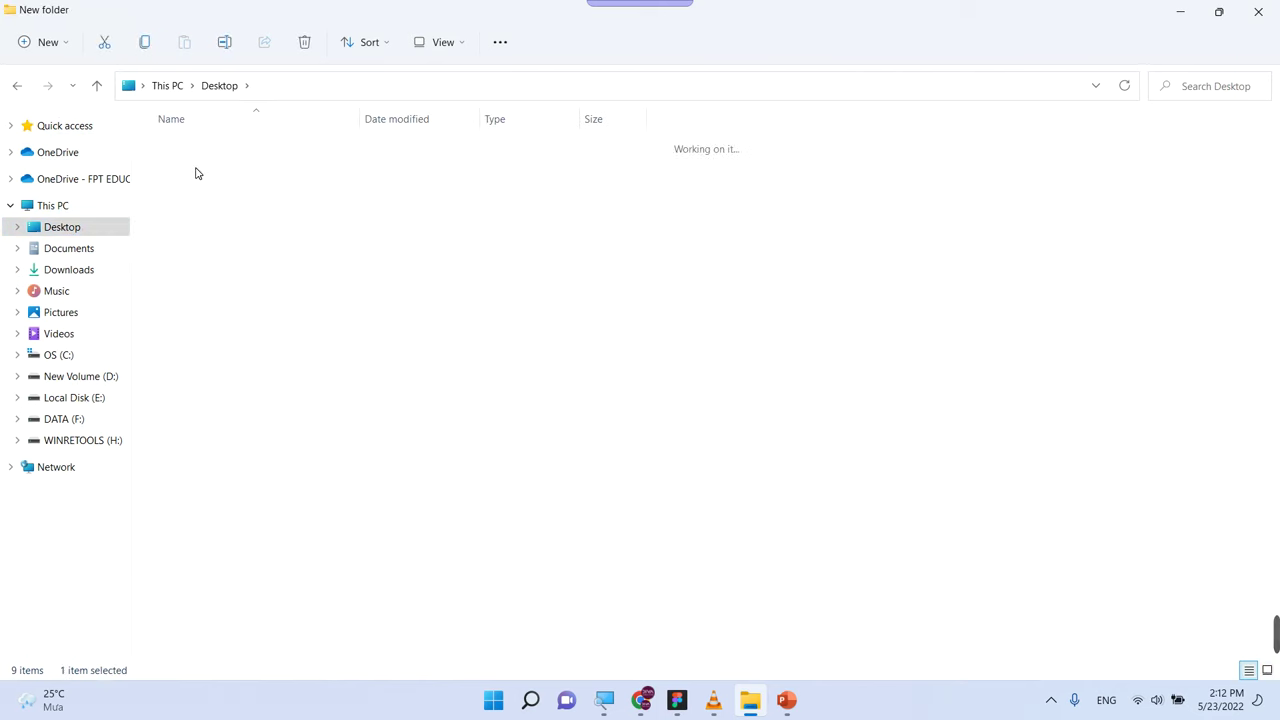
{"action": "left_click", "coordinate": [196, 148]}
{"action": "double_click", "coordinate": [194, 147]}
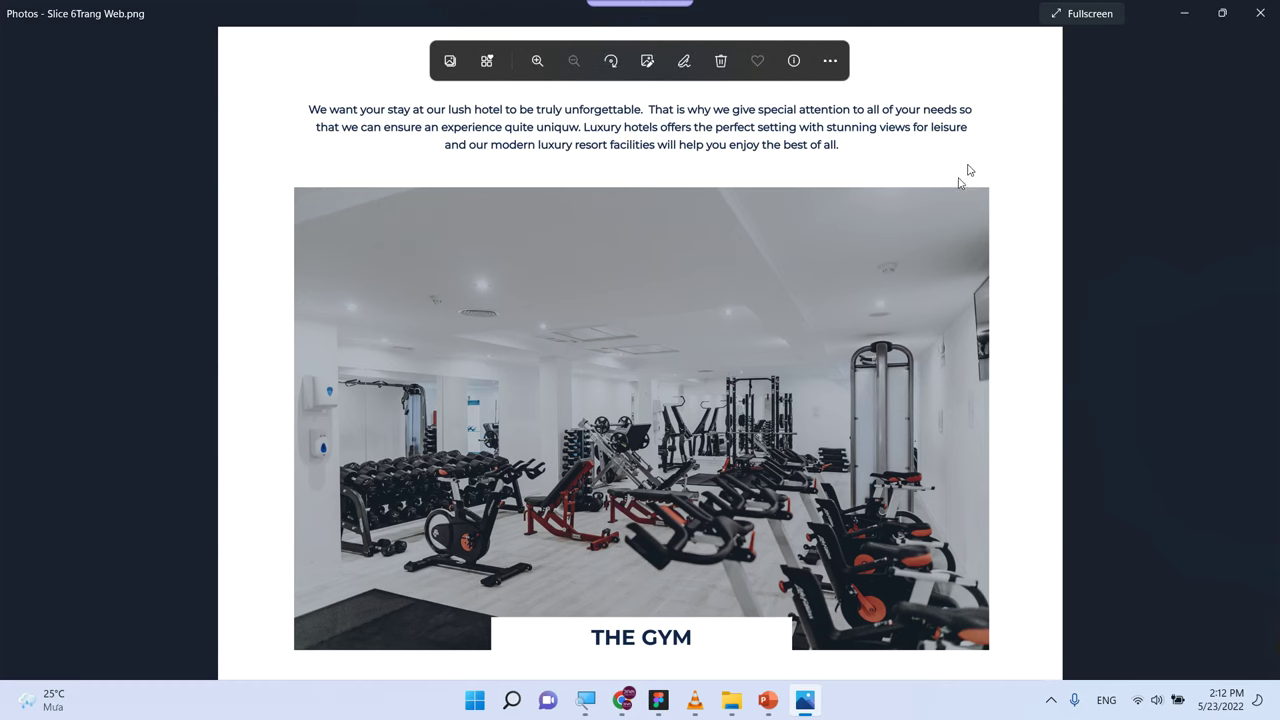
{"action": "left_click", "coordinate": [1258, 14]}
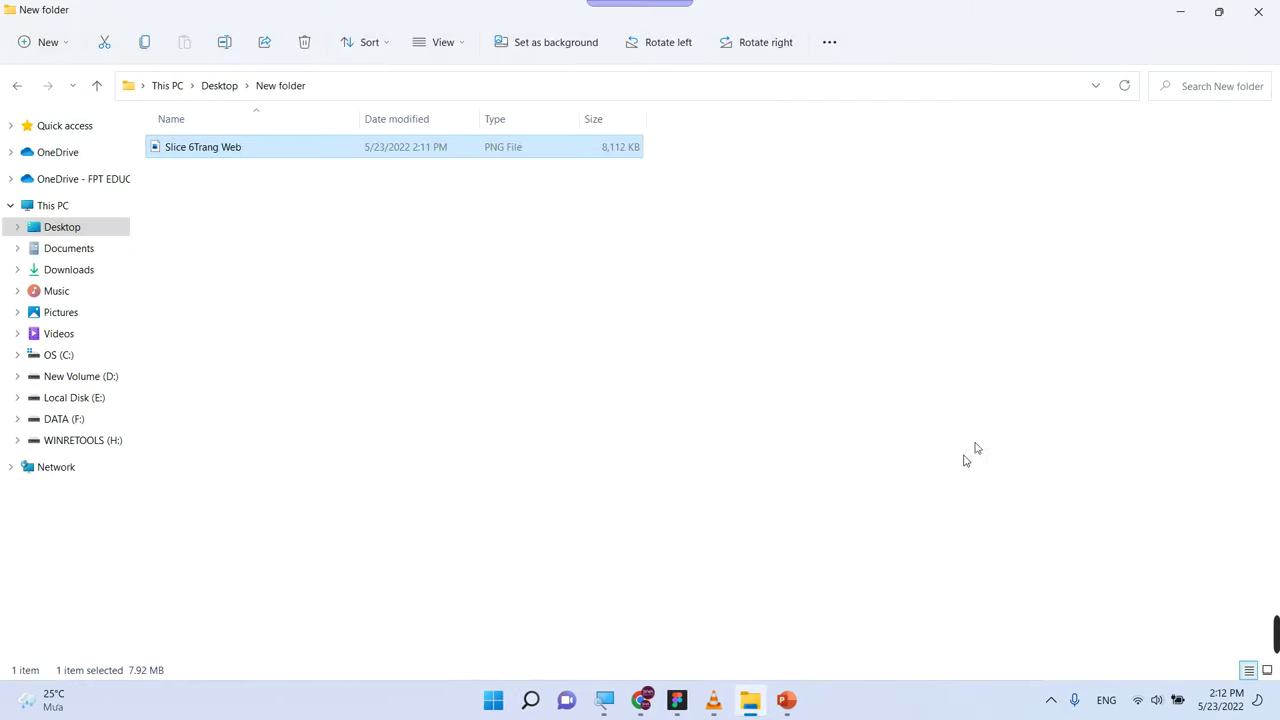
{"action": "left_click", "coordinate": [787, 702]}
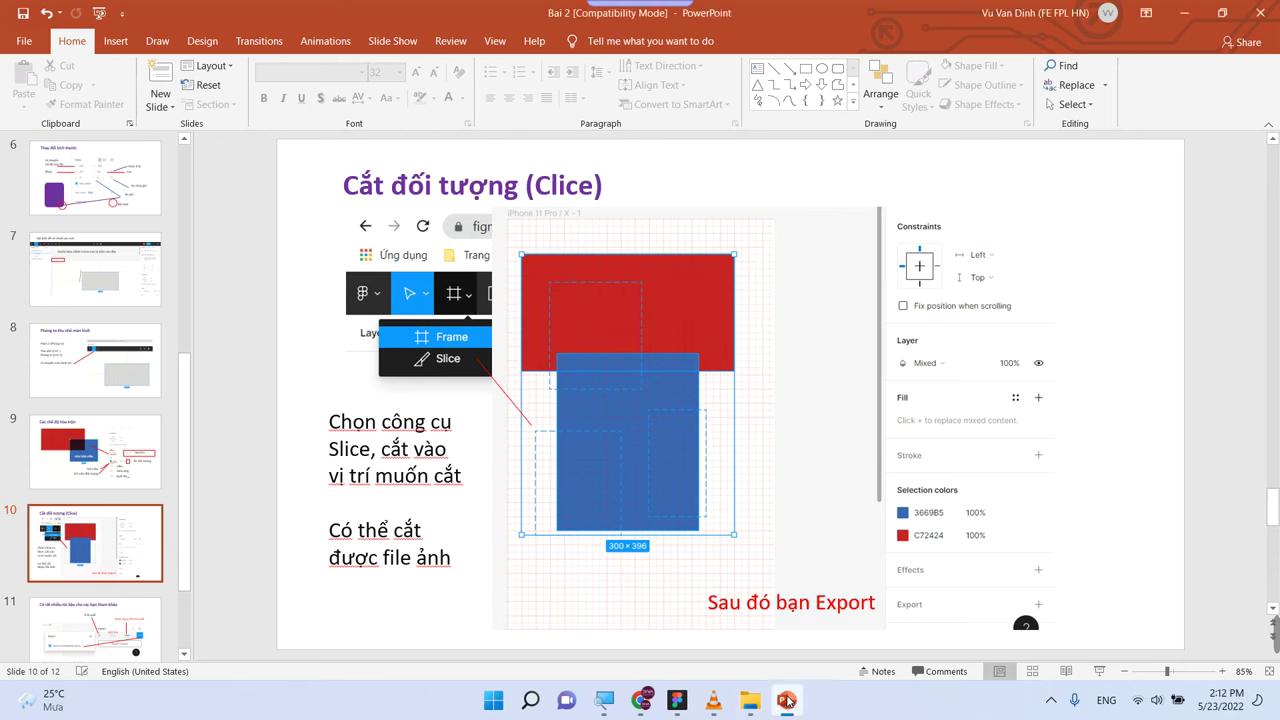
{"action": "left_click", "coordinate": [677, 700]}
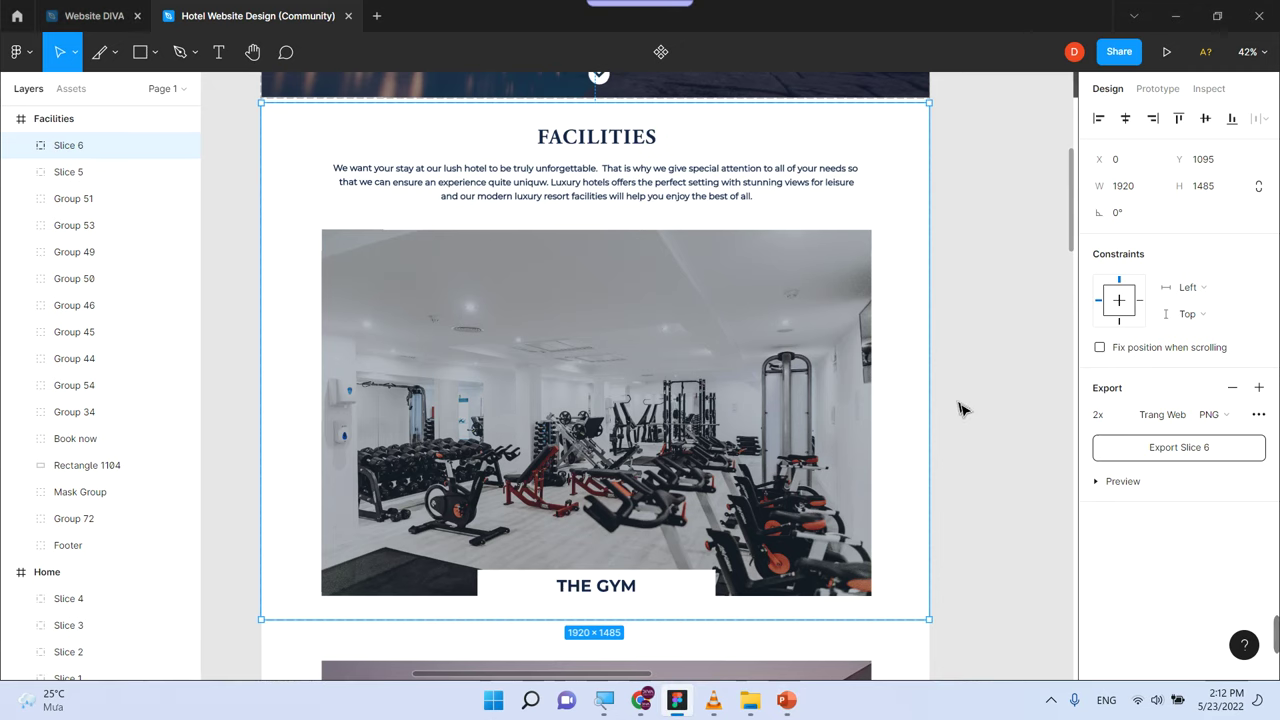
Select all Facilities layers and add a 1x PNG export with the suffix 'Banner'
{"action": "key", "text": "ctrl+a"}
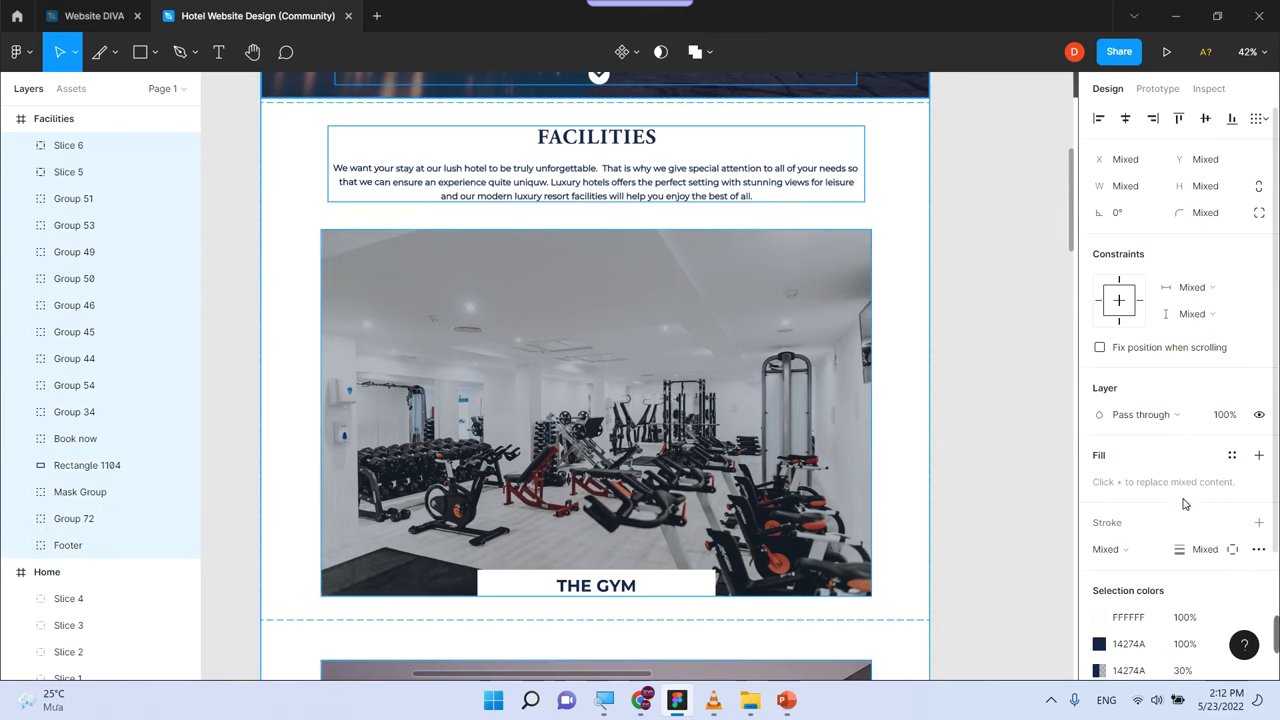
{"action": "scroll", "coordinate": [1183, 503], "scroll_direction": "down", "scroll_amount": 3}
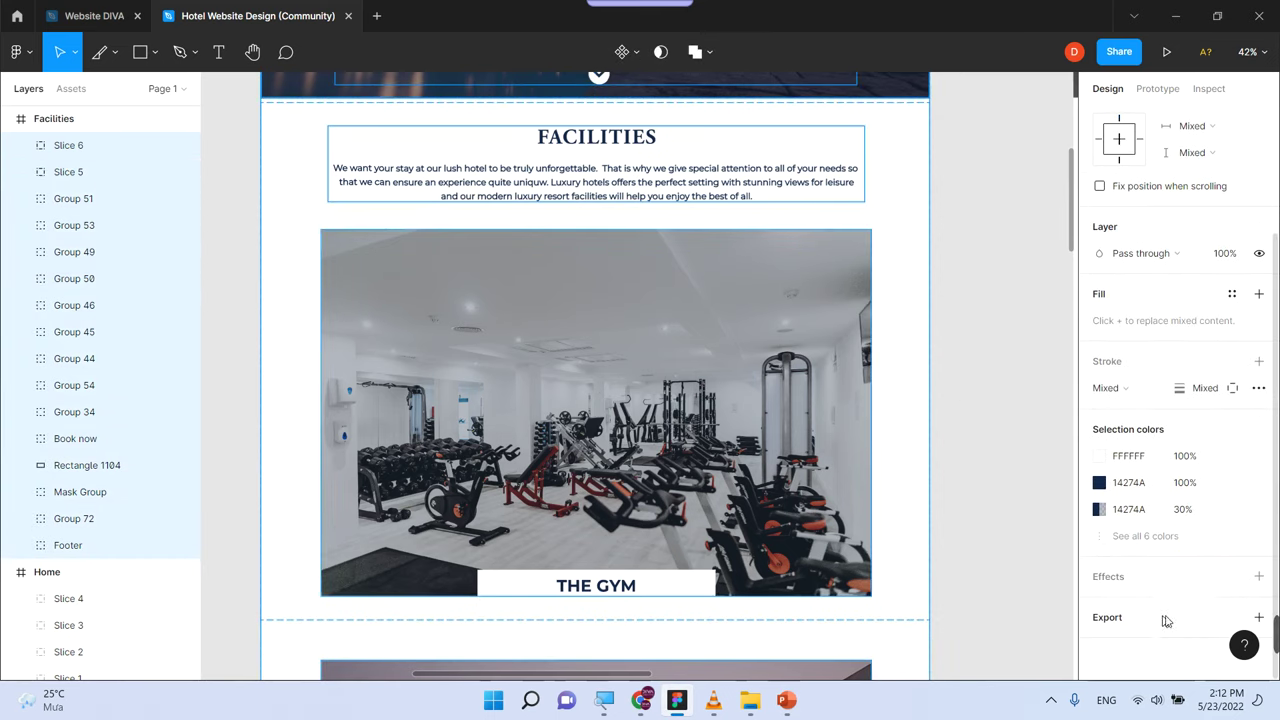
{"action": "left_click", "coordinate": [1259, 618]}
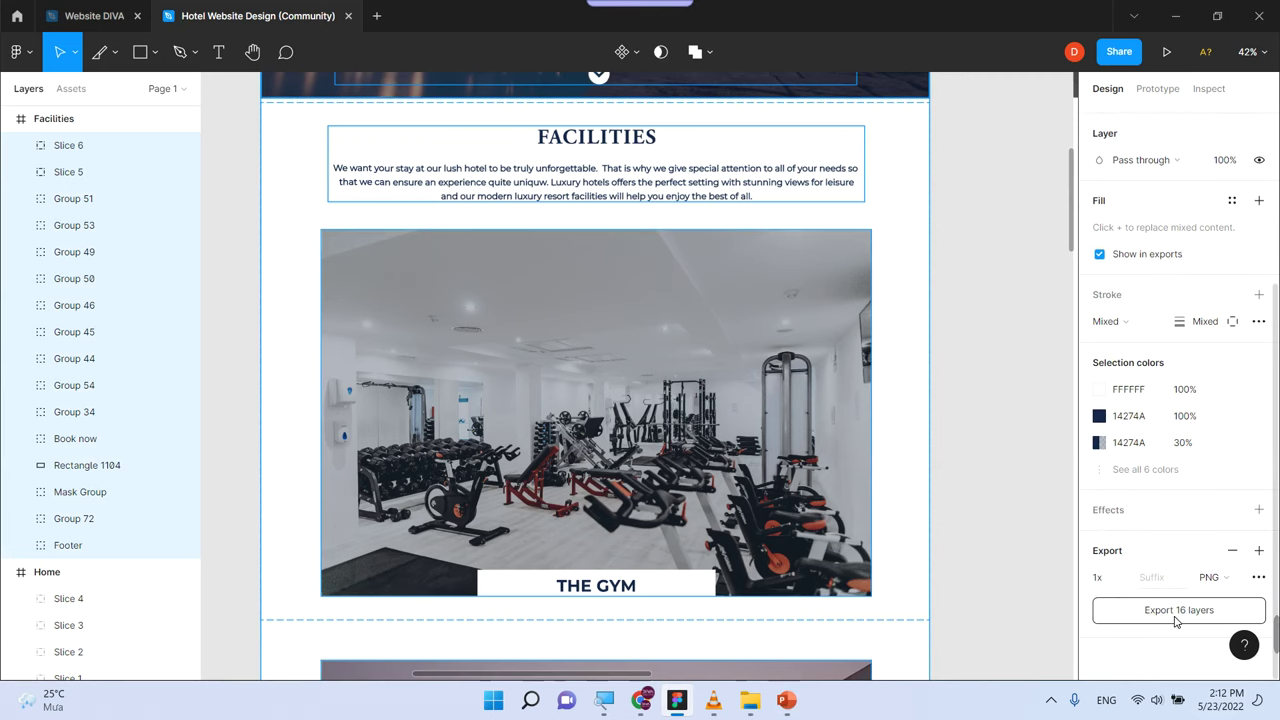
{"action": "left_click", "coordinate": [1172, 580]}
{"action": "type", "text": "Banner"}
Export the 16 layers into the Desktop's New folder
{"action": "left_click", "coordinate": [1186, 610]}
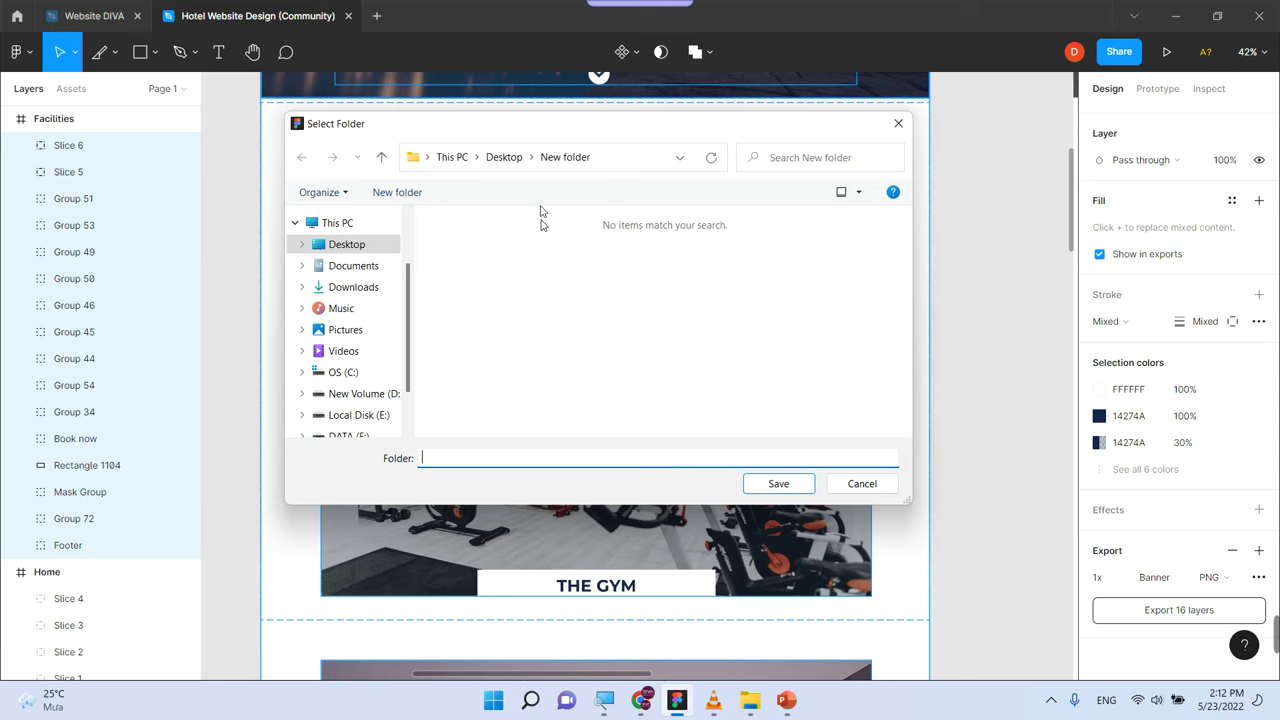
{"action": "left_click", "coordinate": [553, 157]}
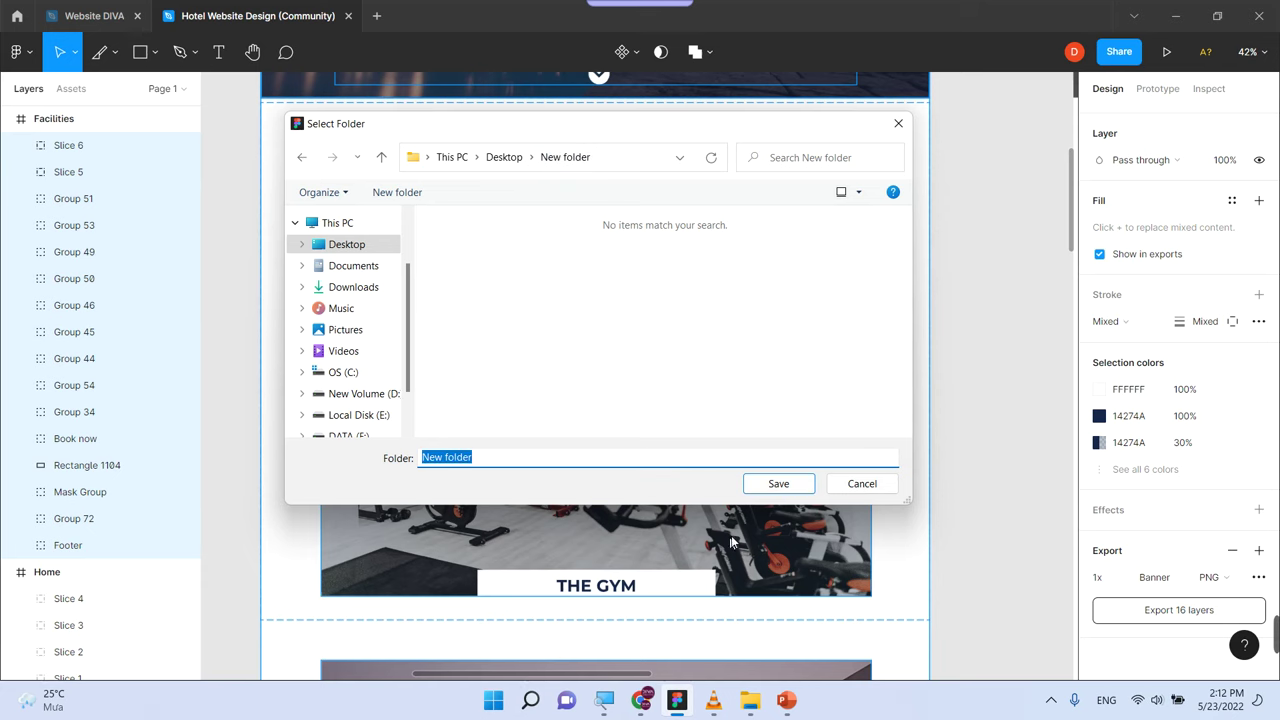
{"action": "left_click", "coordinate": [776, 487]}
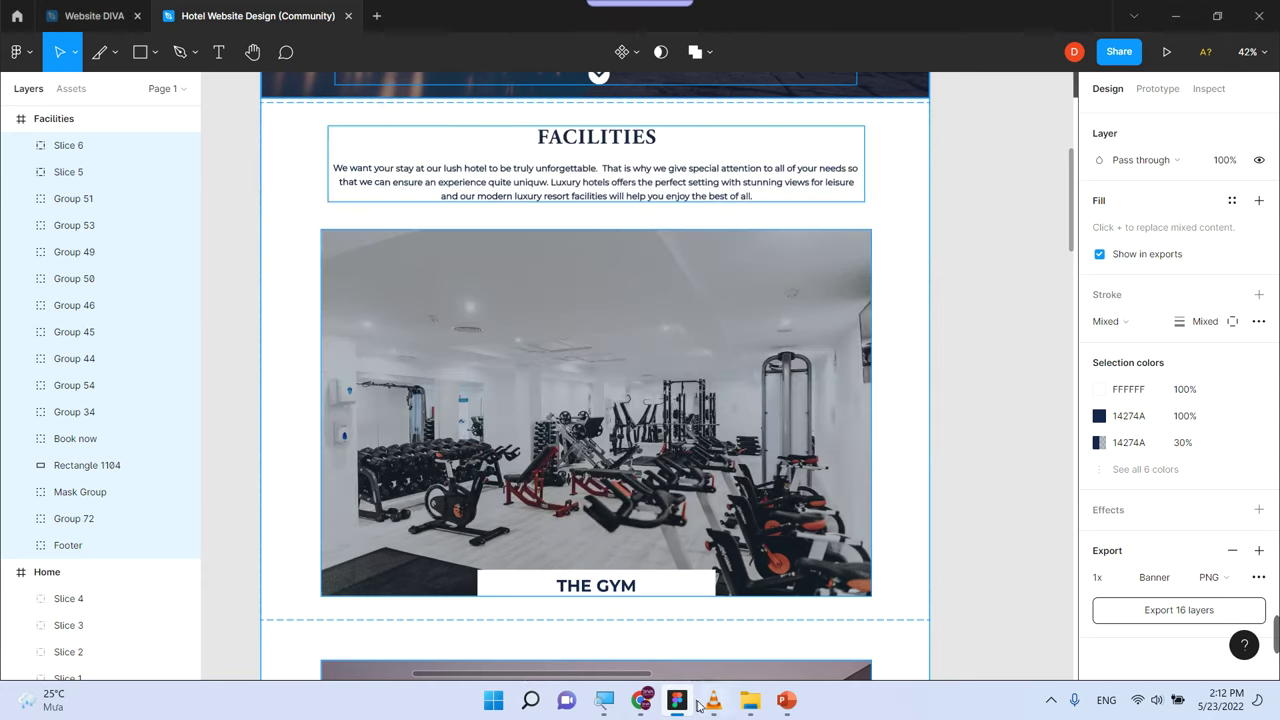
Switch File Explorer's New folder view to Large icons
{"action": "left_click", "coordinate": [750, 700]}
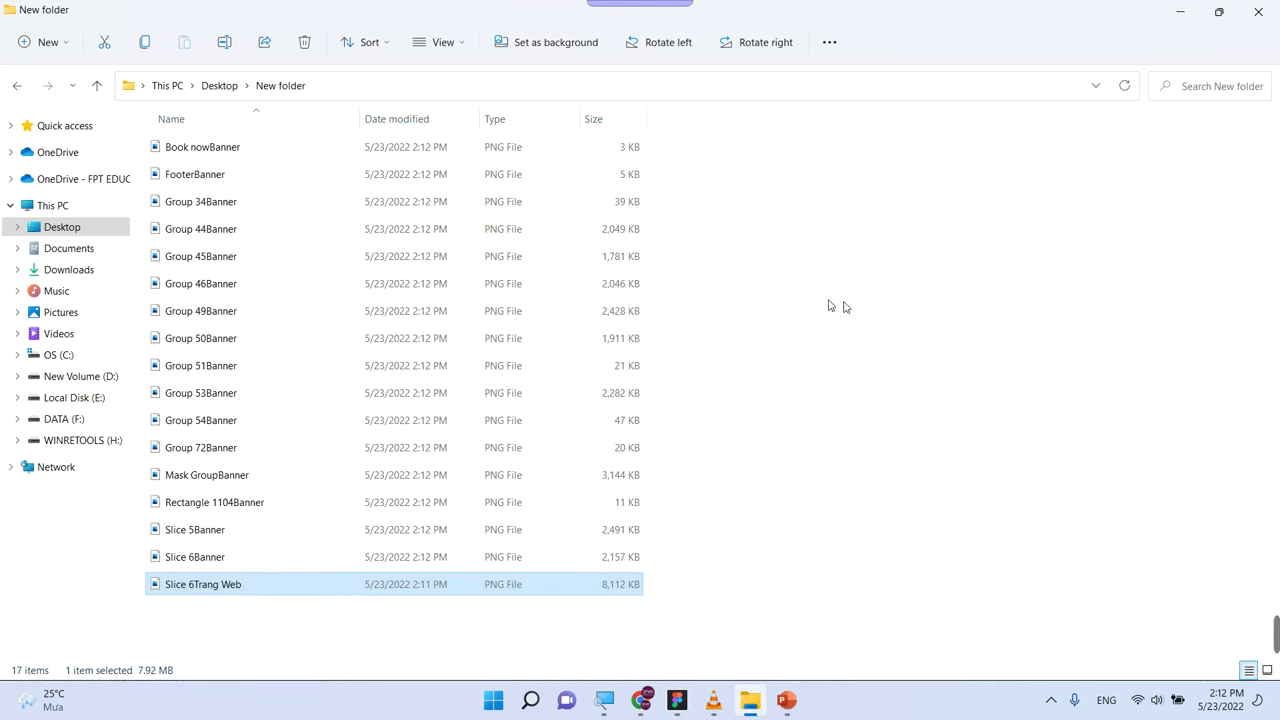
{"action": "right_click", "coordinate": [854, 238]}
{"action": "left_click", "coordinate": [890, 250]}
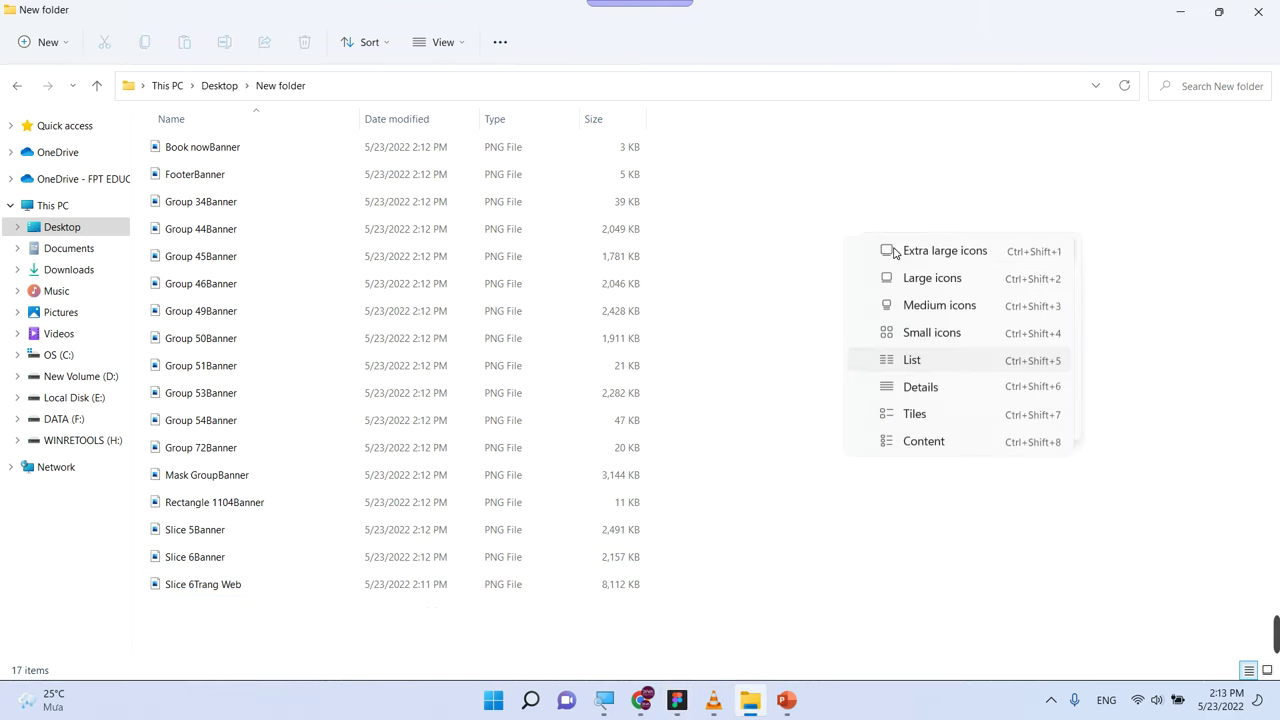
{"action": "left_click", "coordinate": [915, 280]}
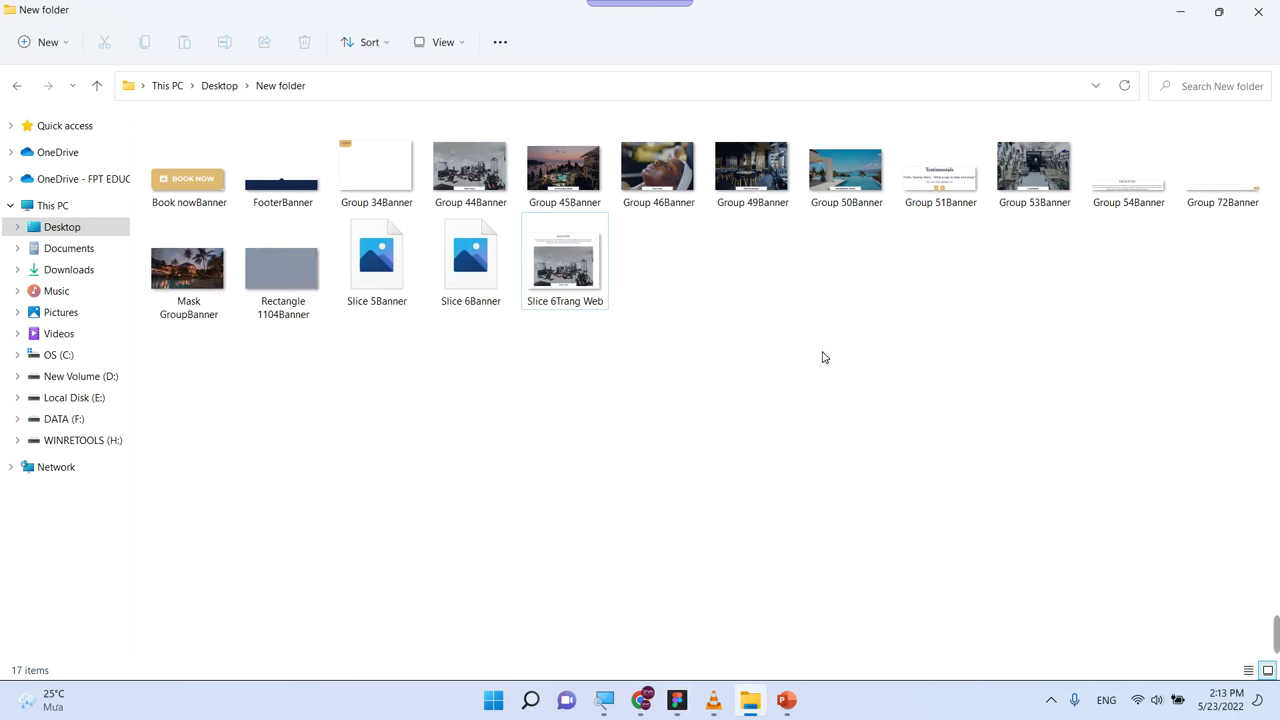
Preview Group 44Banner in Photos and step through the following exported images
{"action": "left_click", "coordinate": [481, 188]}
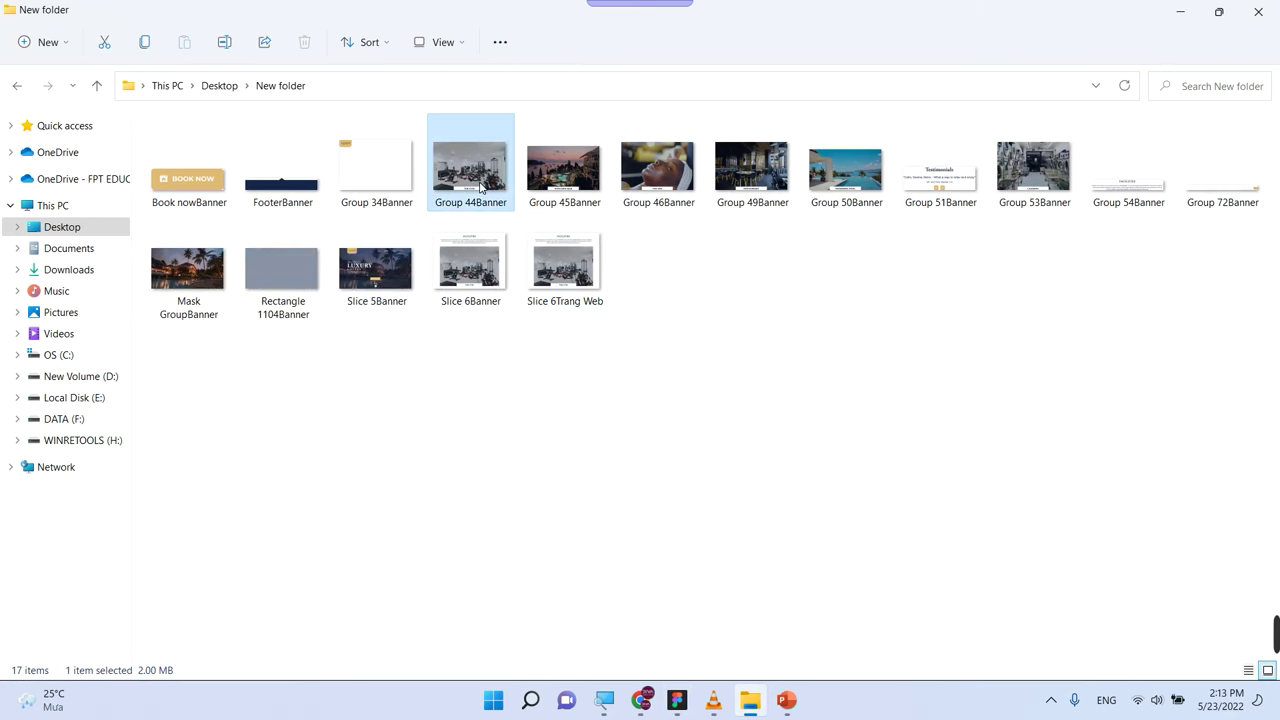
{"action": "double_click", "coordinate": [480, 185]}
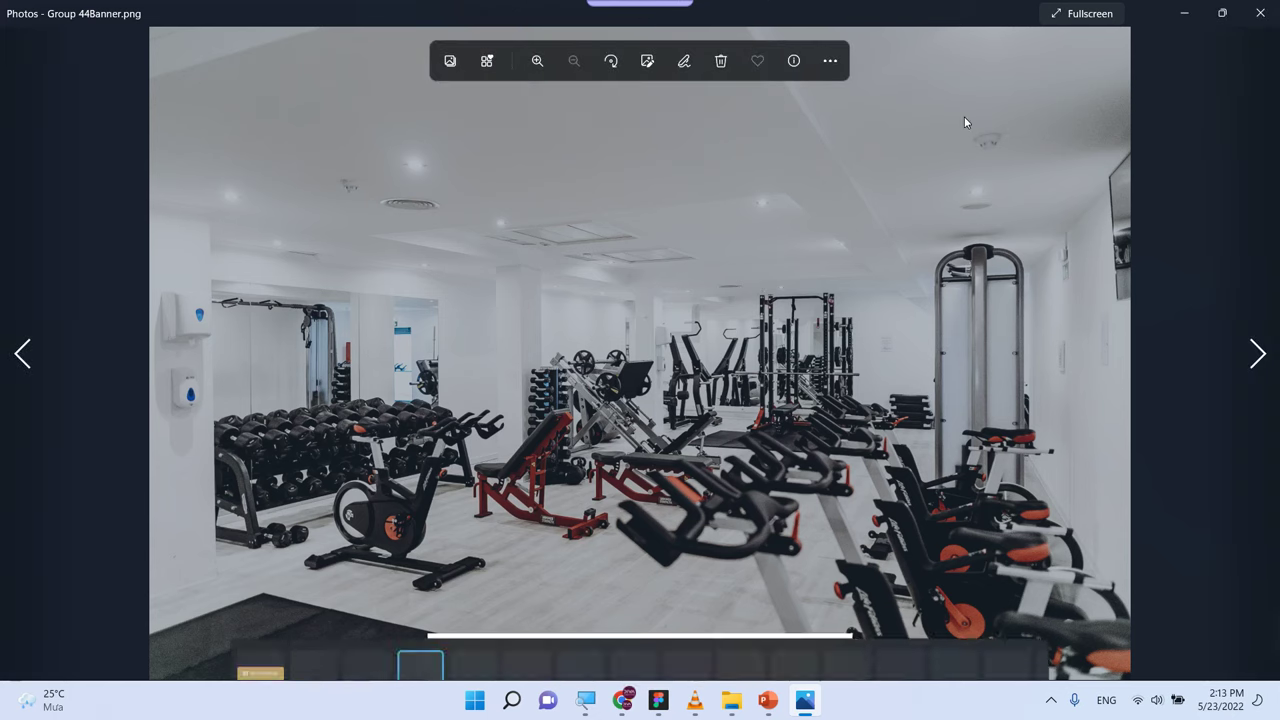
{"action": "key", "text": "Right"}
{"action": "key", "text": "Right"}
{"action": "key", "text": "Right"}
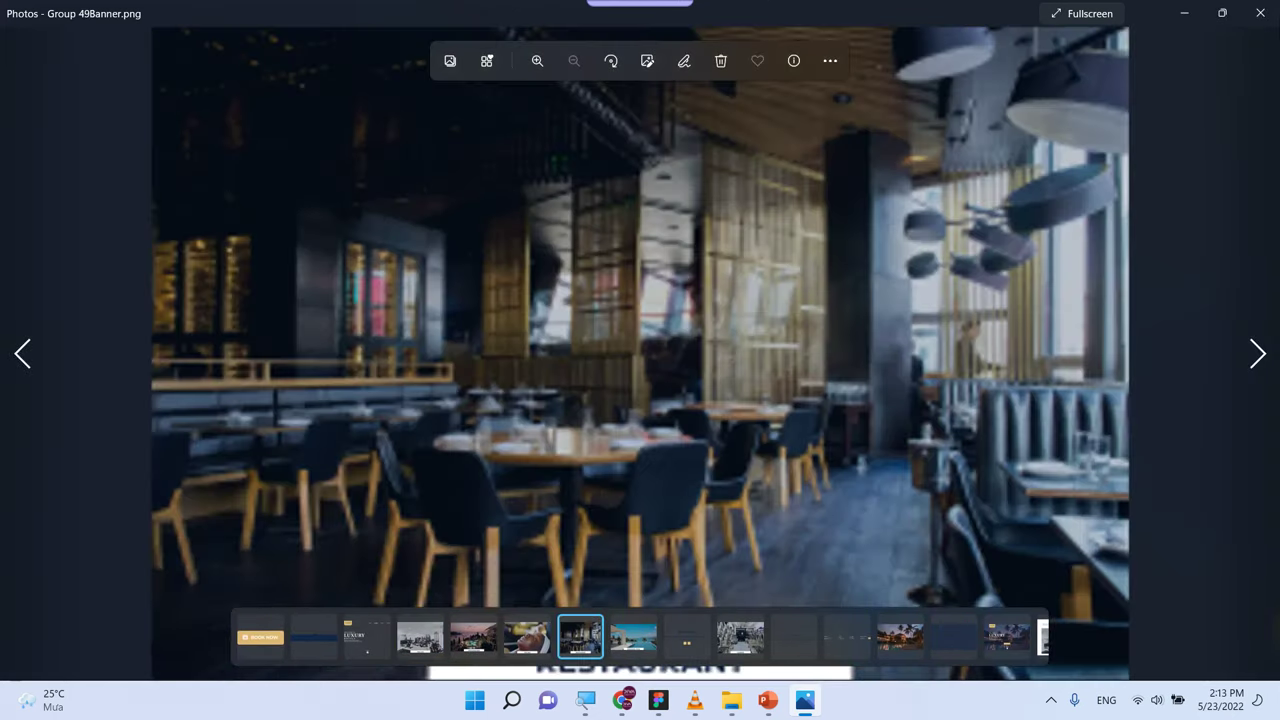
{"action": "key", "text": "Right"}
{"action": "left_click", "coordinate": [1260, 13]}
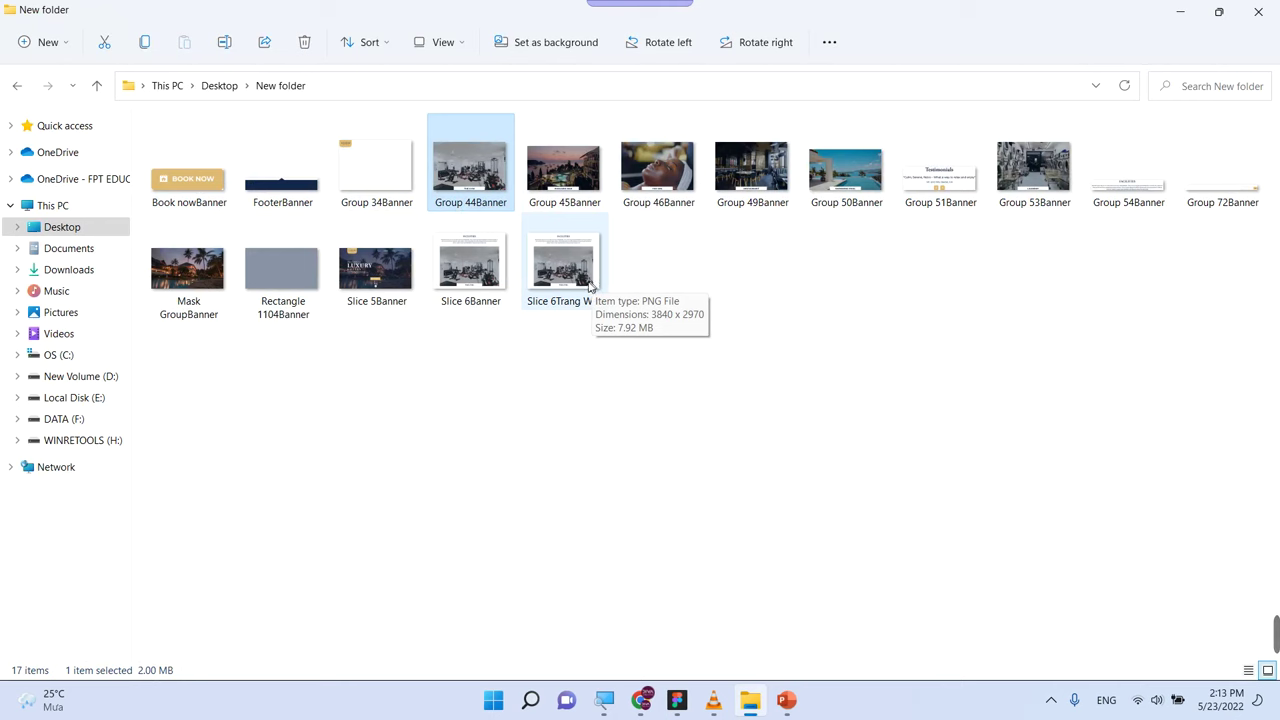
Browse the Banner PNGs in Photos from Book nowBanner through the pool image Group 50Banner
{"action": "left_click", "coordinate": [677, 700]}
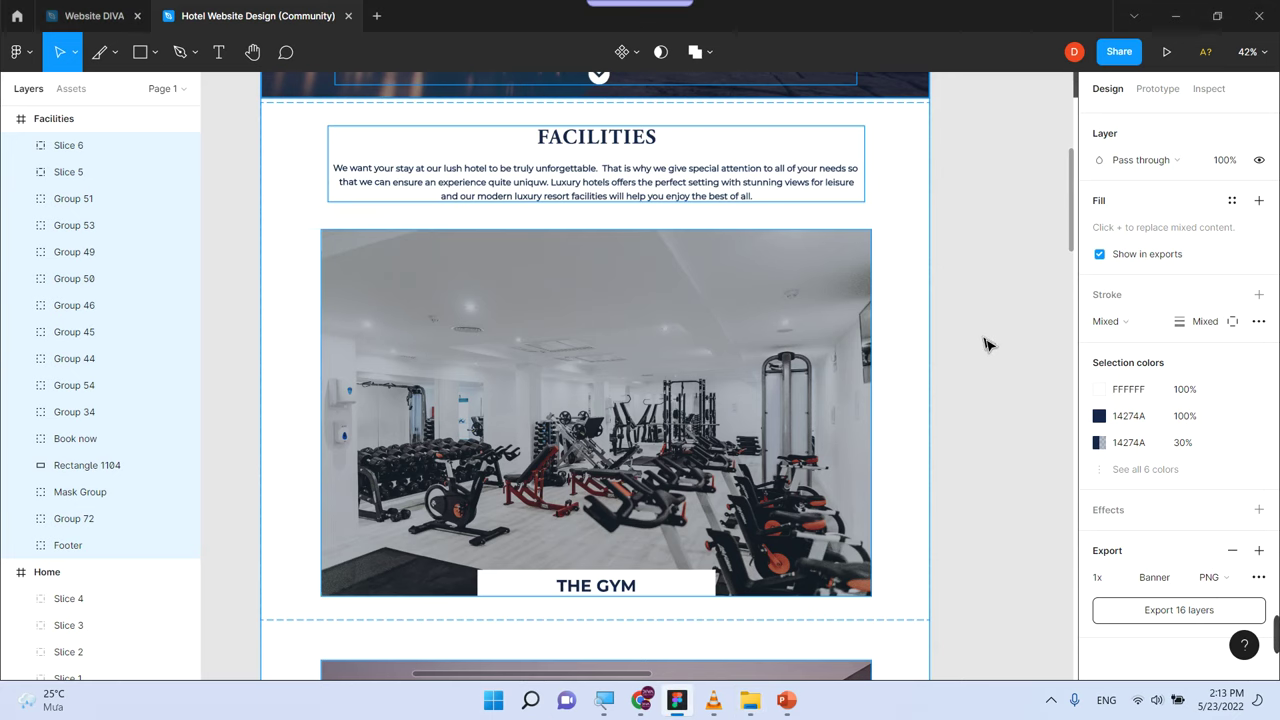
{"action": "key", "text": "ctrl+minus"}
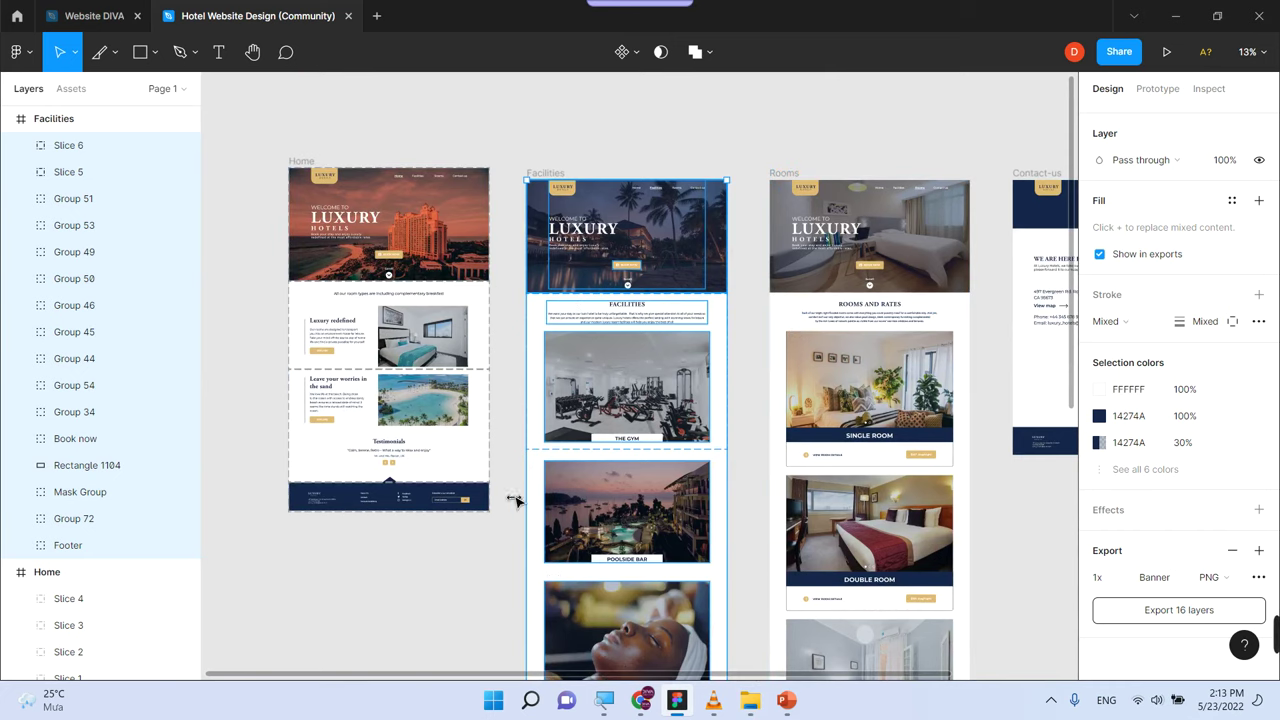
{"action": "left_click", "coordinate": [750, 700]}
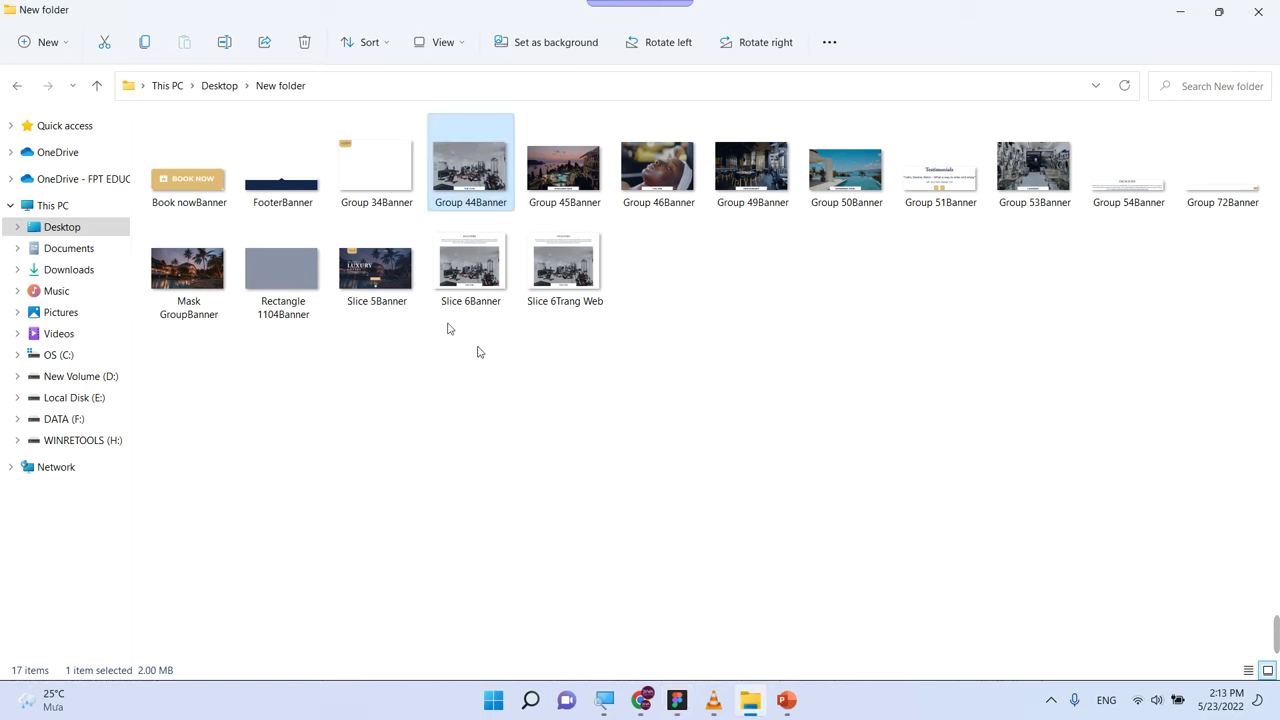
{"action": "double_click", "coordinate": [205, 182]}
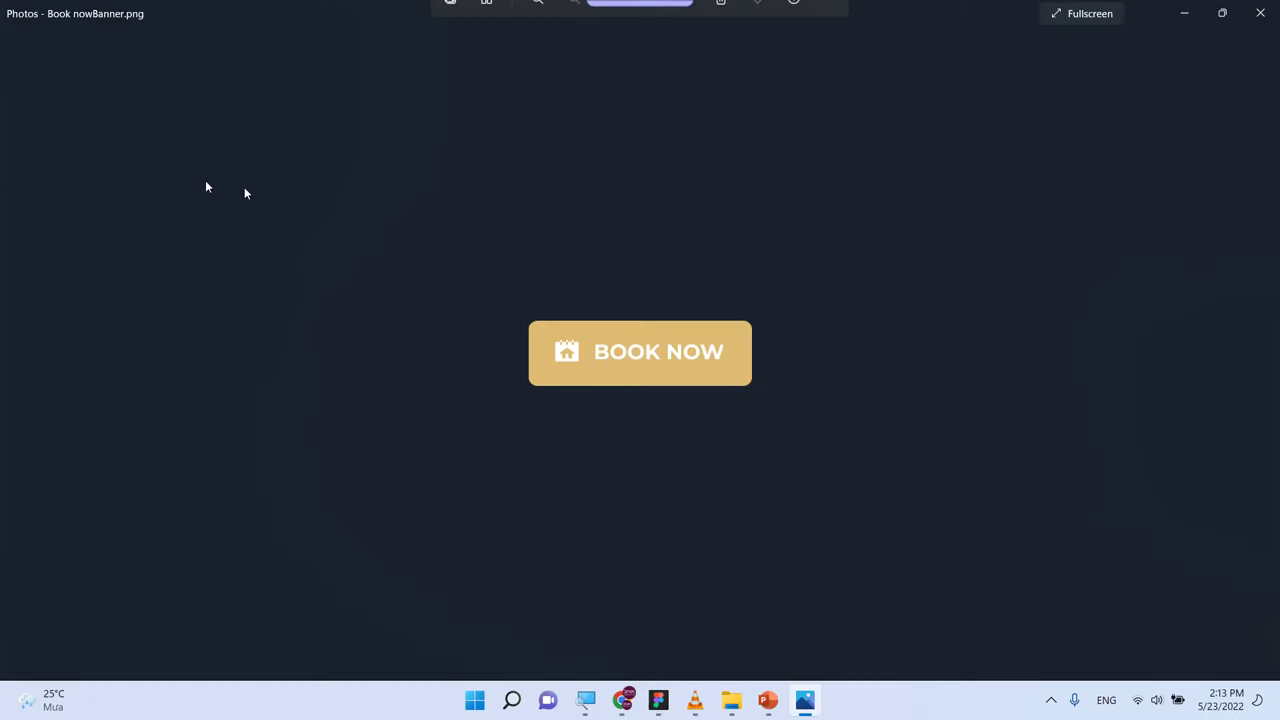
{"action": "left_click", "coordinate": [1258, 355]}
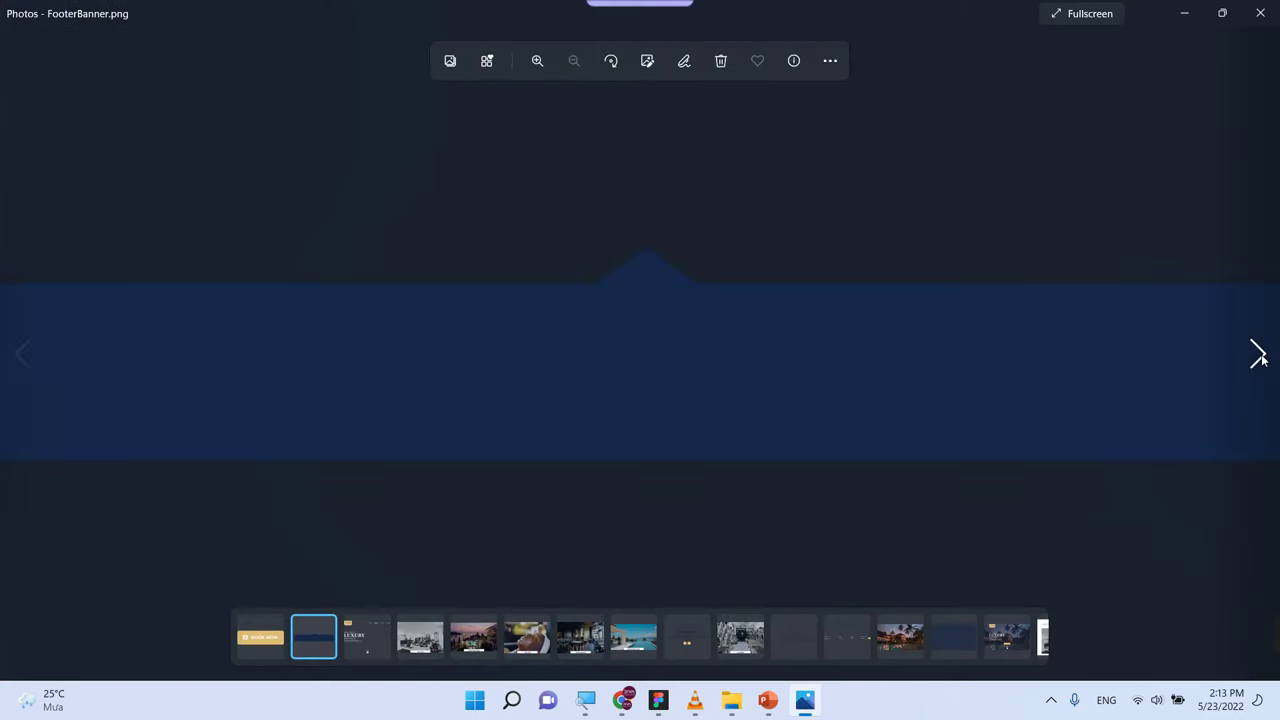
{"action": "left_click", "coordinate": [1258, 355]}
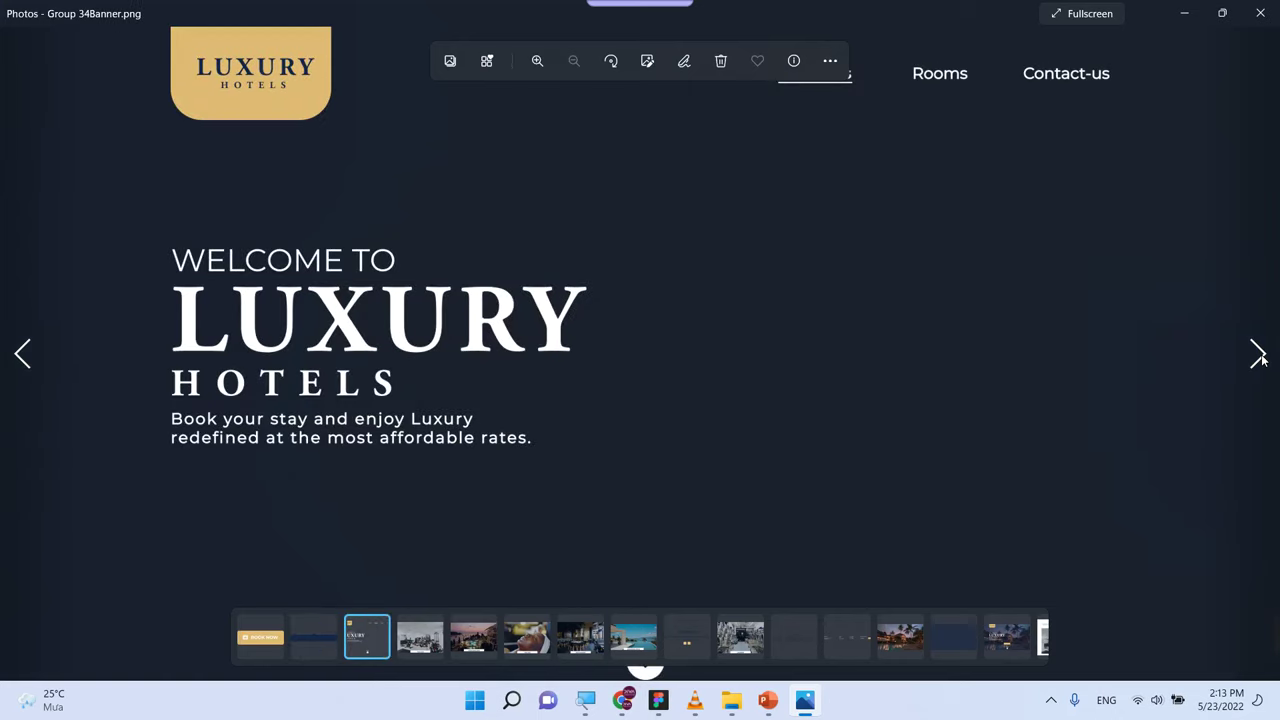
{"action": "left_click", "coordinate": [1258, 355]}
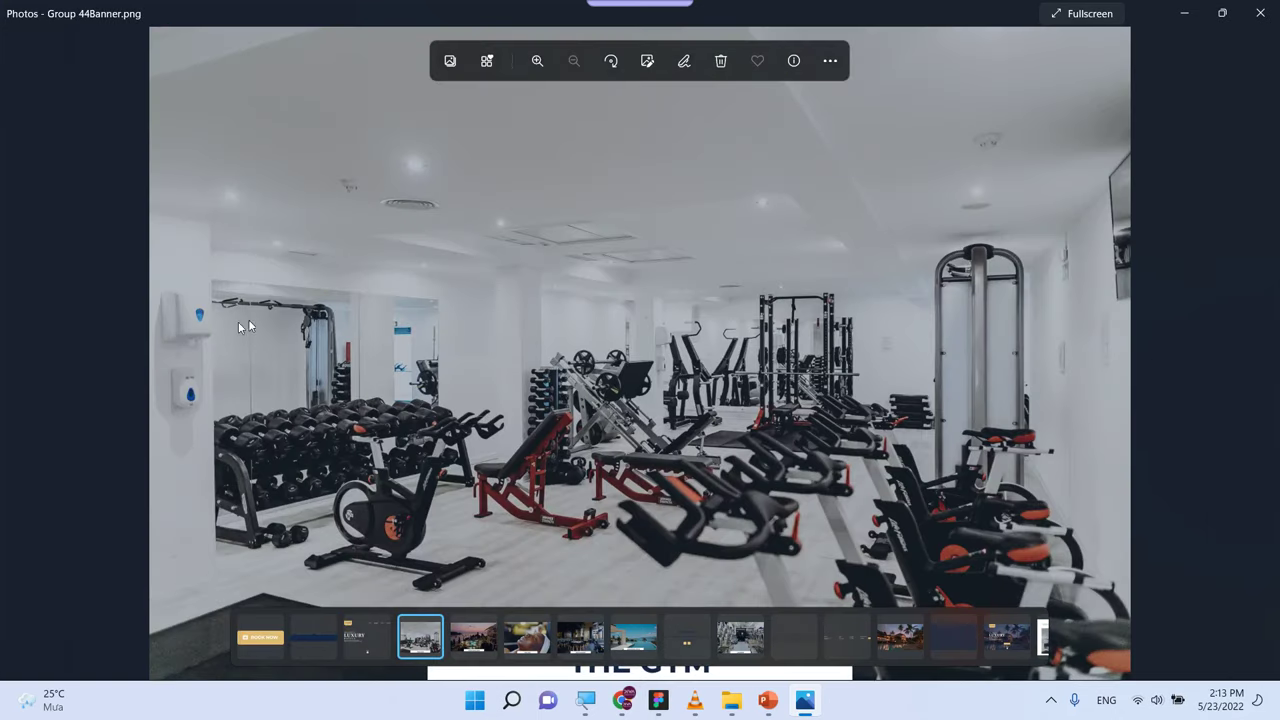
{"action": "left_click", "coordinate": [22, 355]}
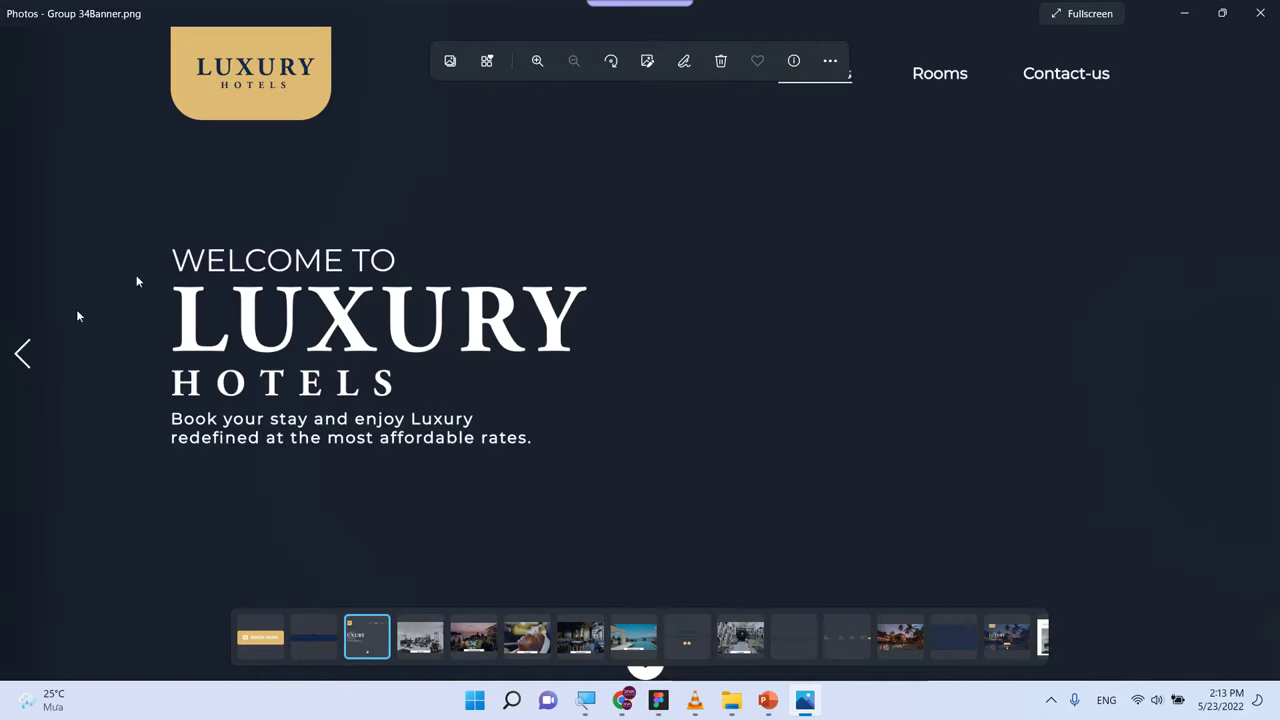
{"action": "left_click", "coordinate": [1255, 369]}
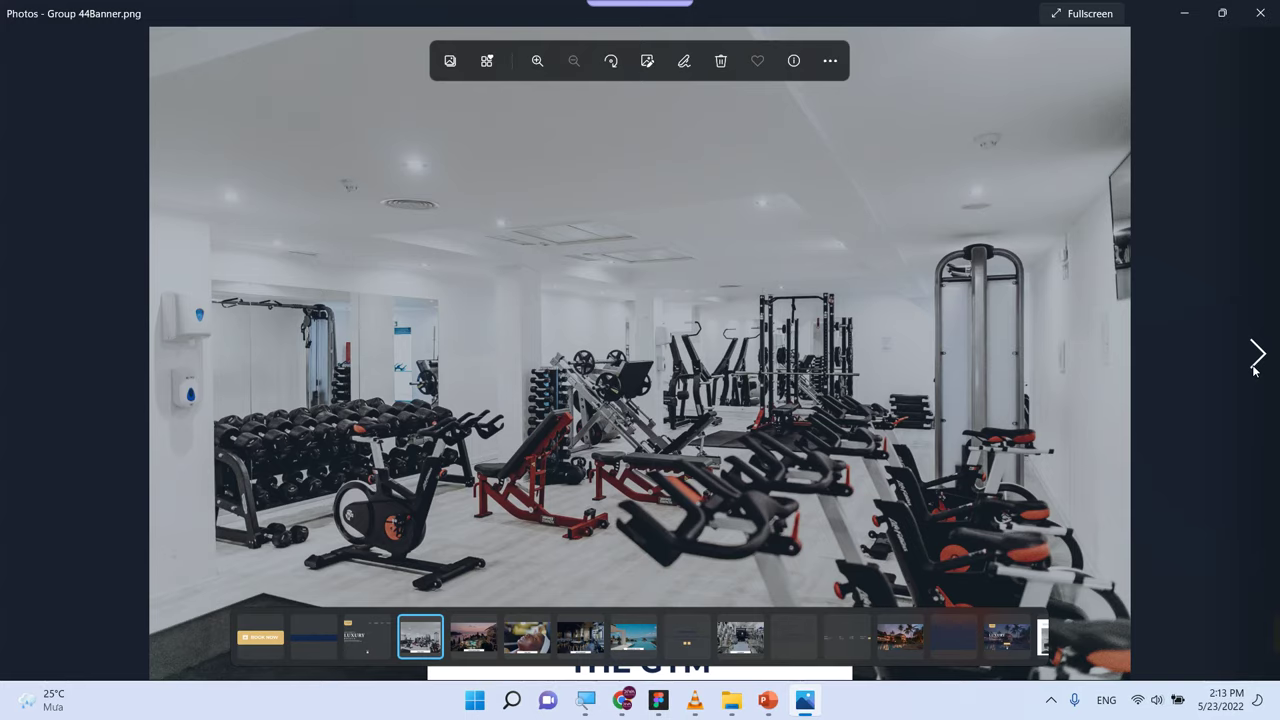
{"action": "left_click", "coordinate": [1255, 369]}
{"action": "left_click", "coordinate": [1255, 369]}
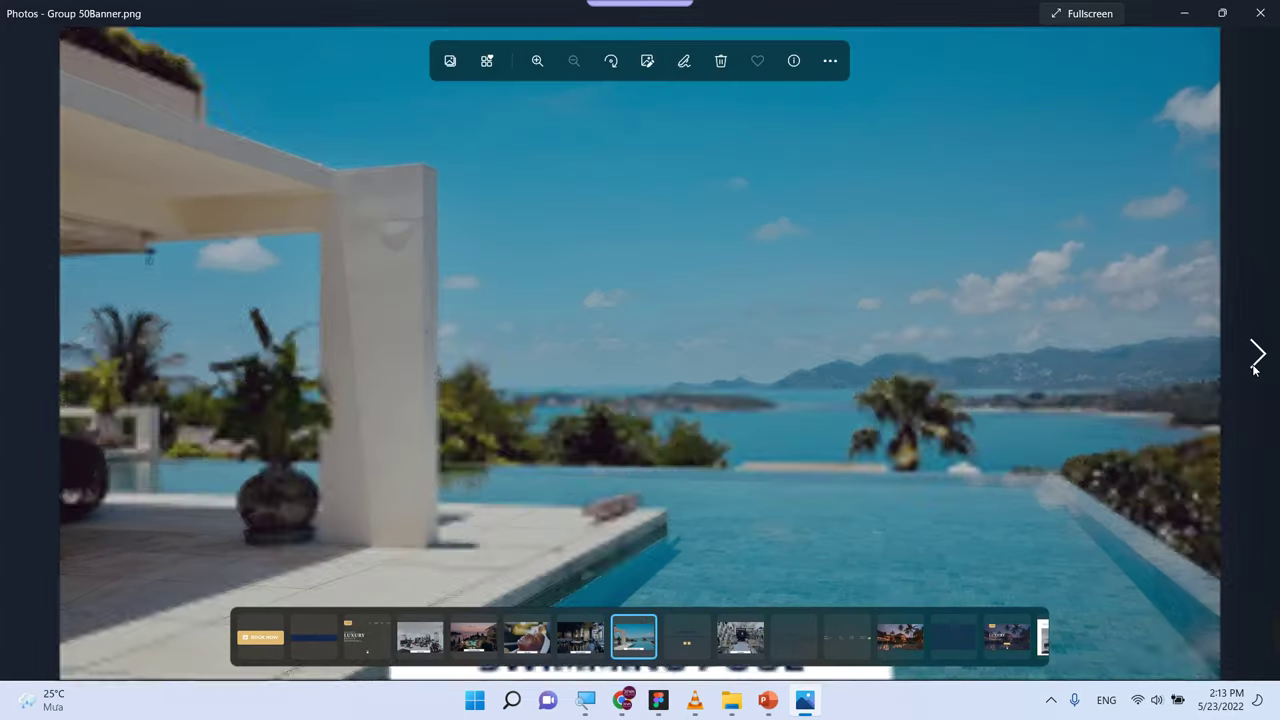
{"action": "left_click", "coordinate": [1262, 13]}
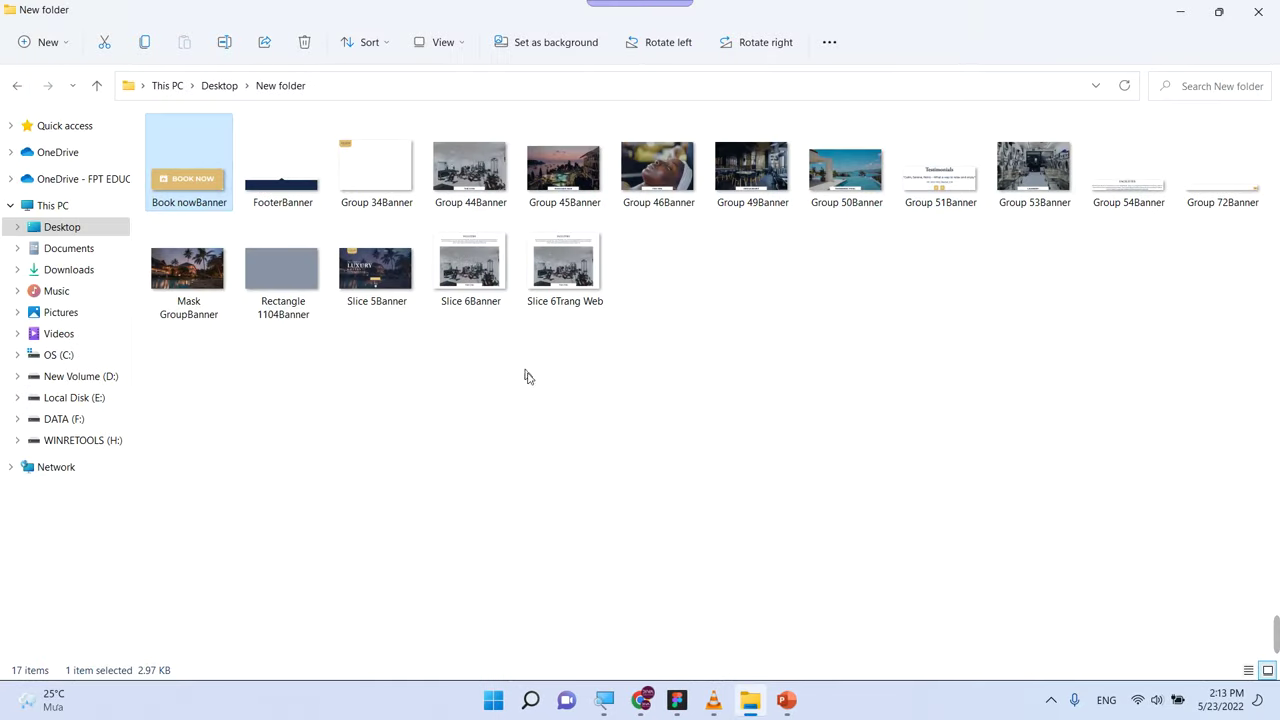
Remove an accidentally created Slice 7 from the Facilities frame
{"action": "left_click", "coordinate": [677, 700]}
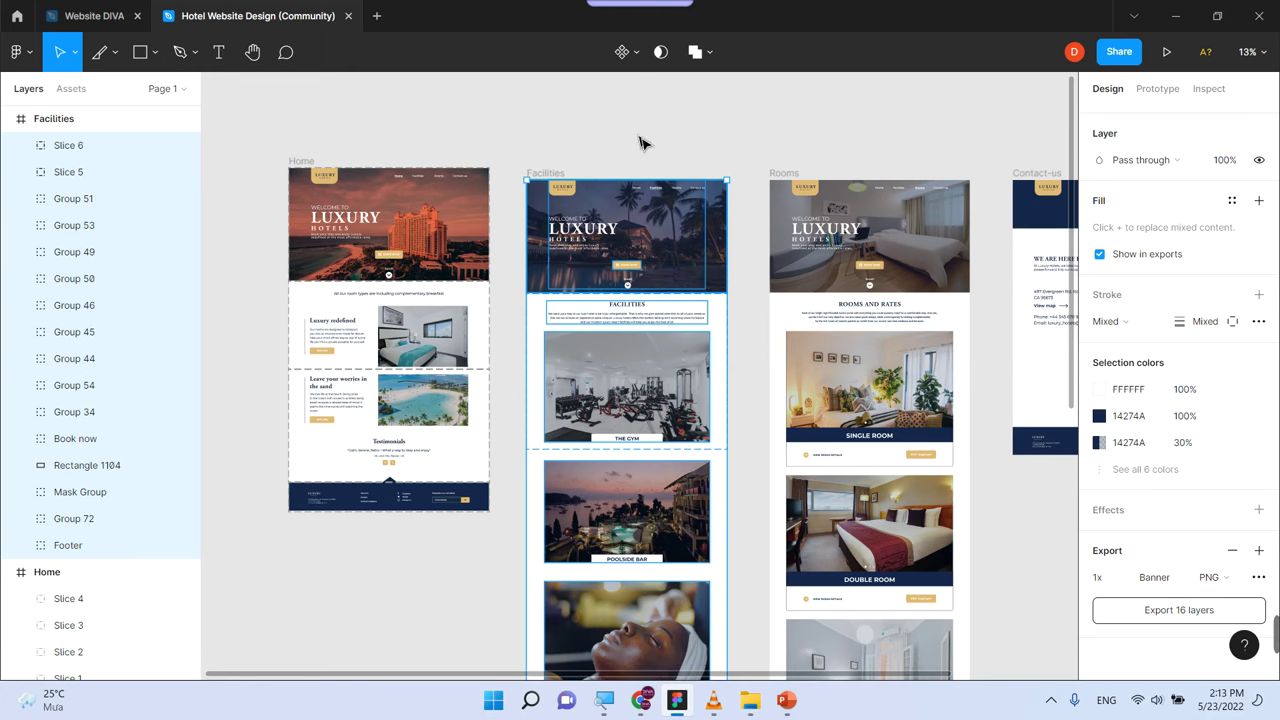
{"action": "left_click", "coordinate": [100, 52]}
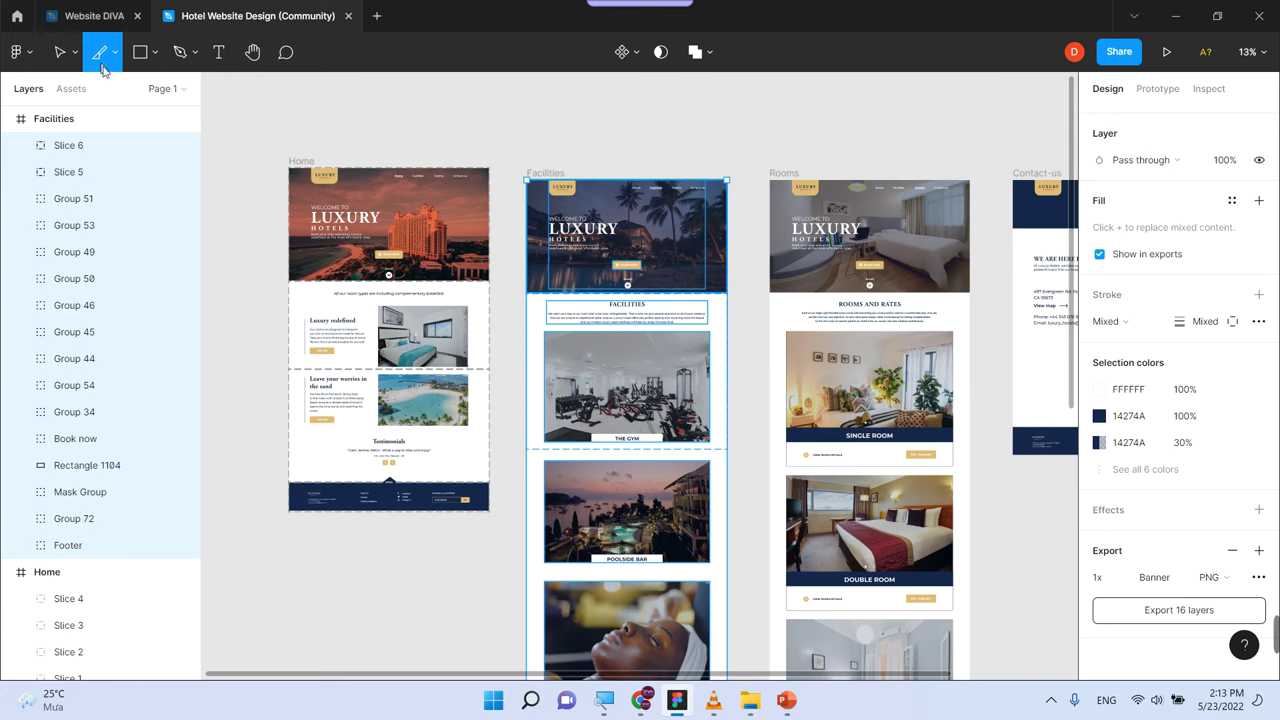
{"action": "left_click", "coordinate": [540, 456]}
{"action": "key", "text": "Delete"}
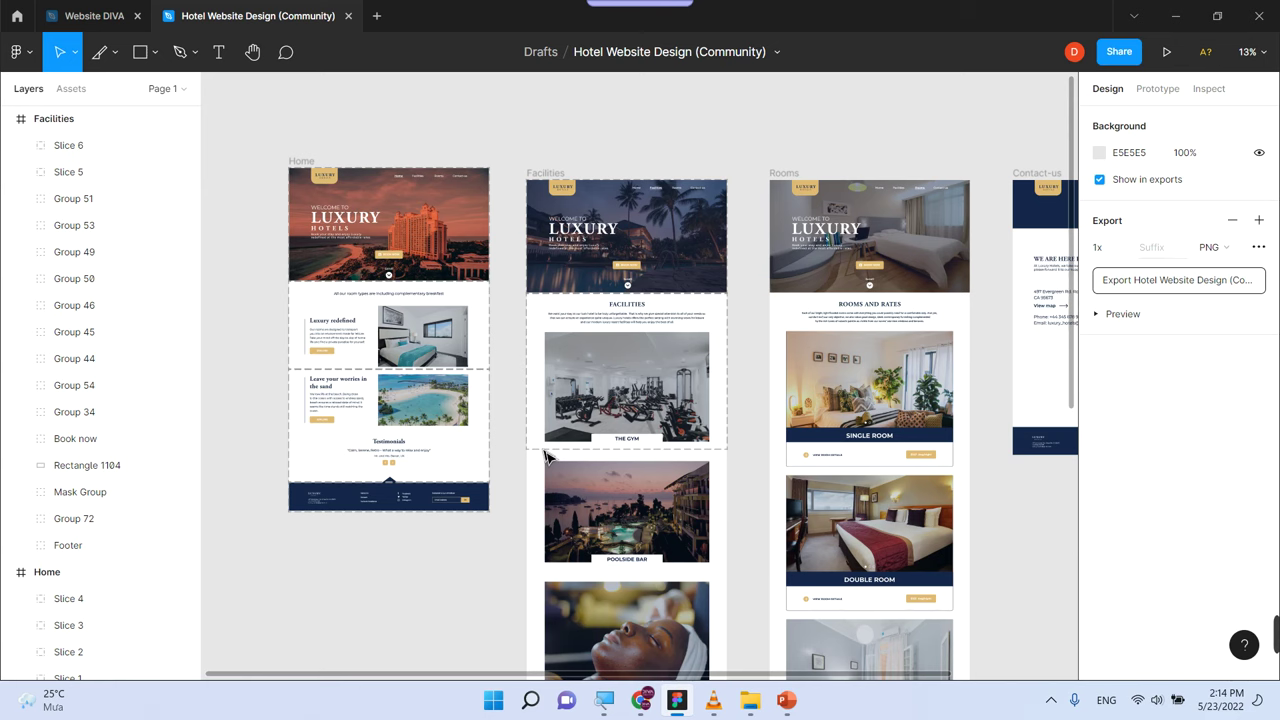
Delete Slices 2 and 3 from the Home frame and Slice 6 from Facilities
{"action": "left_click", "coordinate": [486, 366]}
{"action": "key", "text": "Delete"}
{"action": "left_click", "coordinate": [490, 396]}
{"action": "key", "text": "Delete"}
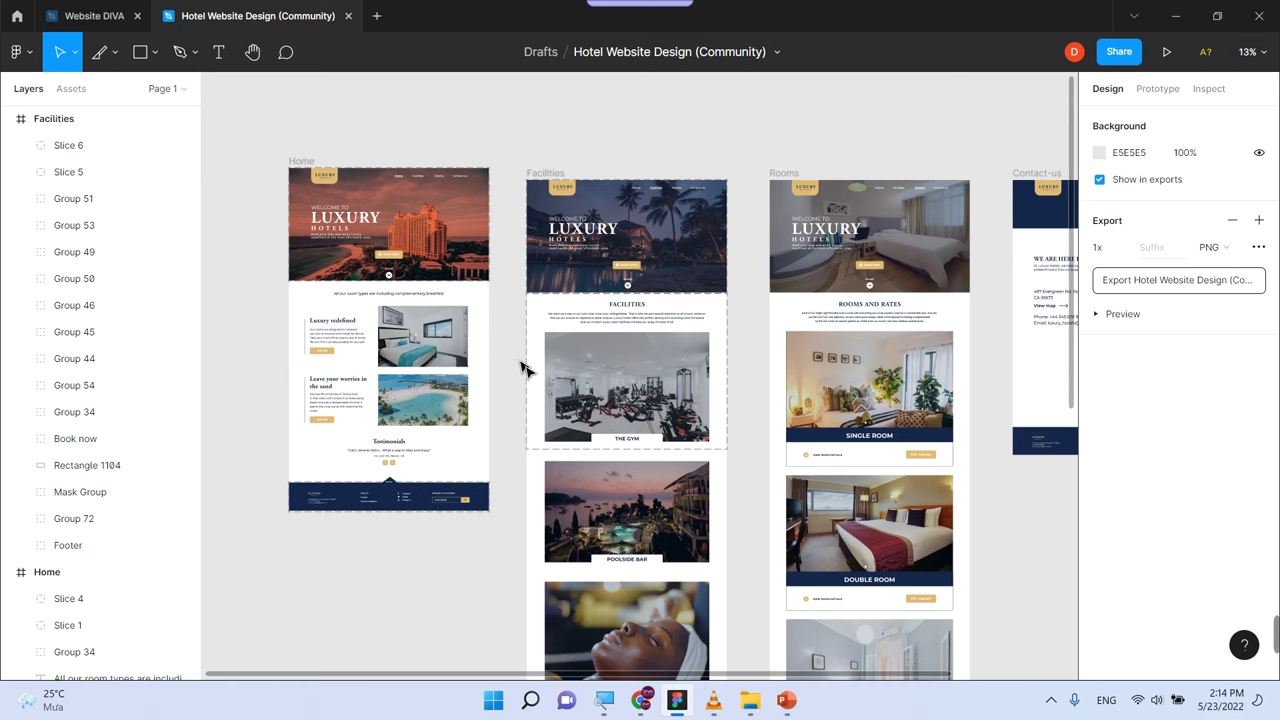
{"action": "left_click", "coordinate": [527, 370]}
{"action": "key", "text": "Delete"}
Delete Slice 5 from the Facilities hero, restoring the hero image deleted along with it
{"action": "left_click", "coordinate": [557, 258]}
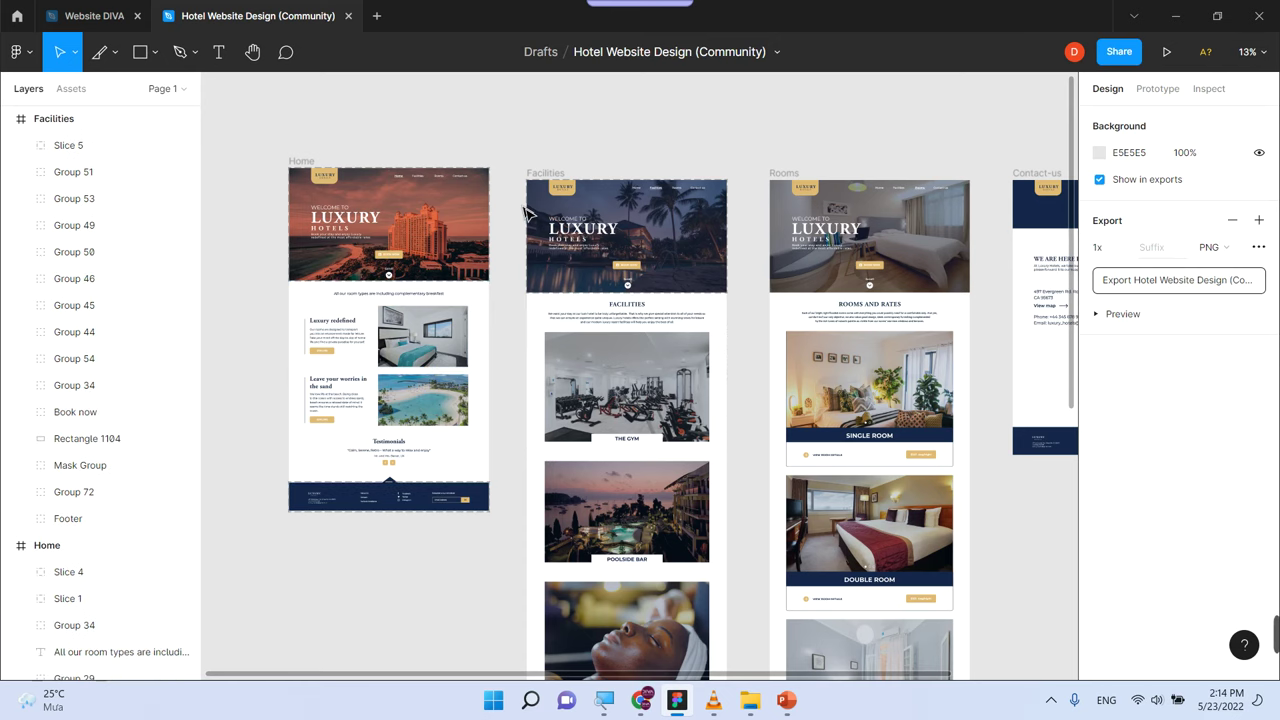
{"action": "left_click", "coordinate": [531, 224]}
{"action": "key", "text": "Delete"}
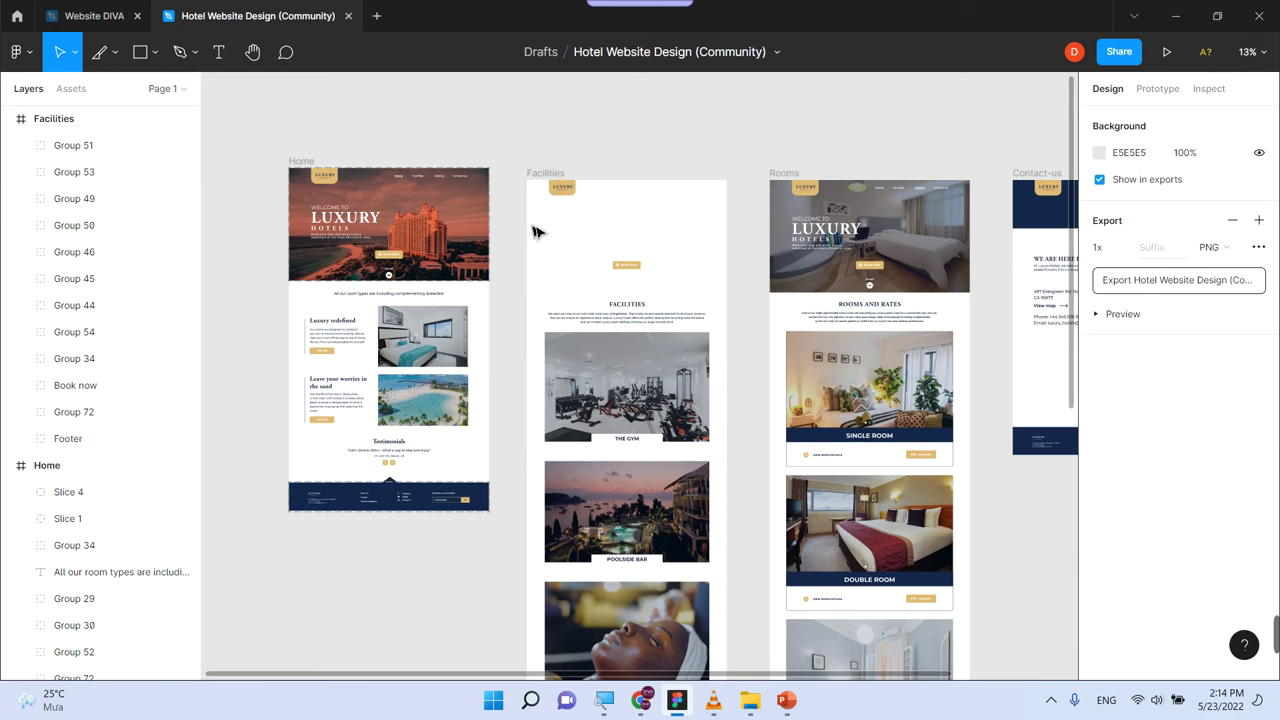
{"action": "key", "text": "ctrl+z"}
{"action": "left_click", "coordinate": [498, 212]}
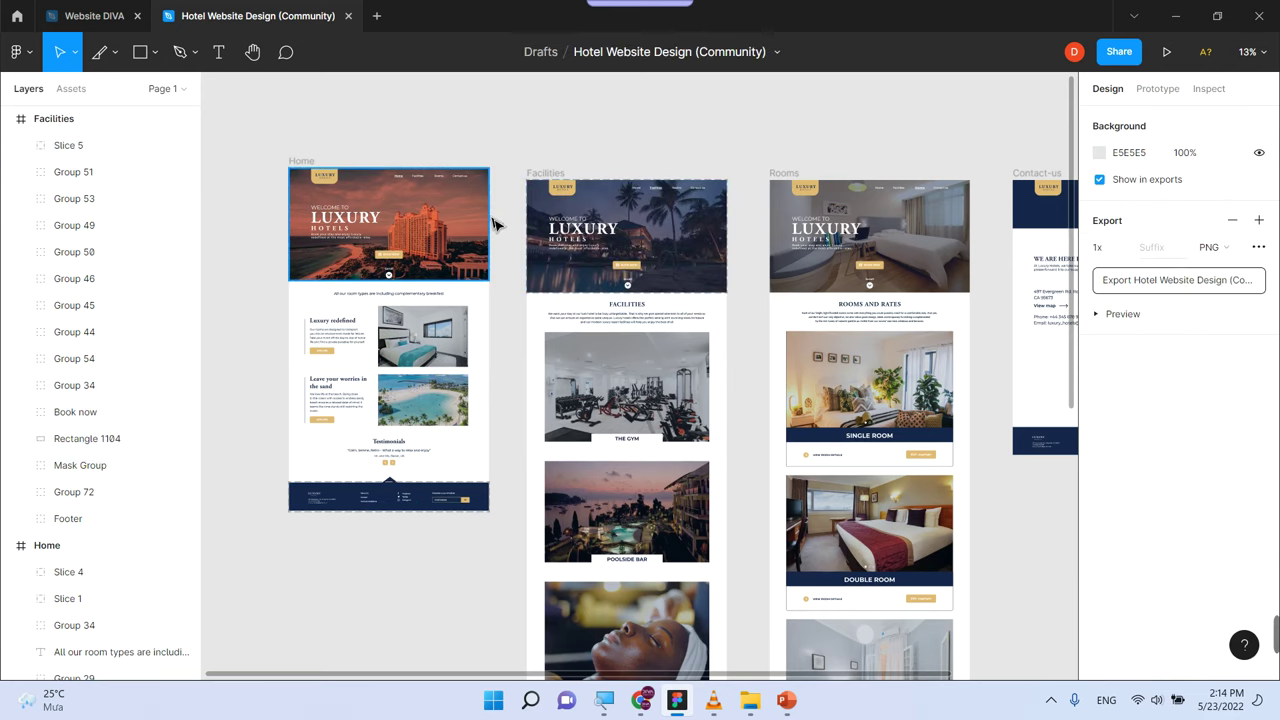
{"action": "left_click", "coordinate": [494, 224]}
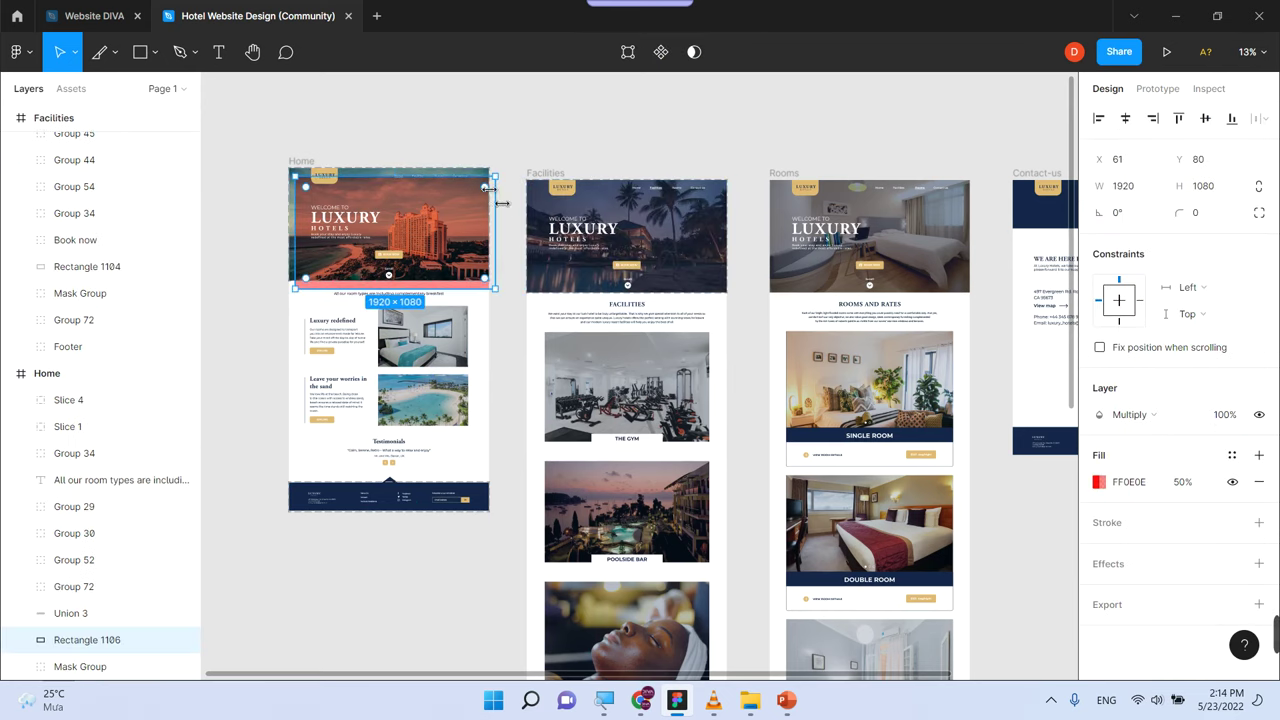
{"action": "left_click", "coordinate": [468, 164]}
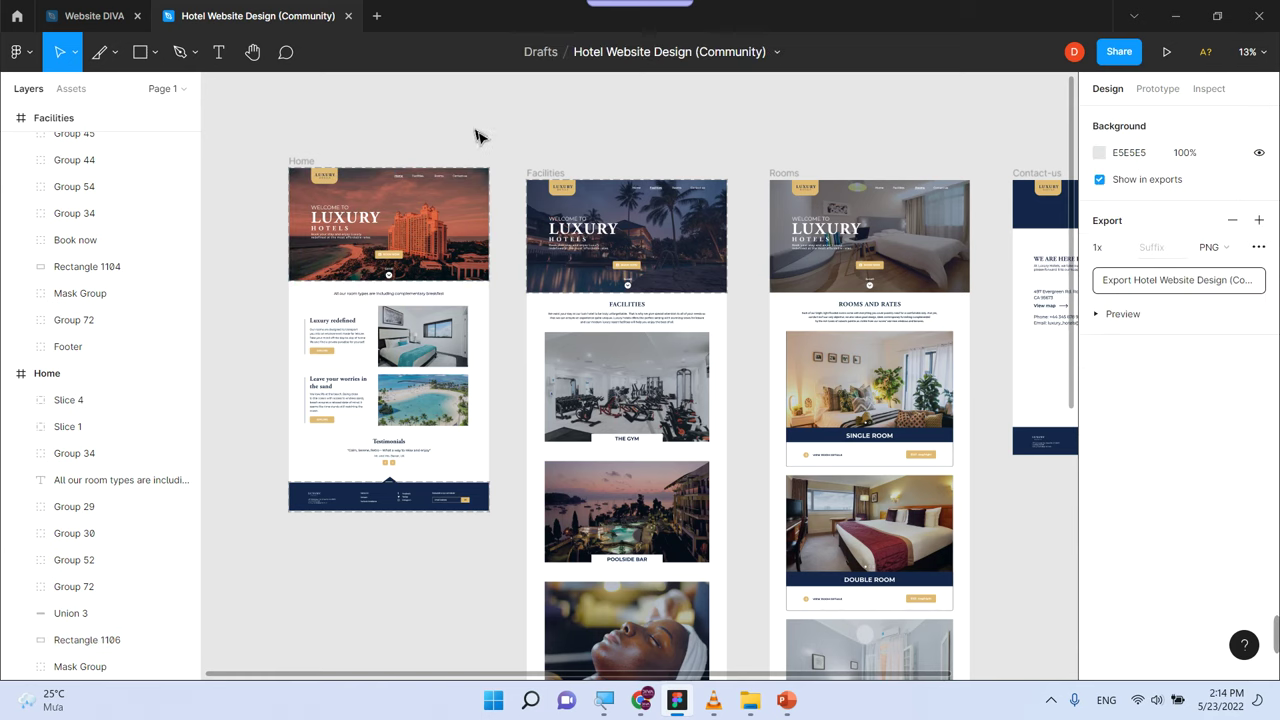
Draw a new Slice 6 over the Home hero banner
{"action": "left_click", "coordinate": [99, 52]}
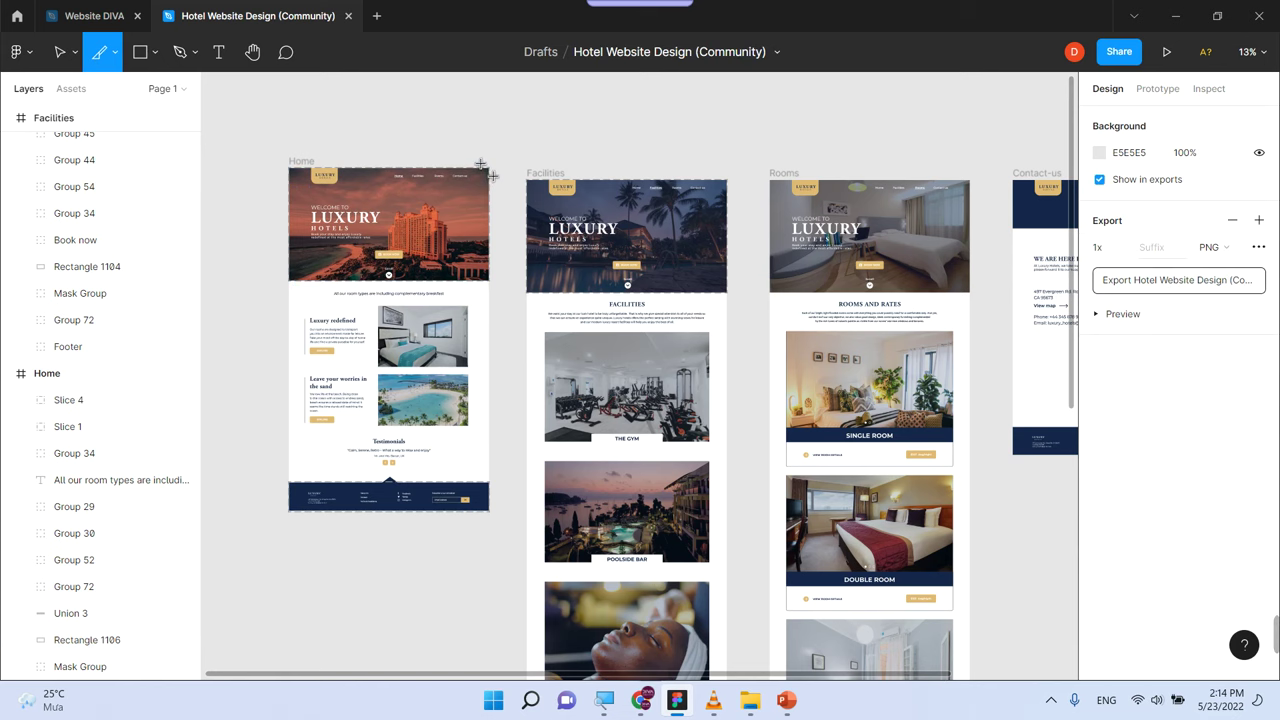
{"action": "key", "text": "super"}
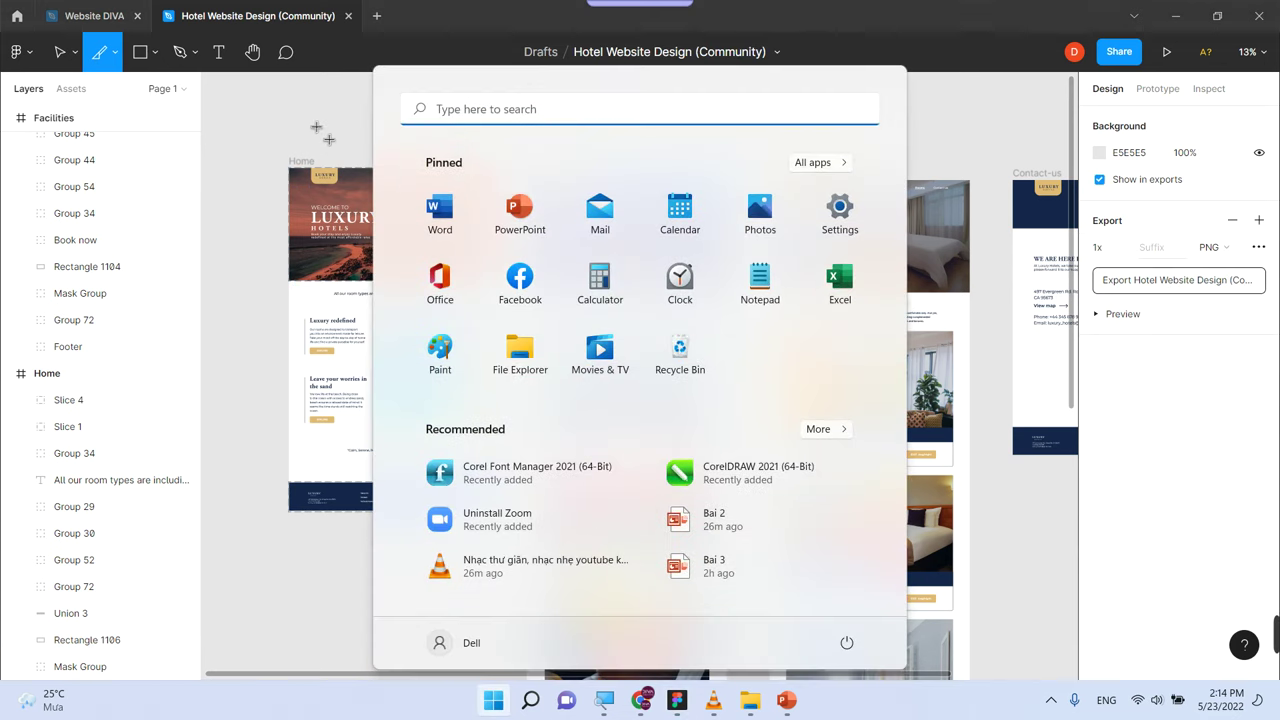
{"action": "key", "text": "super"}
{"action": "key", "text": "s"}
{"action": "left_click_drag", "start_coordinate": [289, 121], "coordinate": [330, 140]}
{"action": "left_click", "coordinate": [390, 212], "text": "shift"}
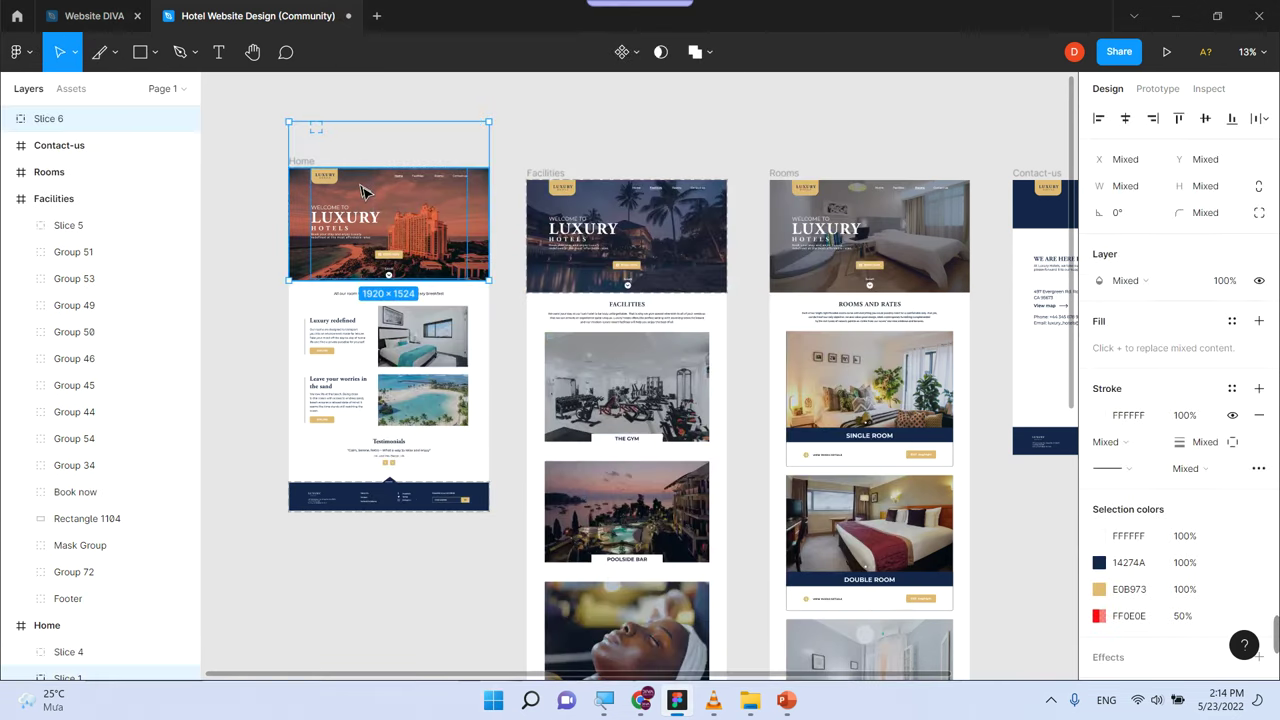
{"action": "left_click", "coordinate": [556, 114]}
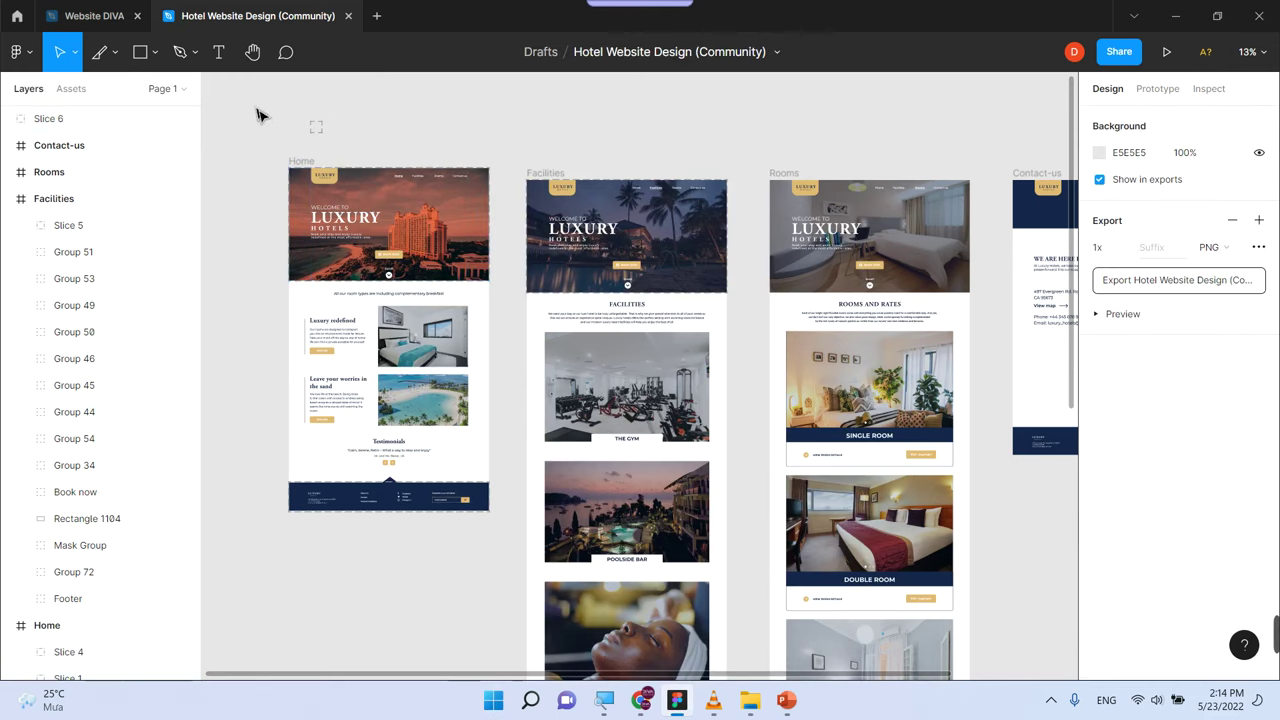
Zoom into the Home and Facilities frames and delete the stray Slice 6
{"action": "key", "text": "super"}
{"action": "key", "text": "super"}
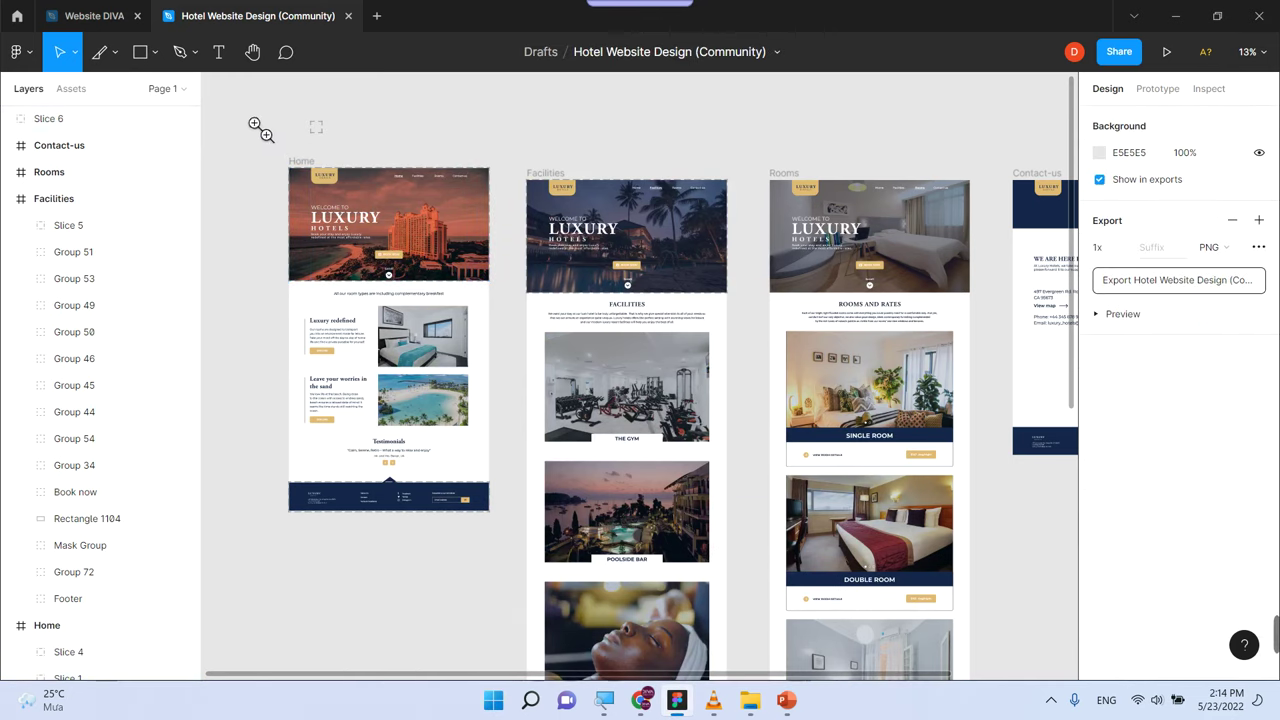
{"action": "left_click_drag", "start_coordinate": [252, 122], "coordinate": [872, 418]}
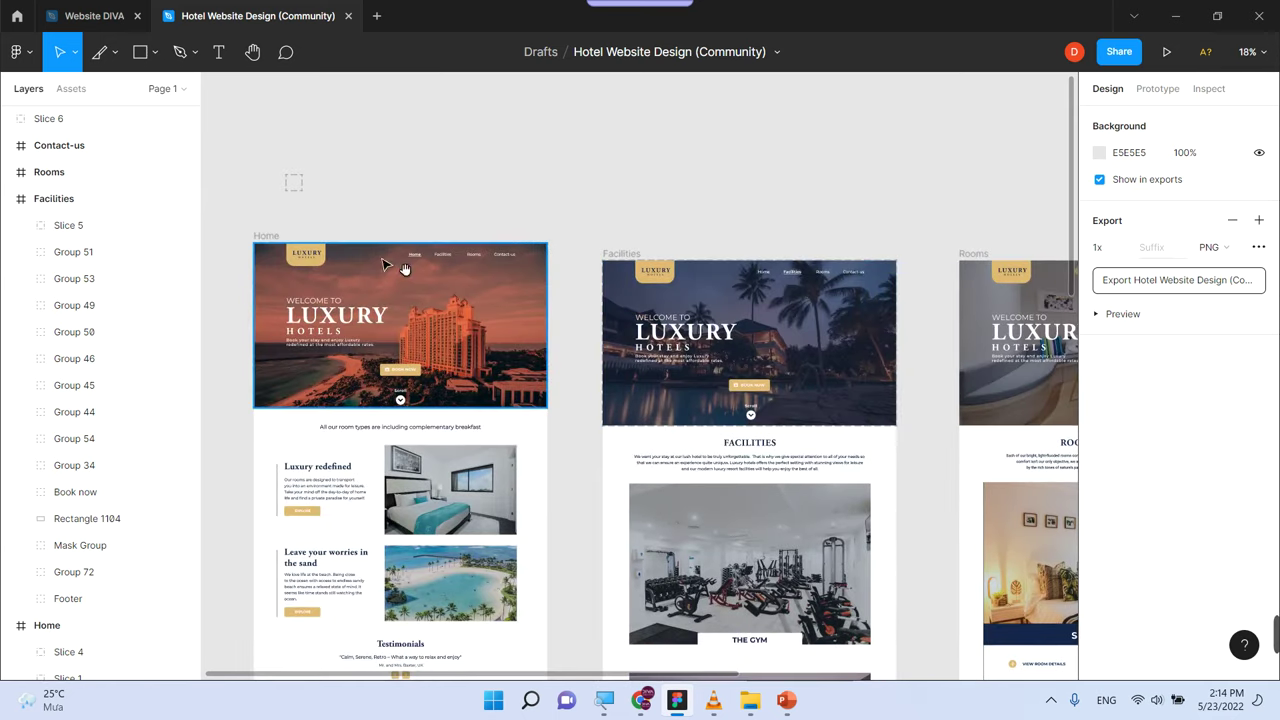
{"action": "left_click", "coordinate": [289, 184]}
{"action": "key", "text": "Delete"}
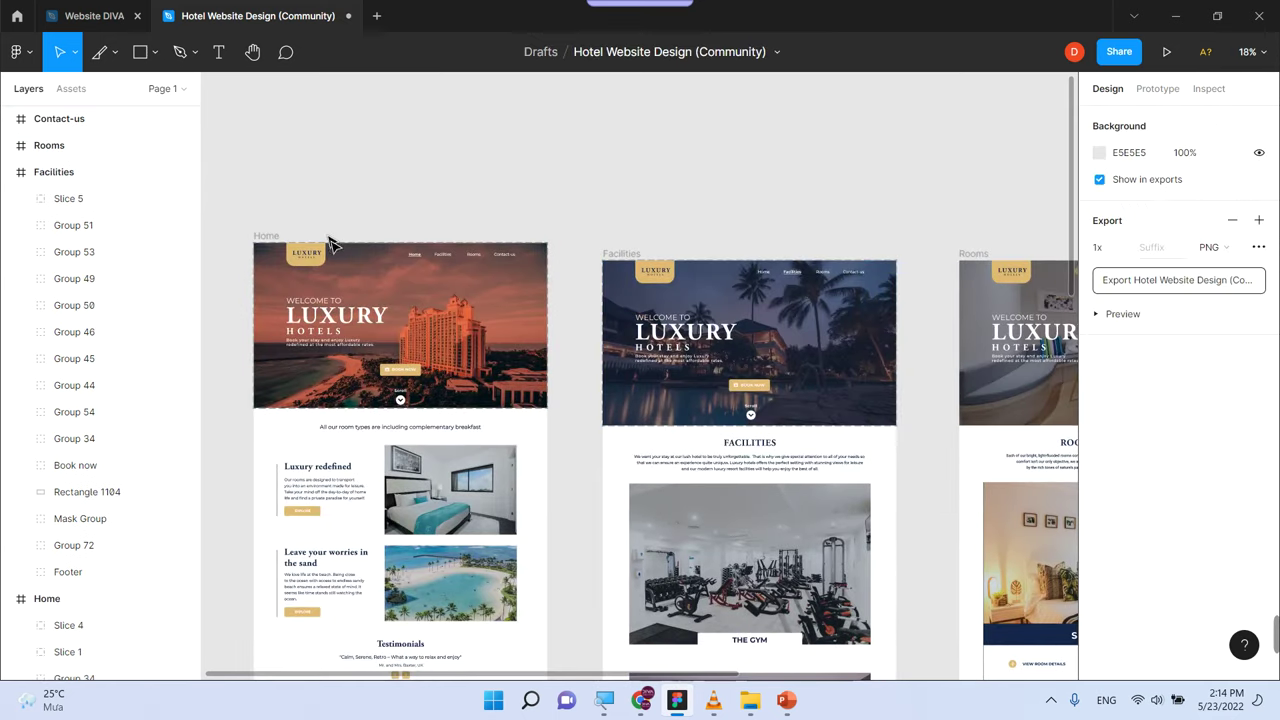
Undo the accidental Slice 1 deletion and Home hero move, then select the Slice tool
{"action": "left_click_drag", "start_coordinate": [264, 250], "coordinate": [251, 234]}
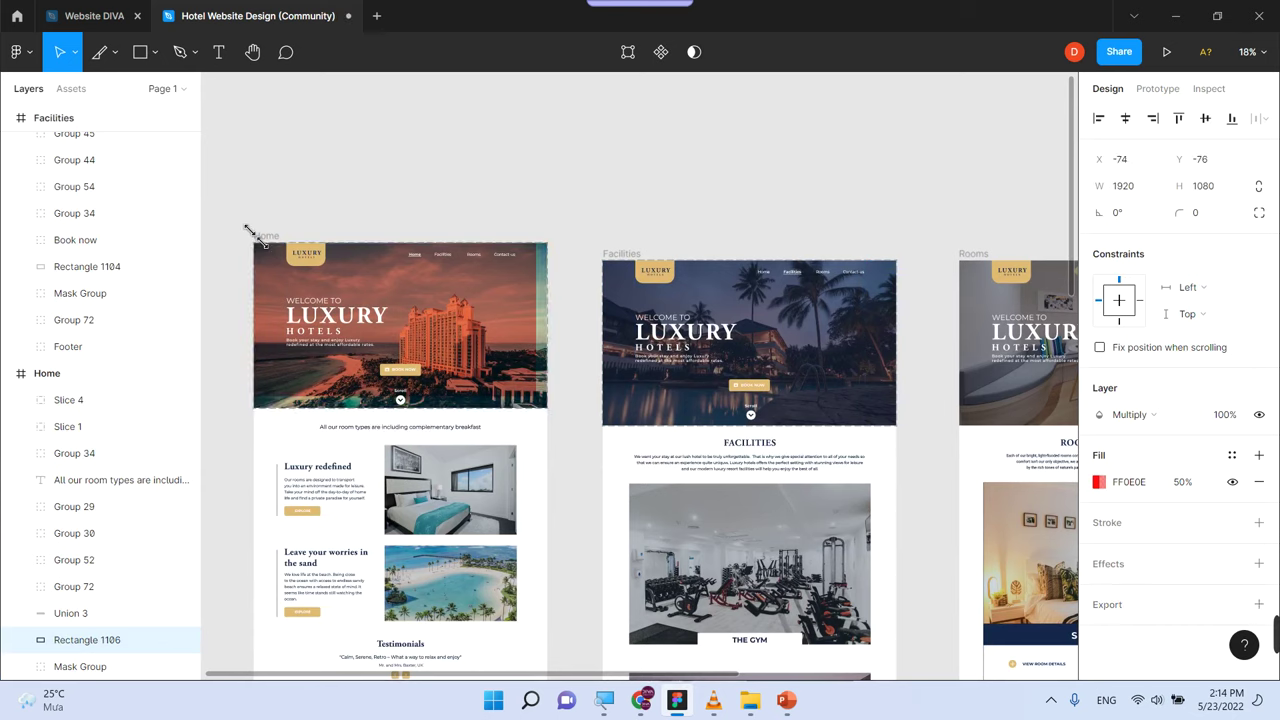
{"action": "left_click_drag", "start_coordinate": [548, 316], "coordinate": [563, 329]}
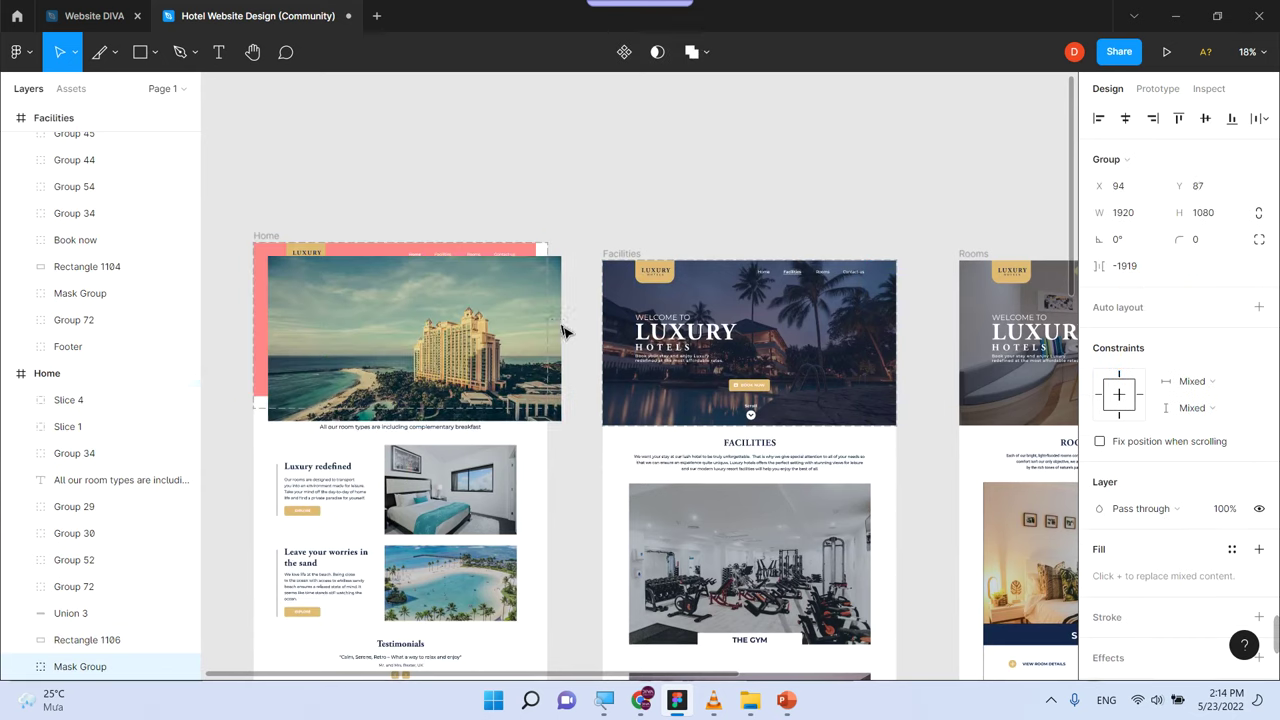
{"action": "key", "text": "Escape"}
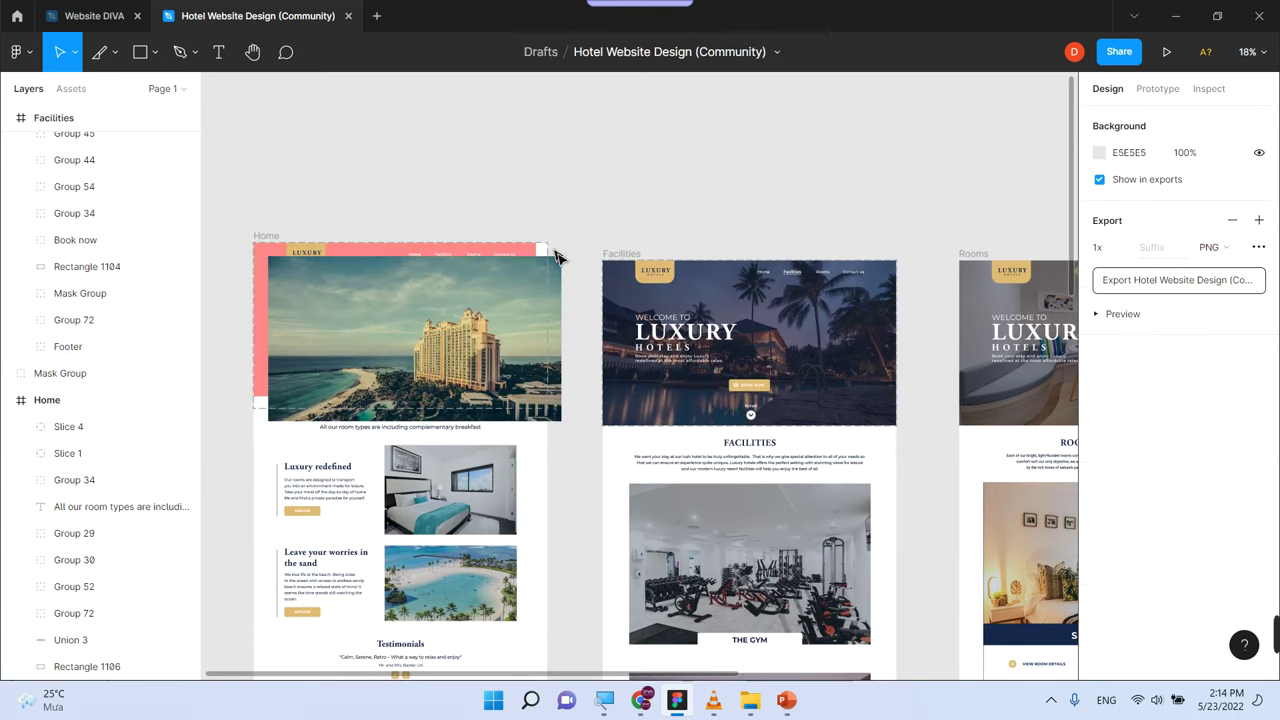
{"action": "left_click", "coordinate": [556, 257]}
{"action": "key", "text": "Delete"}
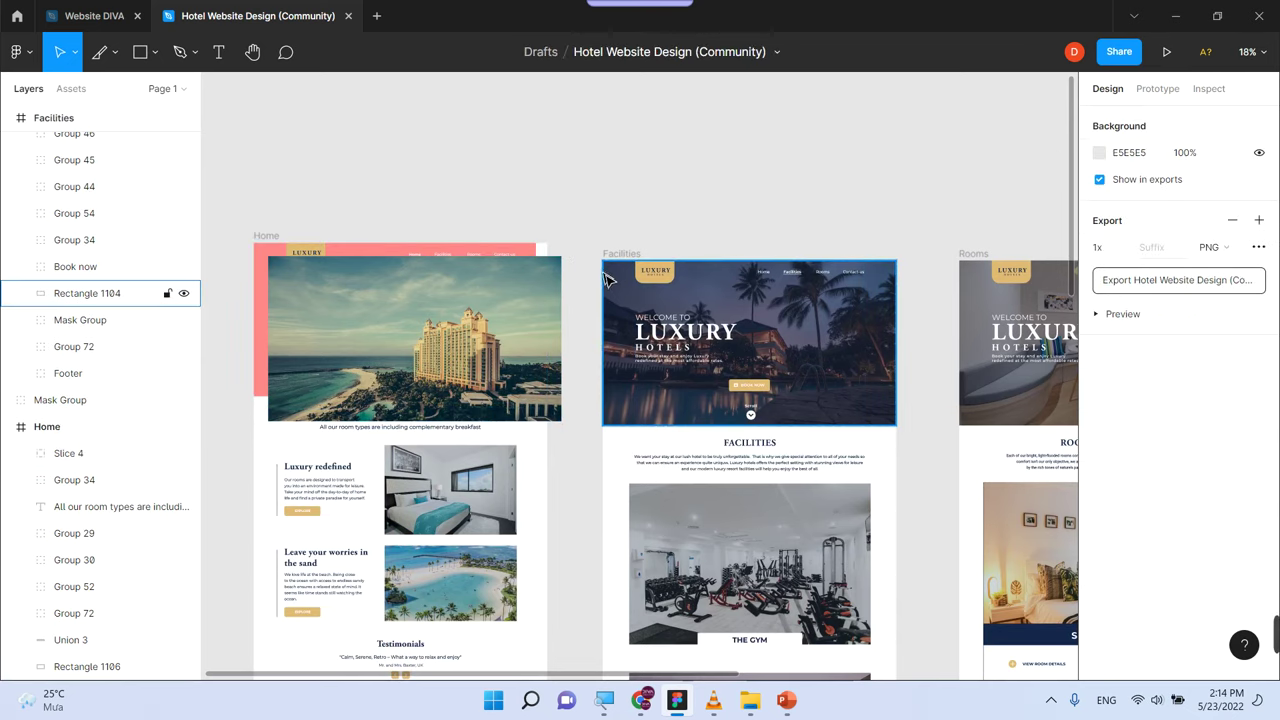
{"action": "key", "text": "ctrl+z"}
{"action": "left_click", "coordinate": [600, 212]}
{"action": "key", "text": "ctrl+z"}
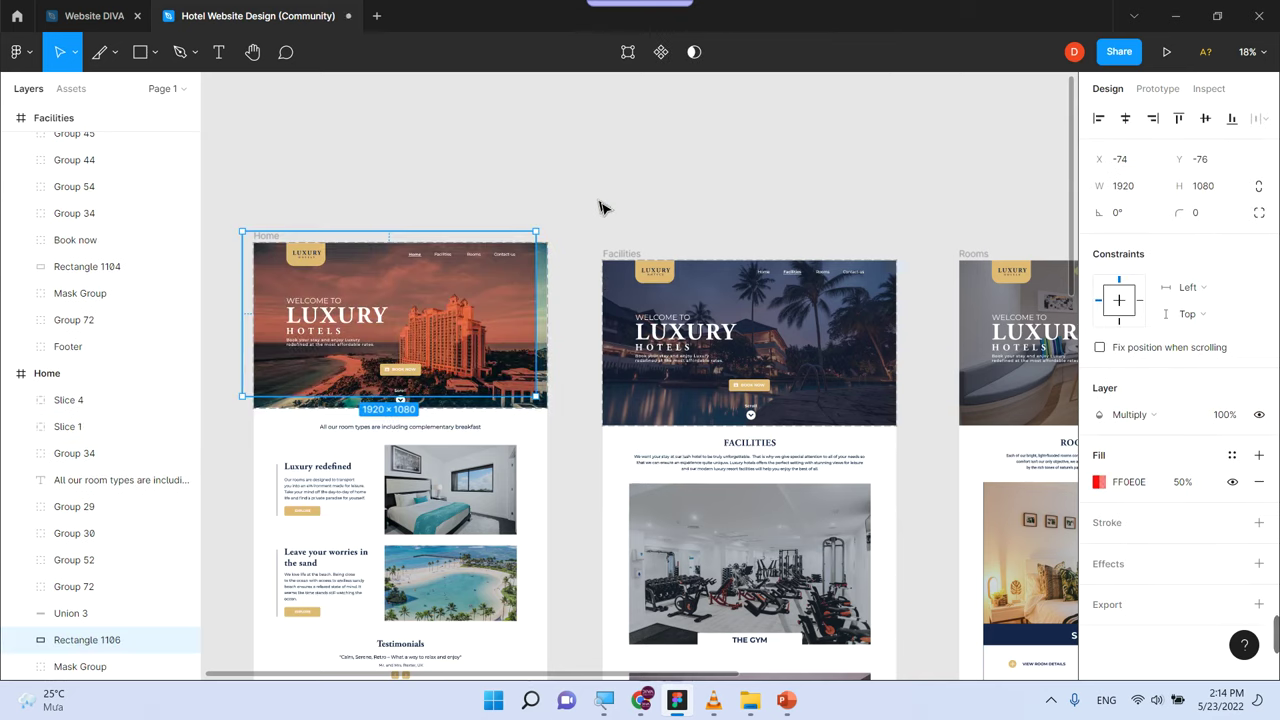
{"action": "left_click", "coordinate": [599, 210]}
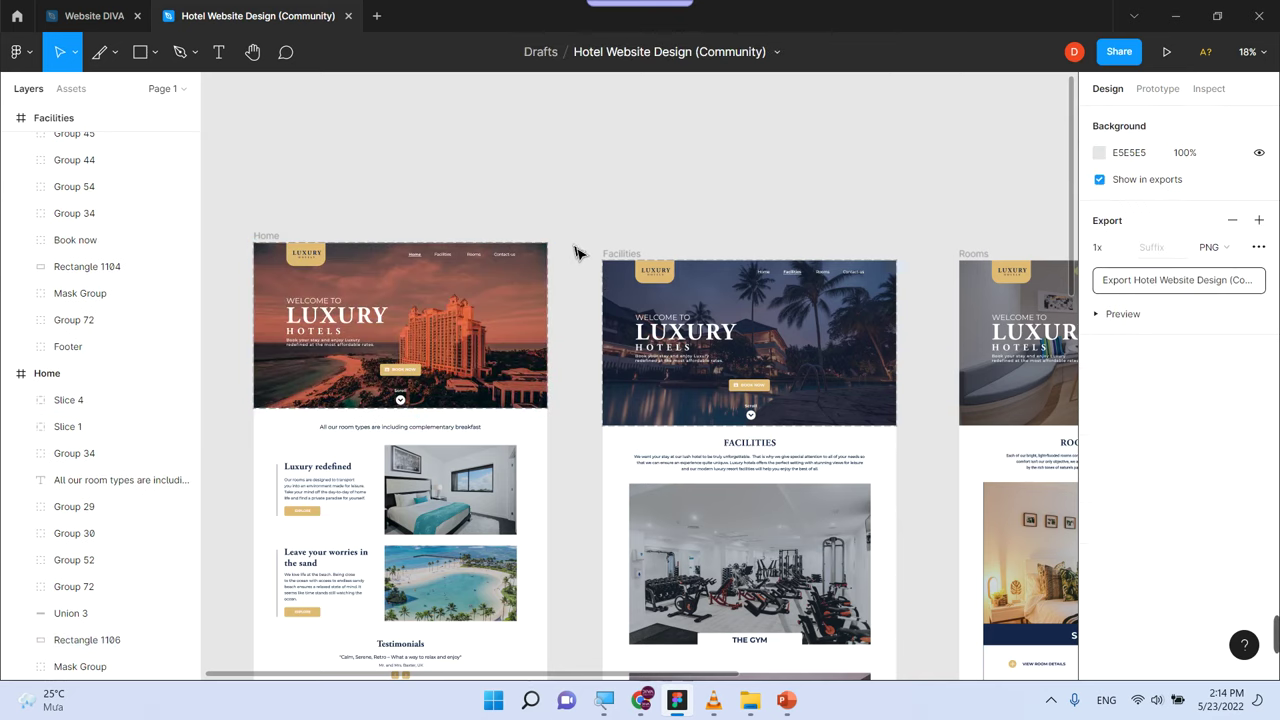
{"action": "left_click", "coordinate": [98, 58]}
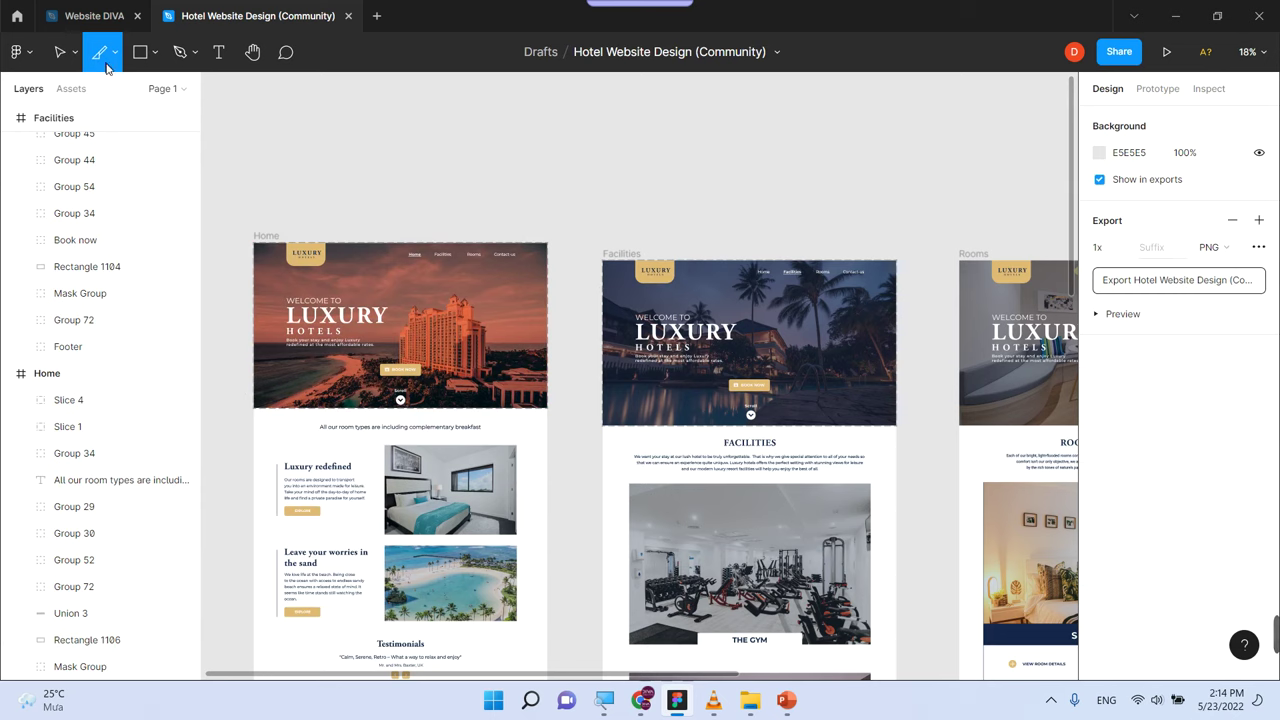
{"action": "left_click", "coordinate": [111, 60]}
Undo a stray new slice and accidental deletions, removing Slice 5 from the Facilities frame
{"action": "left_click", "coordinate": [110, 114]}
{"action": "left_click", "coordinate": [600, 273]}
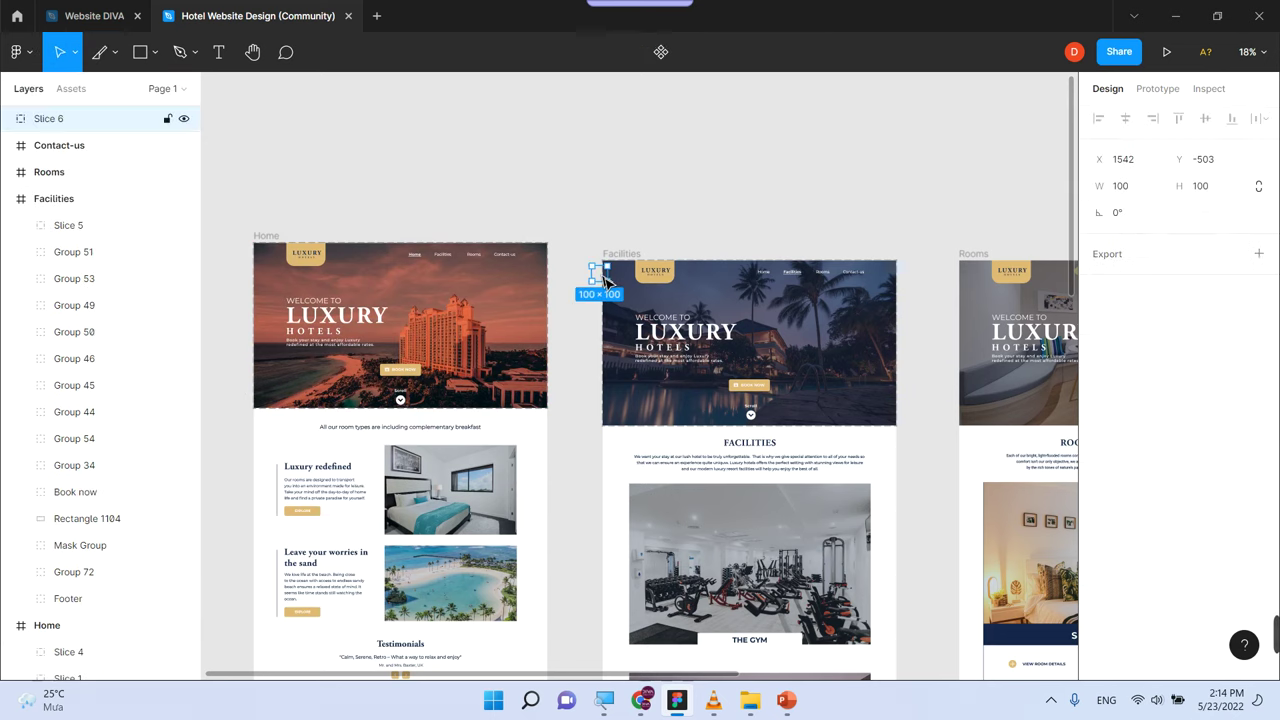
{"action": "key", "text": "ctrl+z"}
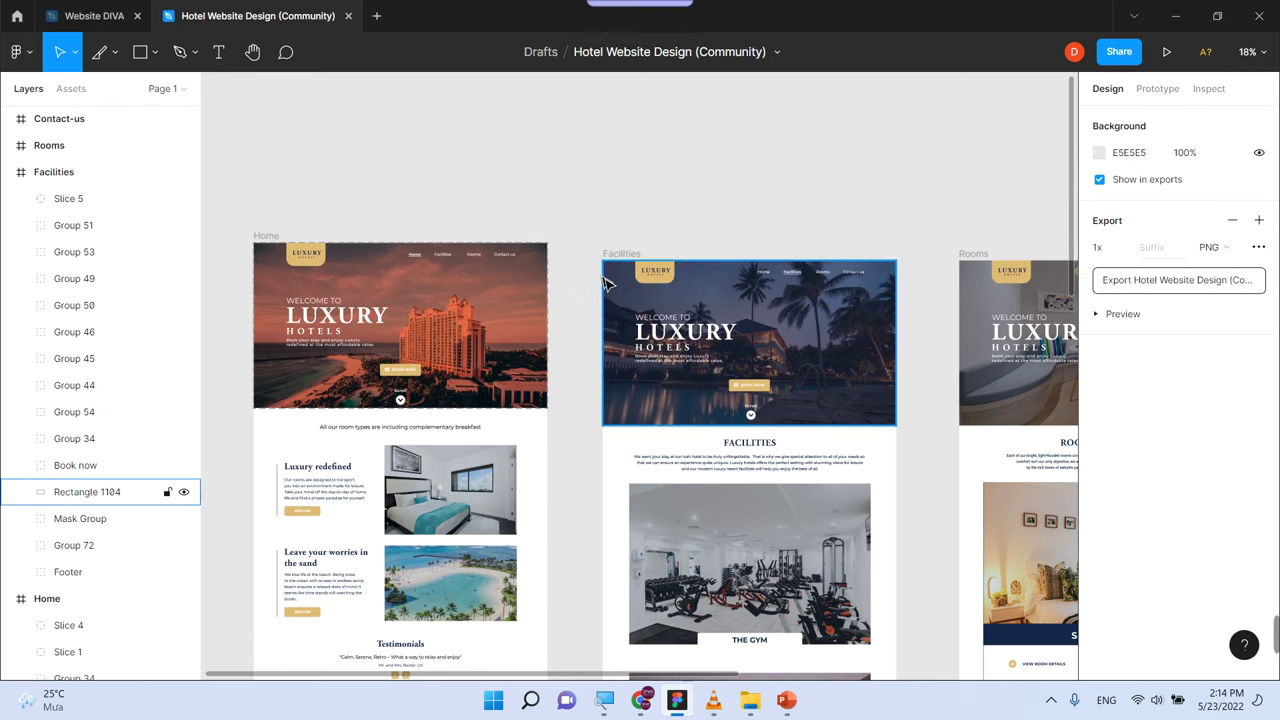
{"action": "left_click", "coordinate": [550, 262]}
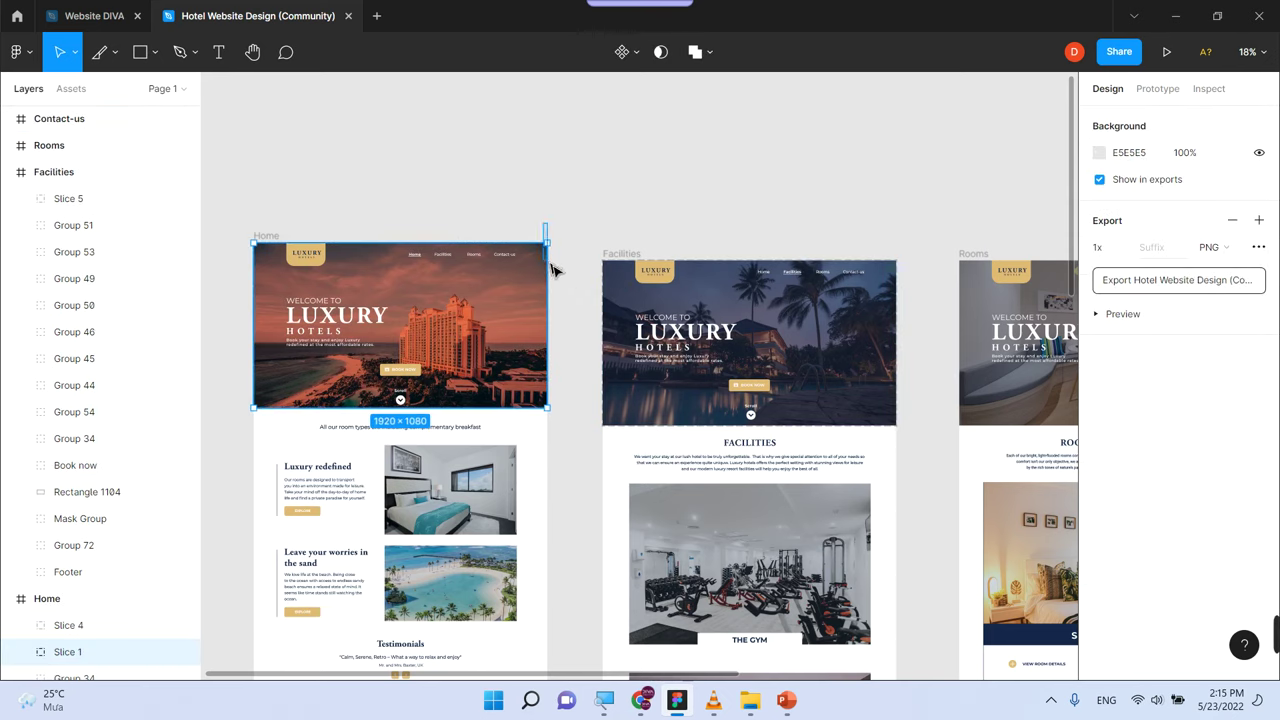
{"action": "key", "text": "Delete"}
{"action": "key", "text": "ctrl+z"}
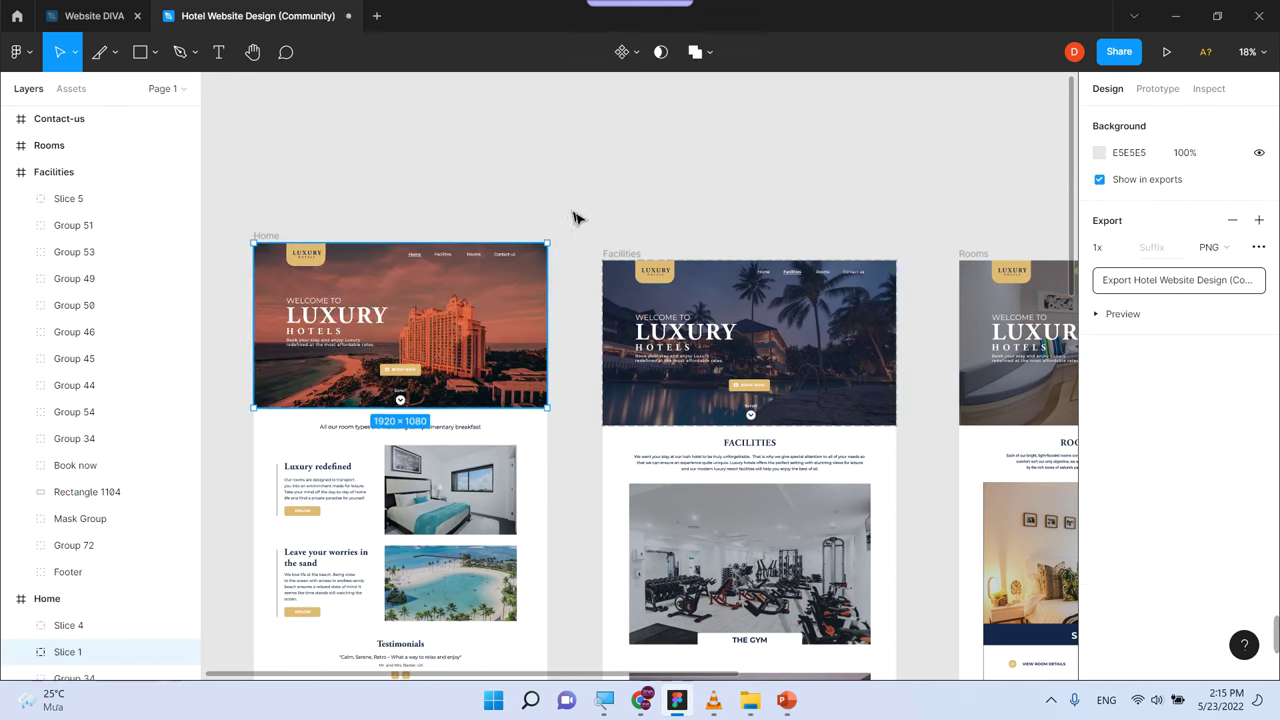
{"action": "left_click", "coordinate": [512, 310]}
{"action": "key", "text": "ctrl+z"}
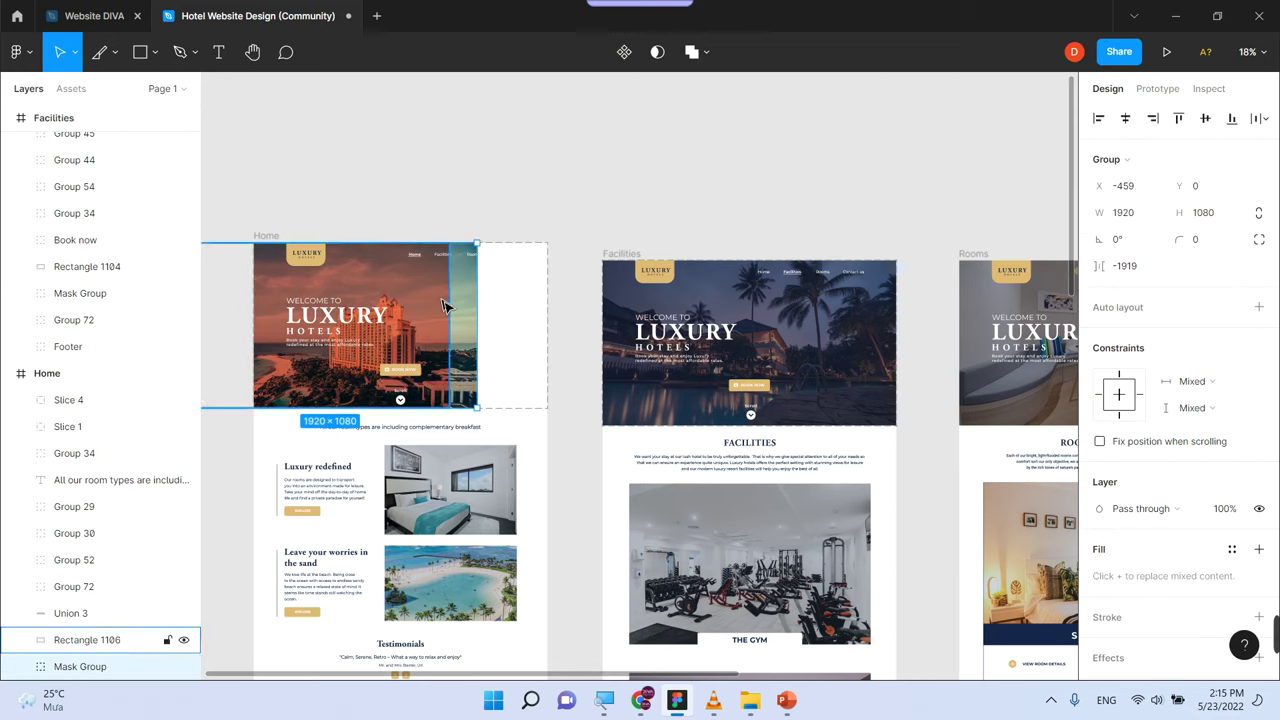
{"action": "key", "text": "ctrl+z"}
{"action": "key", "text": "ctrl+z"}
{"action": "key", "text": "ctrl+z"}
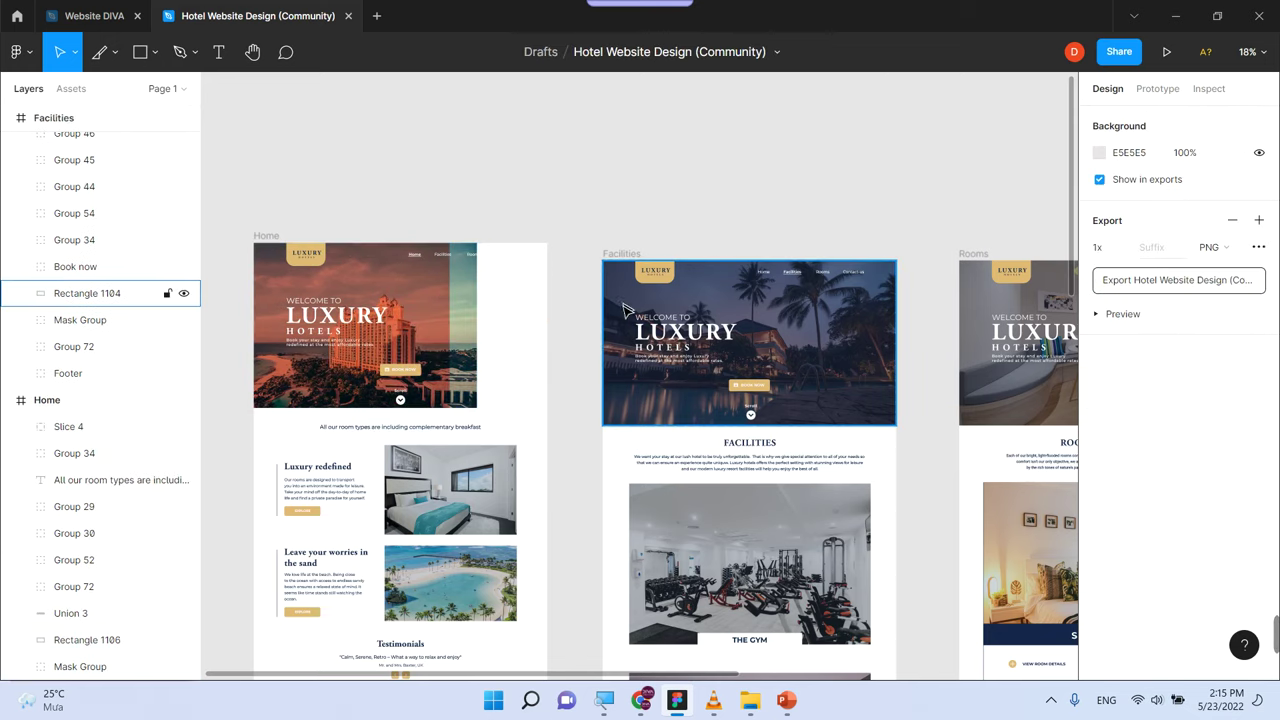
{"action": "left_click", "coordinate": [622, 306]}
{"action": "left_click", "coordinate": [588, 300]}
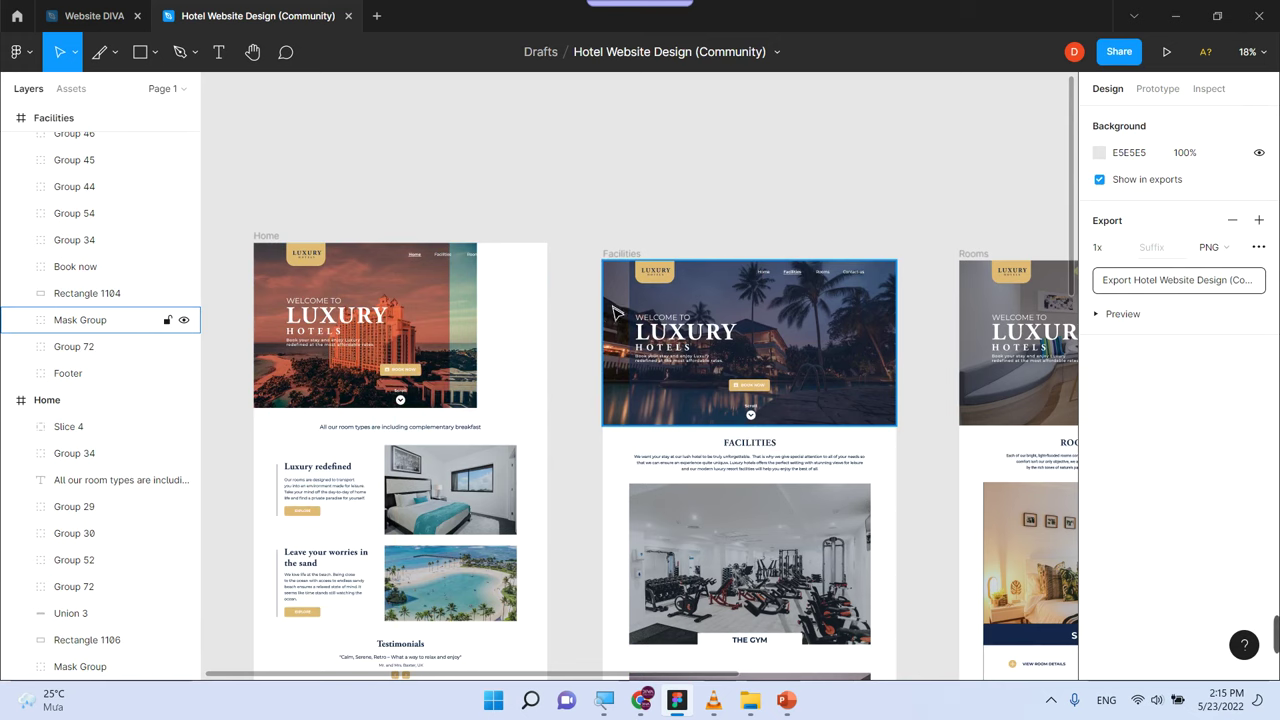
{"action": "left_click", "coordinate": [616, 313]}
{"action": "key", "text": "ctrl+z"}
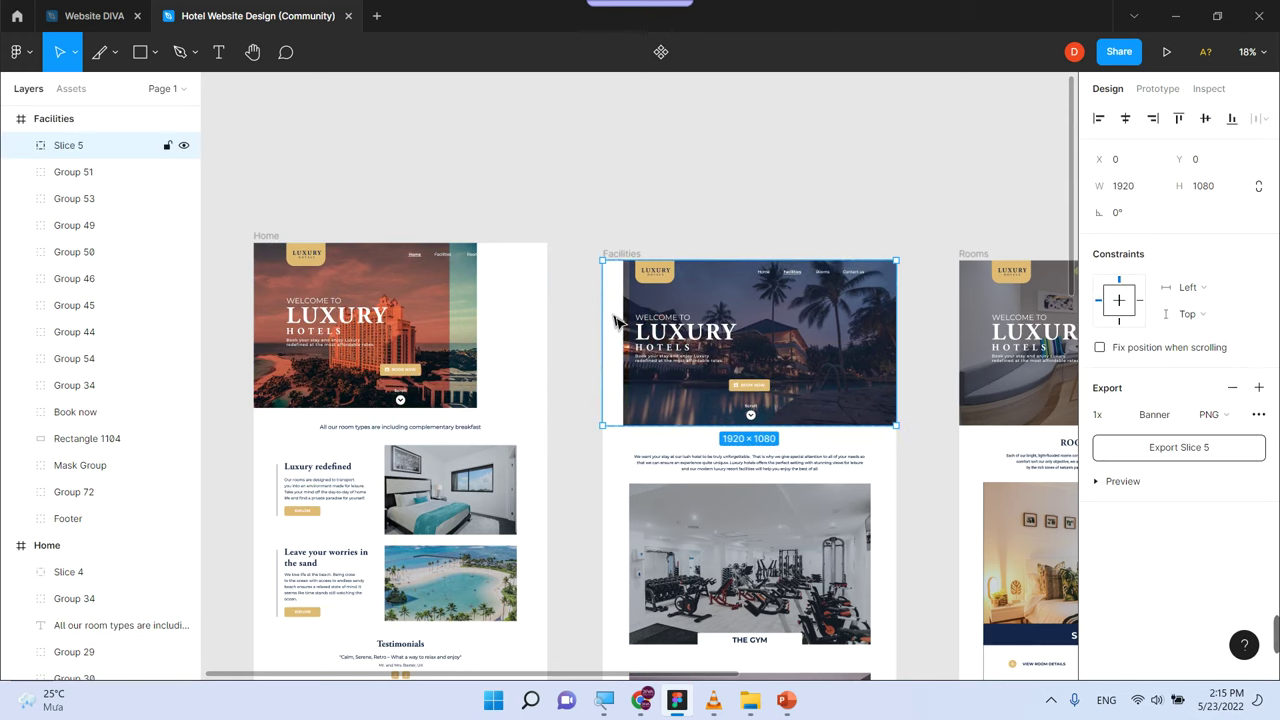
{"action": "key", "text": "ctrl+z"}
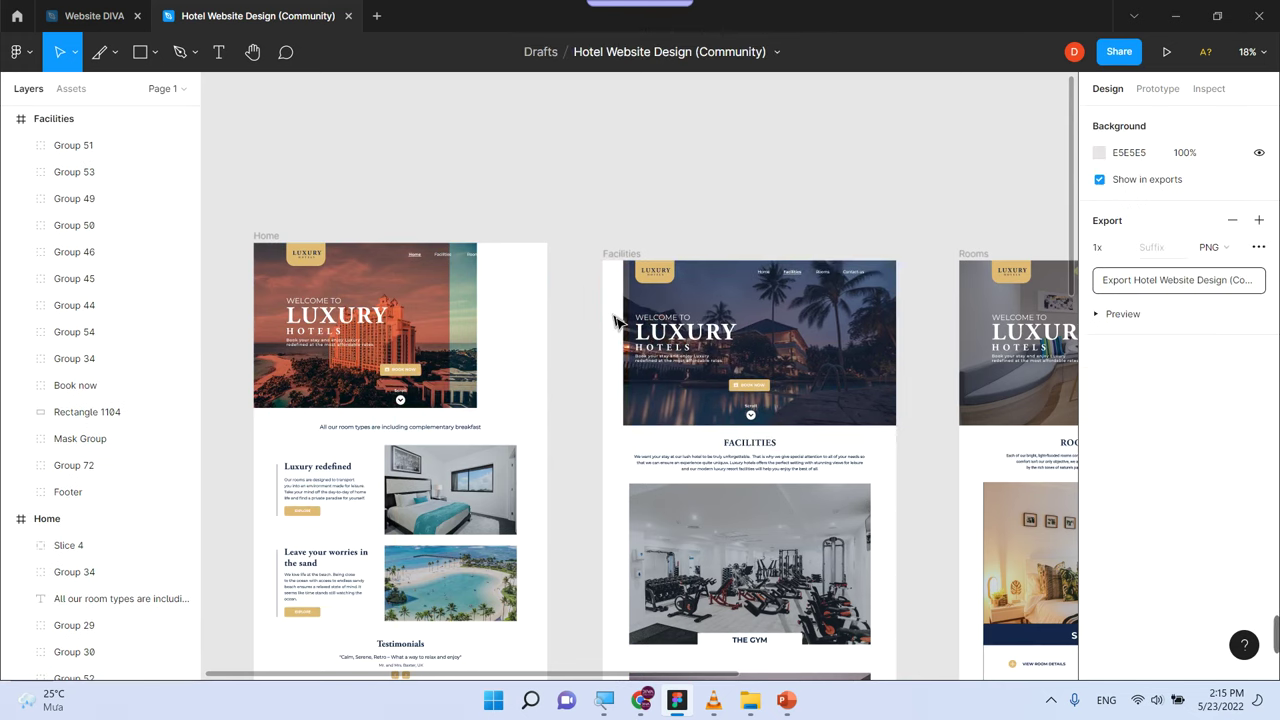
Right-align the Home hero layers and nudge the hero image back into place
{"action": "left_click_drag", "start_coordinate": [526, 324], "coordinate": [450, 298]}
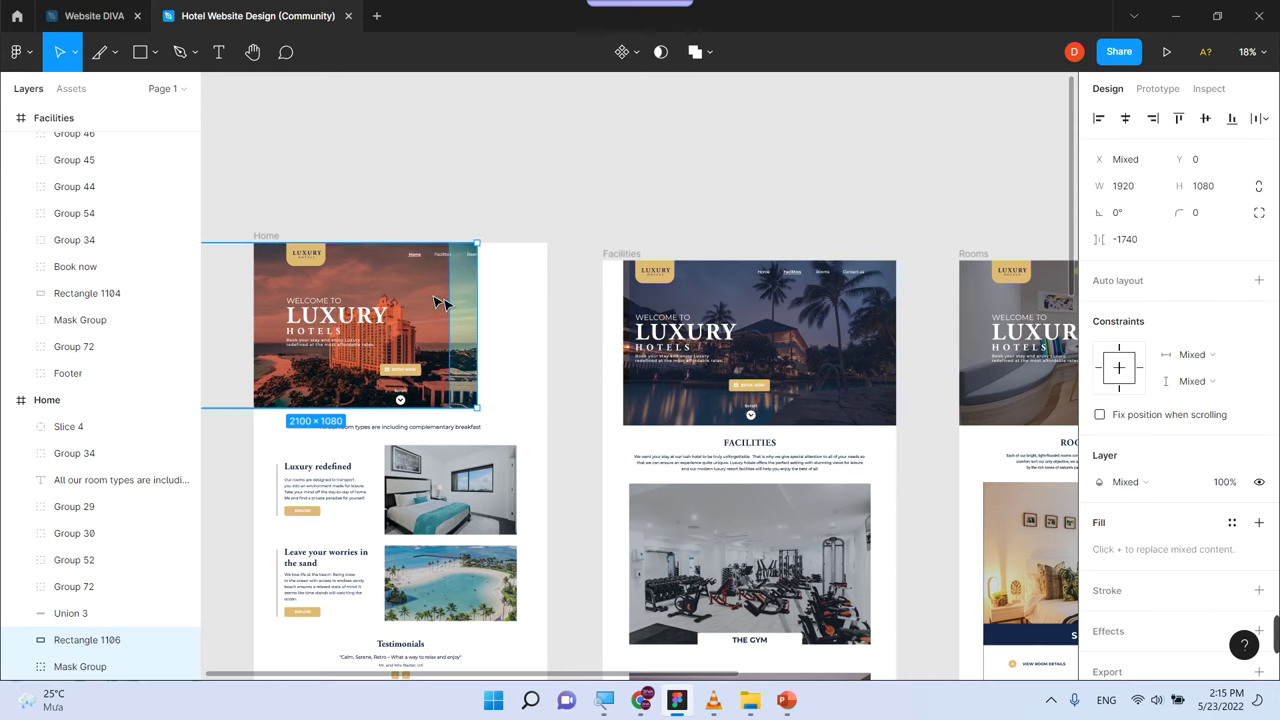
{"action": "left_click", "coordinate": [1152, 118]}
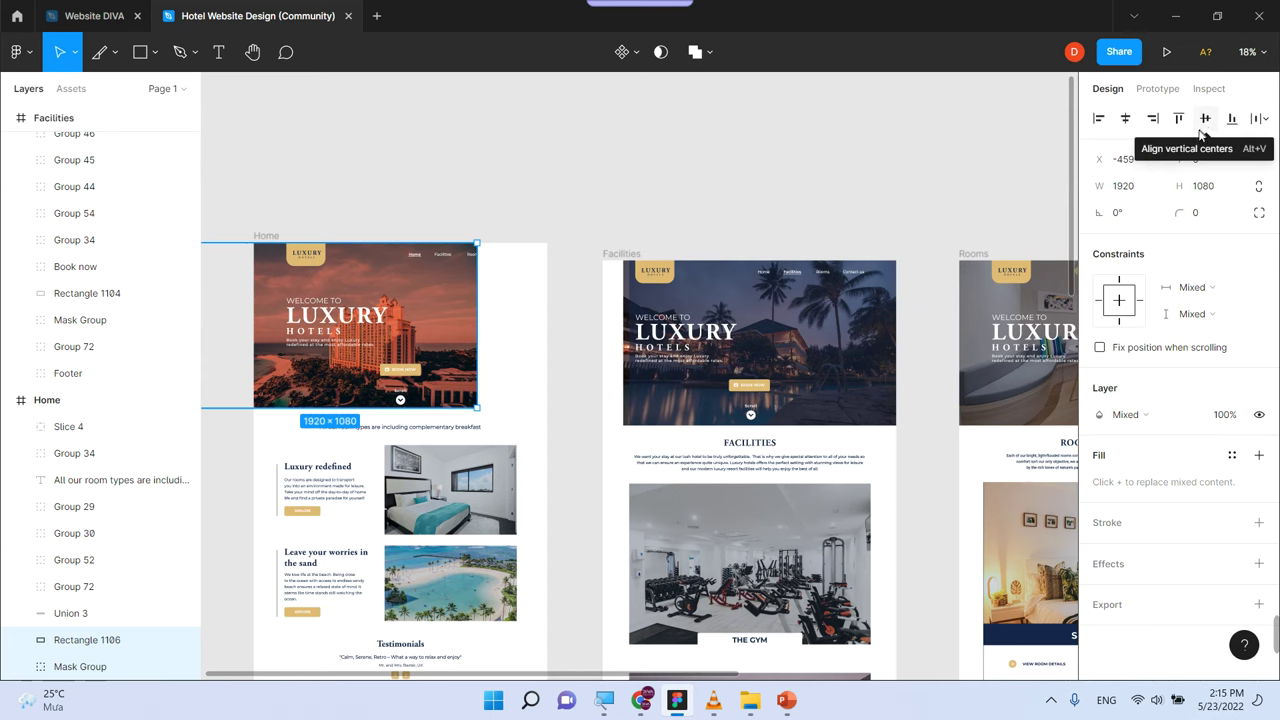
{"action": "left_click", "coordinate": [1203, 131]}
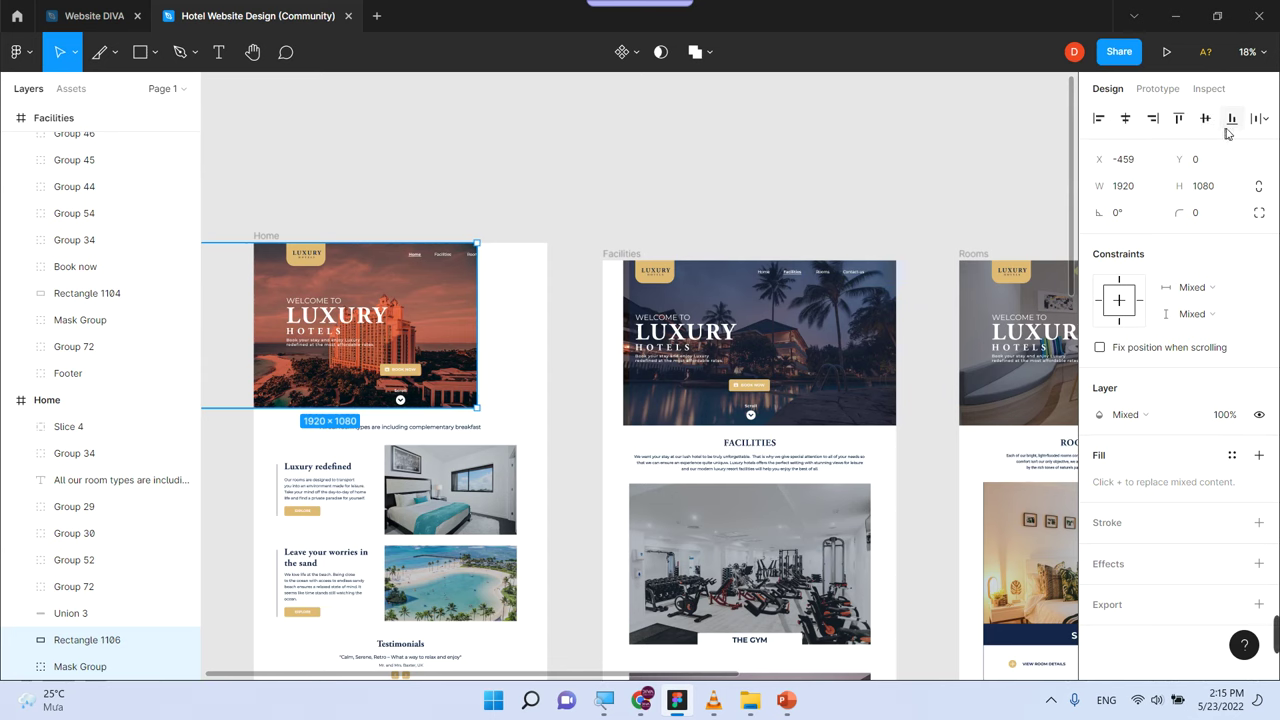
{"action": "left_click", "coordinate": [1258, 120]}
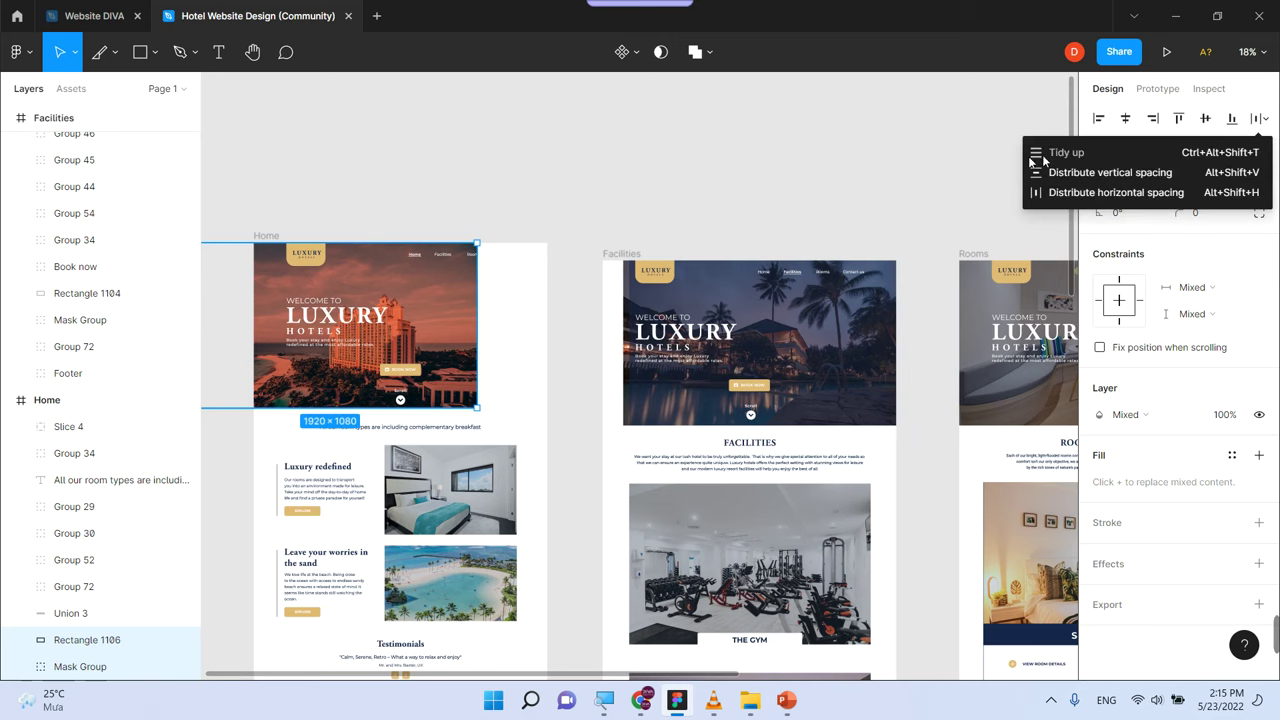
{"action": "left_click", "coordinate": [1040, 194]}
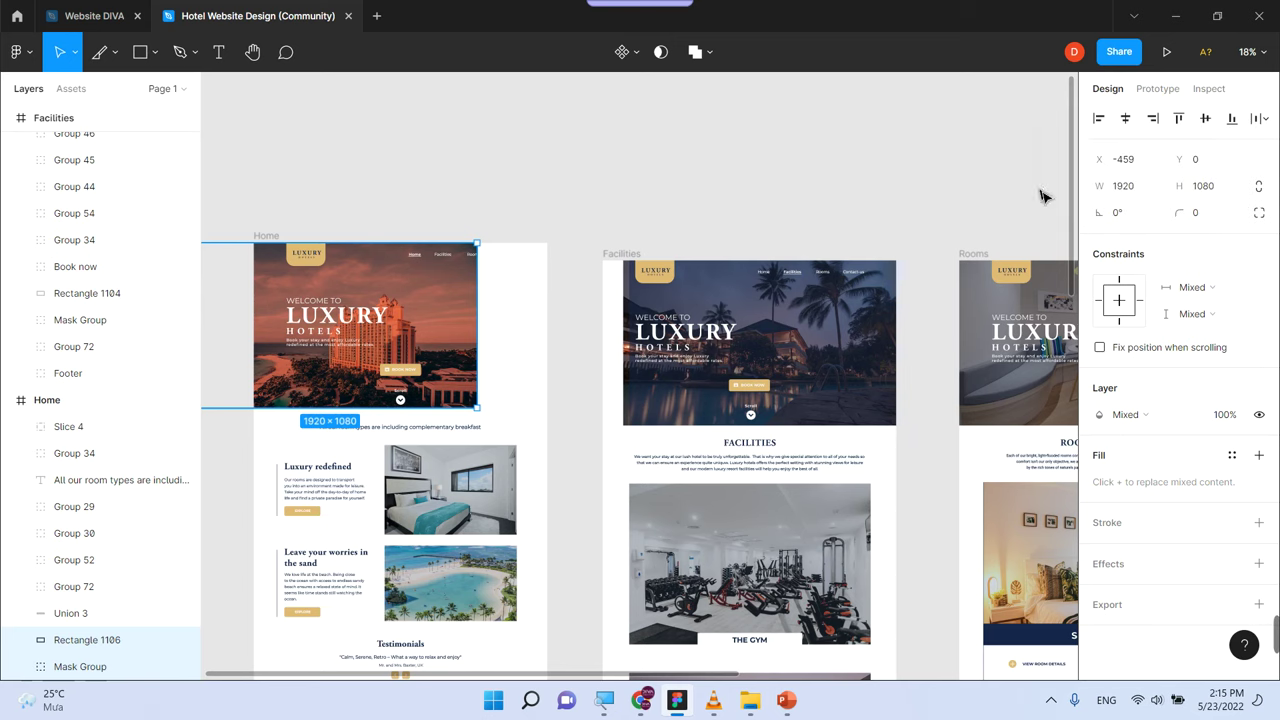
{"action": "left_click", "coordinate": [506, 335]}
{"action": "left_click_drag", "start_coordinate": [462, 328], "coordinate": [533, 336]}
Line the Facilities hero image up with its frame and clear the selection
{"action": "left_click", "coordinate": [588, 340]}
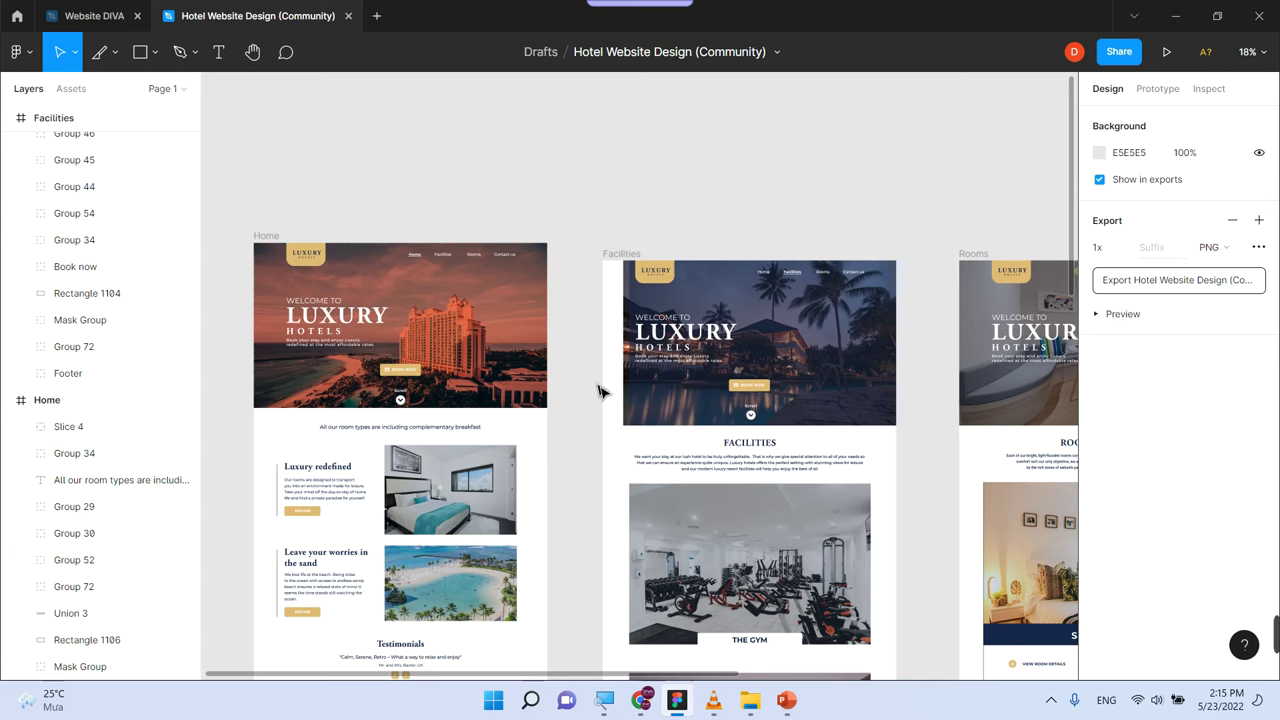
{"action": "left_click", "coordinate": [630, 412]}
{"action": "double_click", "coordinate": [775, 303]}
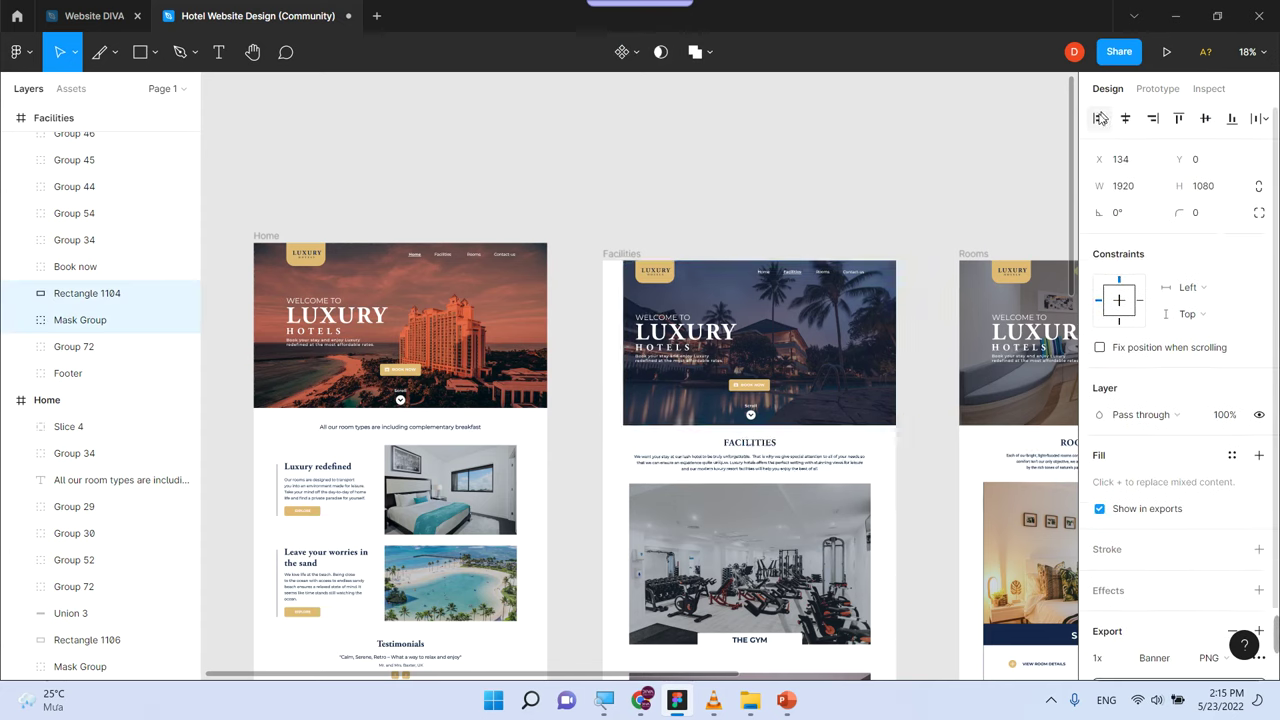
{"action": "left_click_drag", "start_coordinate": [700, 303], "coordinate": [680, 303]}
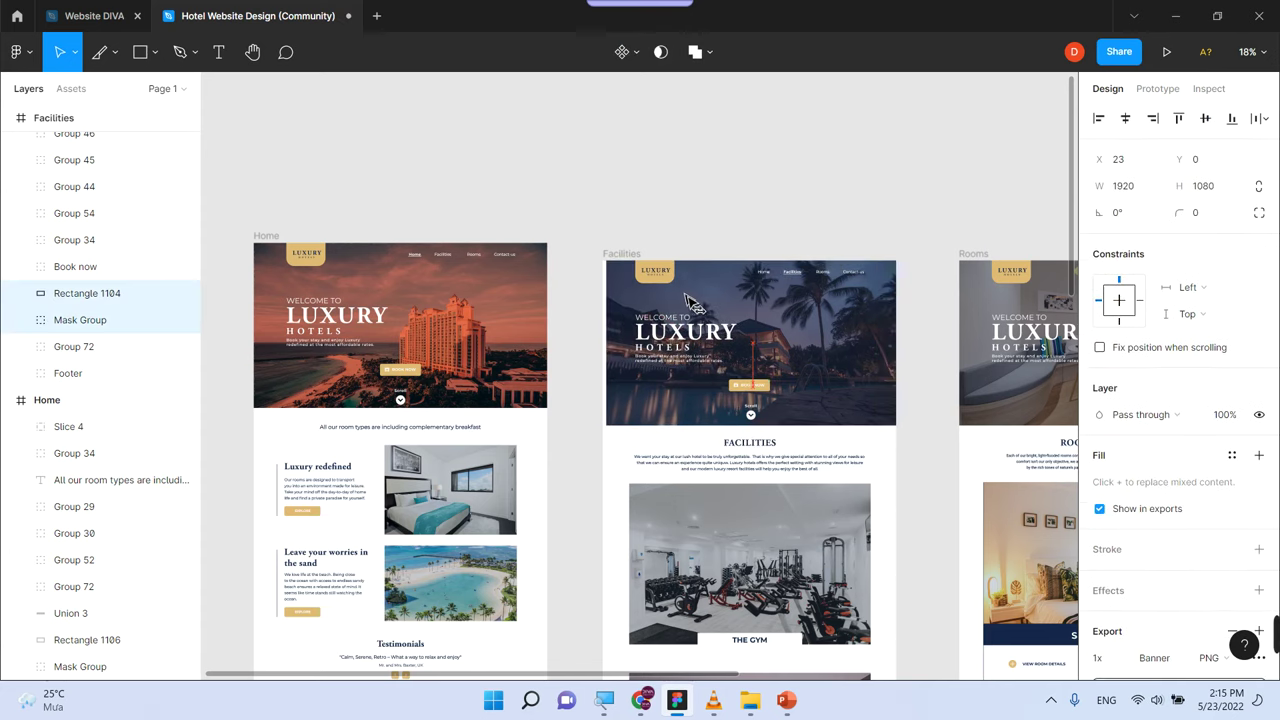
{"action": "left_click", "coordinate": [793, 181]}
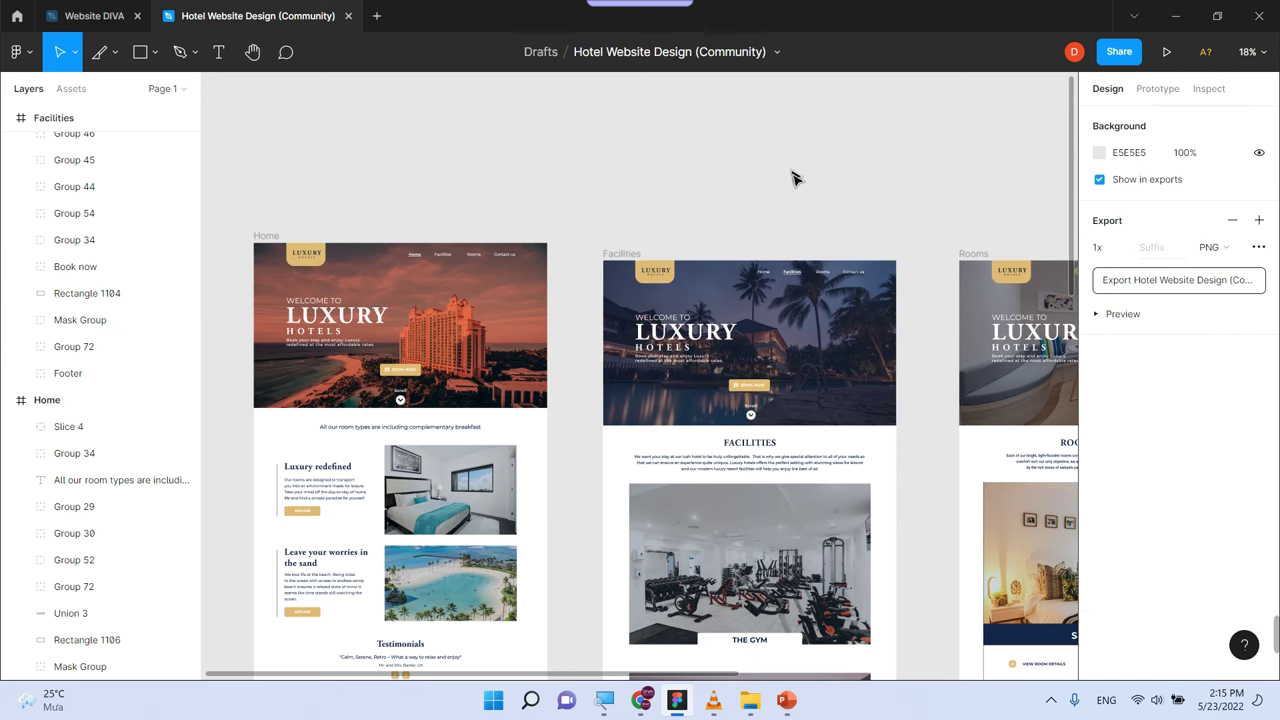
Advance the lecture to slide 11 on export scale, suffix and format, then return to Figma
{"action": "left_click", "coordinate": [786, 701]}
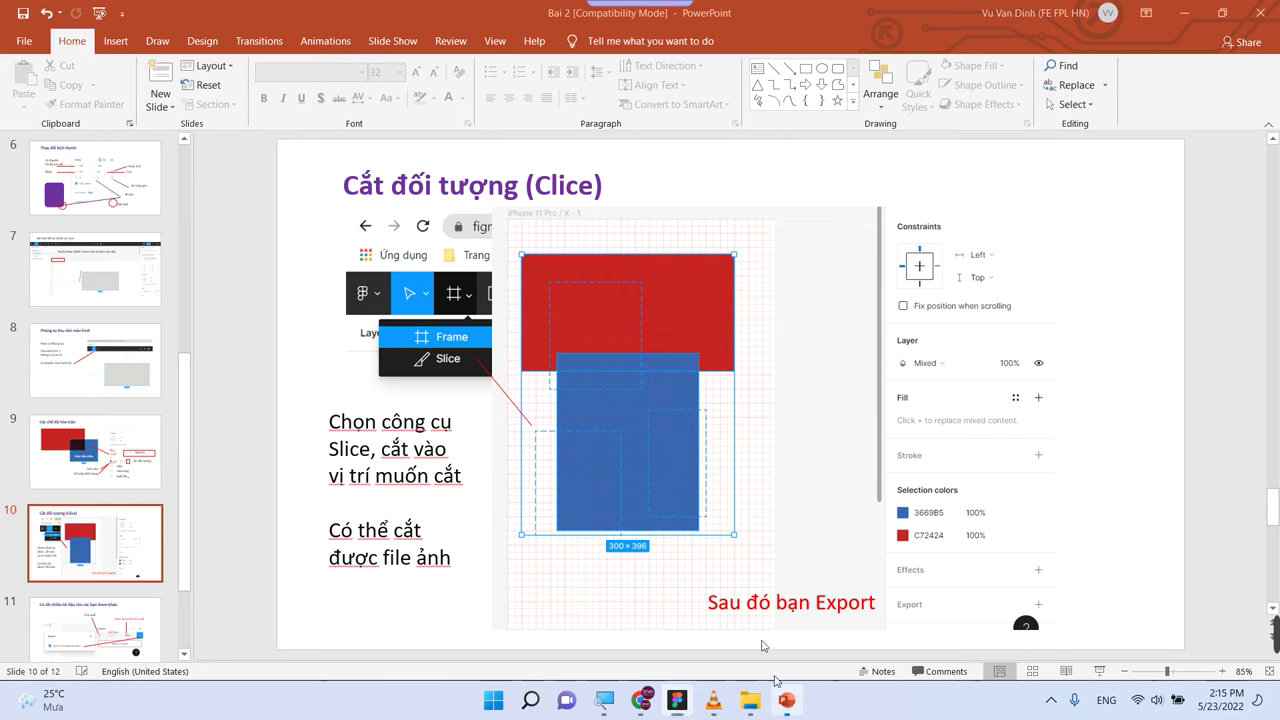
{"action": "key", "text": "Page_Down"}
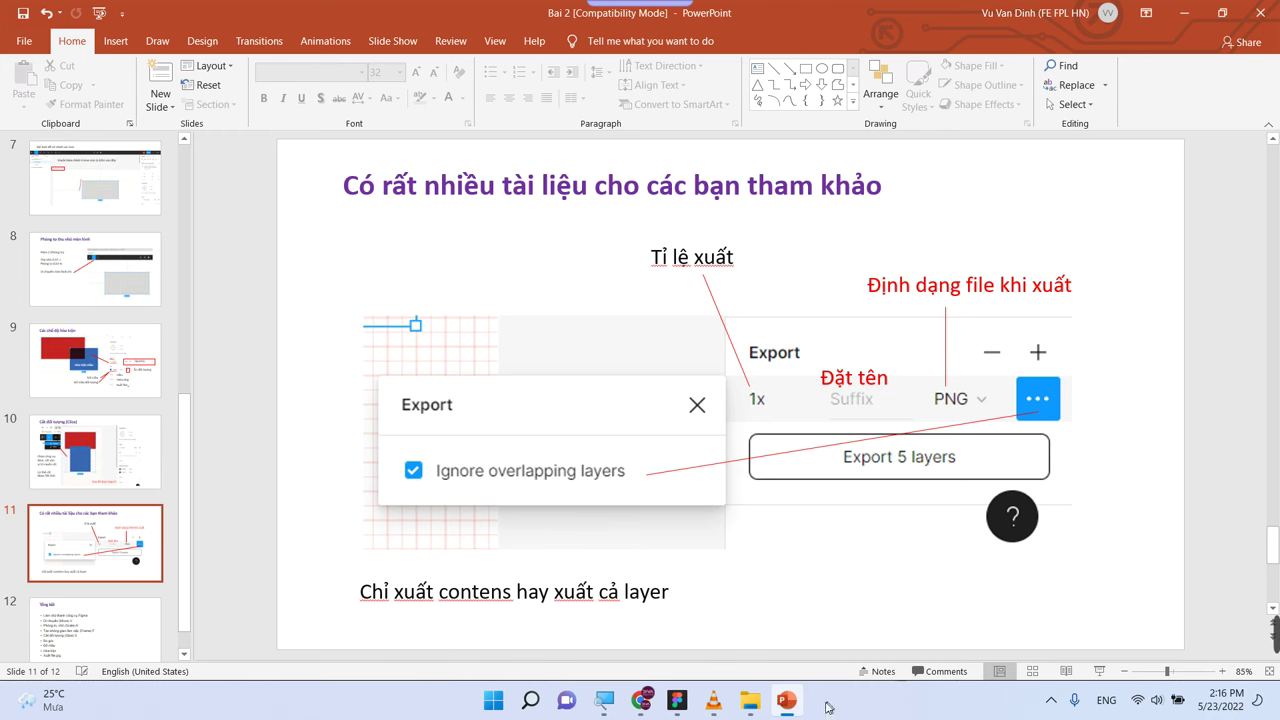
{"action": "left_click", "coordinate": [677, 700]}
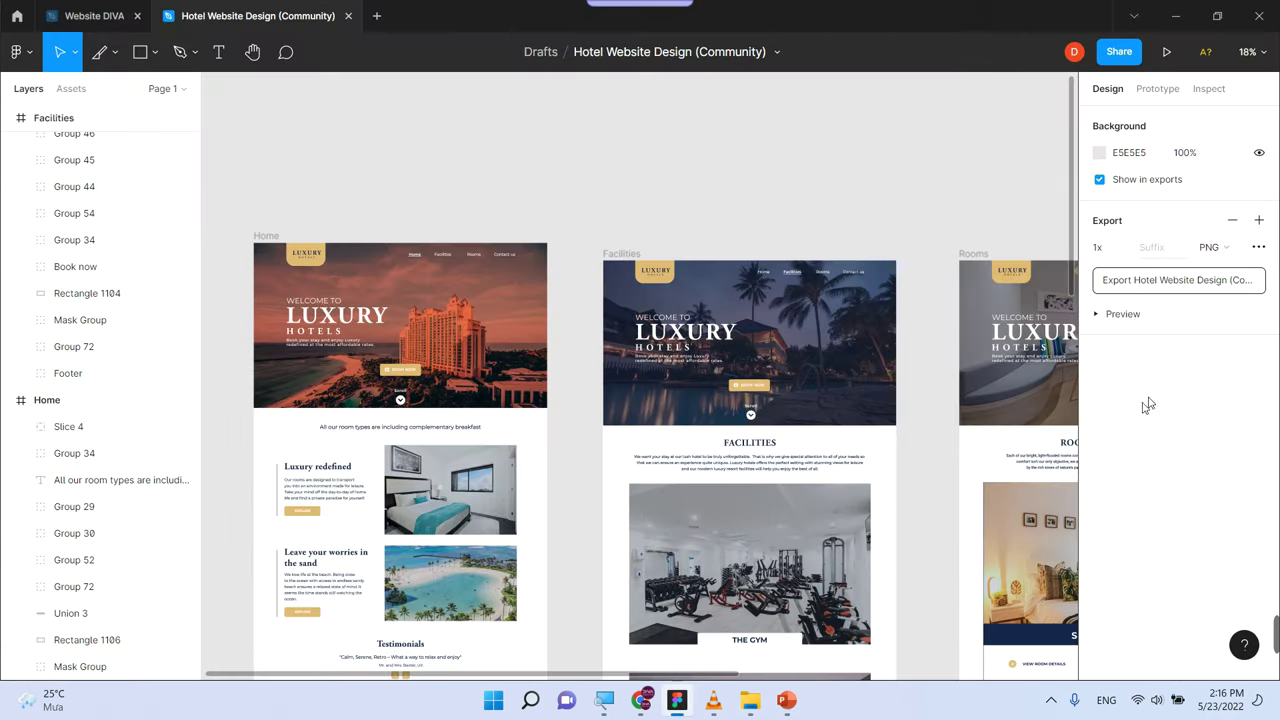
Cut a 1920×1291 Slice 5 around the Facilities gym section with a 1x PNG export setting
{"action": "left_click", "coordinate": [738, 395]}
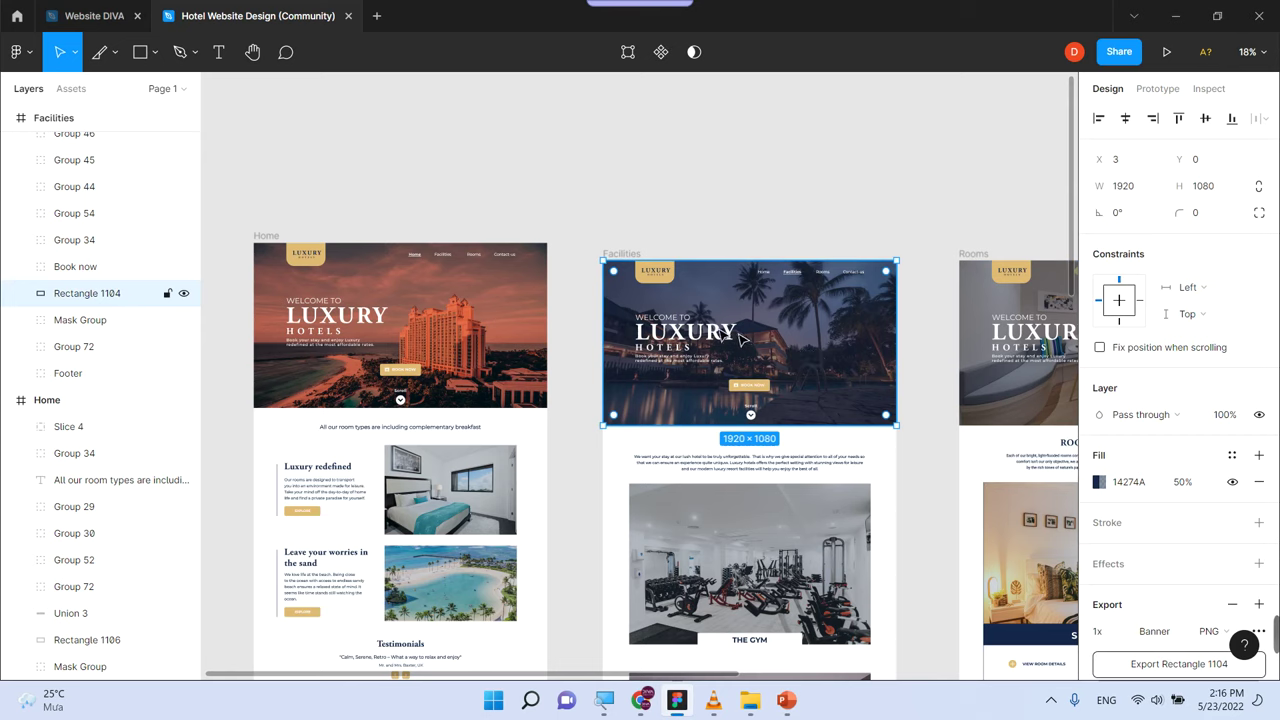
{"action": "left_click", "coordinate": [557, 230]}
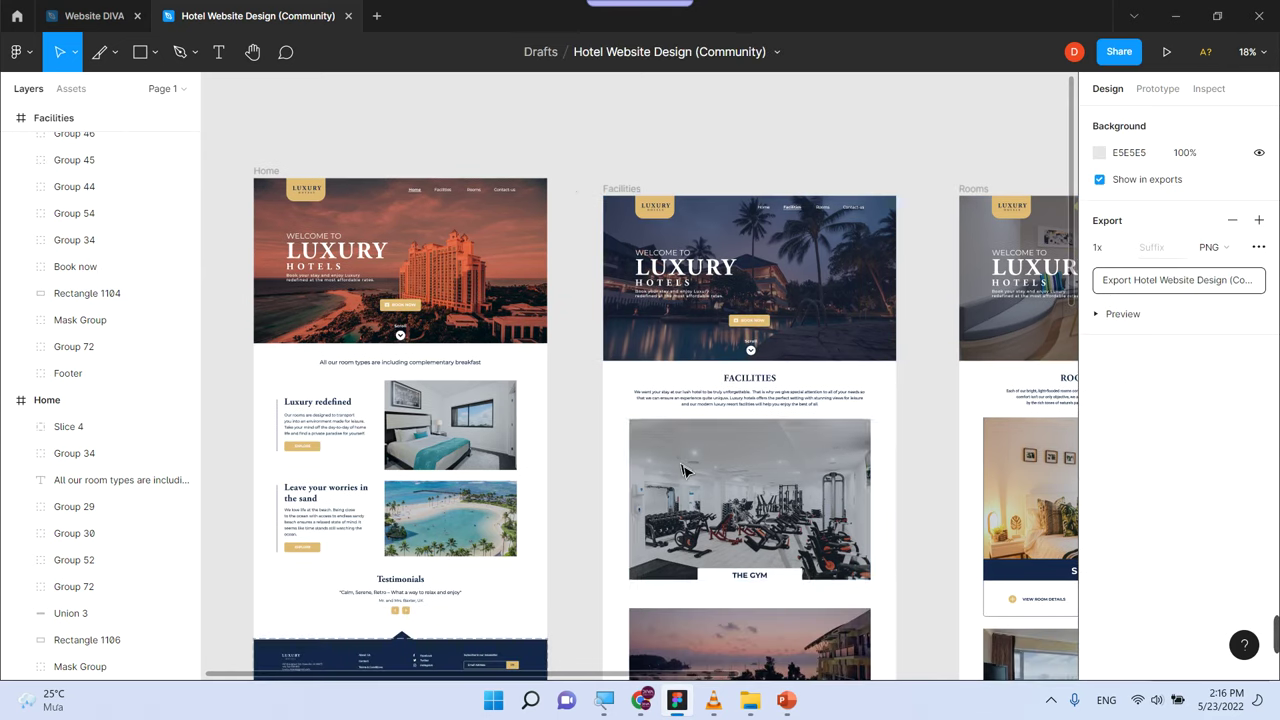
{"action": "scroll", "coordinate": [685, 470], "scroll_direction": "down", "scroll_amount": 1}
{"action": "scroll", "coordinate": [682, 466], "scroll_direction": "down", "scroll_amount": 1}
{"action": "left_click_drag", "start_coordinate": [591, 357], "coordinate": [921, 596]}
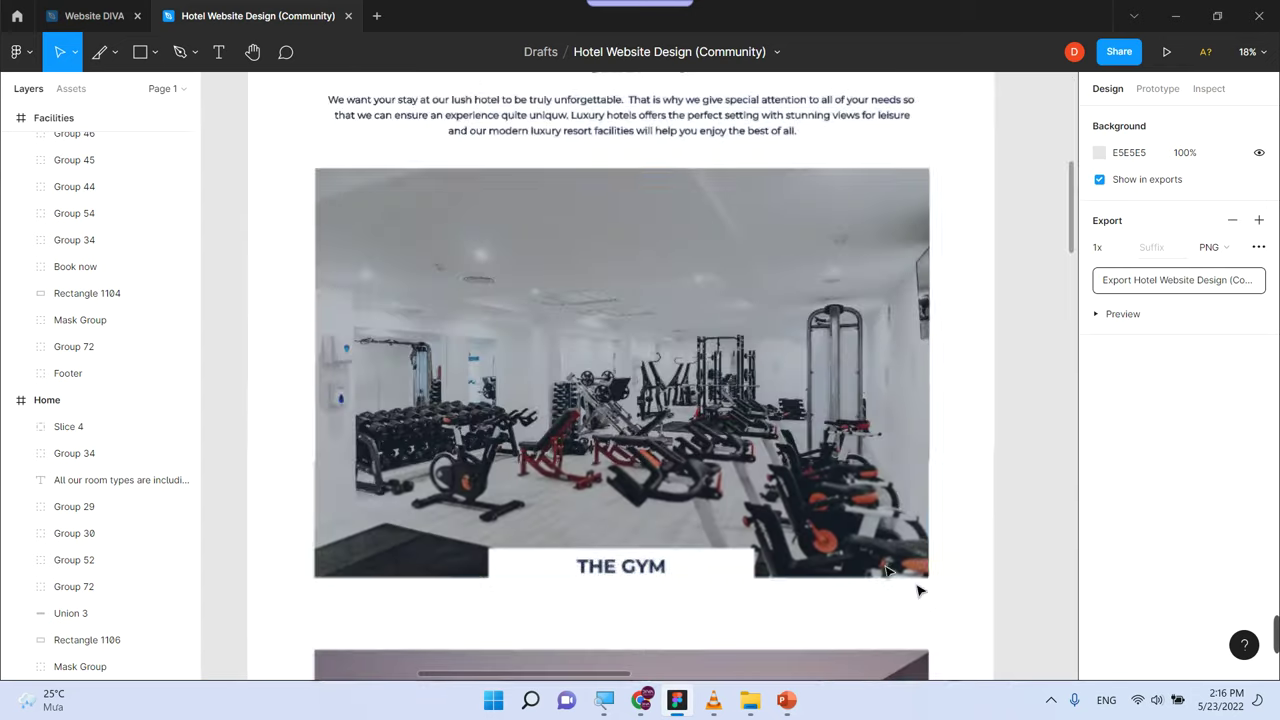
{"action": "left_click", "coordinate": [95, 56]}
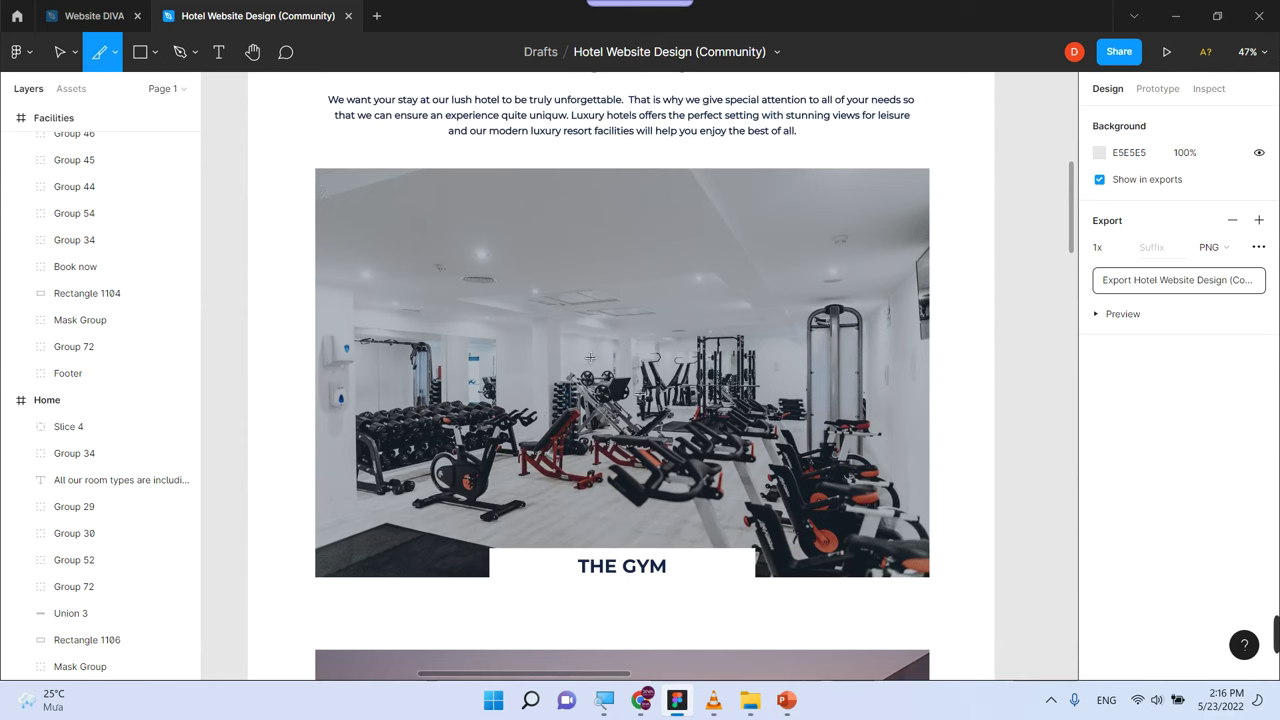
{"action": "left_click_drag", "start_coordinate": [909, 572], "coordinate": [995, 640]}
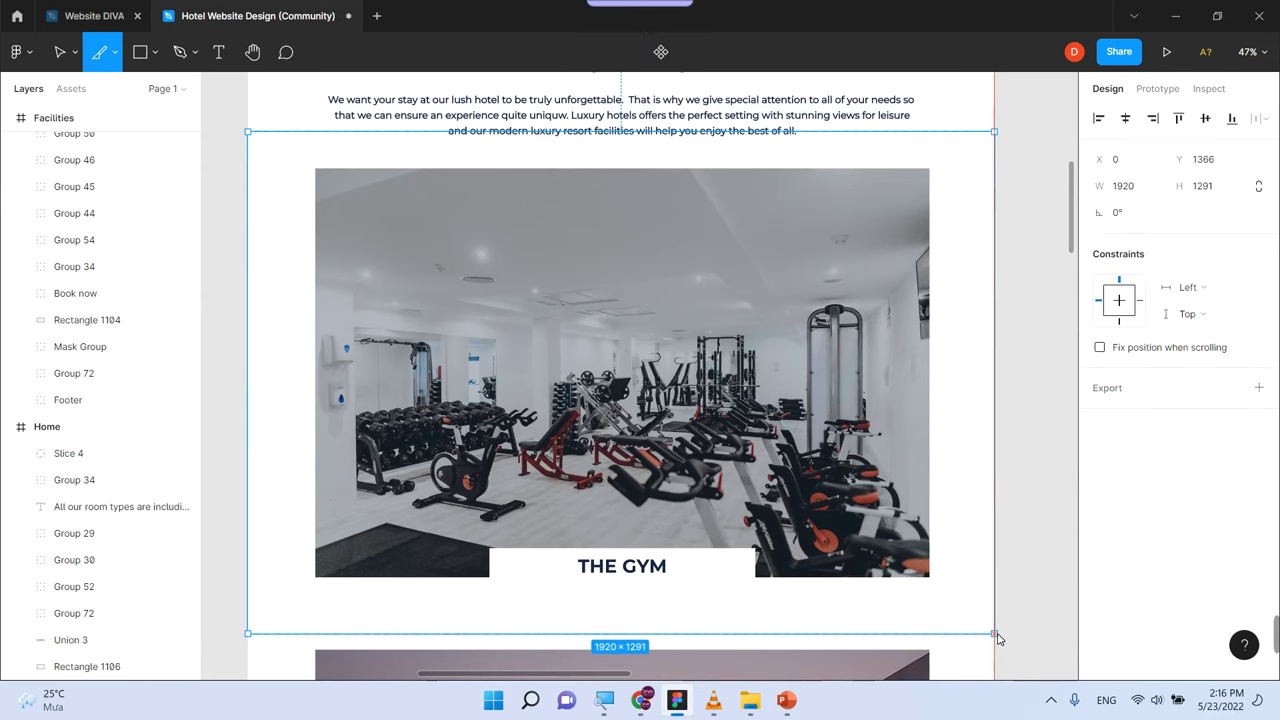
{"action": "left_click", "coordinate": [1120, 391]}
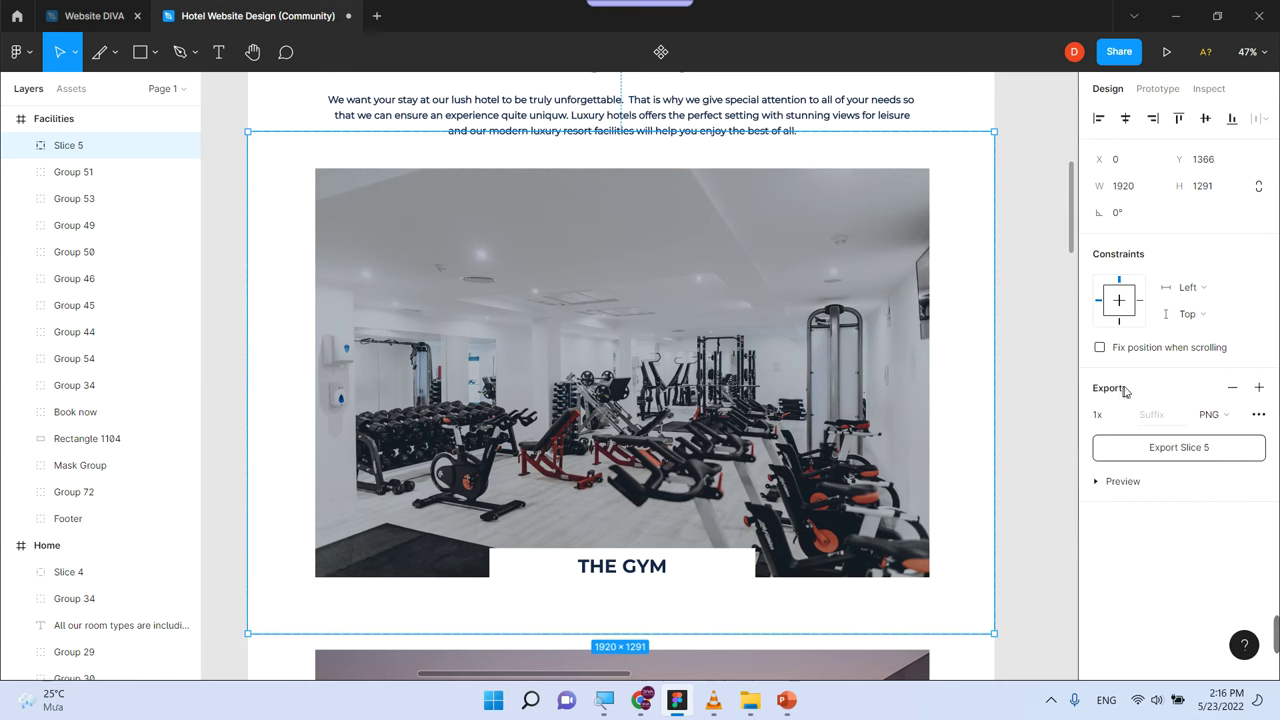
{"action": "left_click", "coordinate": [1258, 416]}
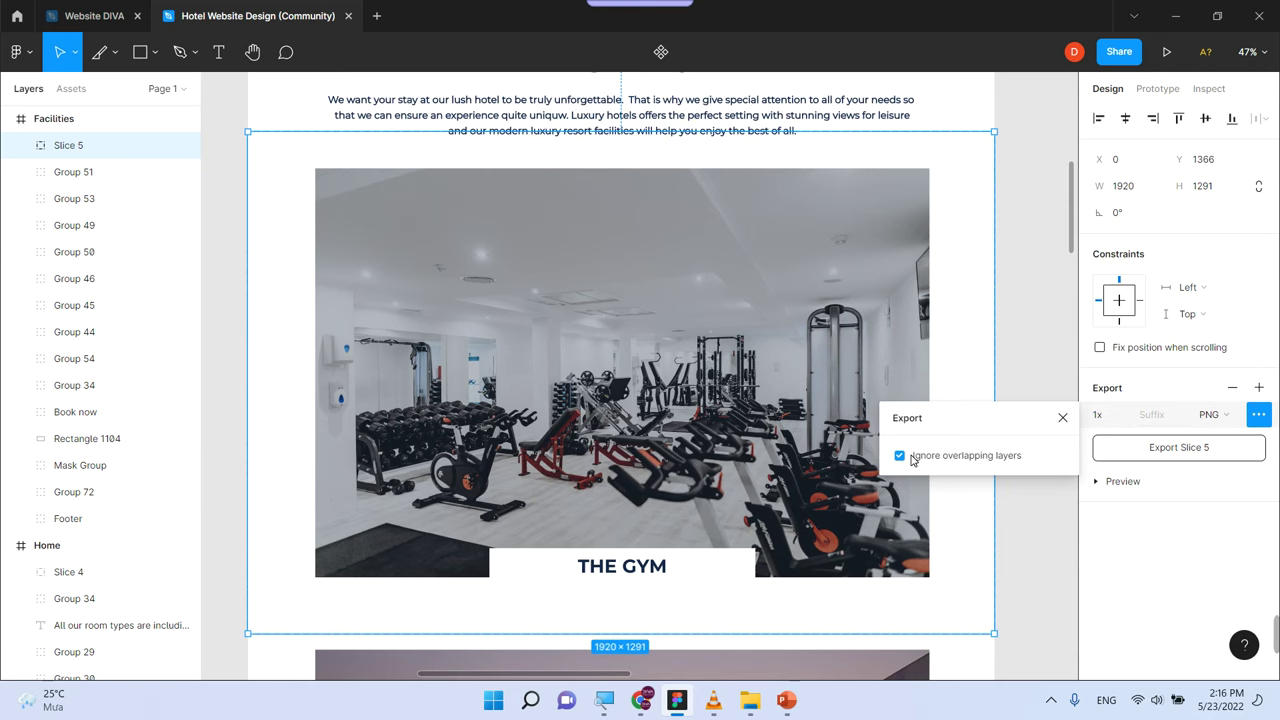
Export Slice 5 as PNG with suffix 11111 into Desktop\New folder, then view the folder
{"action": "left_click", "coordinate": [1156, 420]}
{"action": "type", "text": "11111"}
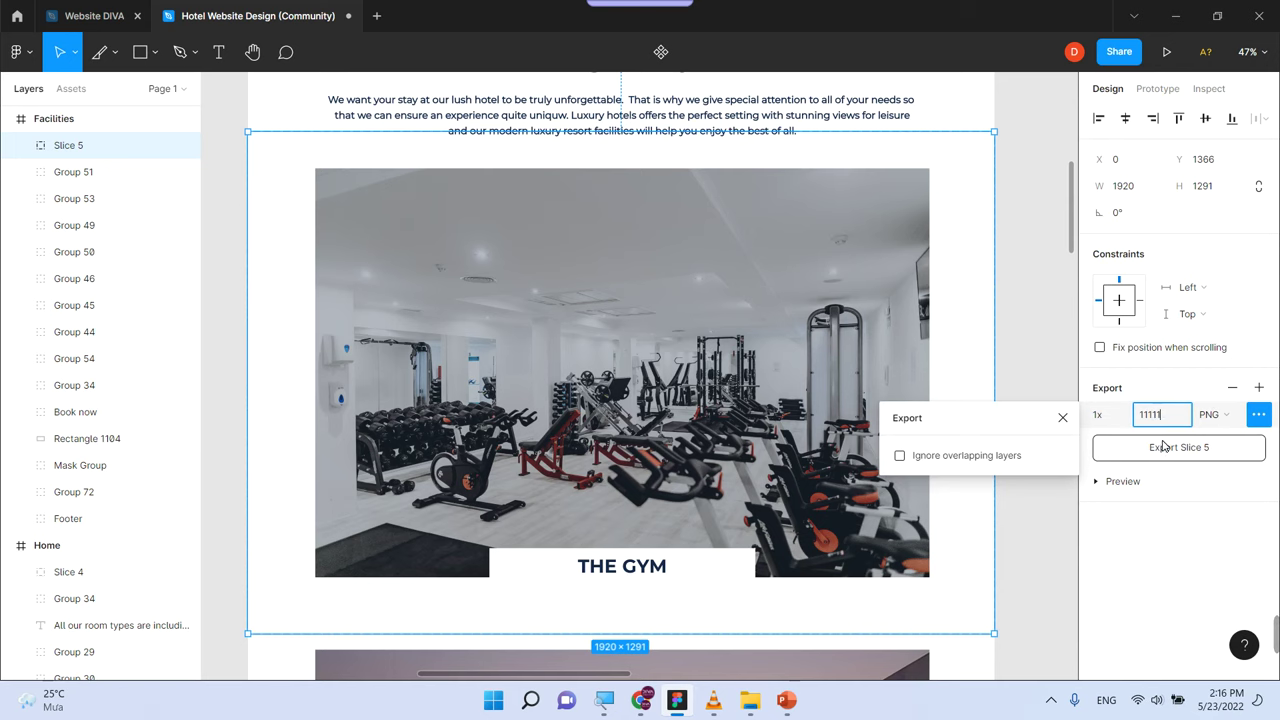
{"action": "left_click", "coordinate": [1166, 457]}
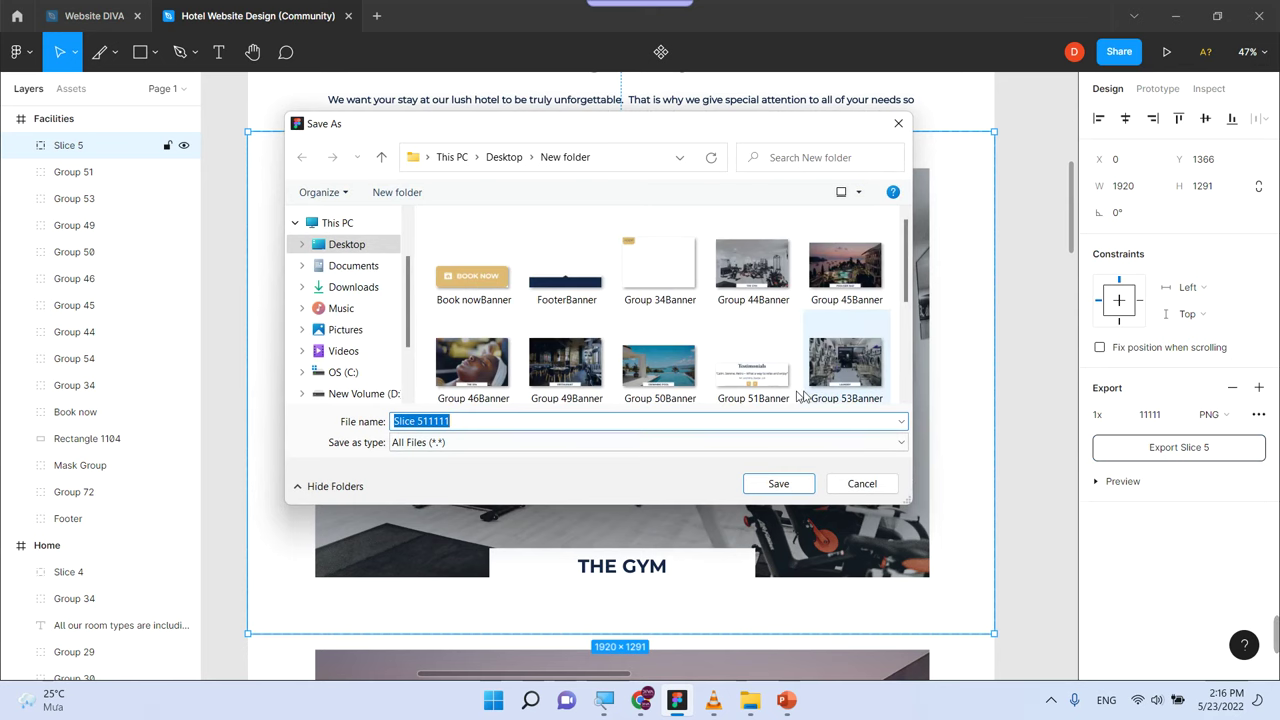
{"action": "left_click", "coordinate": [779, 484]}
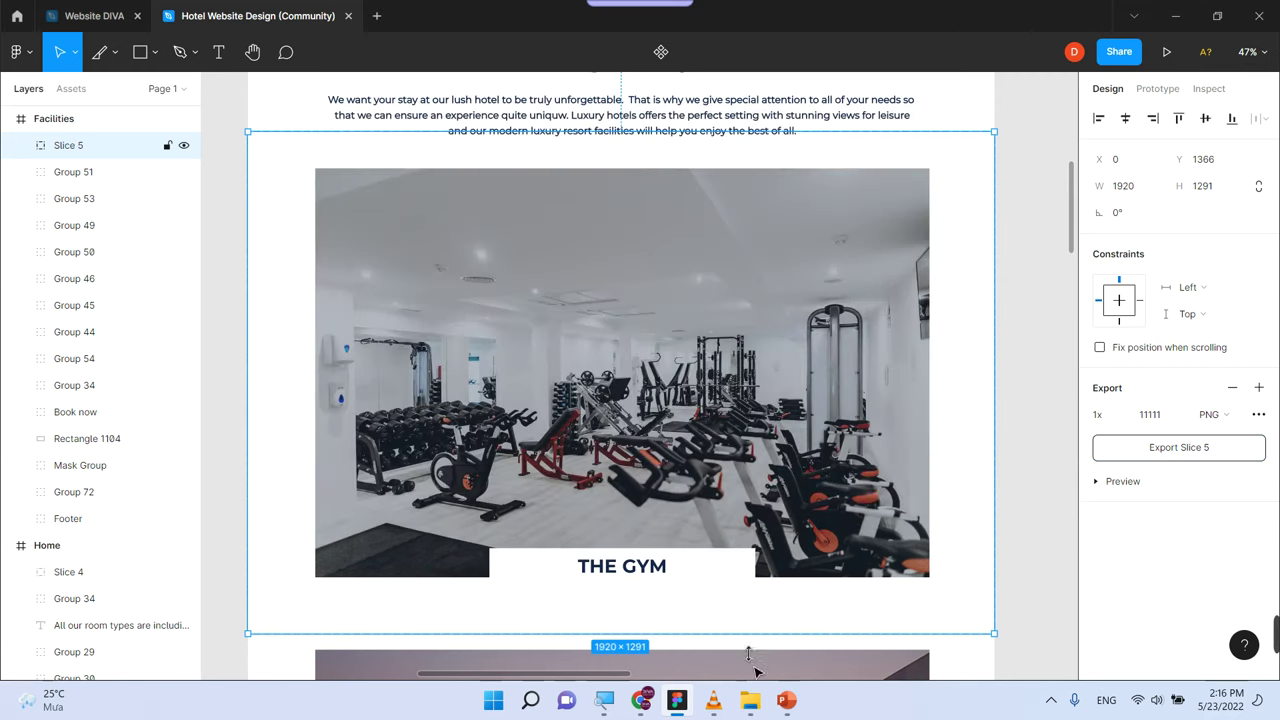
{"action": "left_click", "coordinate": [750, 700]}
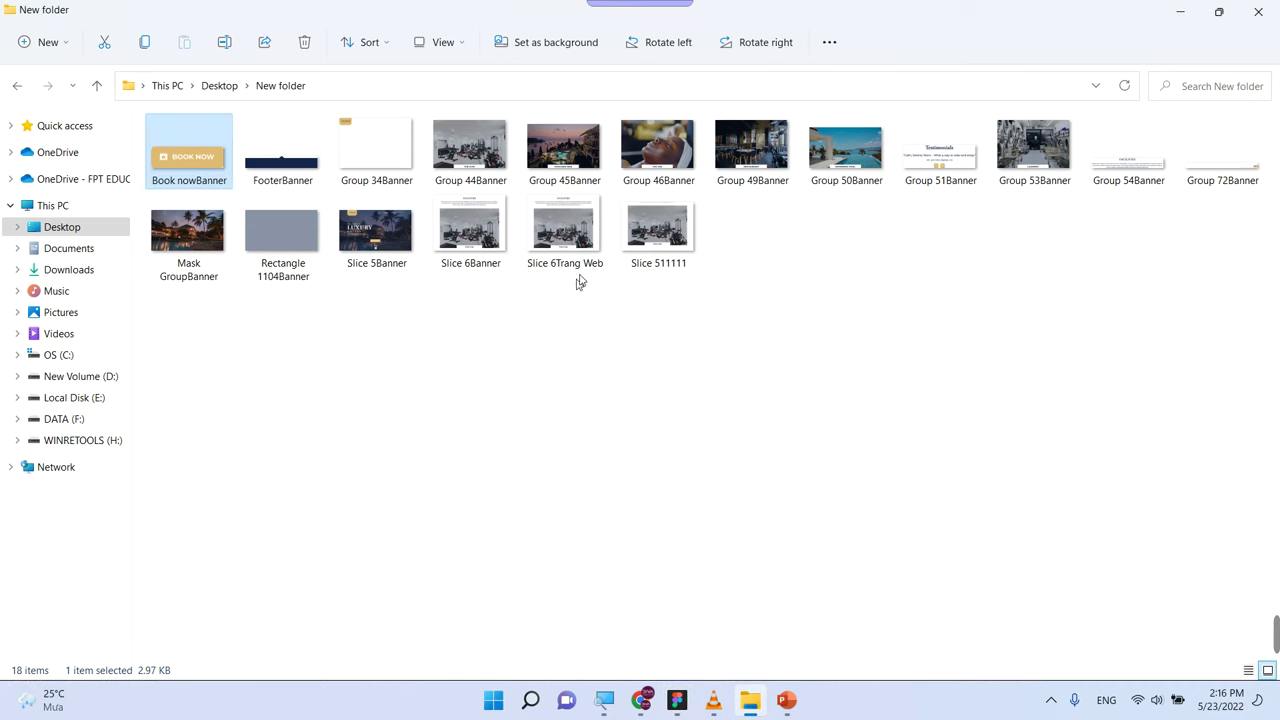
Open Slice 511111.png in Photos to confirm it shows THE GYM section, then close it
{"action": "left_click", "coordinate": [642, 243]}
{"action": "double_click", "coordinate": [643, 245]}
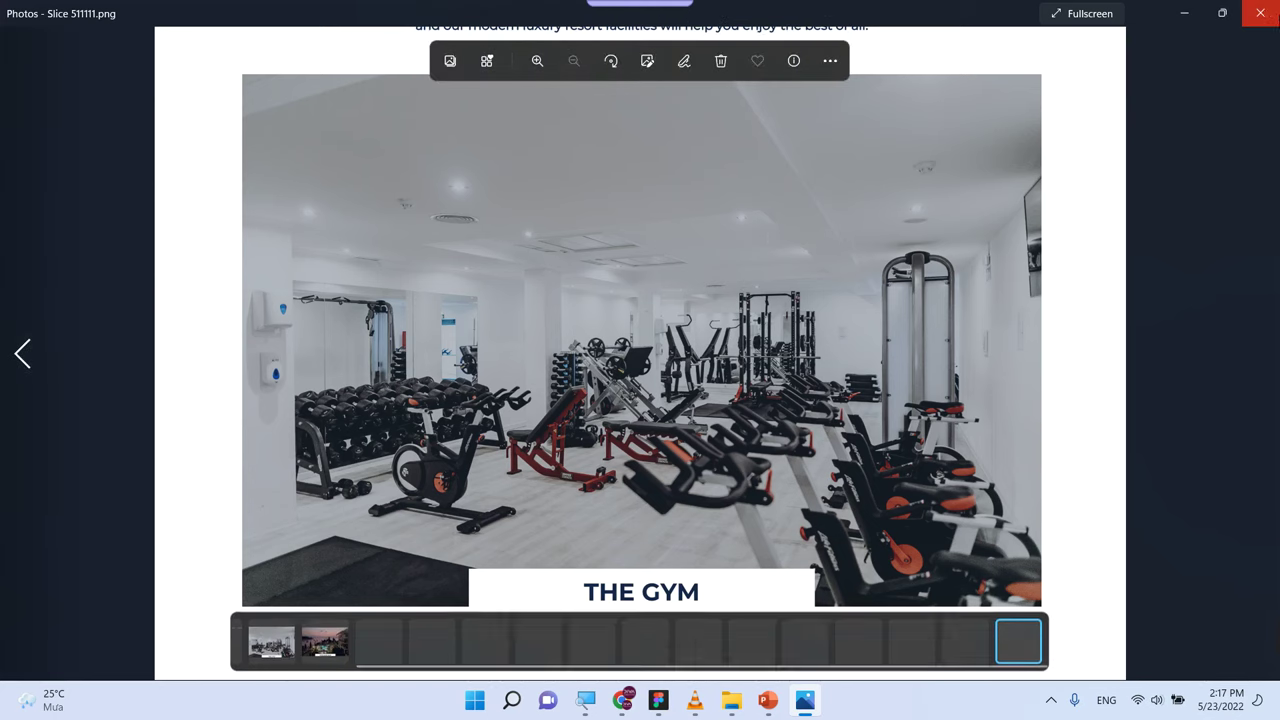
{"action": "left_click", "coordinate": [1258, 12]}
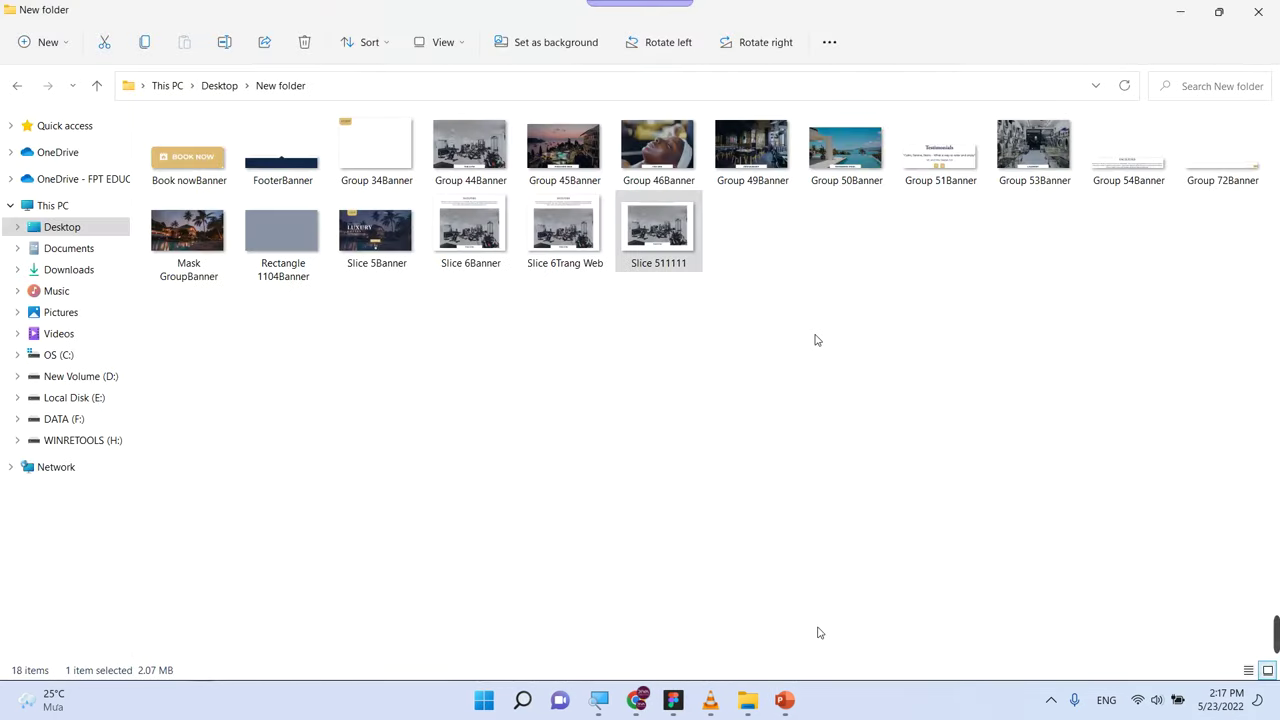
Back in Figma, scroll up and draw Slice 6 over the Facilities hero banner
{"action": "left_click", "coordinate": [676, 703]}
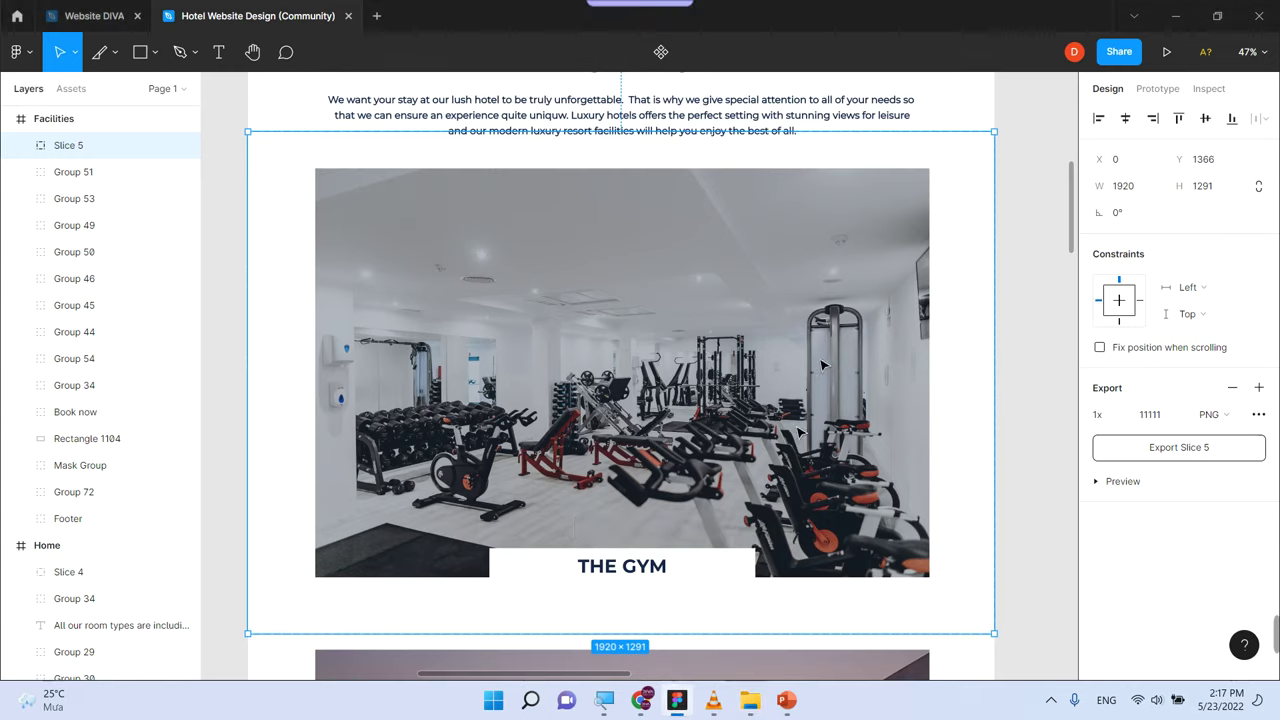
{"action": "scroll", "coordinate": [780, 322], "scroll_direction": "up", "scroll_amount": 3}
{"action": "scroll", "coordinate": [780, 322], "scroll_direction": "up", "scroll_amount": 3}
{"action": "scroll", "coordinate": [770, 320], "scroll_direction": "up", "scroll_amount": 2}
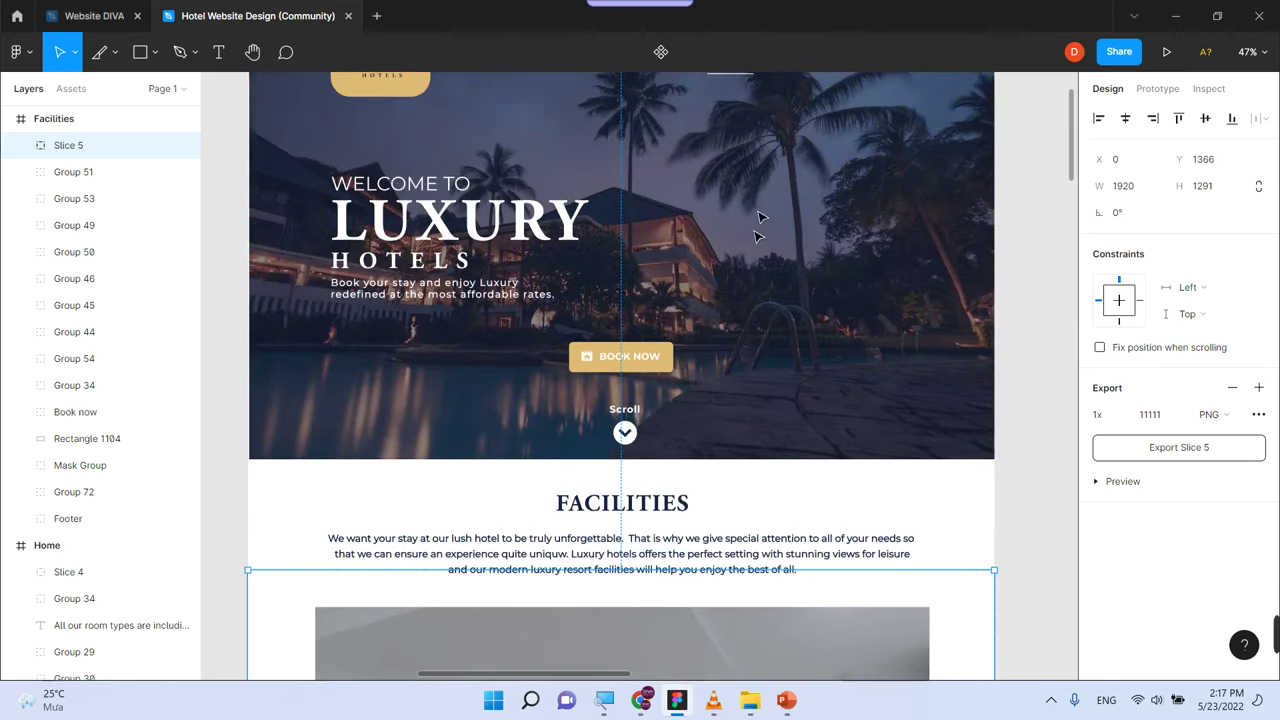
{"action": "scroll", "coordinate": [760, 330], "scroll_direction": "up", "scroll_amount": 1}
{"action": "scroll", "coordinate": [756, 340], "scroll_direction": "up", "scroll_amount": 2}
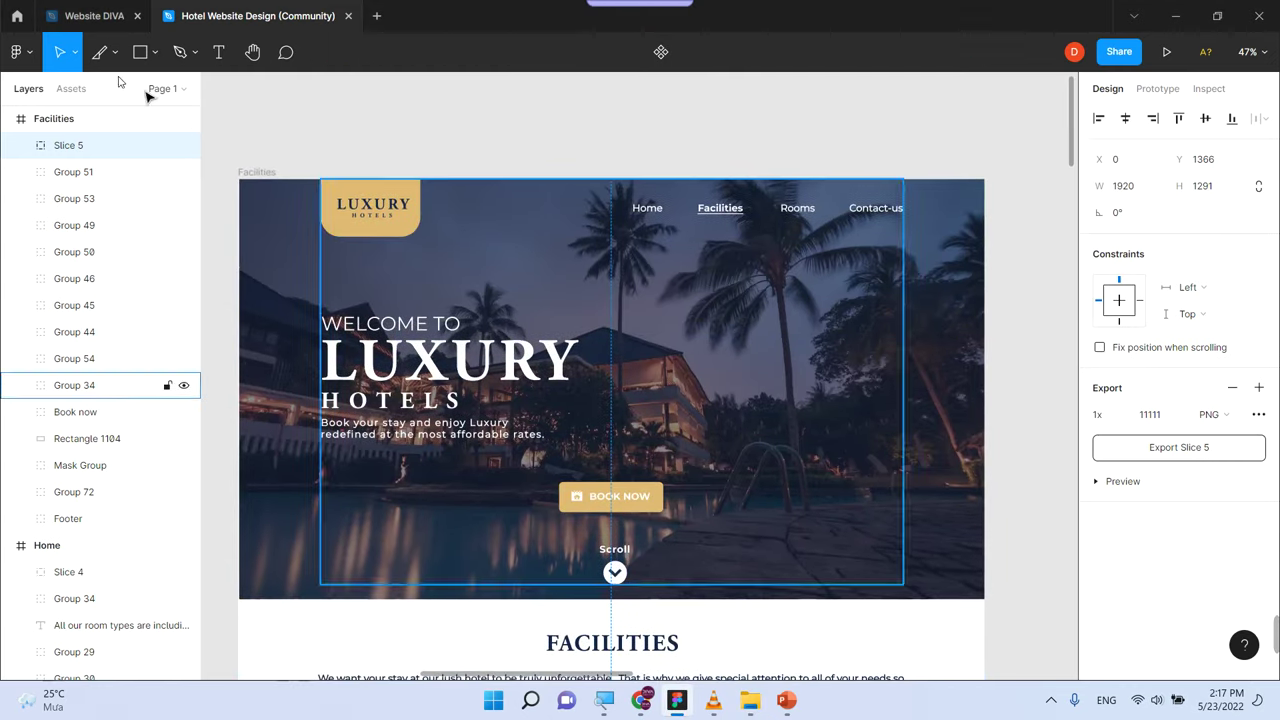
{"action": "left_click", "coordinate": [98, 55]}
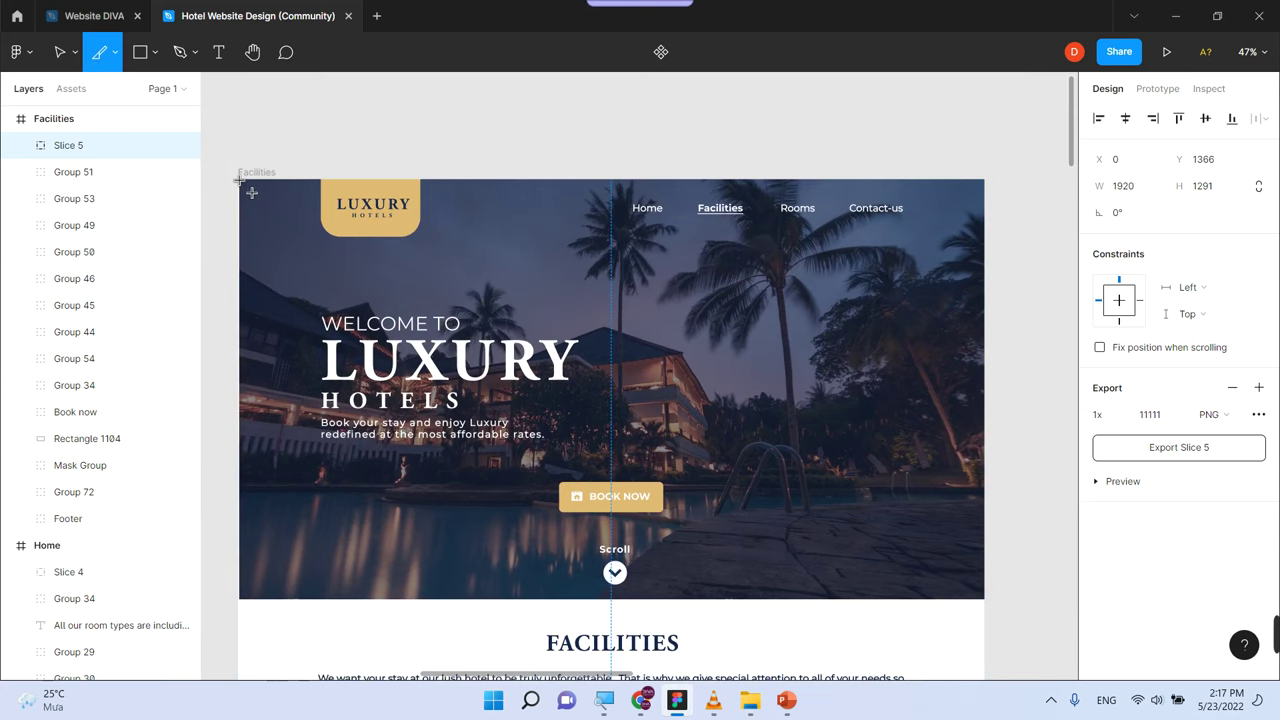
{"action": "left_click_drag", "start_coordinate": [238, 180], "coordinate": [986, 600]}
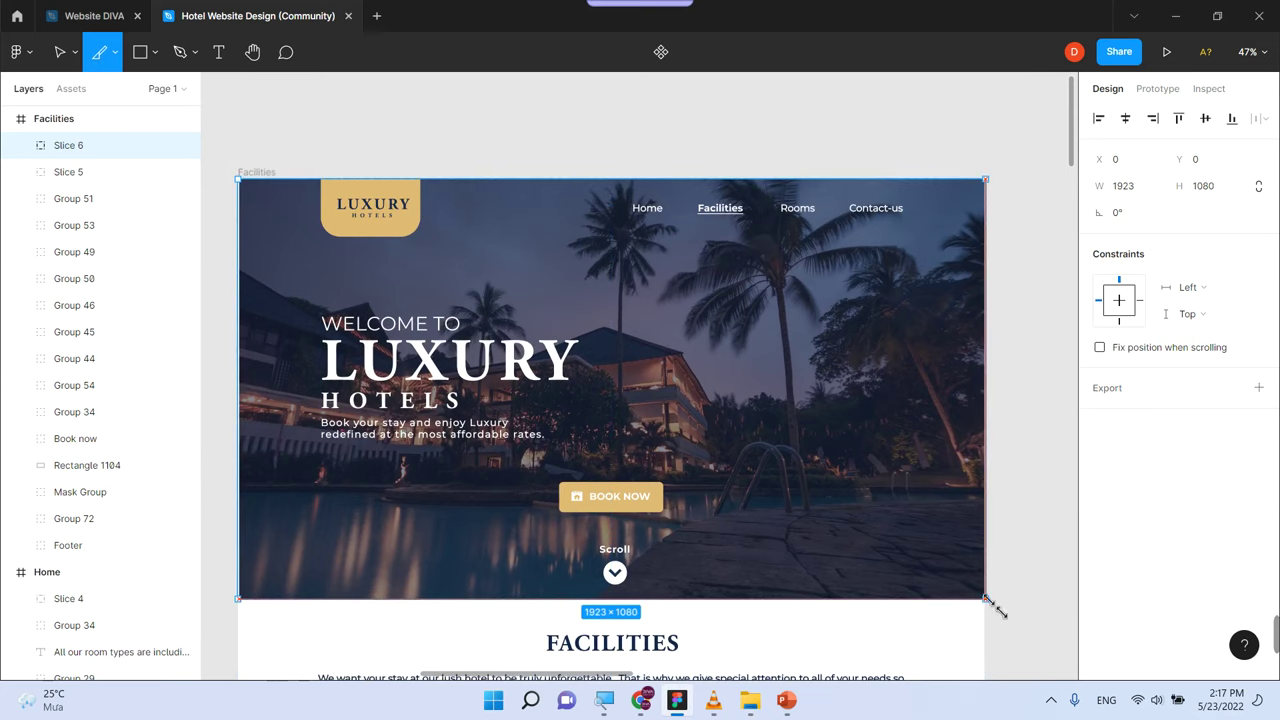
Export Slice 6 as PNG with suffix 2222 into New folder and view that folder
{"action": "left_click", "coordinate": [1258, 387]}
{"action": "left_click", "coordinate": [1258, 416]}
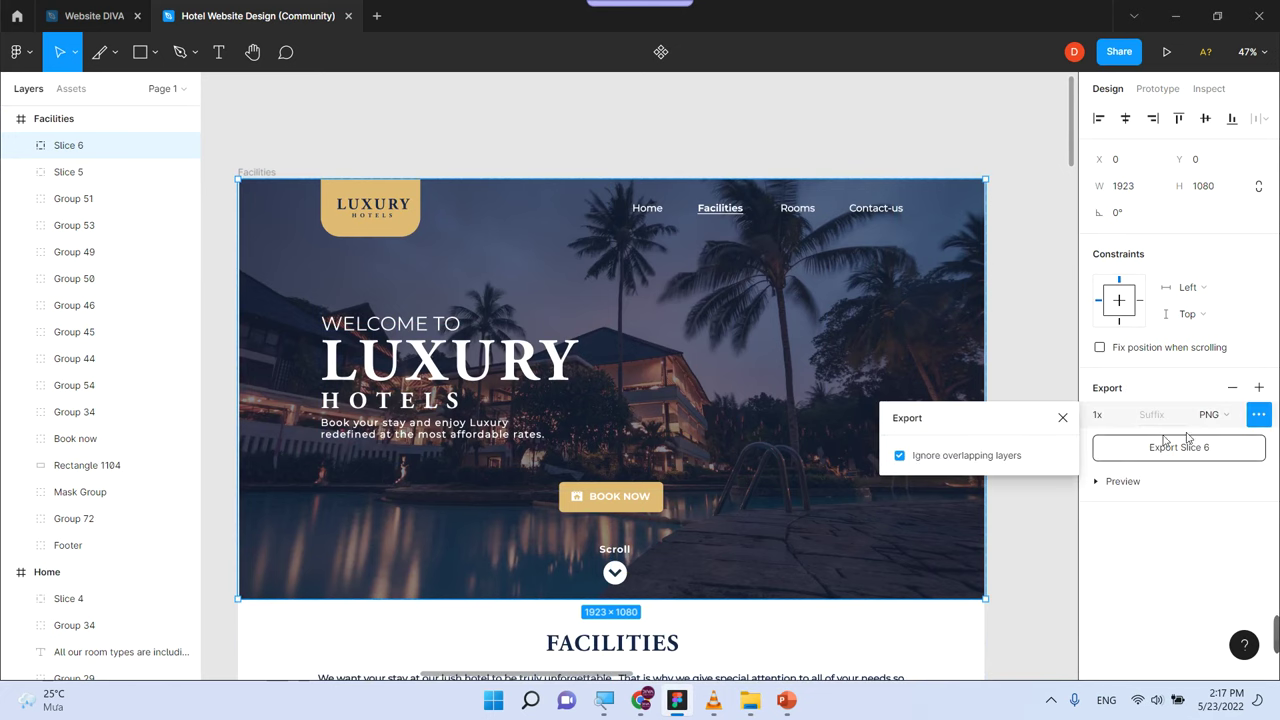
{"action": "left_click", "coordinate": [1157, 422]}
{"action": "type", "text": "22"}
{"action": "left_click", "coordinate": [1155, 448]}
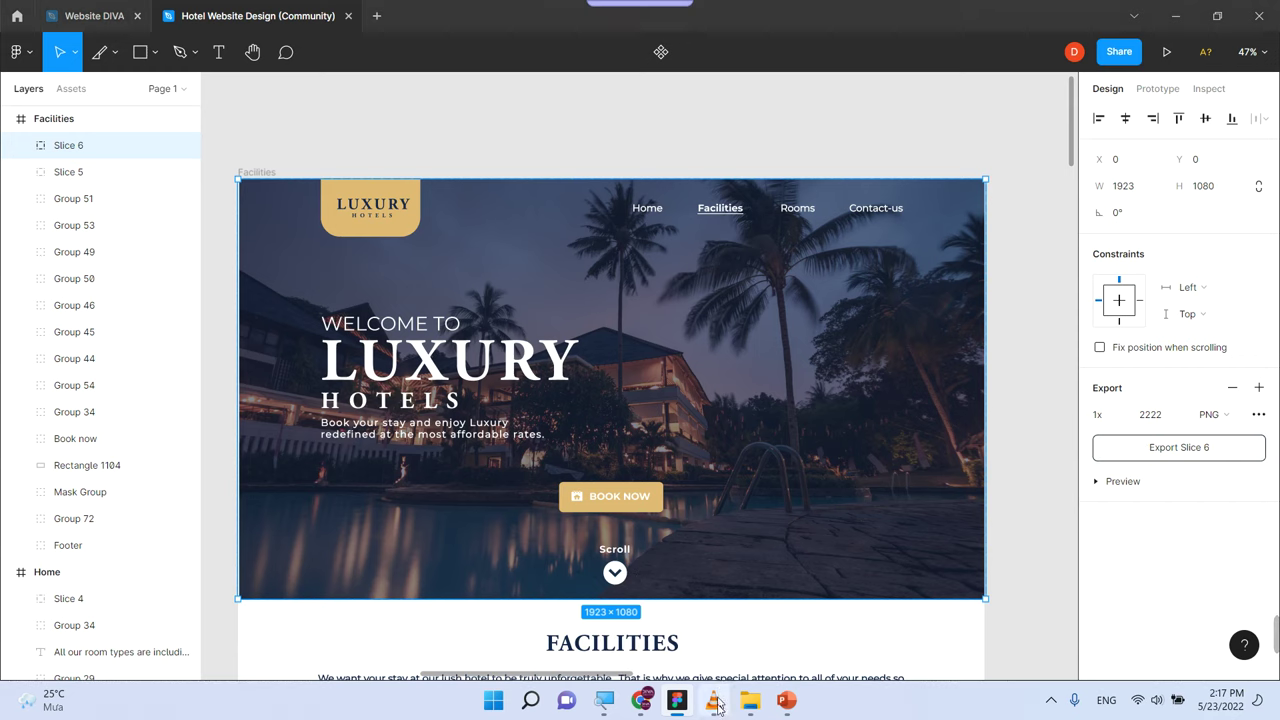
{"action": "left_click", "coordinate": [780, 485]}
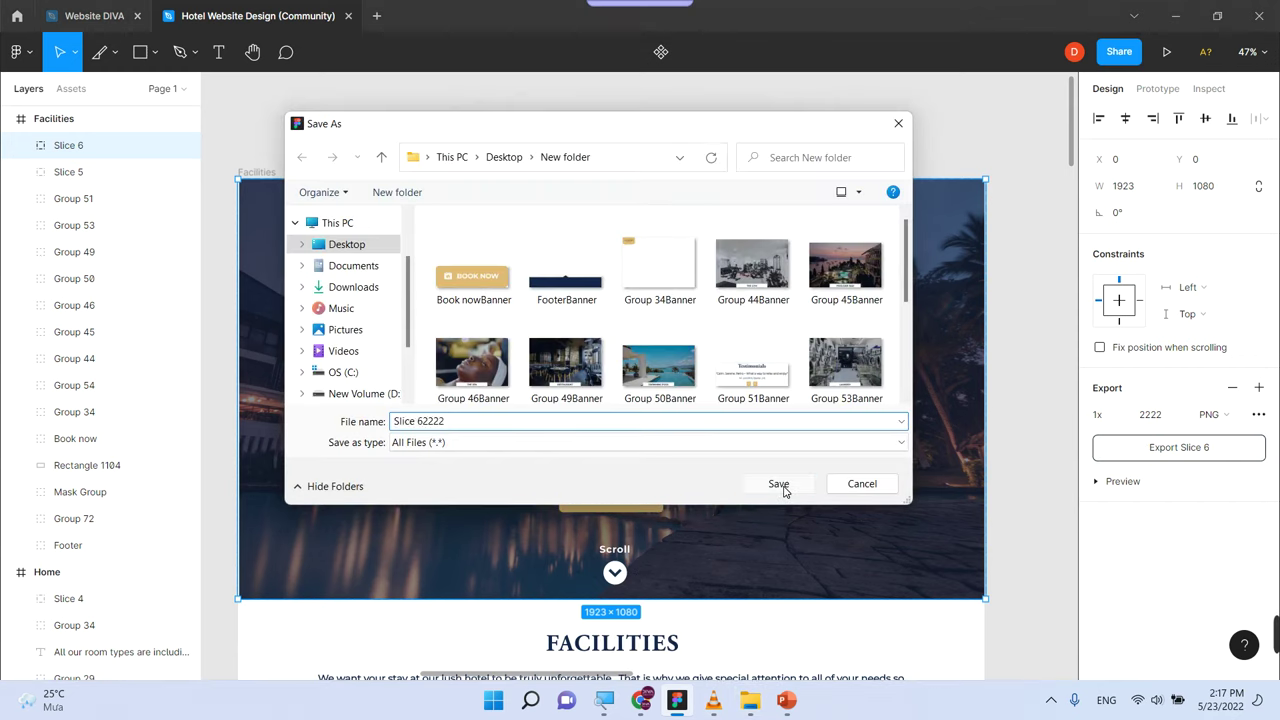
{"action": "left_click", "coordinate": [752, 704]}
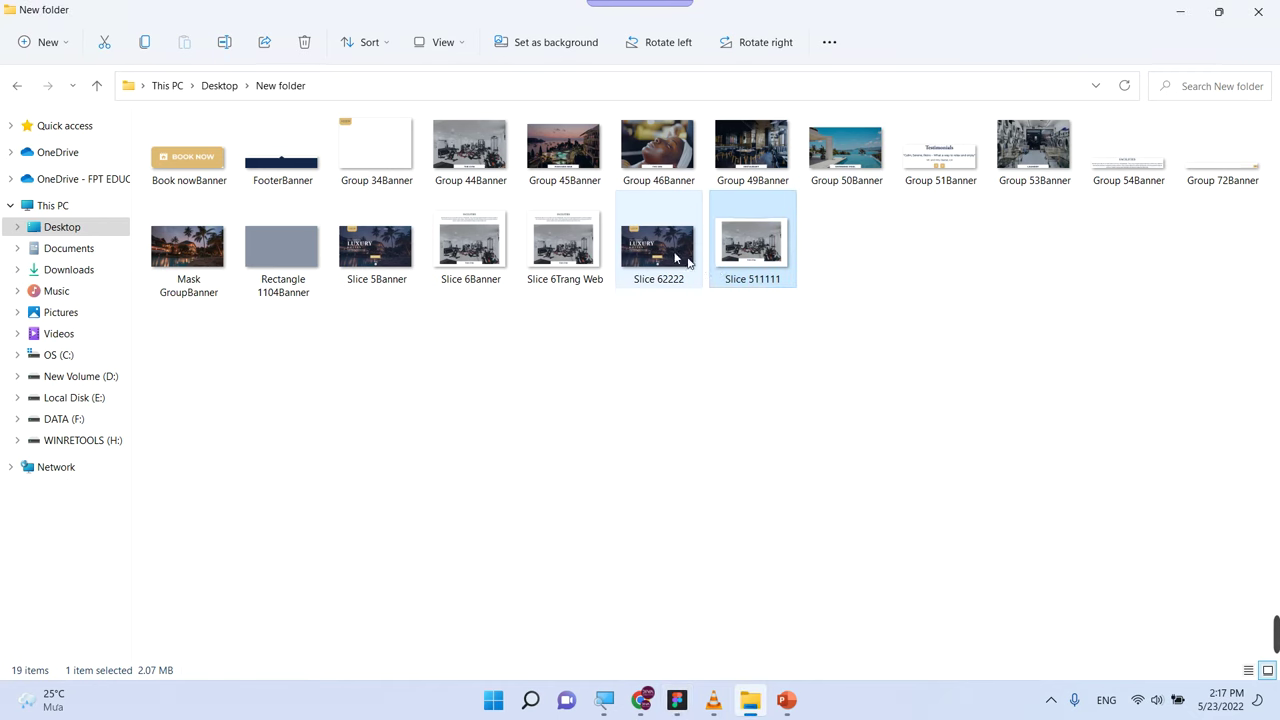
Preview Slice 62222.png in Photos showing the Luxury Hotels hero, then return to Figma
{"action": "double_click", "coordinate": [655, 245]}
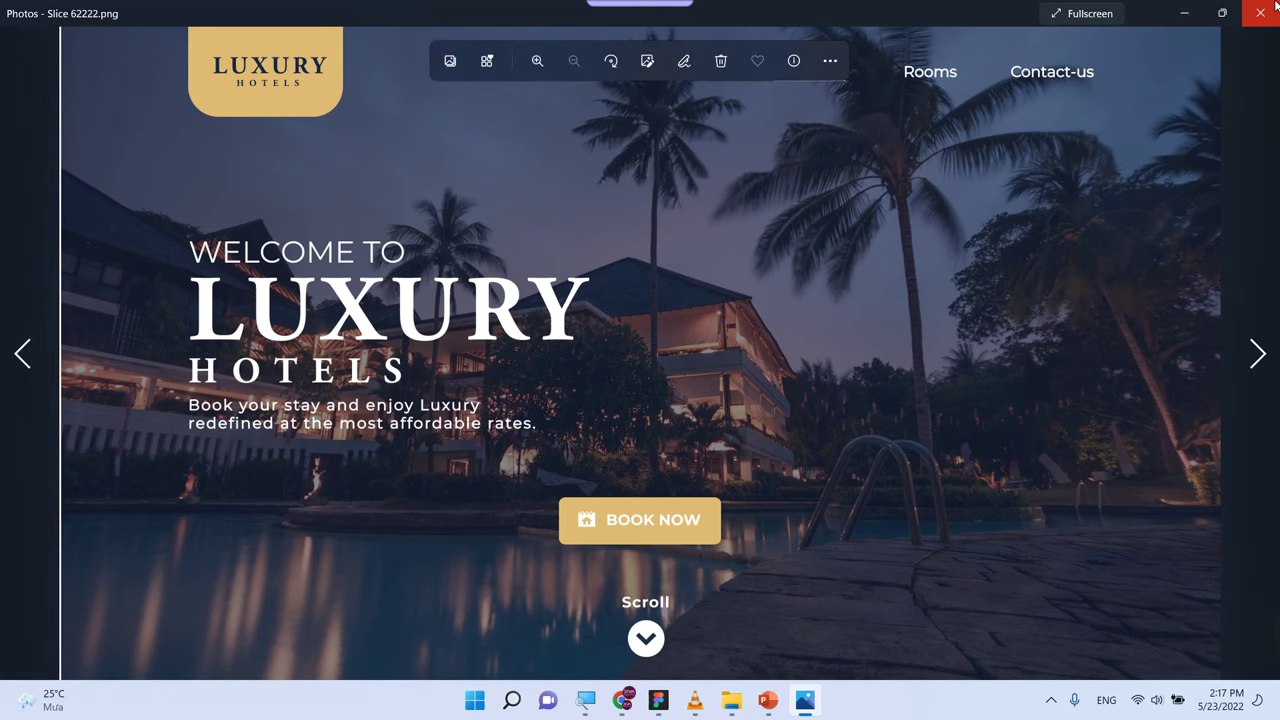
{"action": "key", "text": "alt+F4"}
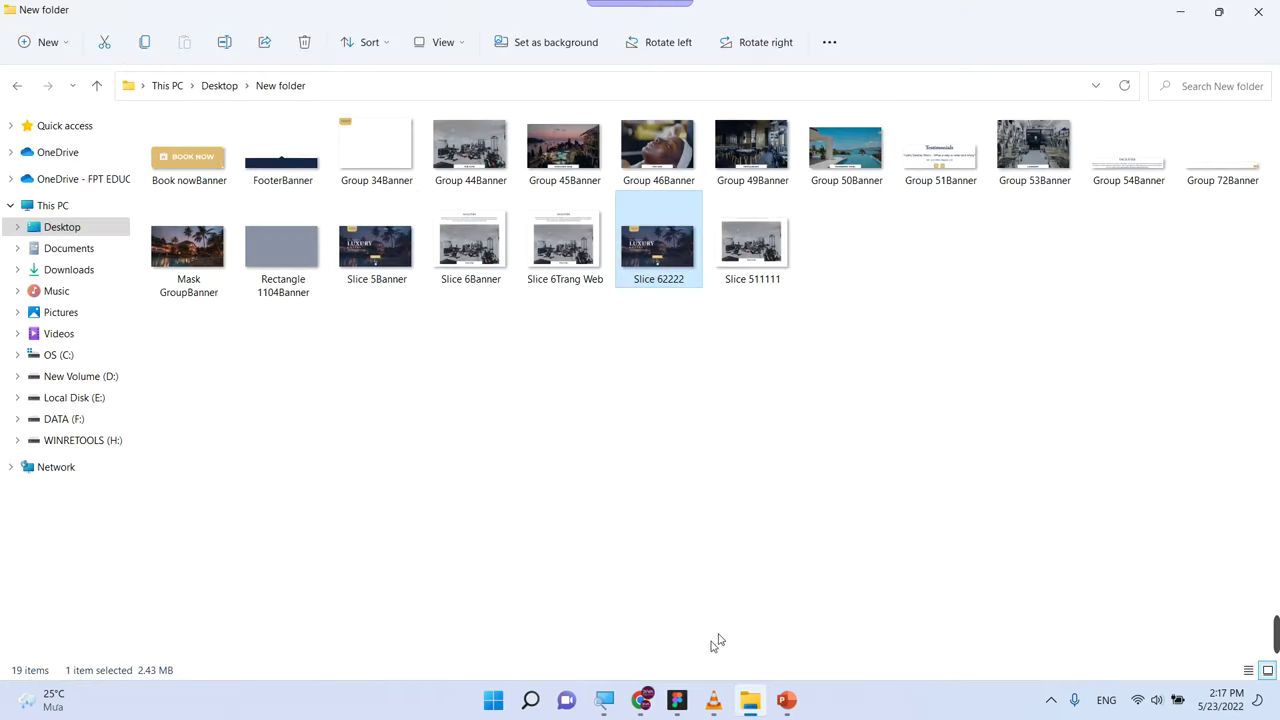
{"action": "left_click", "coordinate": [677, 700]}
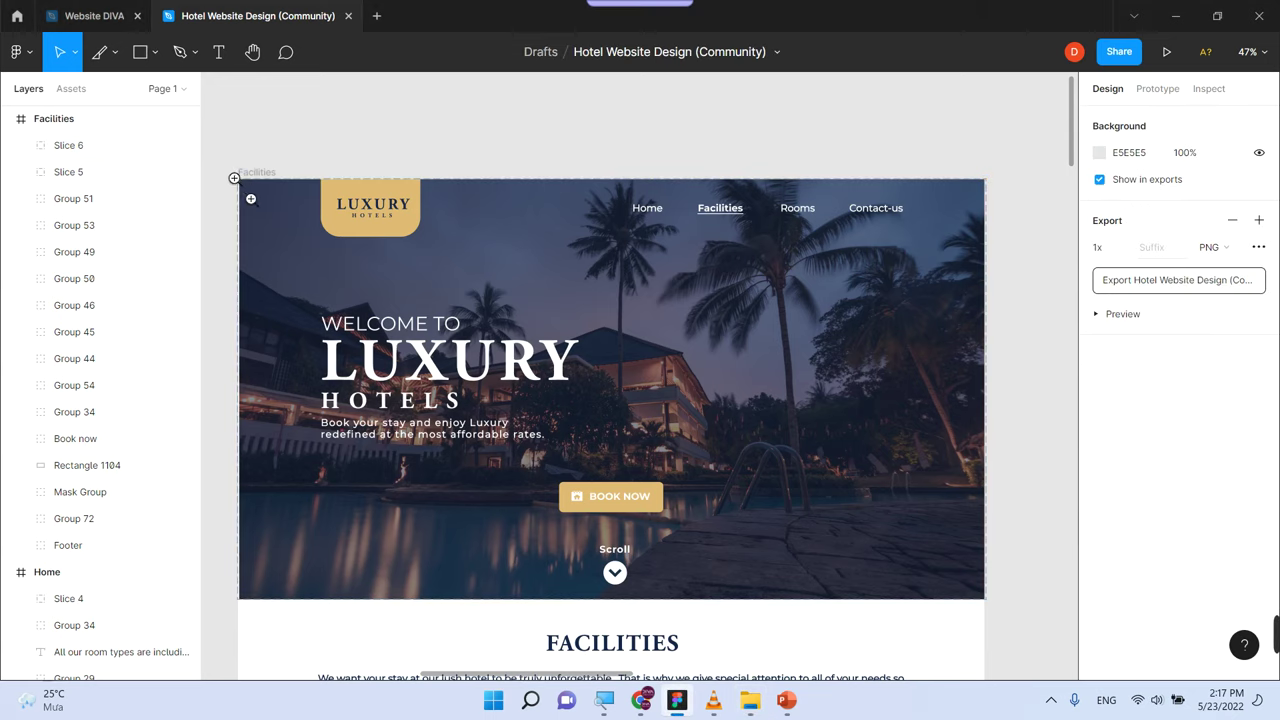
Undo a stray nudge, delete Slice 6, and drag the Facilities background flush with the frame edge
{"action": "scroll", "coordinate": [538, 322], "scroll_direction": "up", "scroll_amount": 10}
{"action": "left_click", "coordinate": [657, 371]}
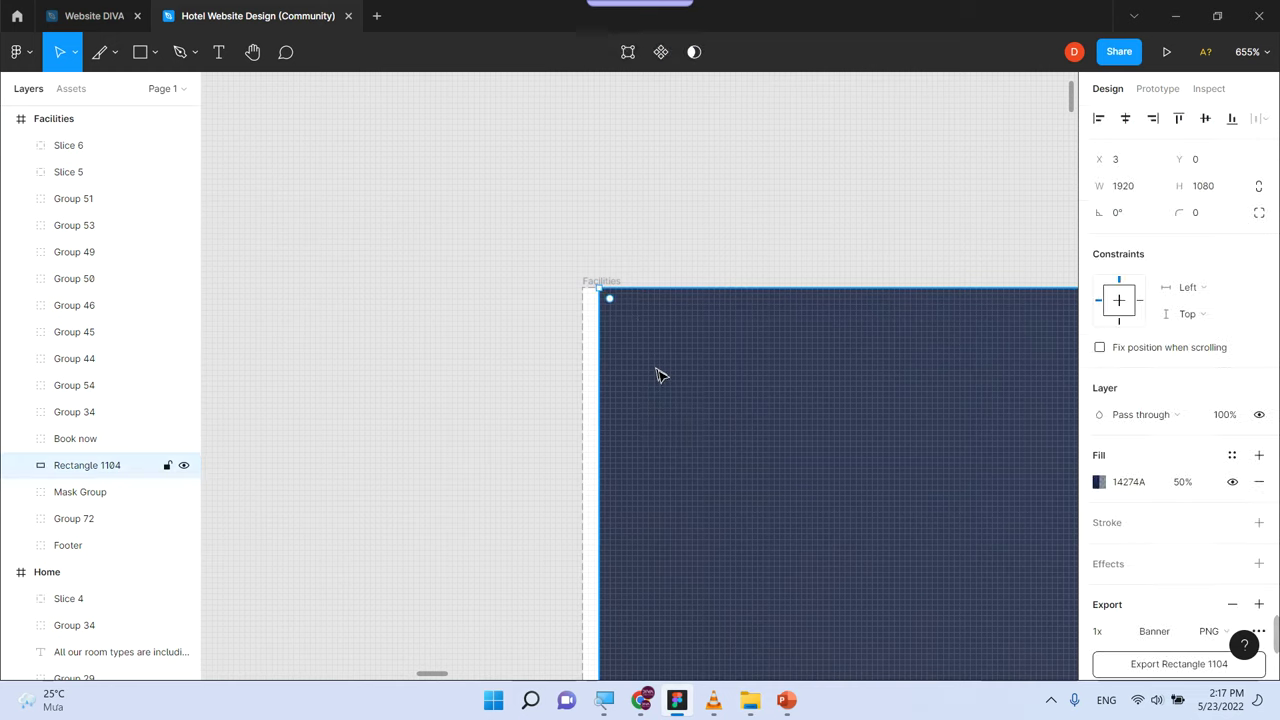
{"action": "left_click_drag", "start_coordinate": [696, 242], "coordinate": [727, 338]}
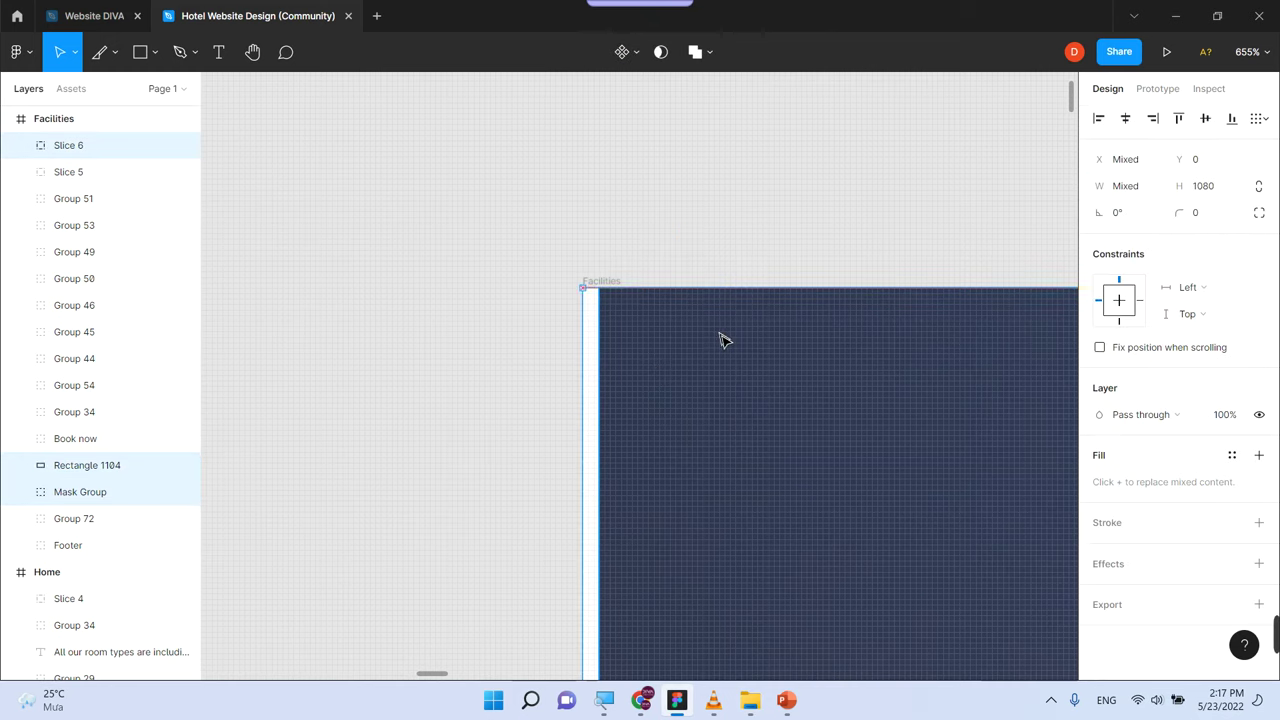
{"action": "key", "text": "Left"}
{"action": "key", "text": "Left"}
{"action": "key", "text": "ctrl+z"}
{"action": "key", "text": "ctrl+z"}
{"action": "key", "text": "Escape"}
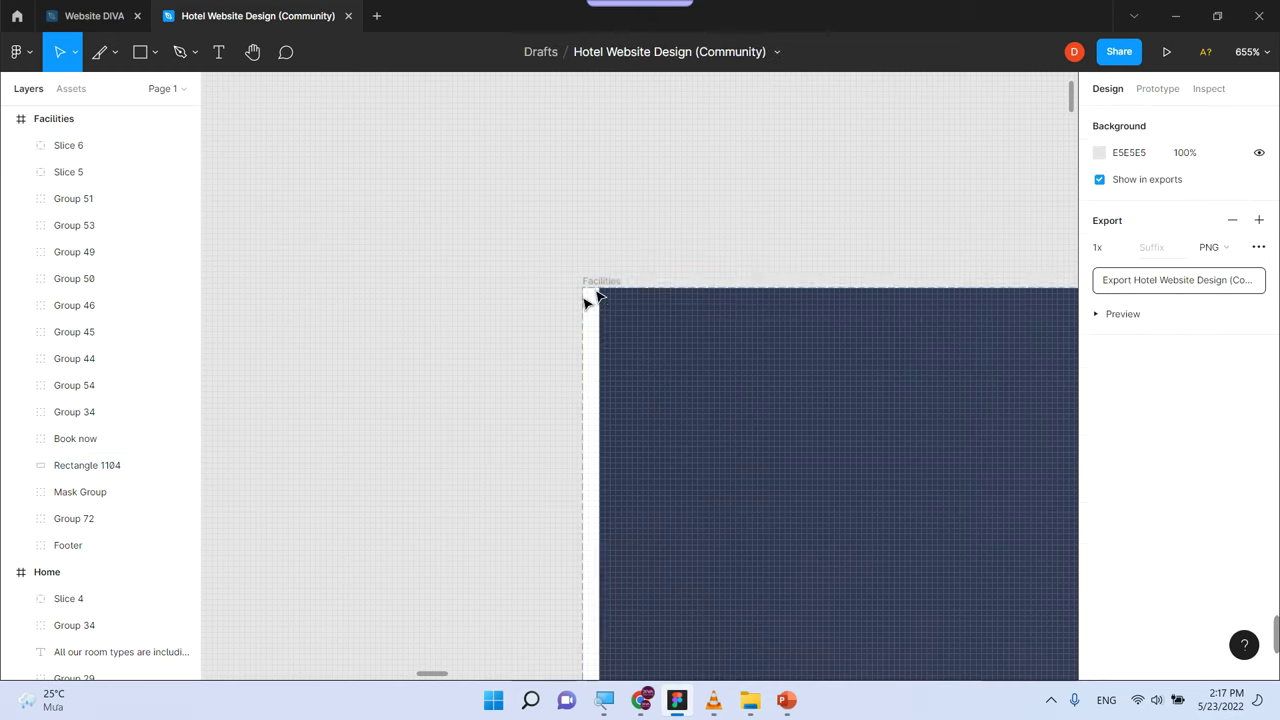
{"action": "left_click", "coordinate": [587, 349]}
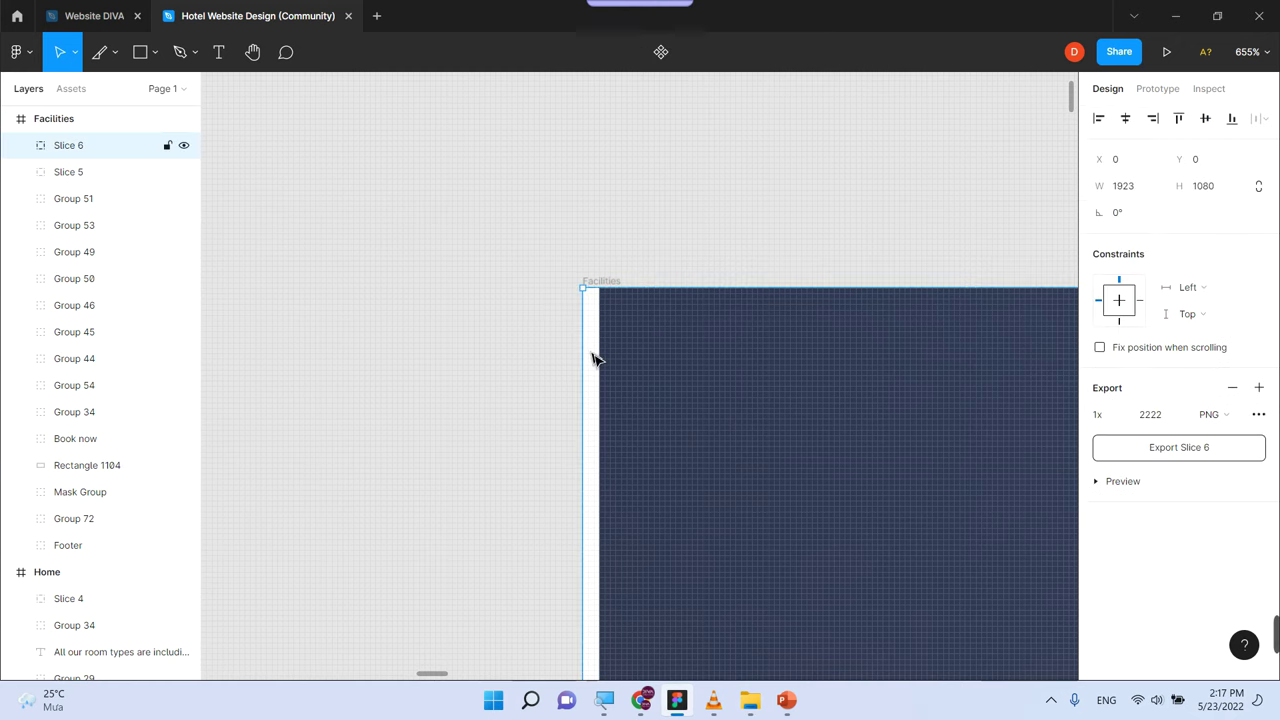
{"action": "key", "text": "Delete"}
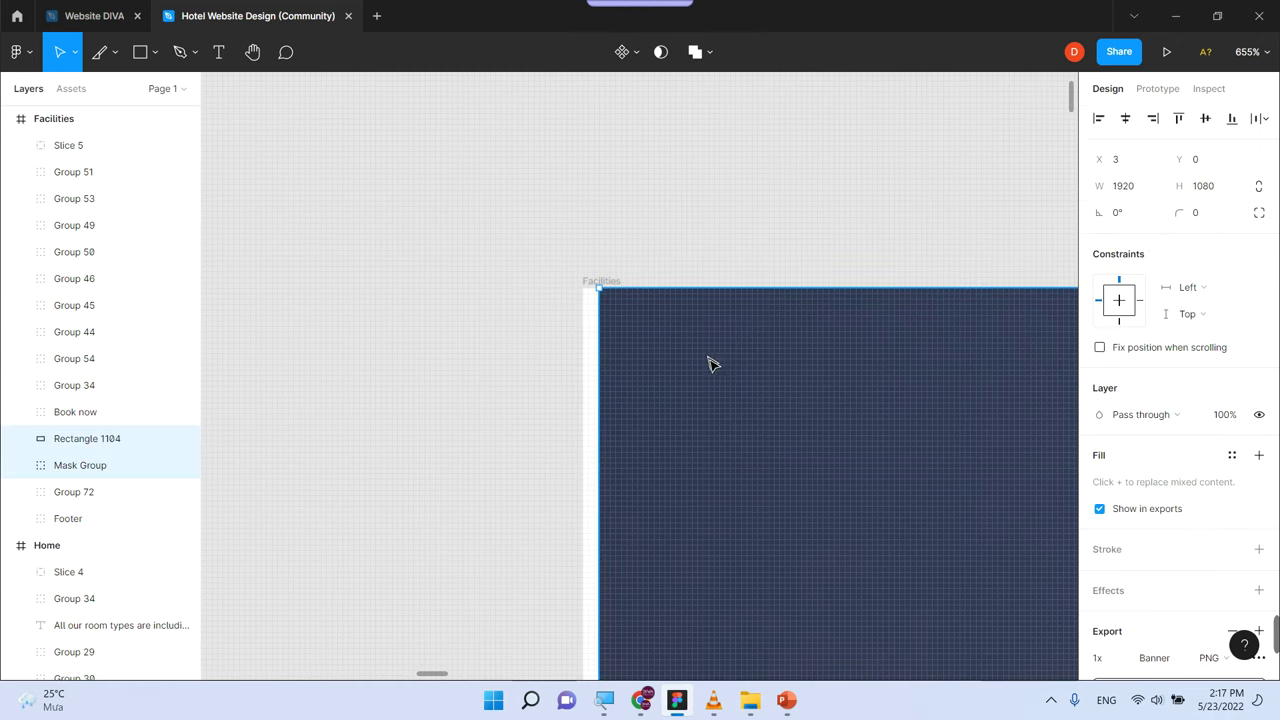
{"action": "left_click_drag", "start_coordinate": [710, 362], "coordinate": [697, 364]}
{"action": "left_click", "coordinate": [748, 228]}
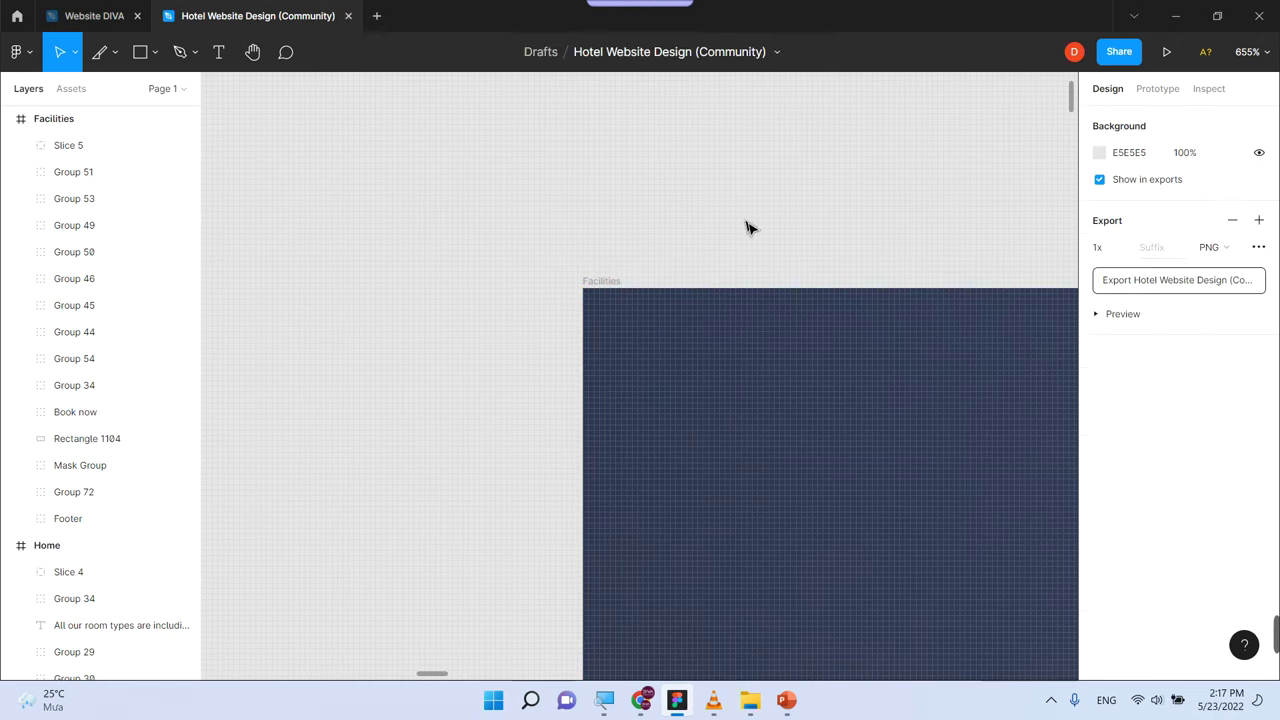
Review the PowerPoint Tổng kết summary slide, then return to the Hotel Website Design file
{"action": "left_click", "coordinate": [786, 700]}
{"action": "left_click", "coordinate": [117, 644]}
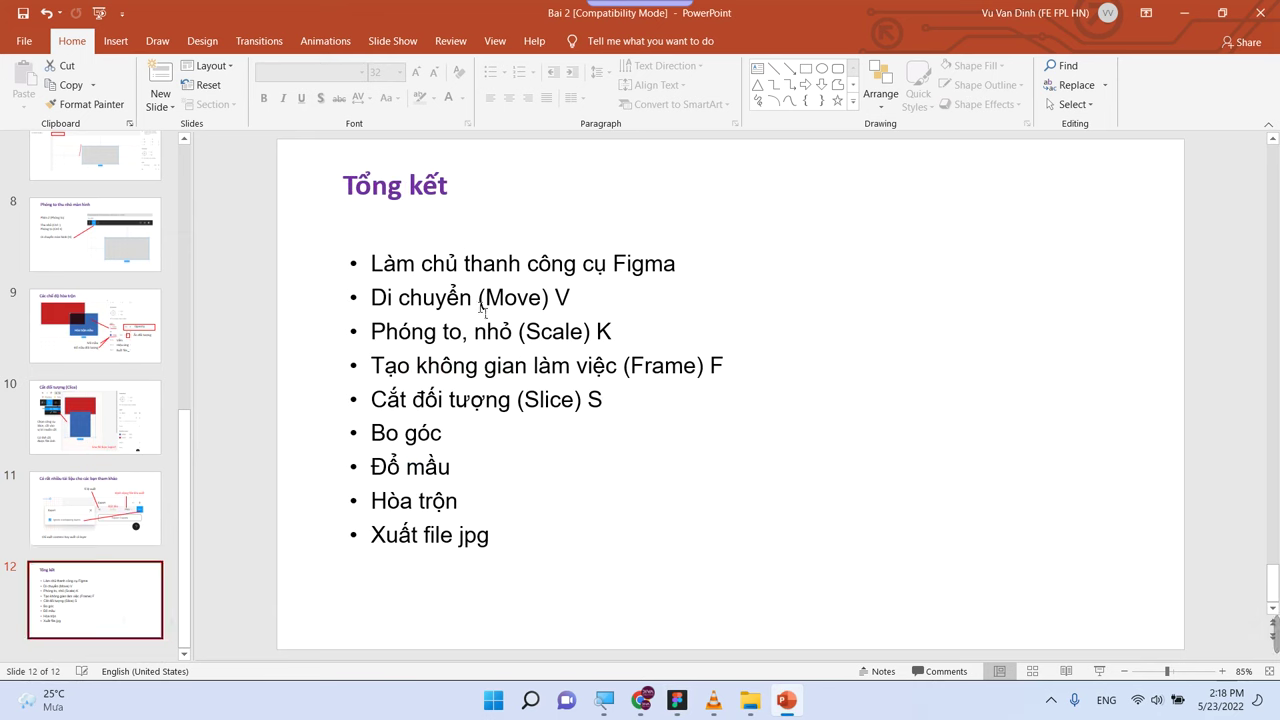
{"action": "double_click", "coordinate": [397, 264]}
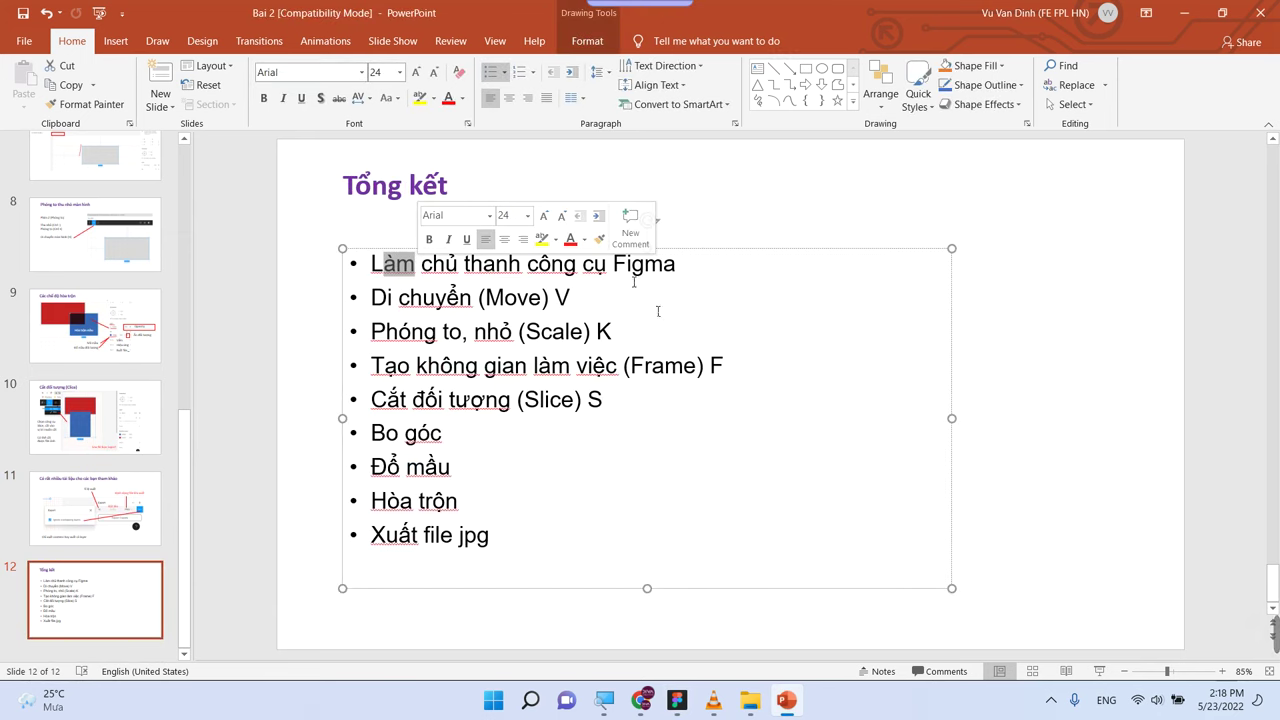
{"action": "left_click", "coordinate": [677, 700]}
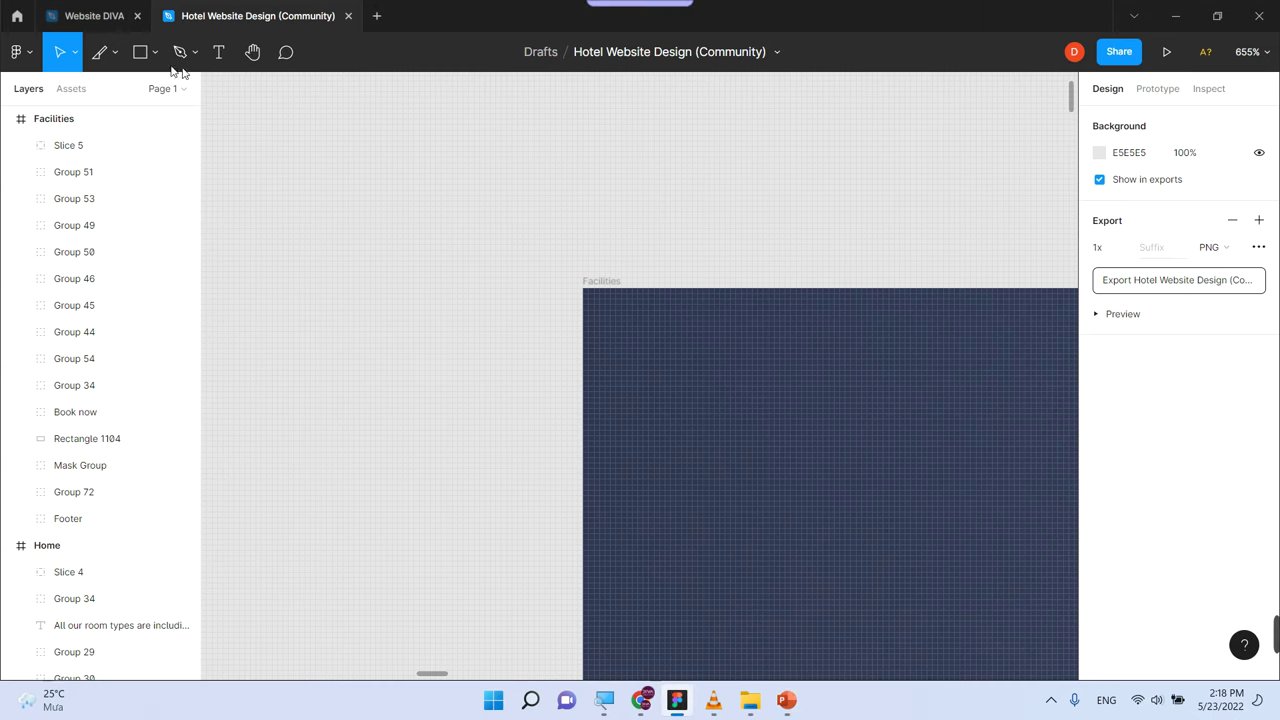
Inspect the Move/Scale and Frame/Slice tool dropdowns, then bring up the Tổng kết slide
{"action": "left_click", "coordinate": [74, 50]}
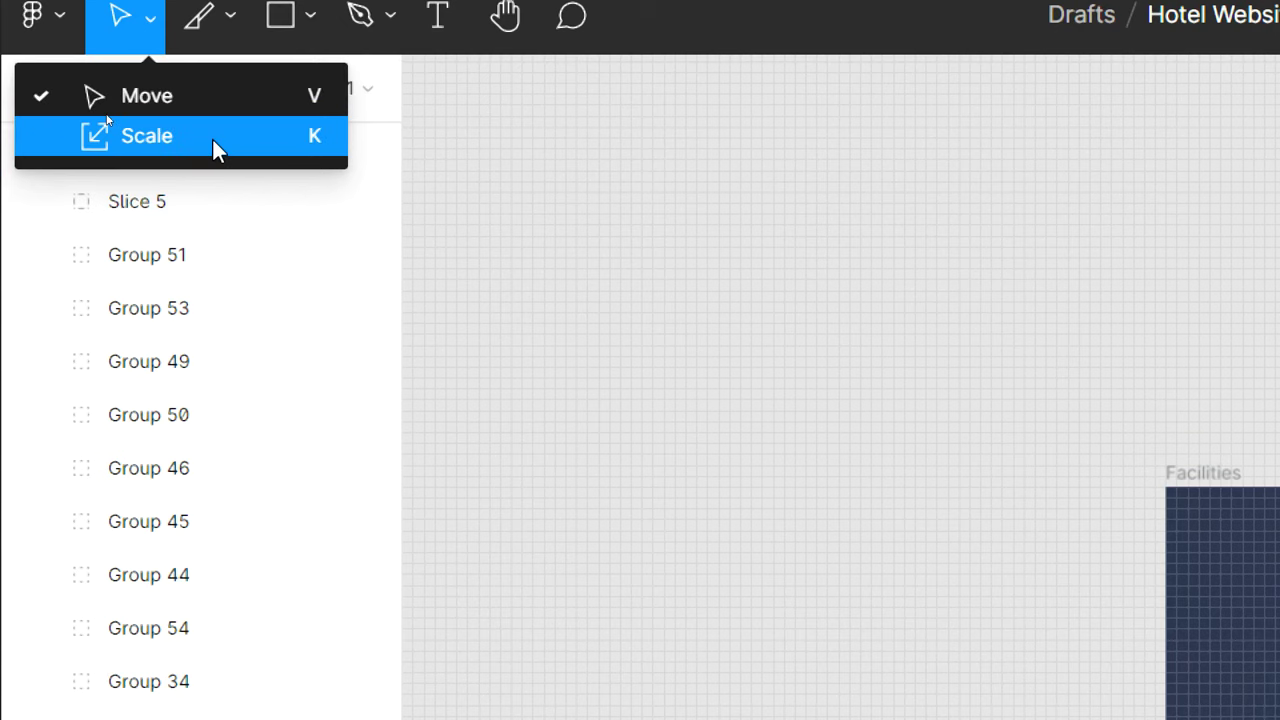
{"action": "left_click", "coordinate": [230, 22]}
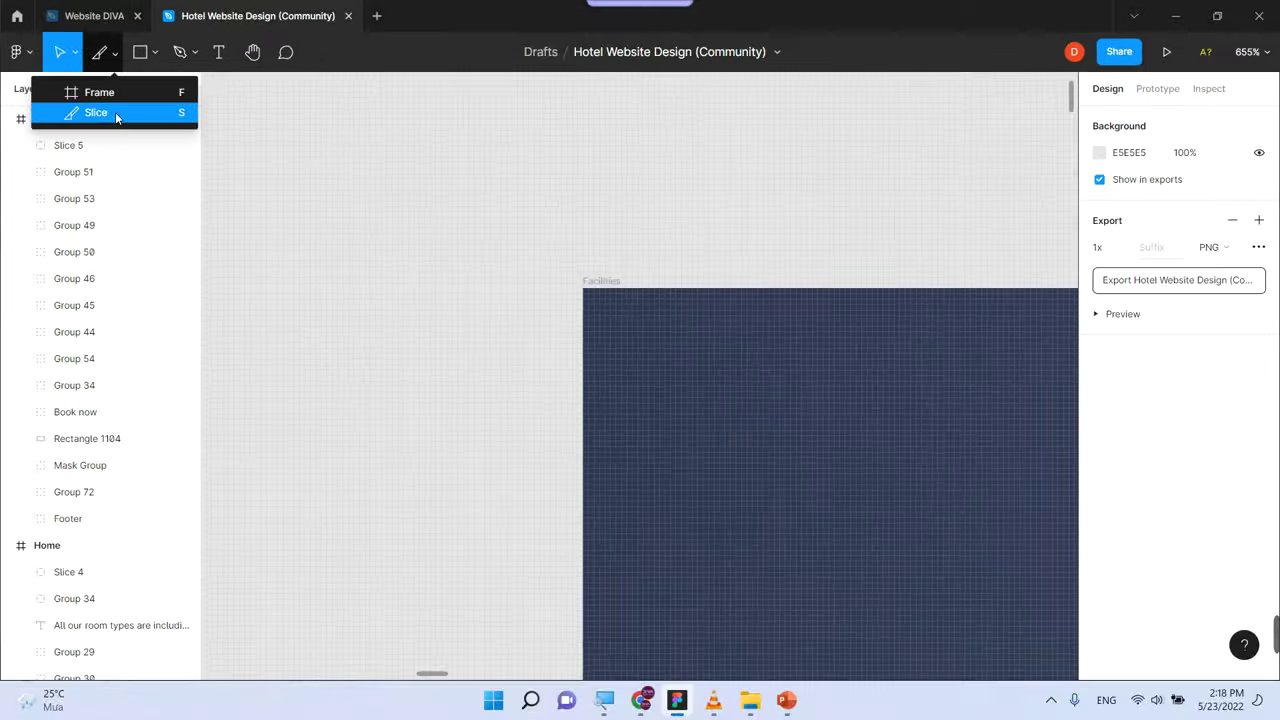
{"action": "left_click", "coordinate": [786, 700]}
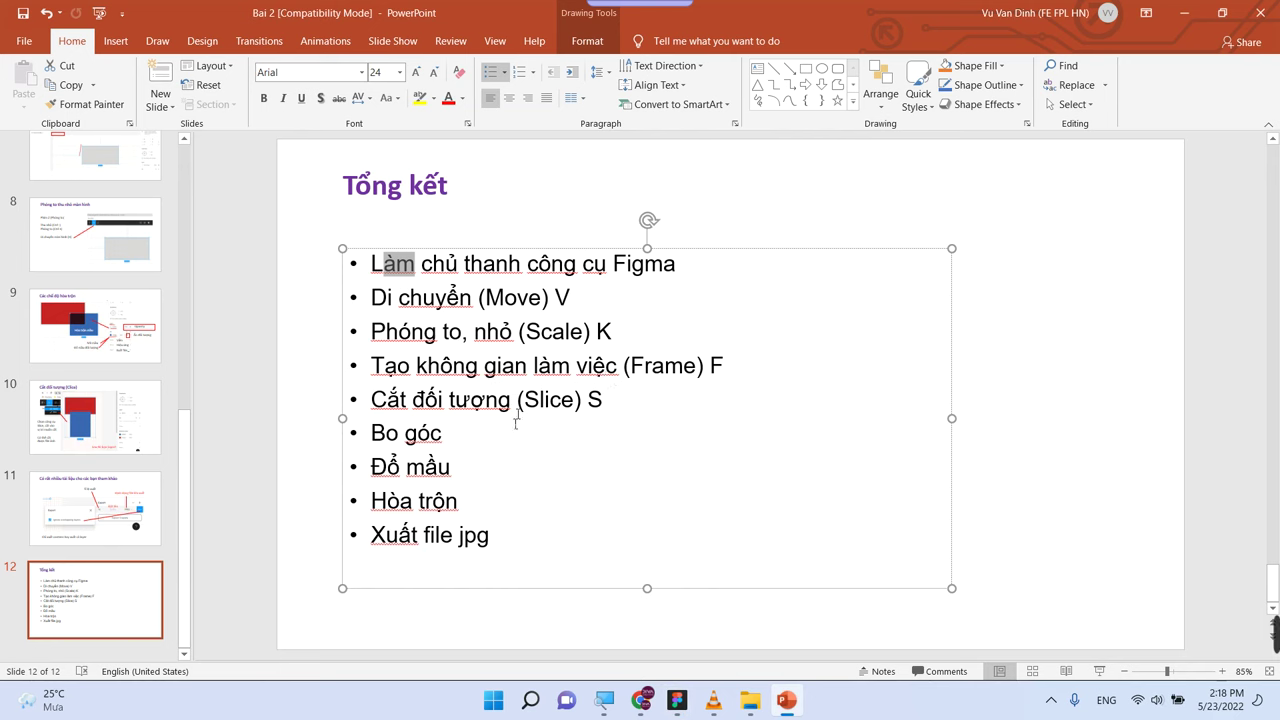
Set the Figma tool to Frame and browse the Paper and Presentation size presets
{"action": "left_click", "coordinate": [677, 700]}
{"action": "left_click", "coordinate": [117, 52]}
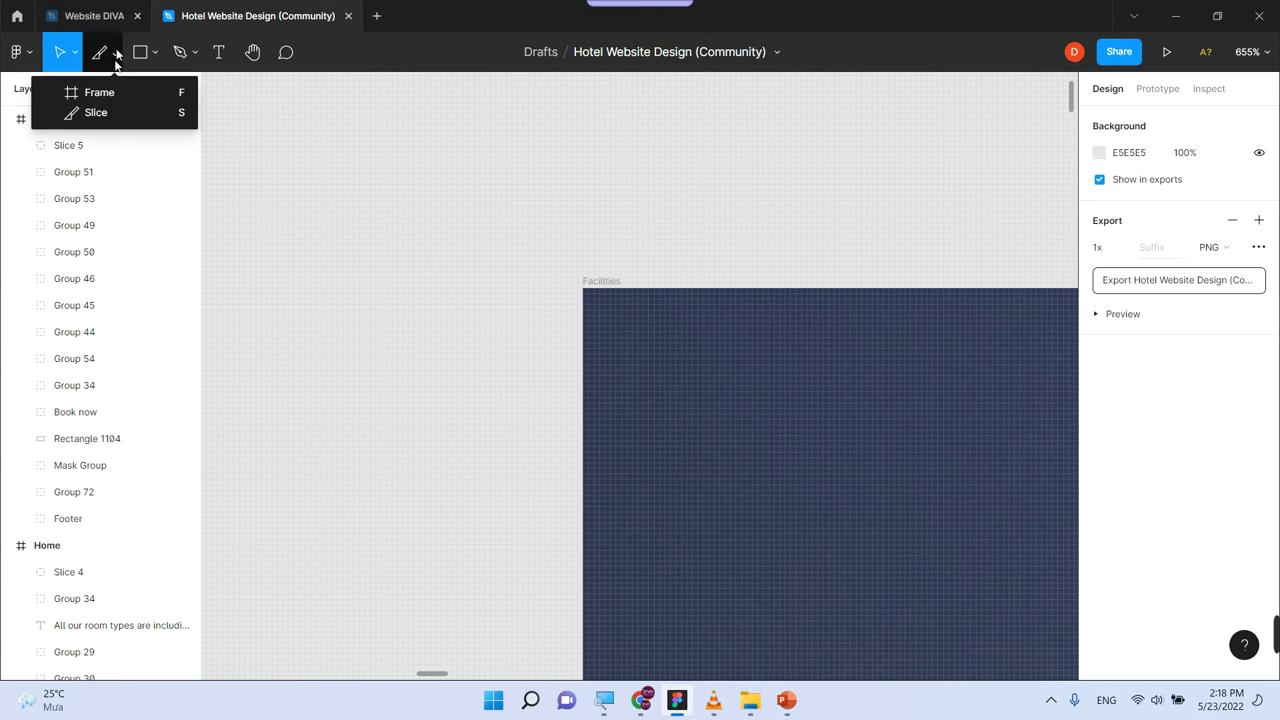
{"action": "left_click", "coordinate": [117, 91]}
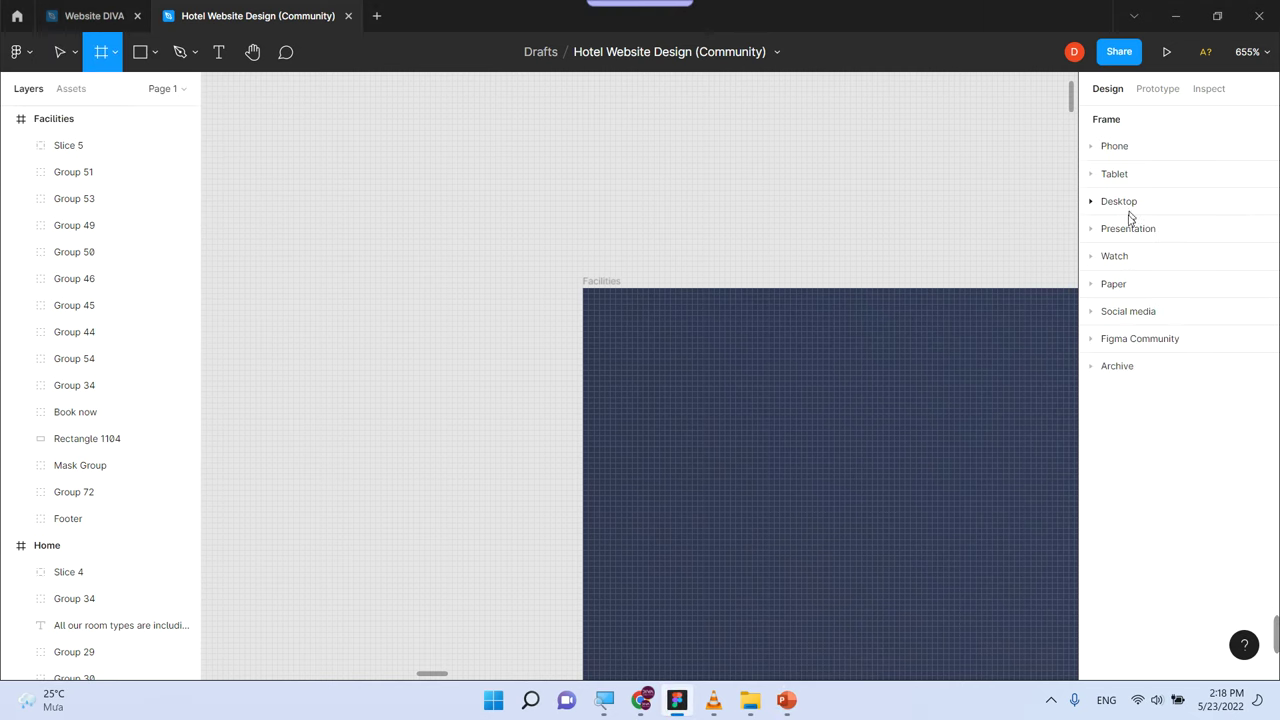
{"action": "left_click", "coordinate": [1096, 288]}
{"action": "left_click", "coordinate": [1094, 285]}
{"action": "left_click", "coordinate": [1094, 229]}
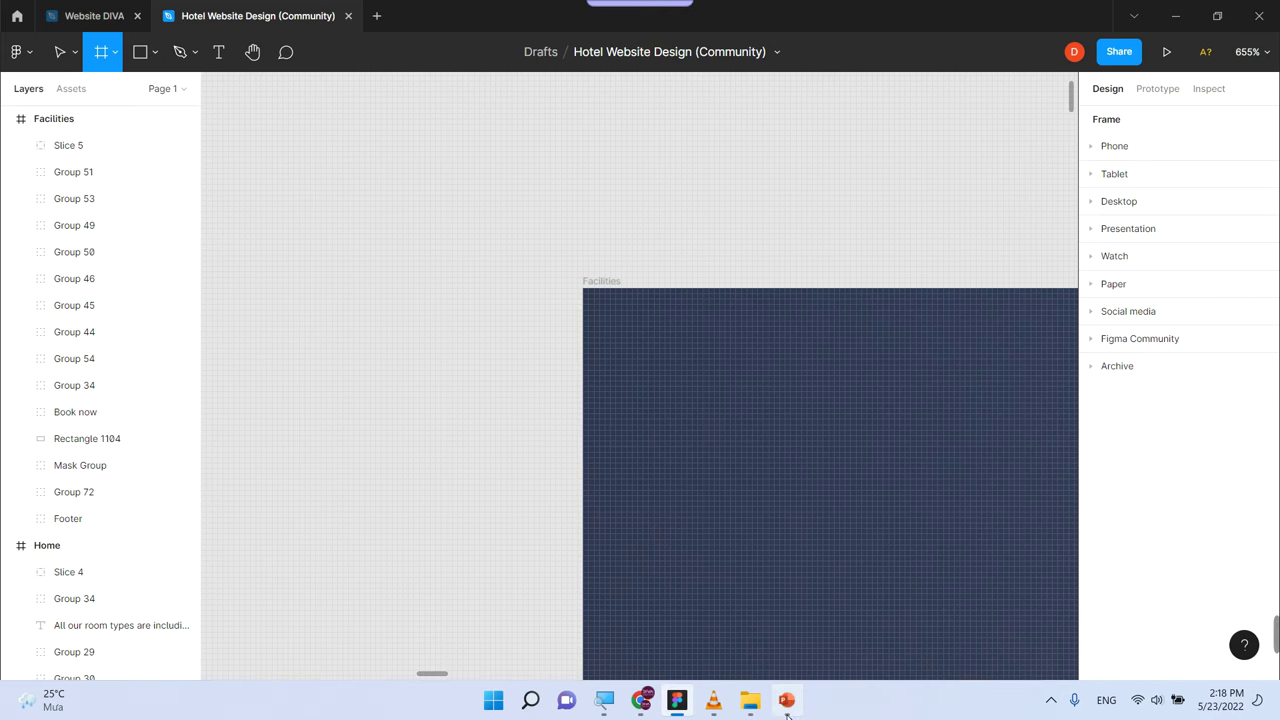
Highlight the 'Bo góc' bullet on the PowerPoint 'Tổng kết' slide, then return to Figma
{"action": "left_click", "coordinate": [787, 700]}
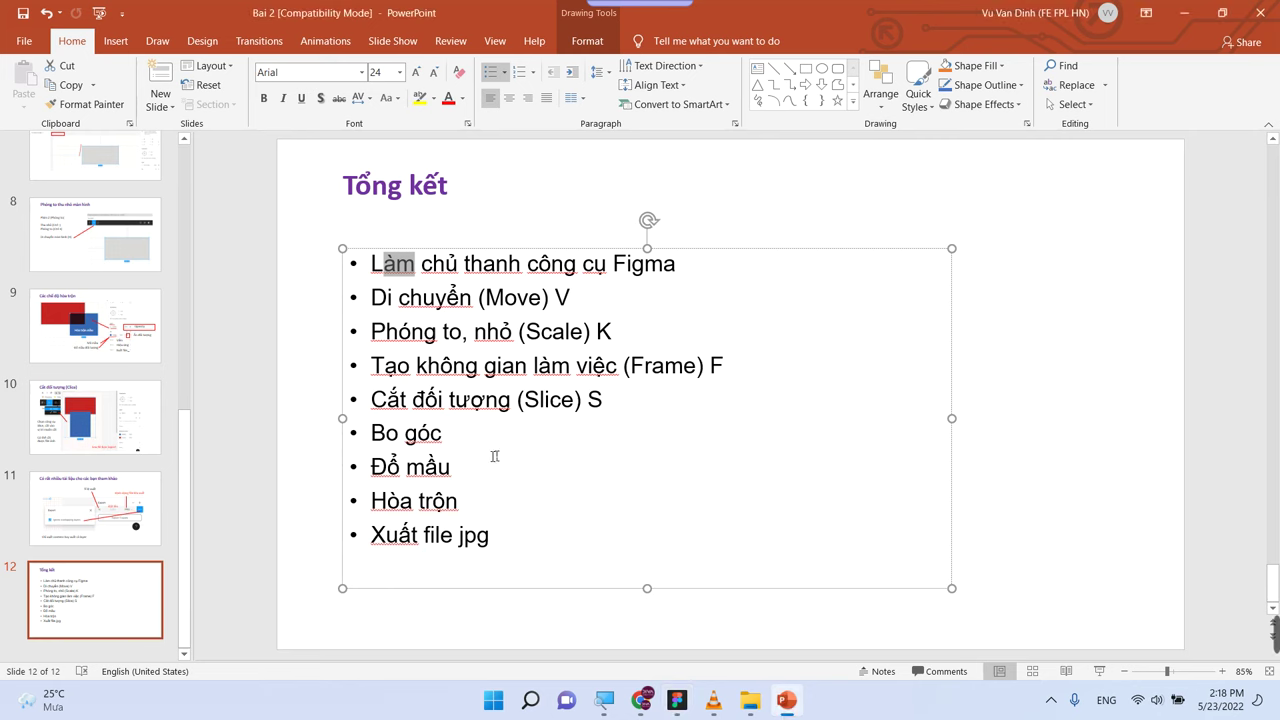
{"action": "double_click", "coordinate": [377, 432]}
{"action": "left_click", "coordinate": [401, 468]}
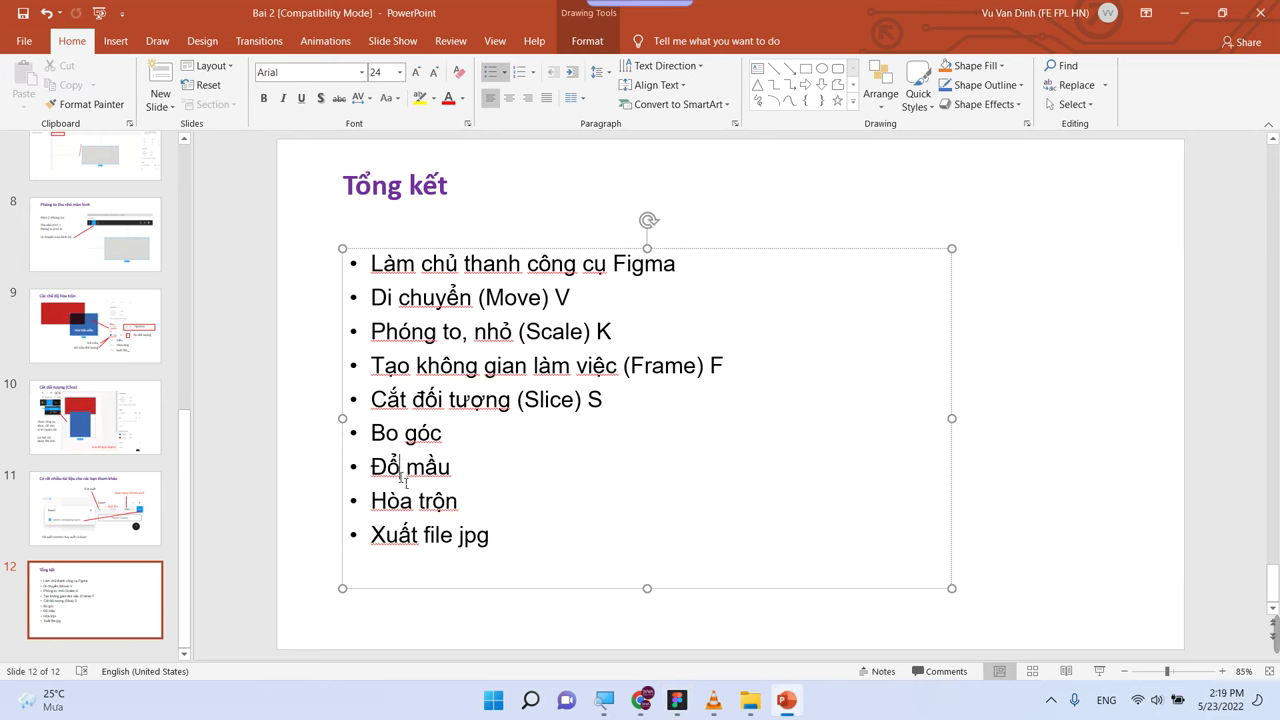
{"action": "left_click", "coordinate": [676, 700]}
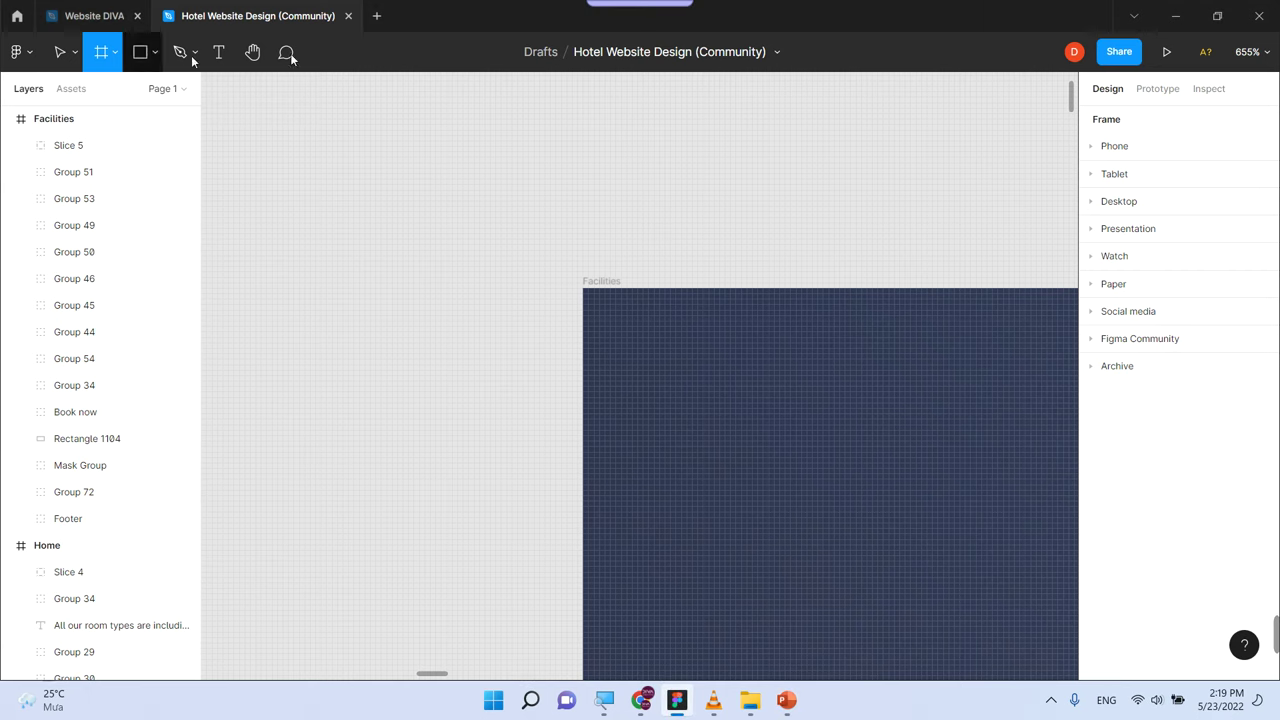
Fill Rectangle 2 in Website DIVA with red EF1D1D, then bring up the Diva Creative YouTube channel
{"action": "left_click", "coordinate": [106, 15]}
{"action": "left_click", "coordinate": [608, 408]}
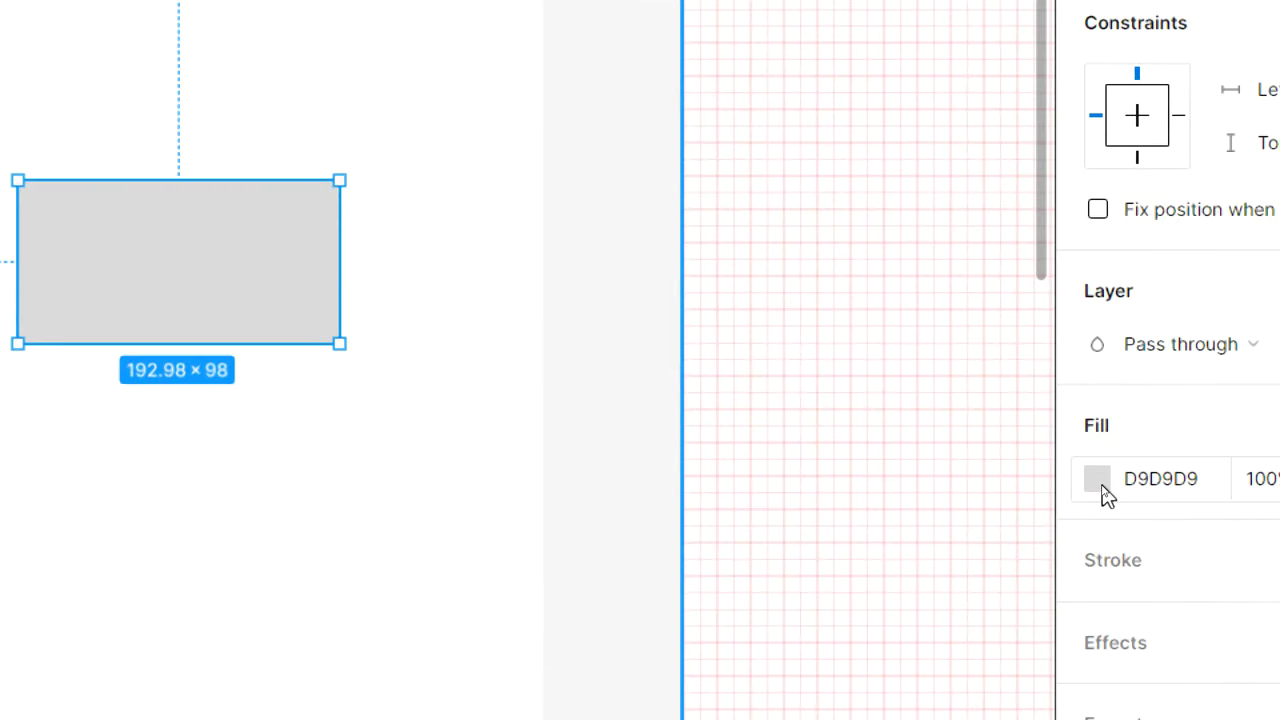
{"action": "left_click", "coordinate": [1097, 479]}
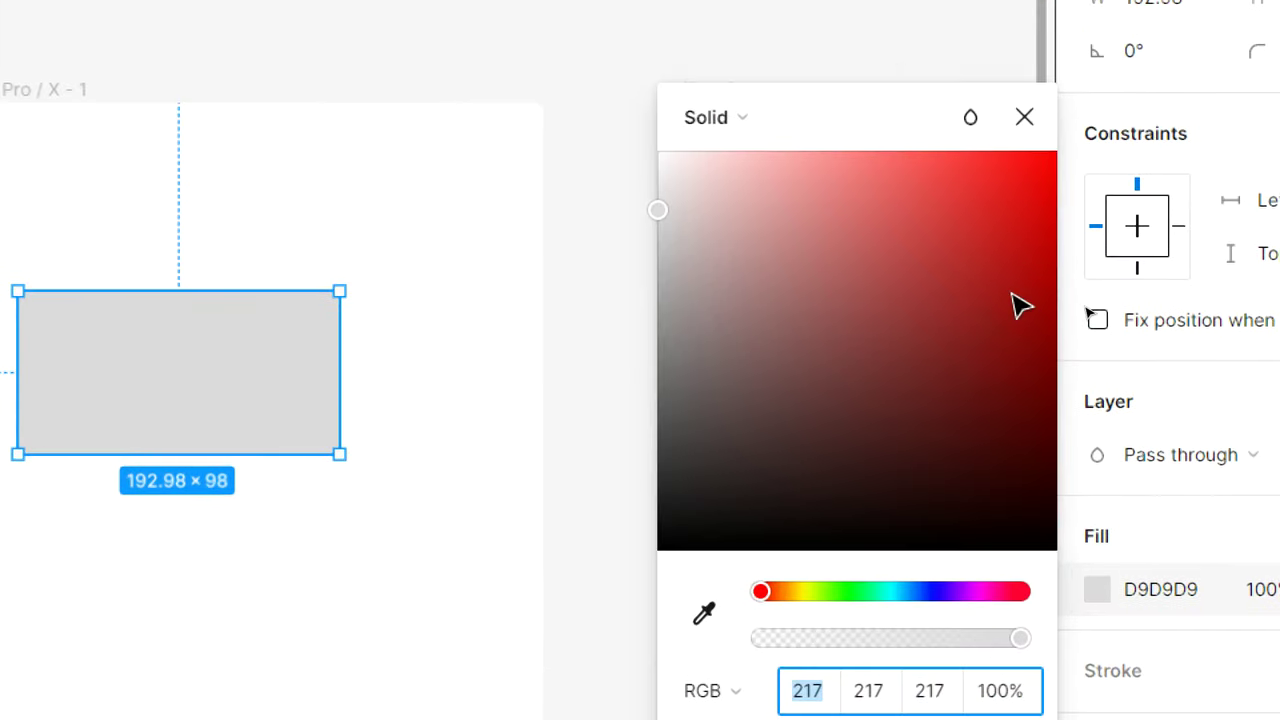
{"action": "left_click", "coordinate": [157, 386]}
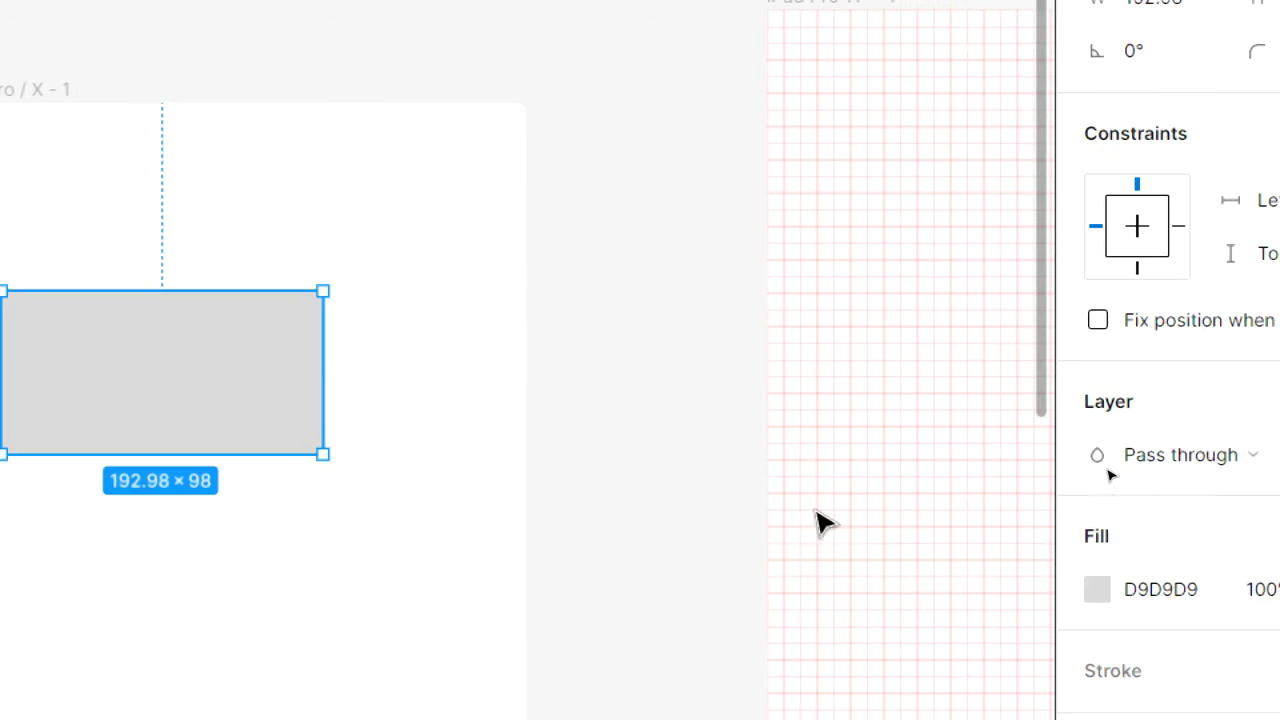
{"action": "left_click", "coordinate": [1100, 590]}
{"action": "left_click", "coordinate": [1009, 180]}
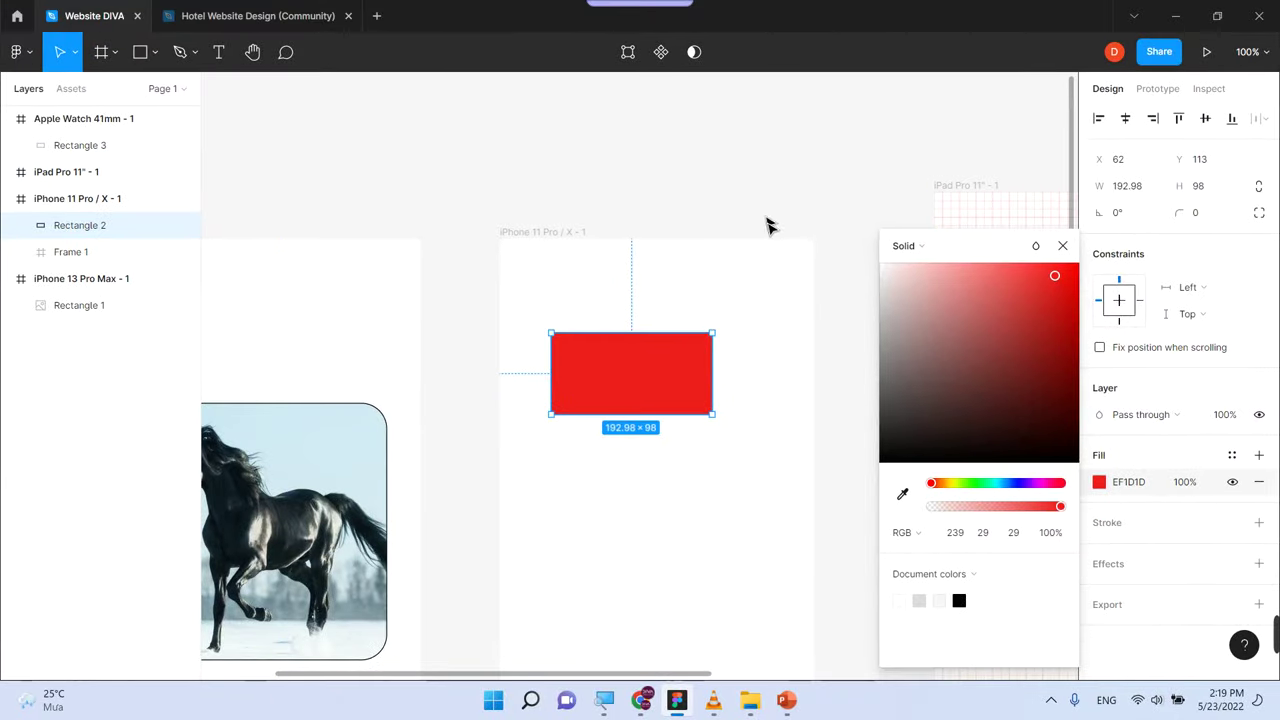
{"action": "left_click", "coordinate": [300, 24]}
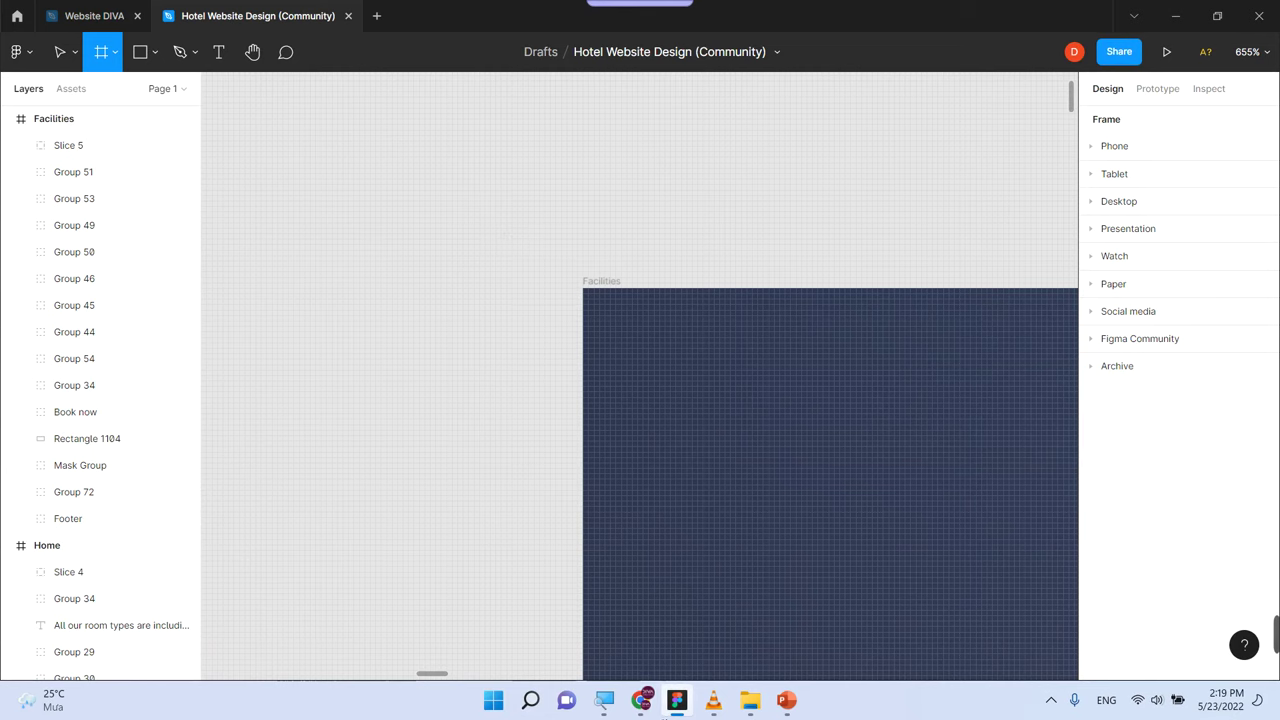
{"action": "left_click", "coordinate": [641, 700]}
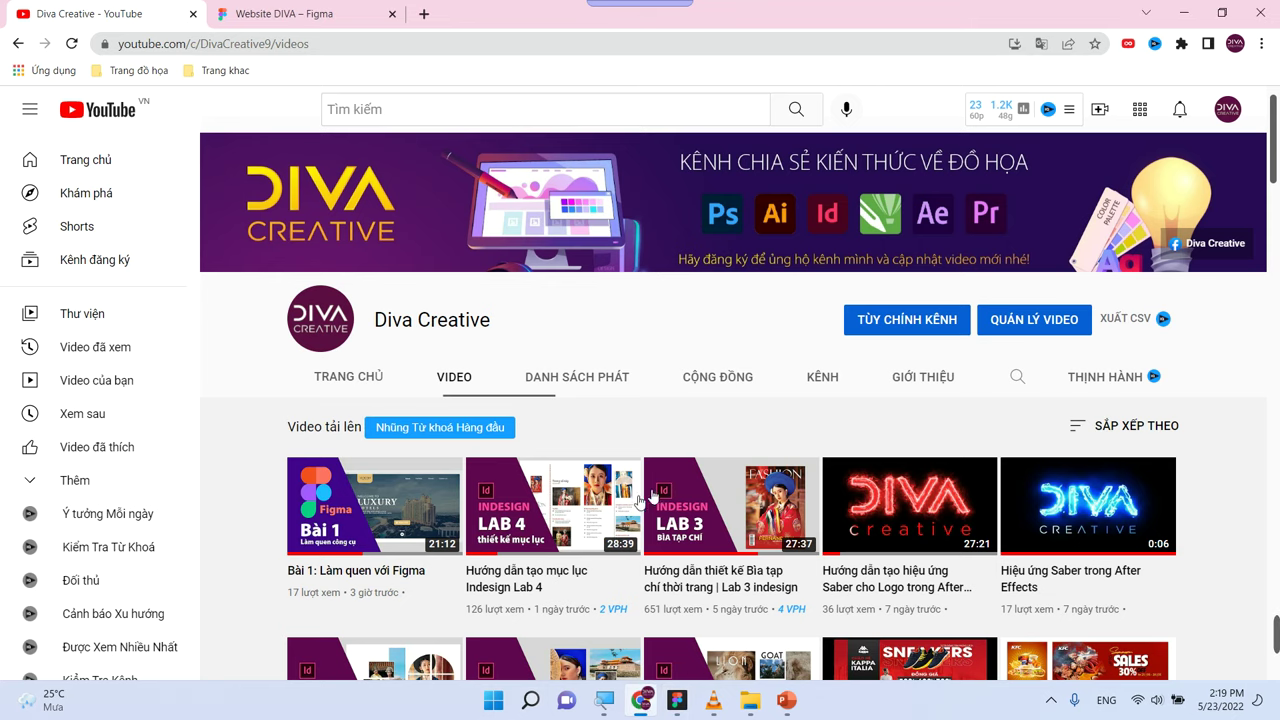
{"action": "scroll", "coordinate": [650, 500], "scroll_direction": "down", "scroll_amount": 1}
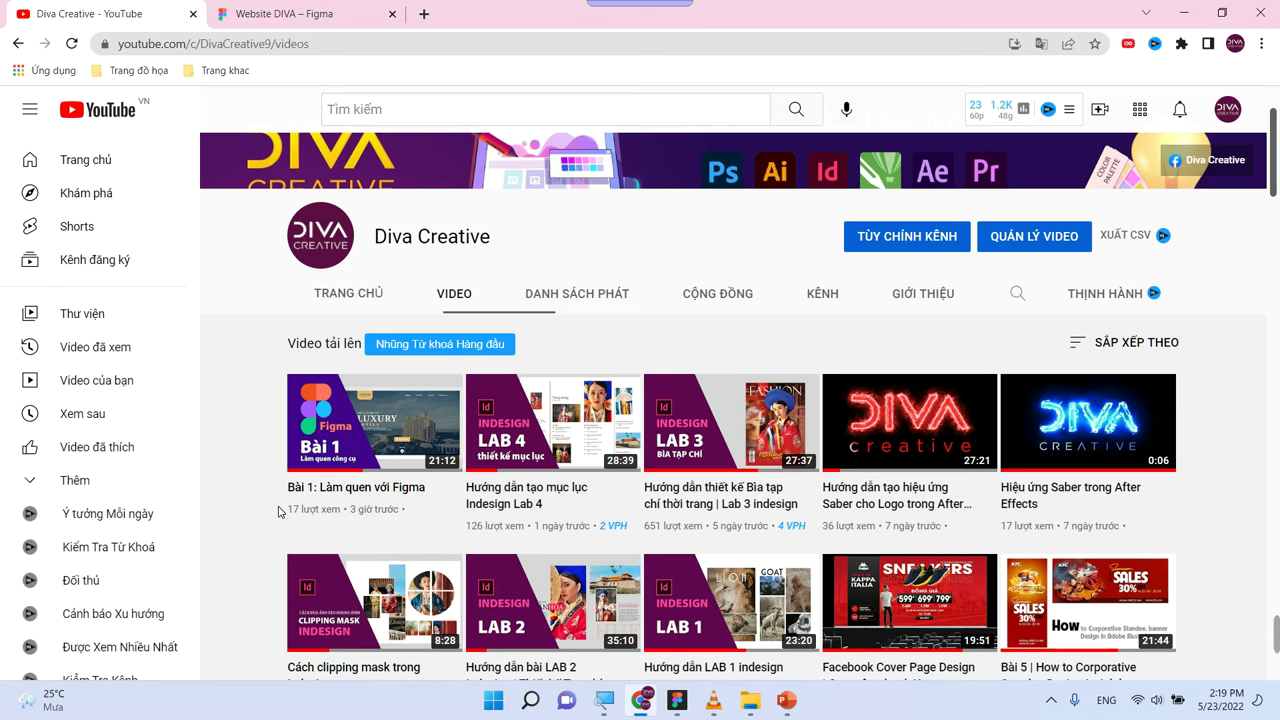
{"action": "scroll", "coordinate": [279, 511], "scroll_direction": "up", "scroll_amount": 1}
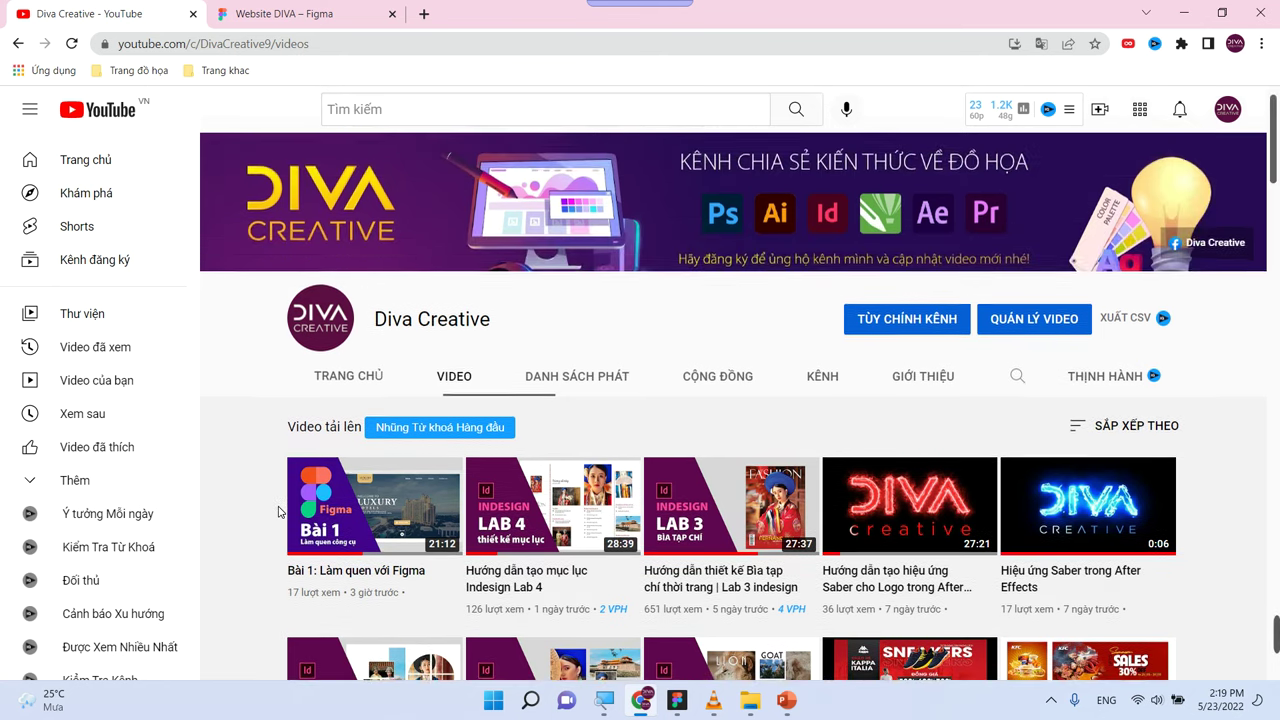